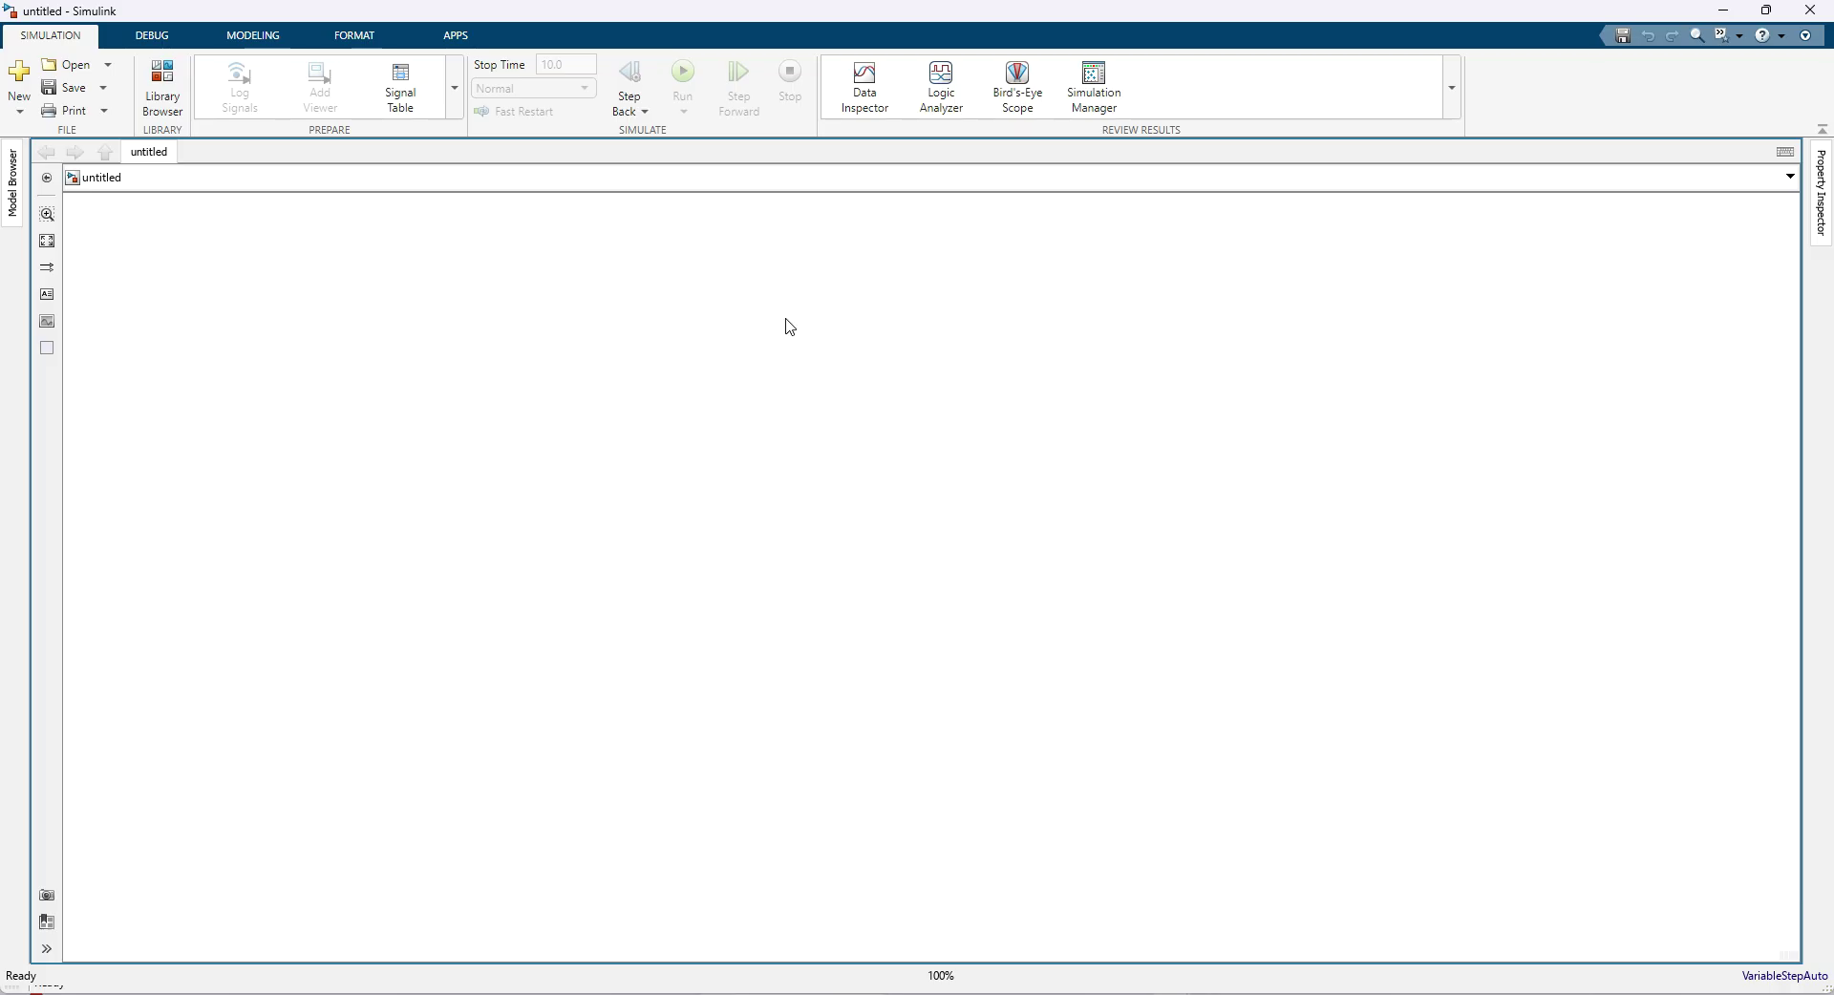
Add a Transfer Fcn block to the empty model canvas.
double_click(958, 386)
text(tr)
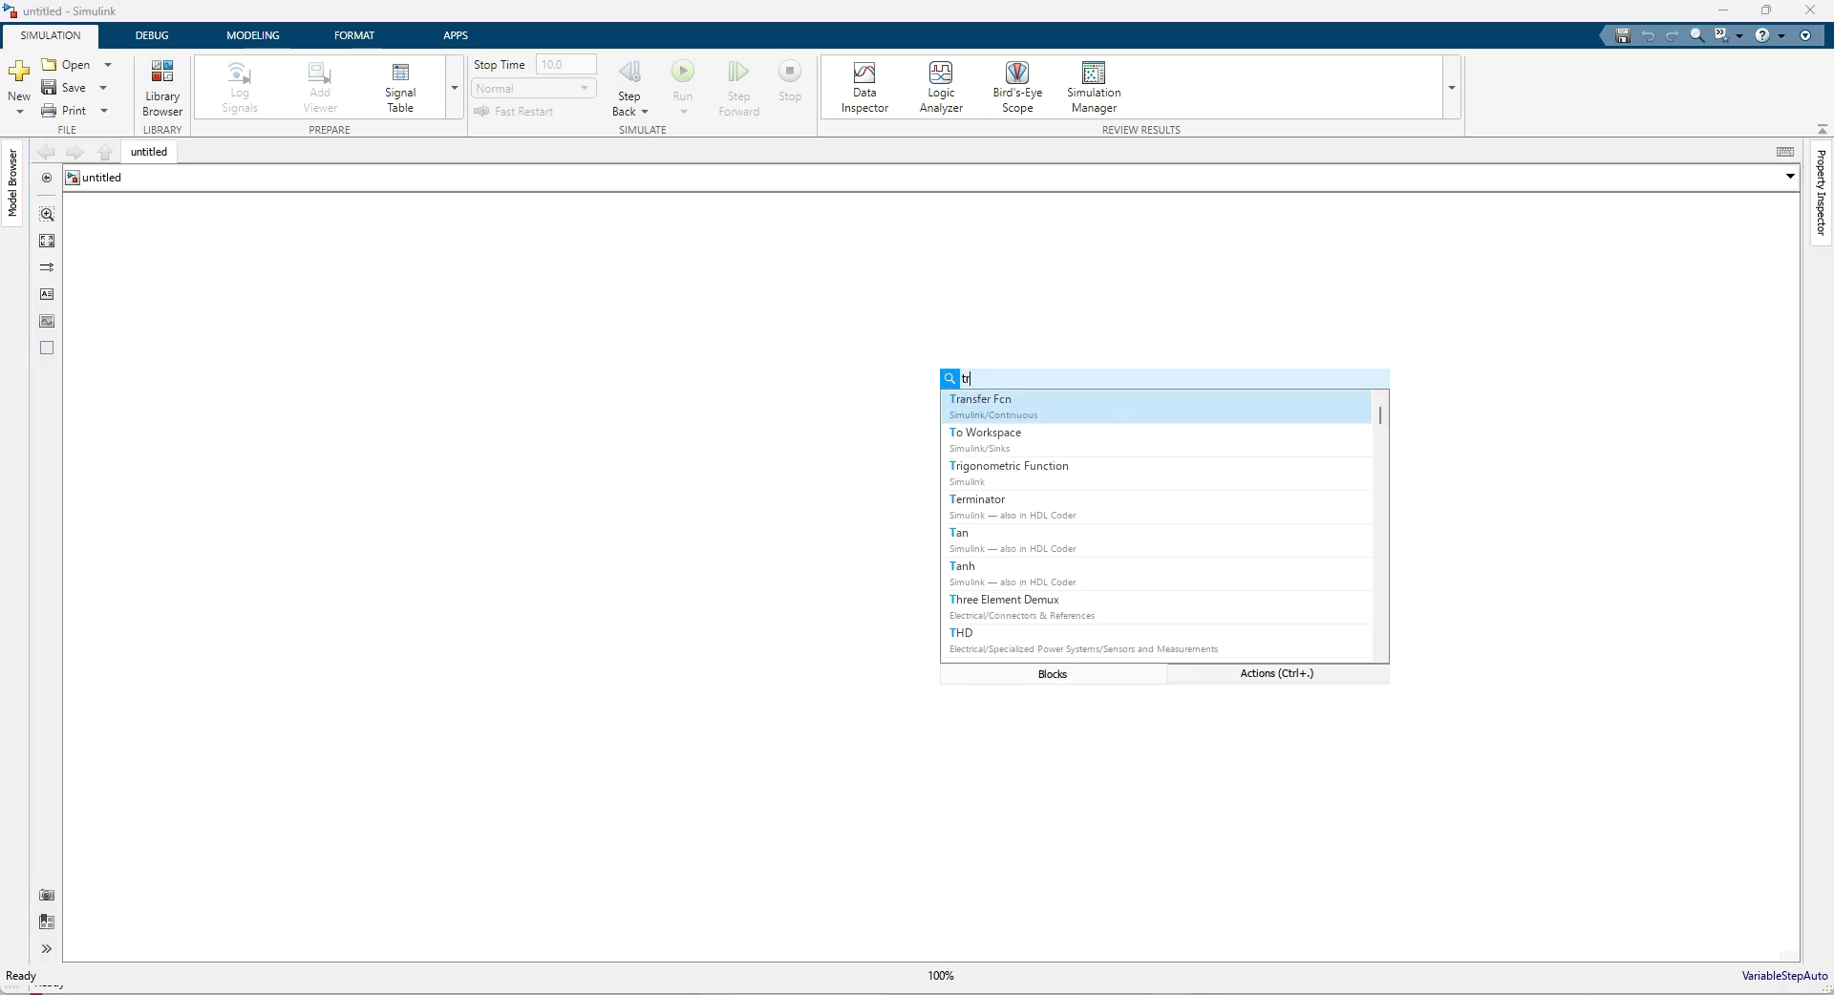
text(ansfer)
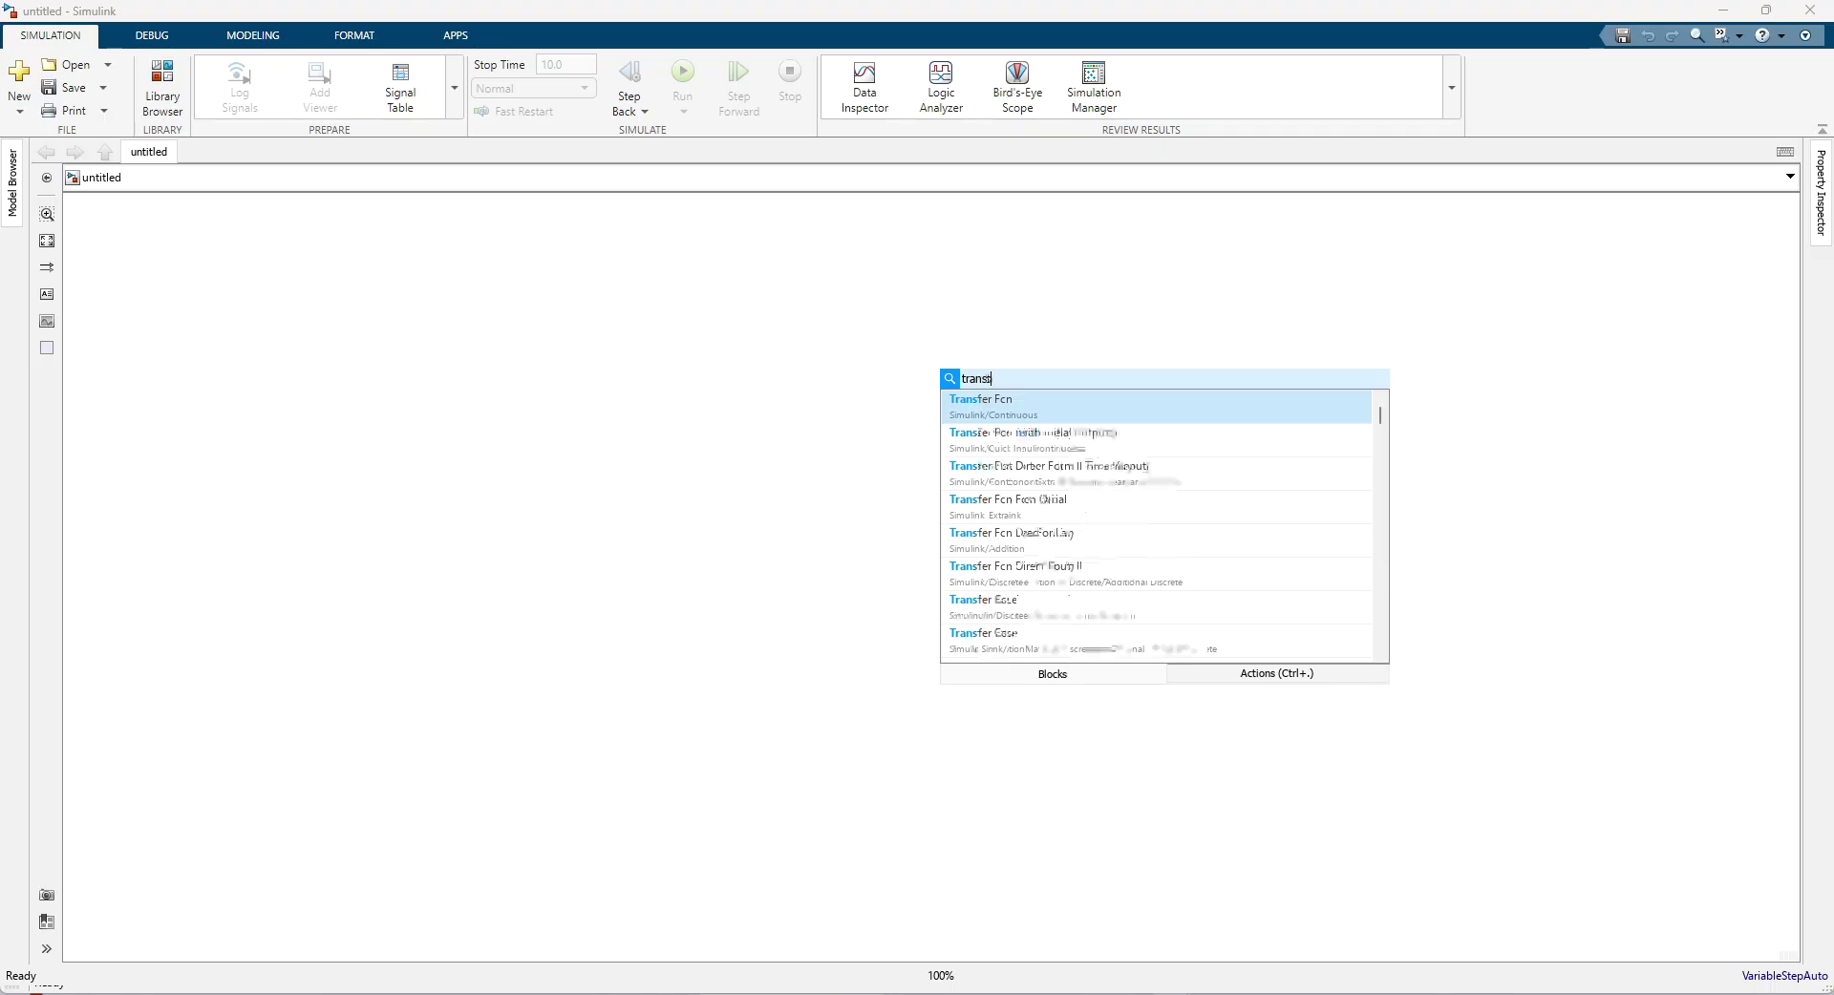
click(1035, 409)
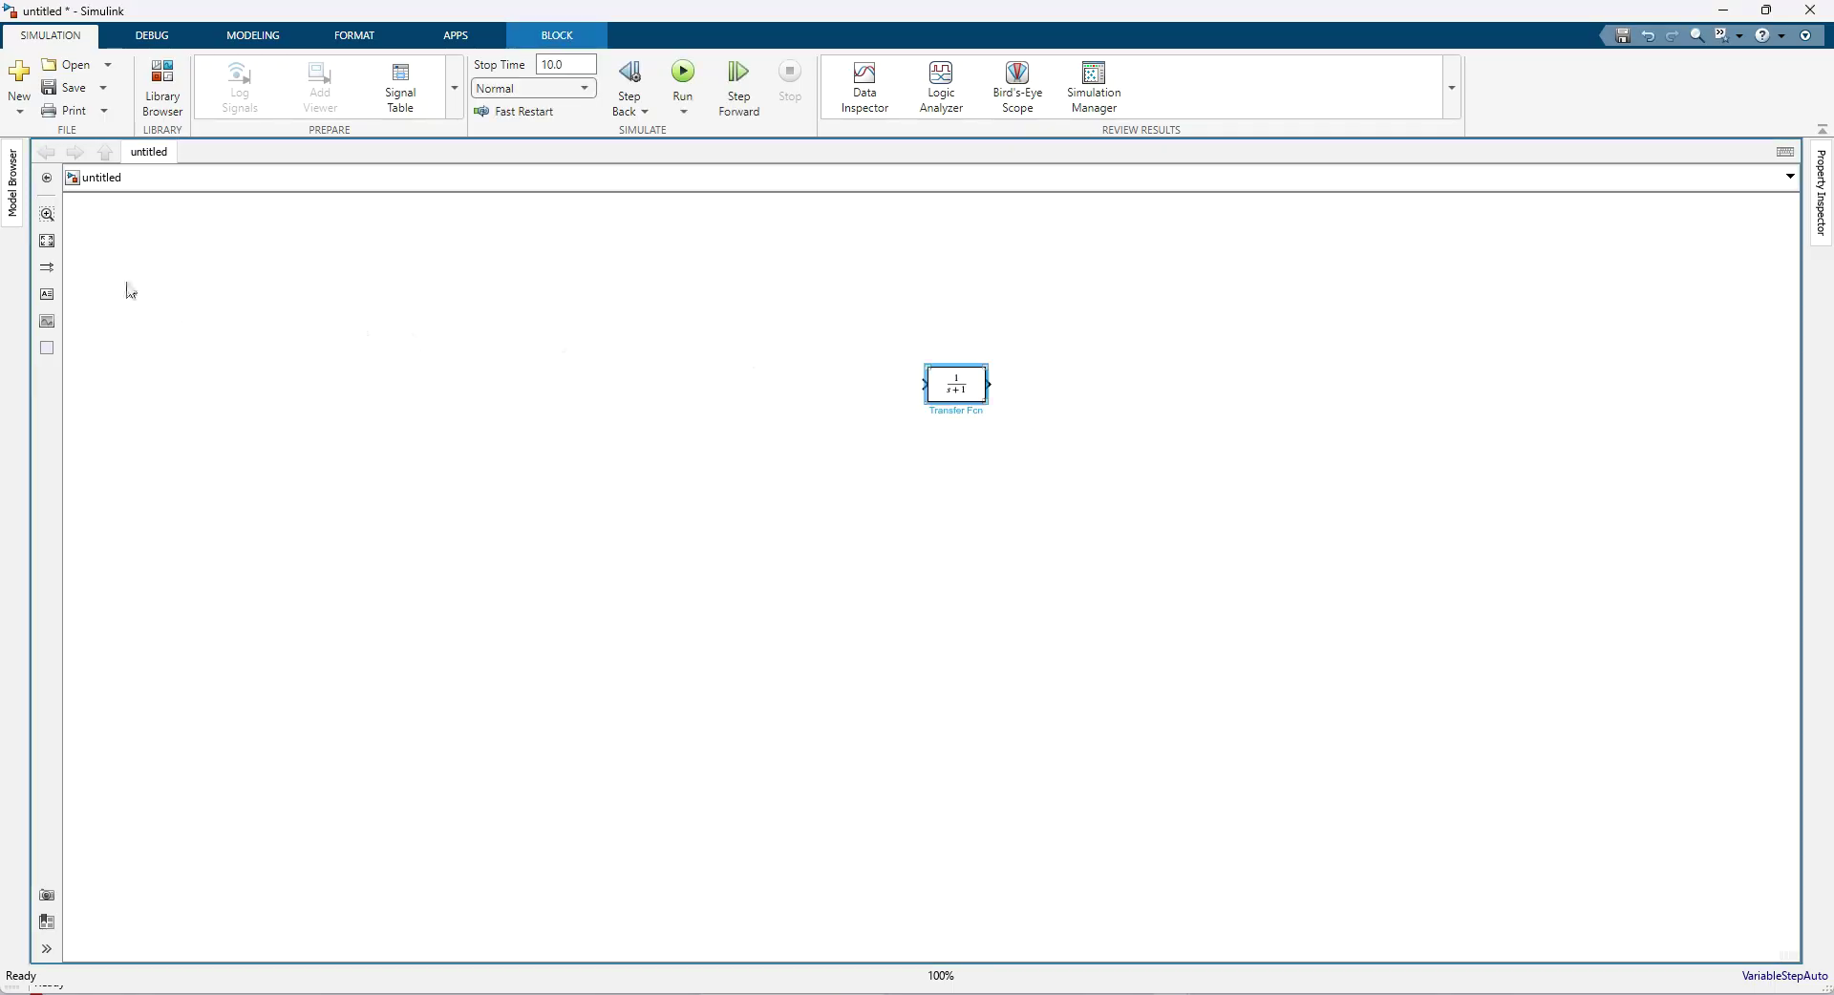
click(46, 240)
scroll(918, 425, down, 5)
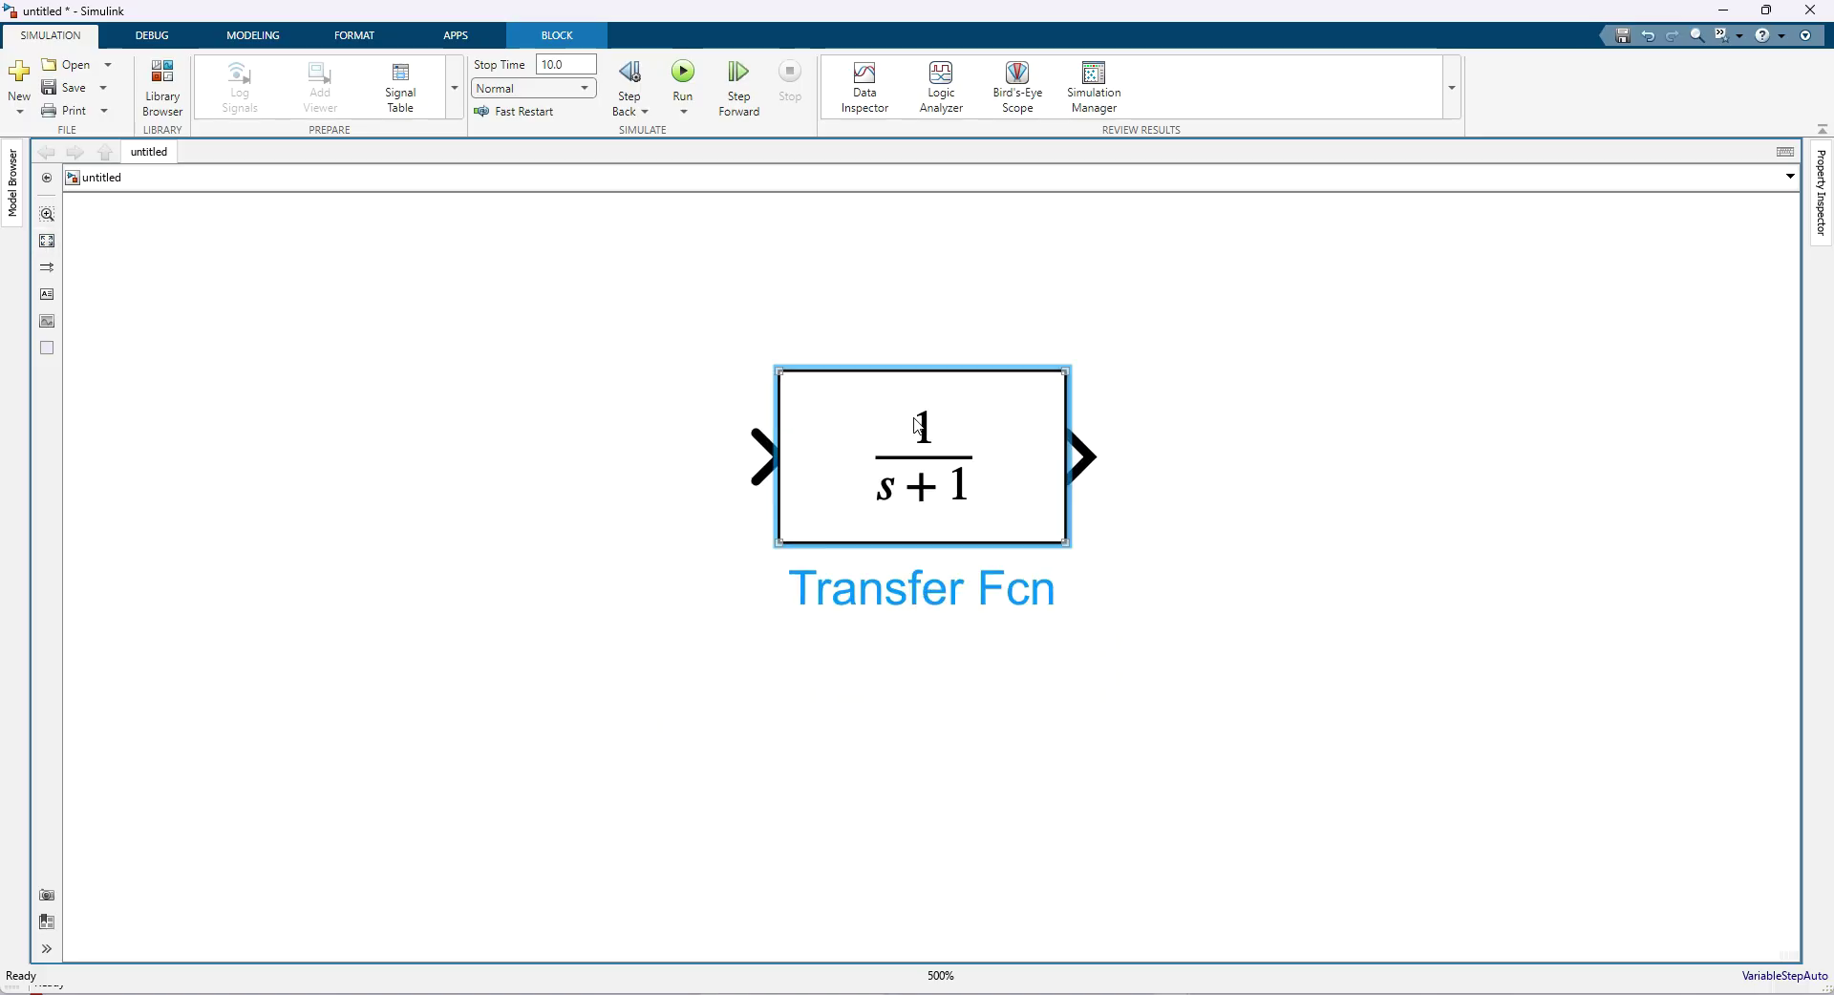
click(1058, 569)
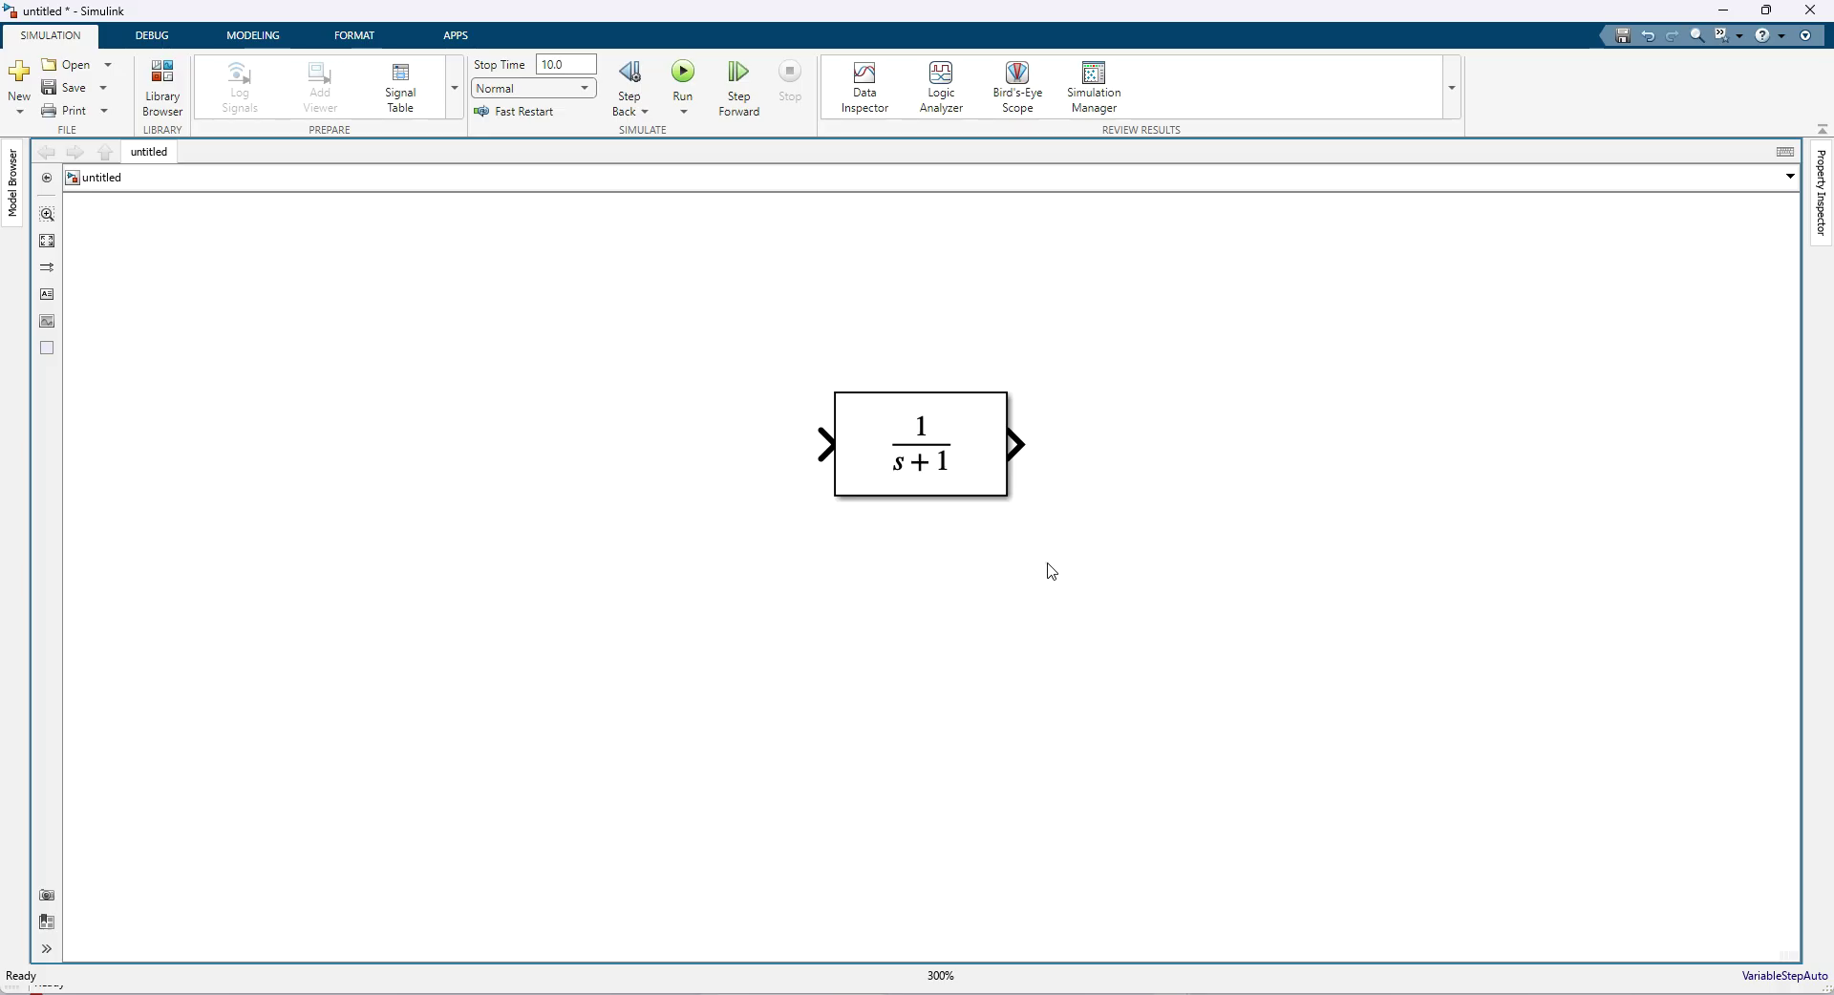
Set the Transfer Fcn denominator coefficients to [1 1 1] and widen the block so that its full expression fits.
double_click(951, 472)
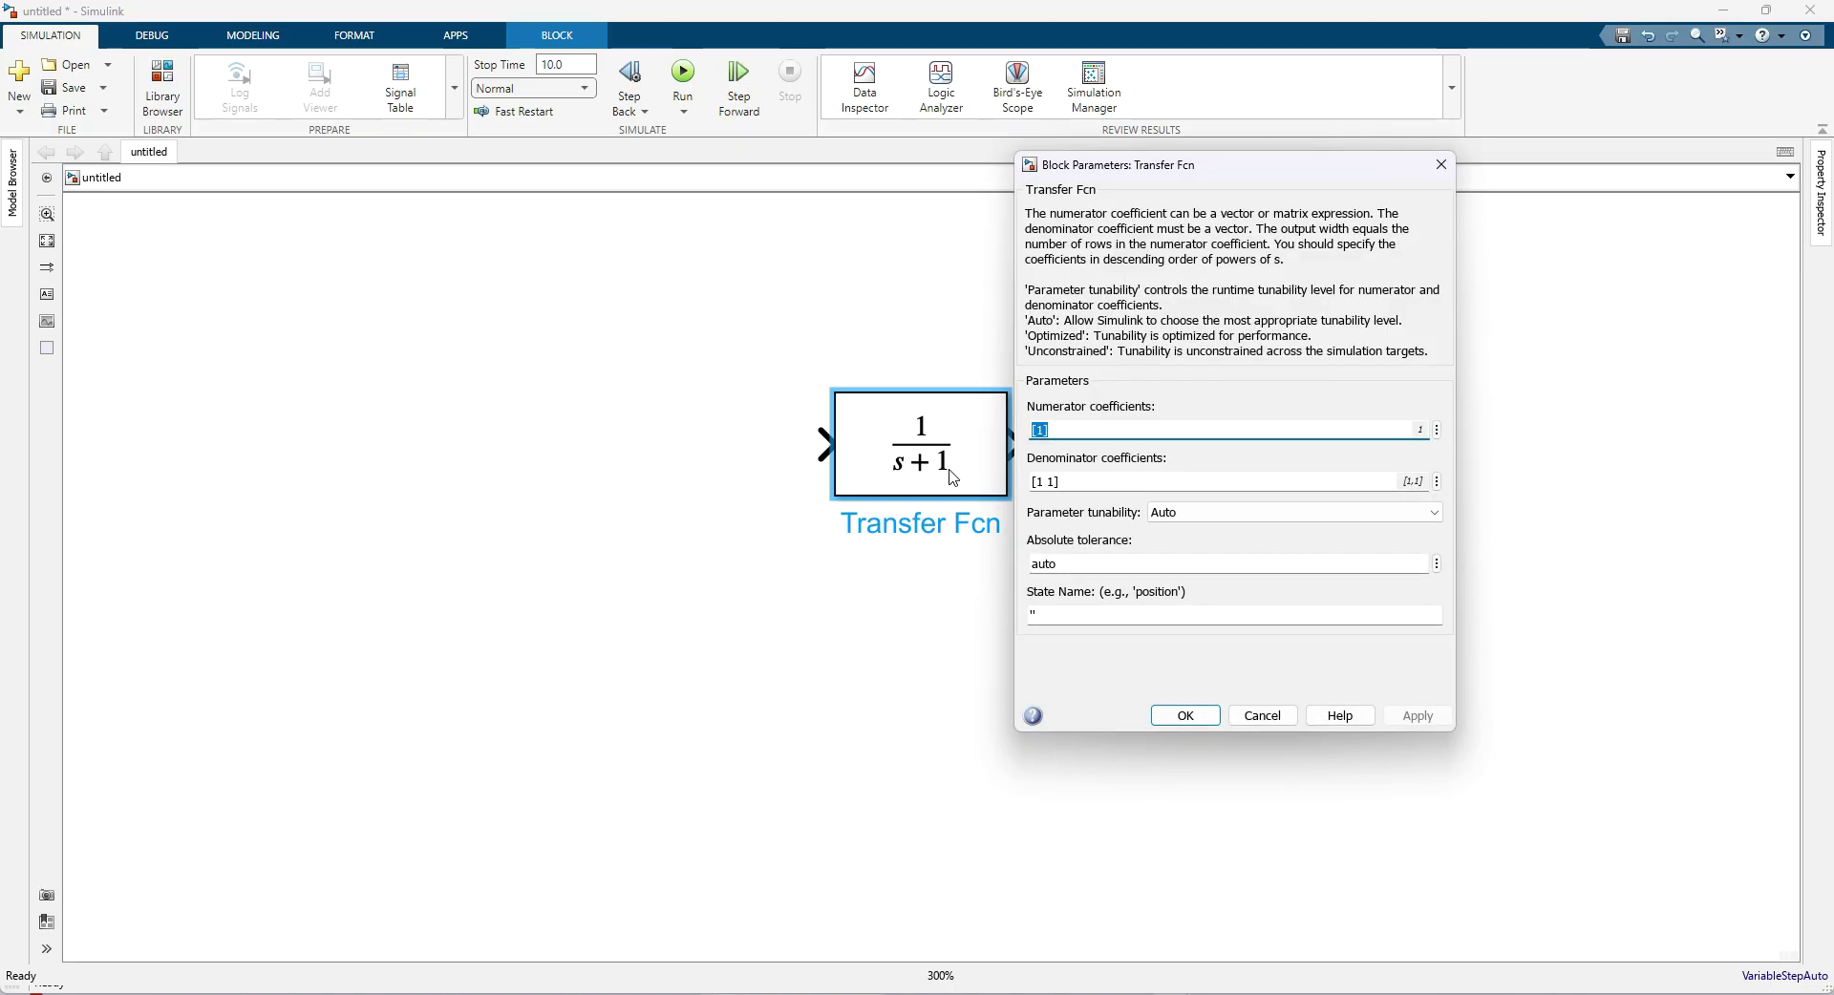
key(Tab)
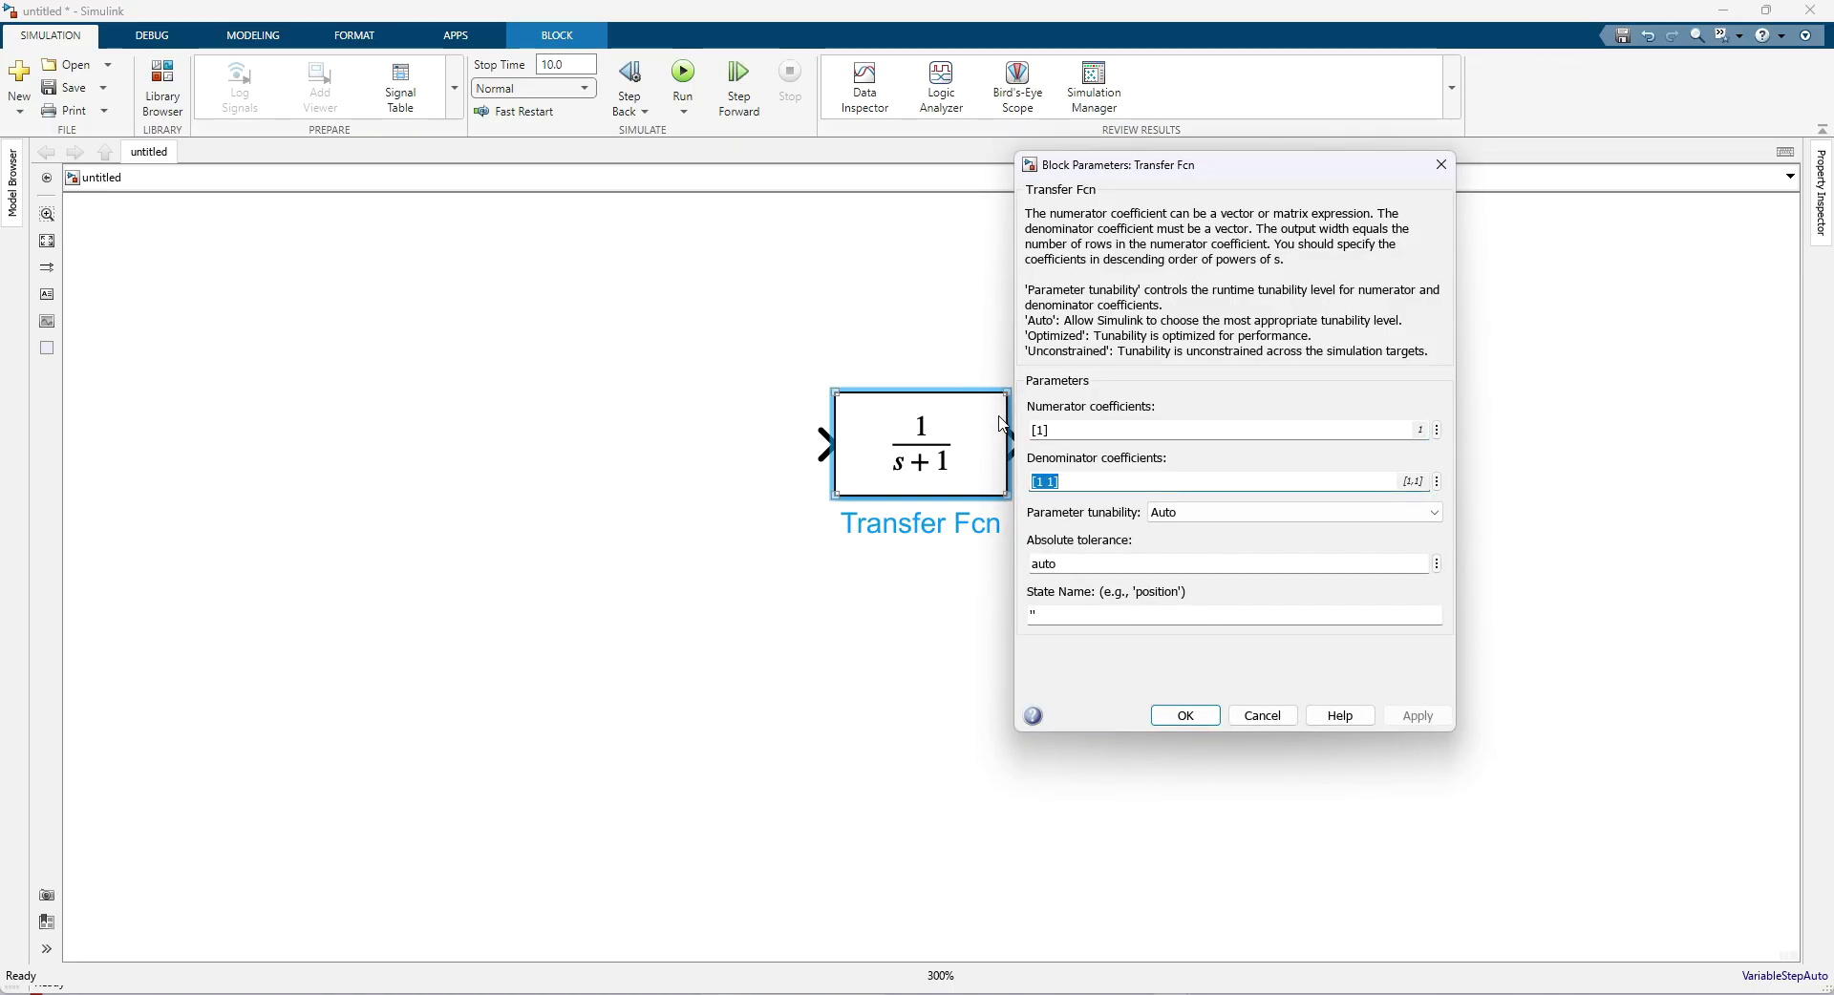
key(Right)
key(Left)
key(Left)
text(1)
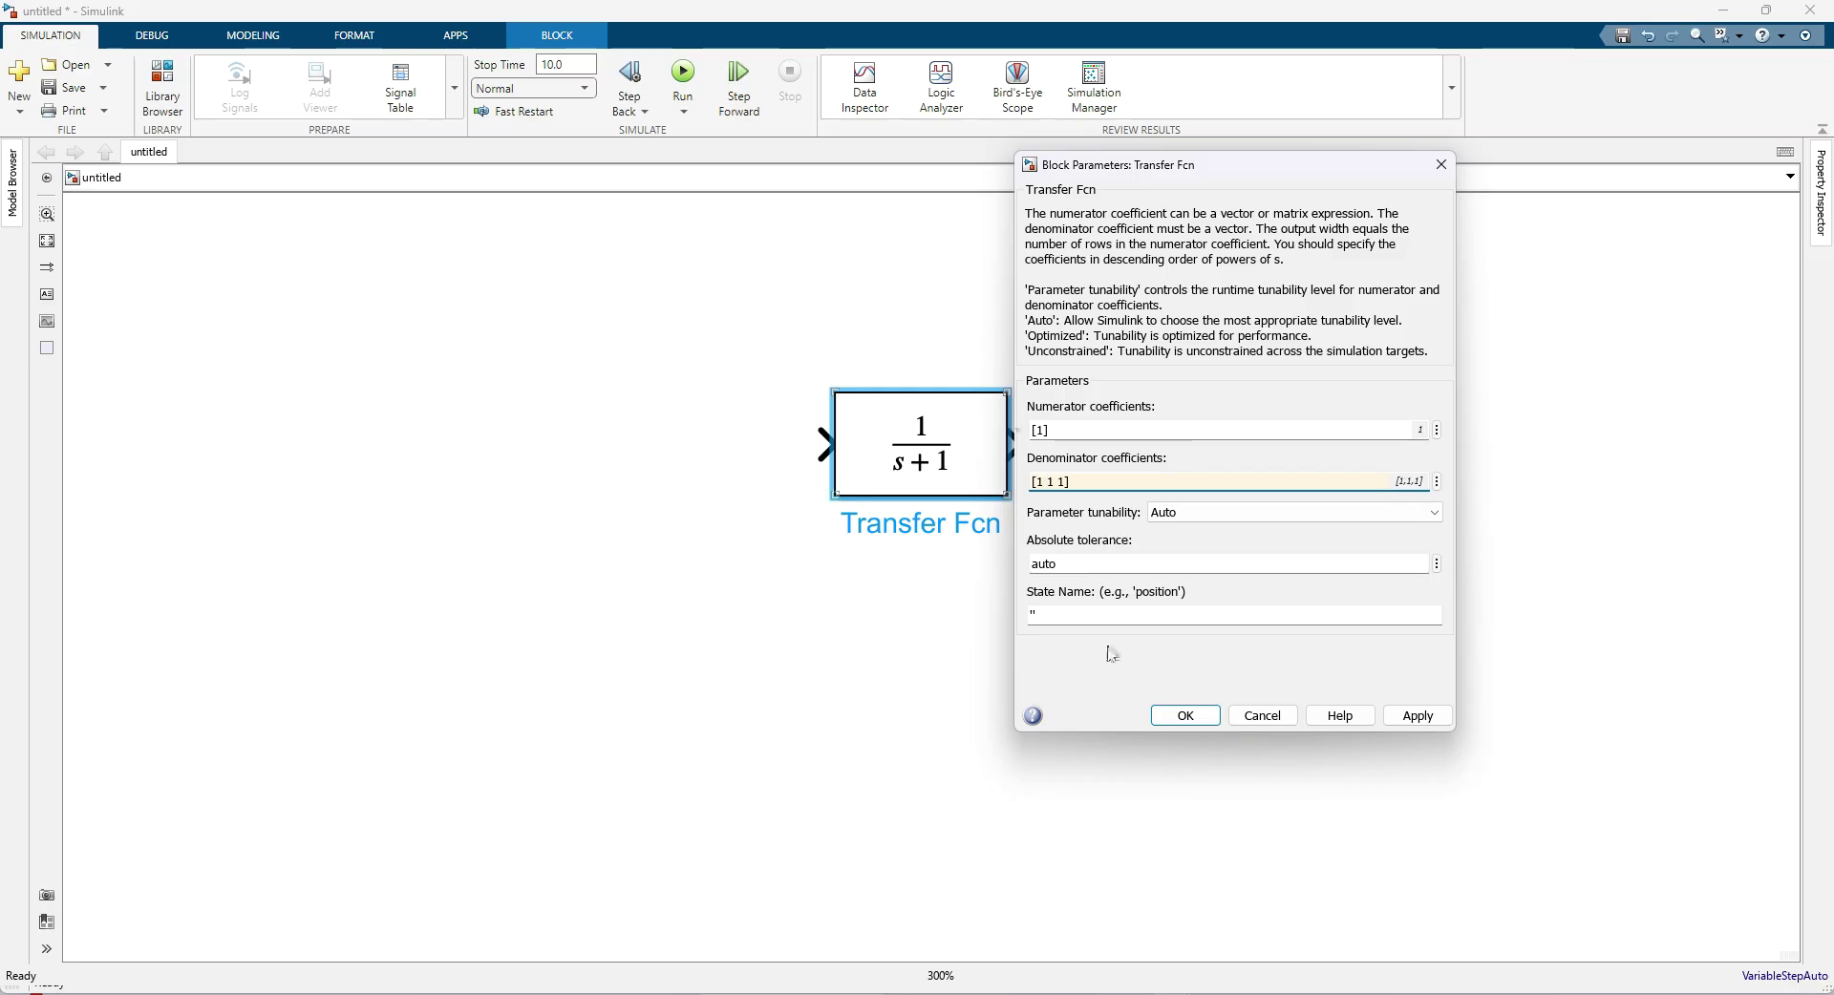
click(1176, 715)
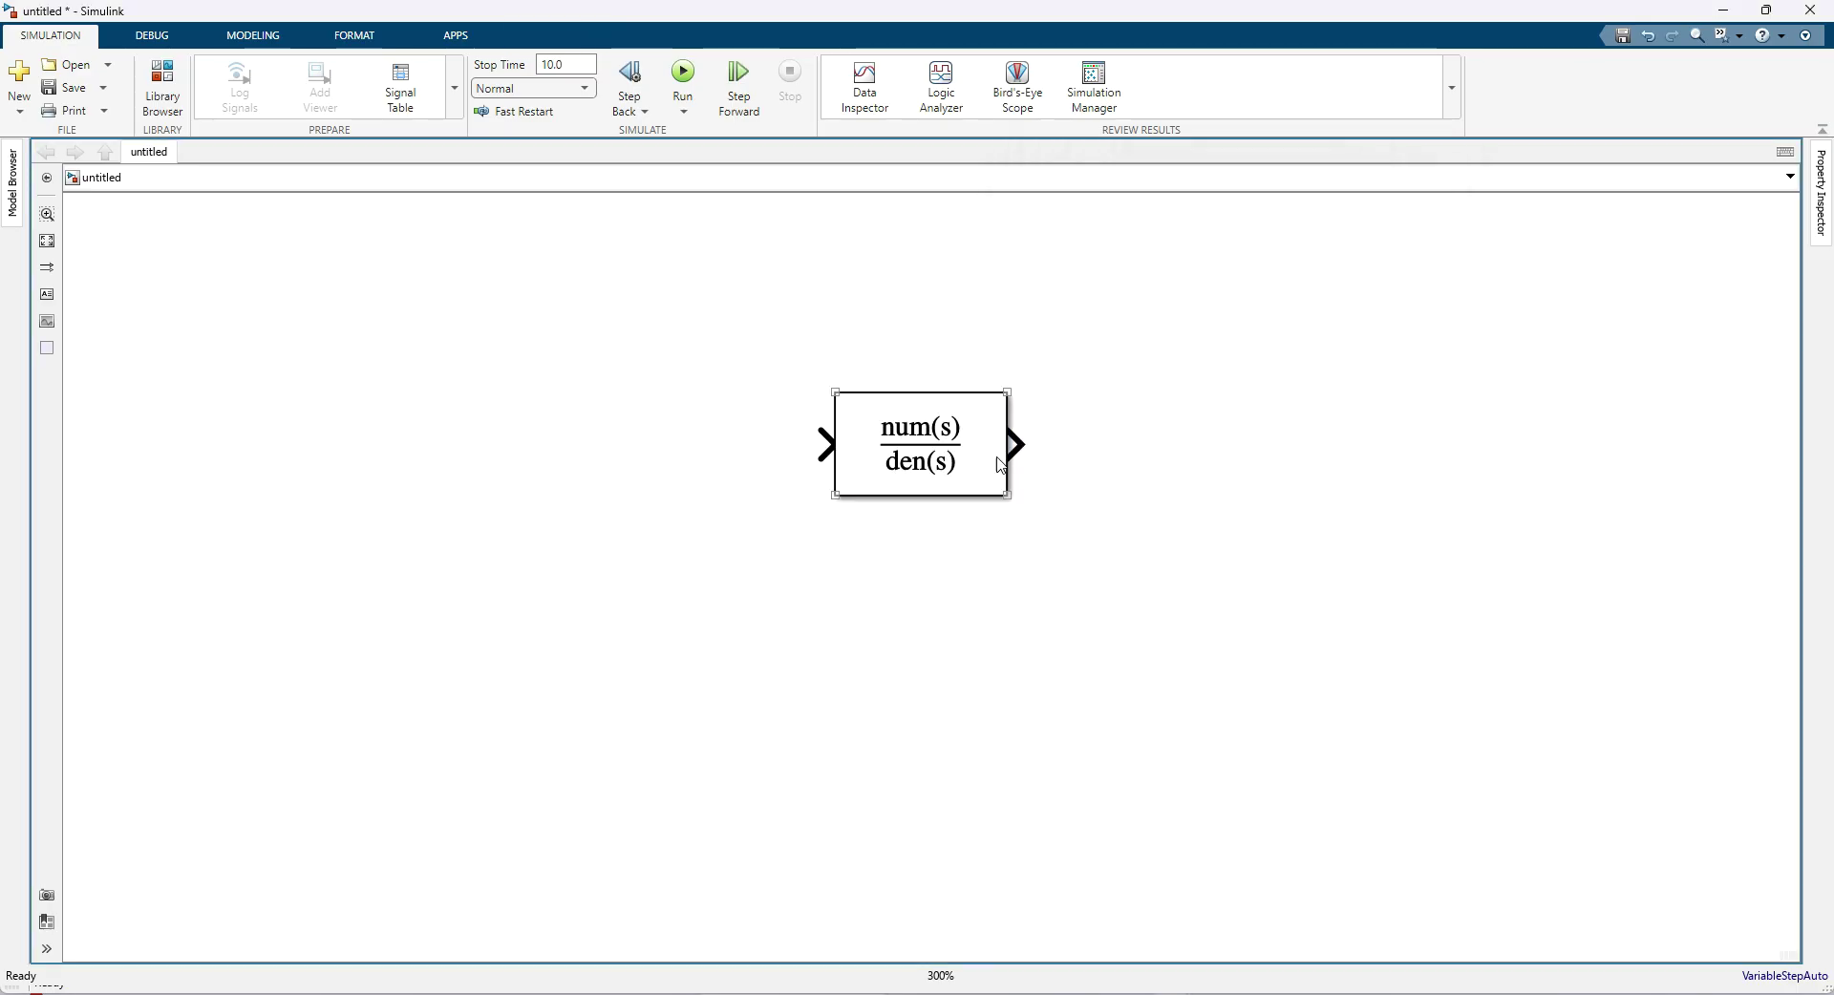
drag(1007, 394, 1186, 384)
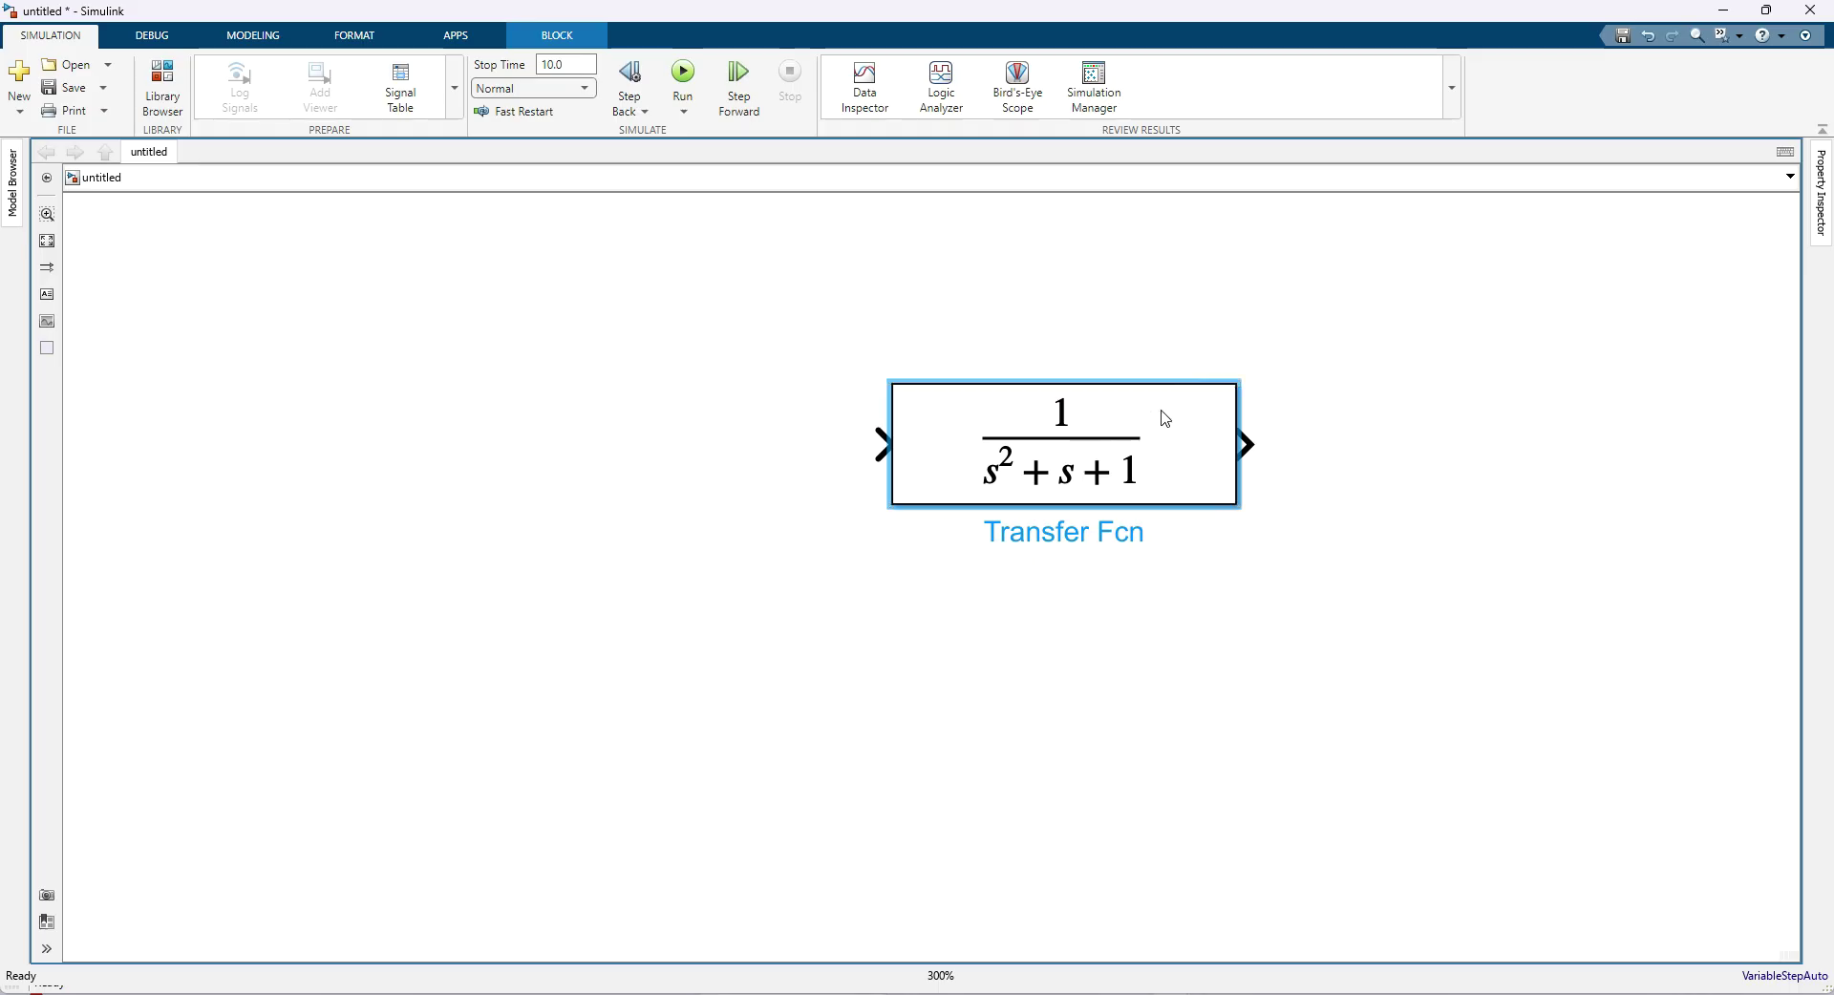
Add a PID Controller block before the Transfer Fcn block and connect its output to the Transfer Fcn input.
double_click(559, 485)
text(pid)
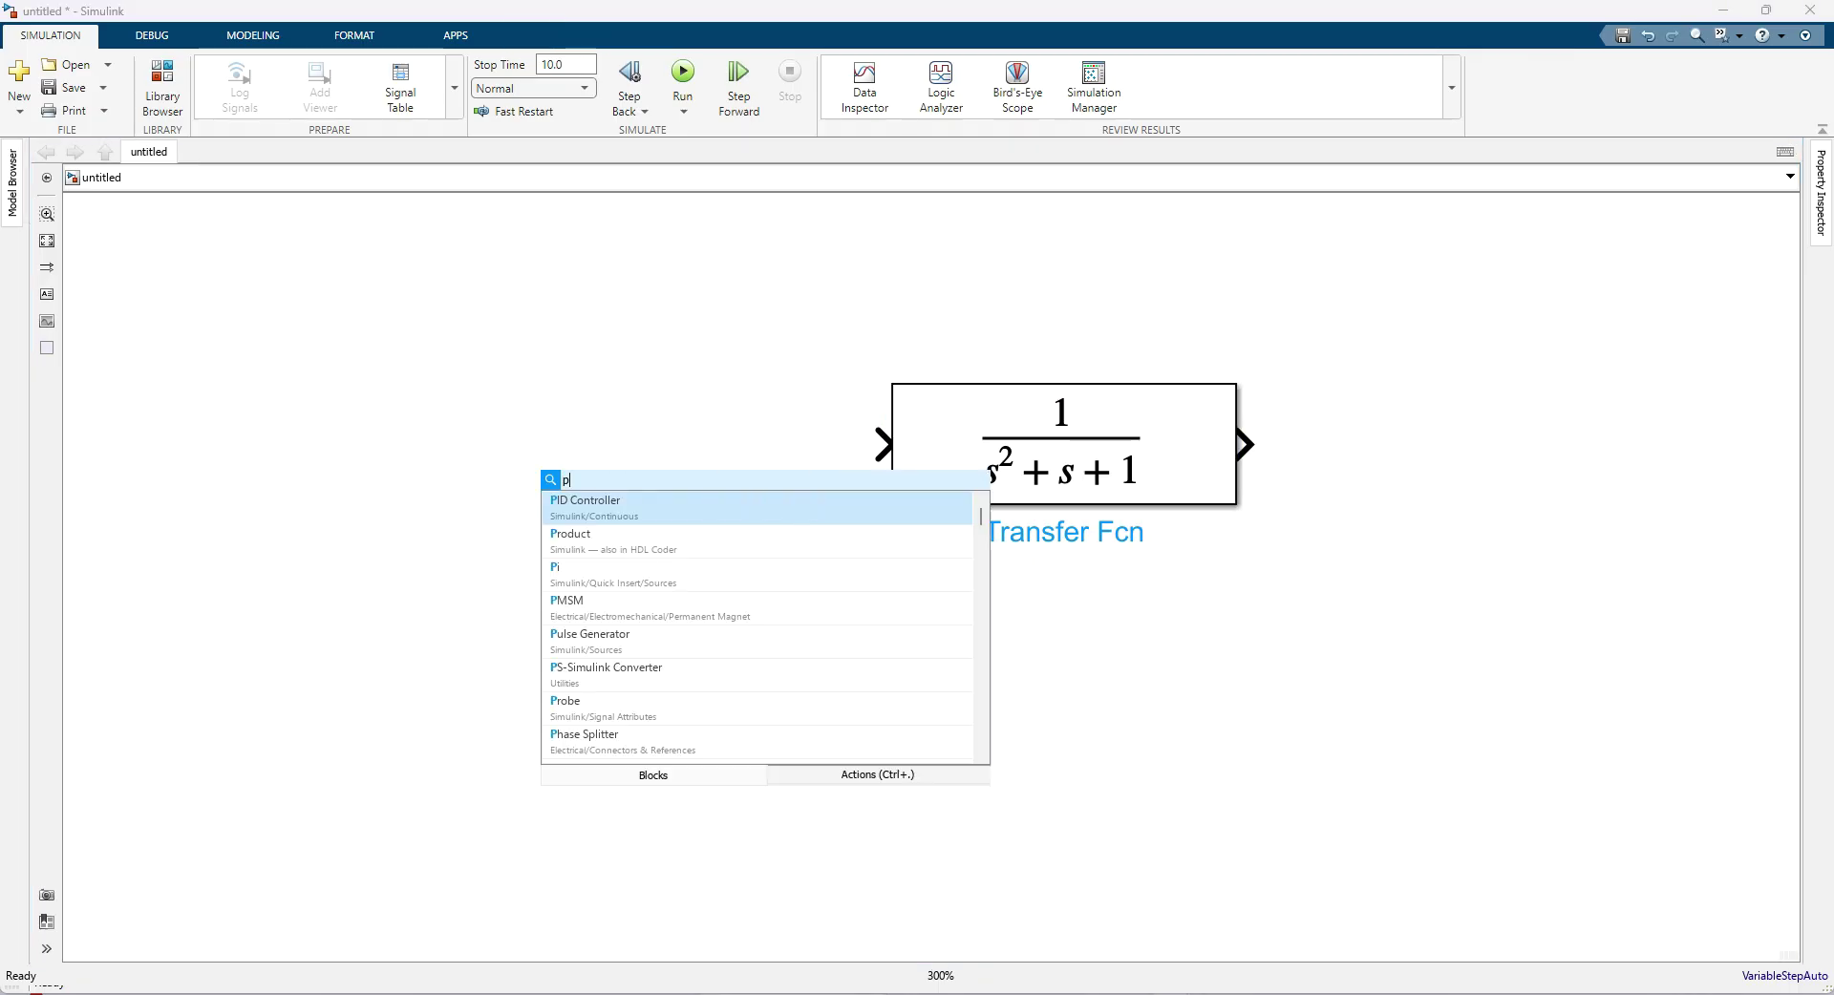
click(623, 503)
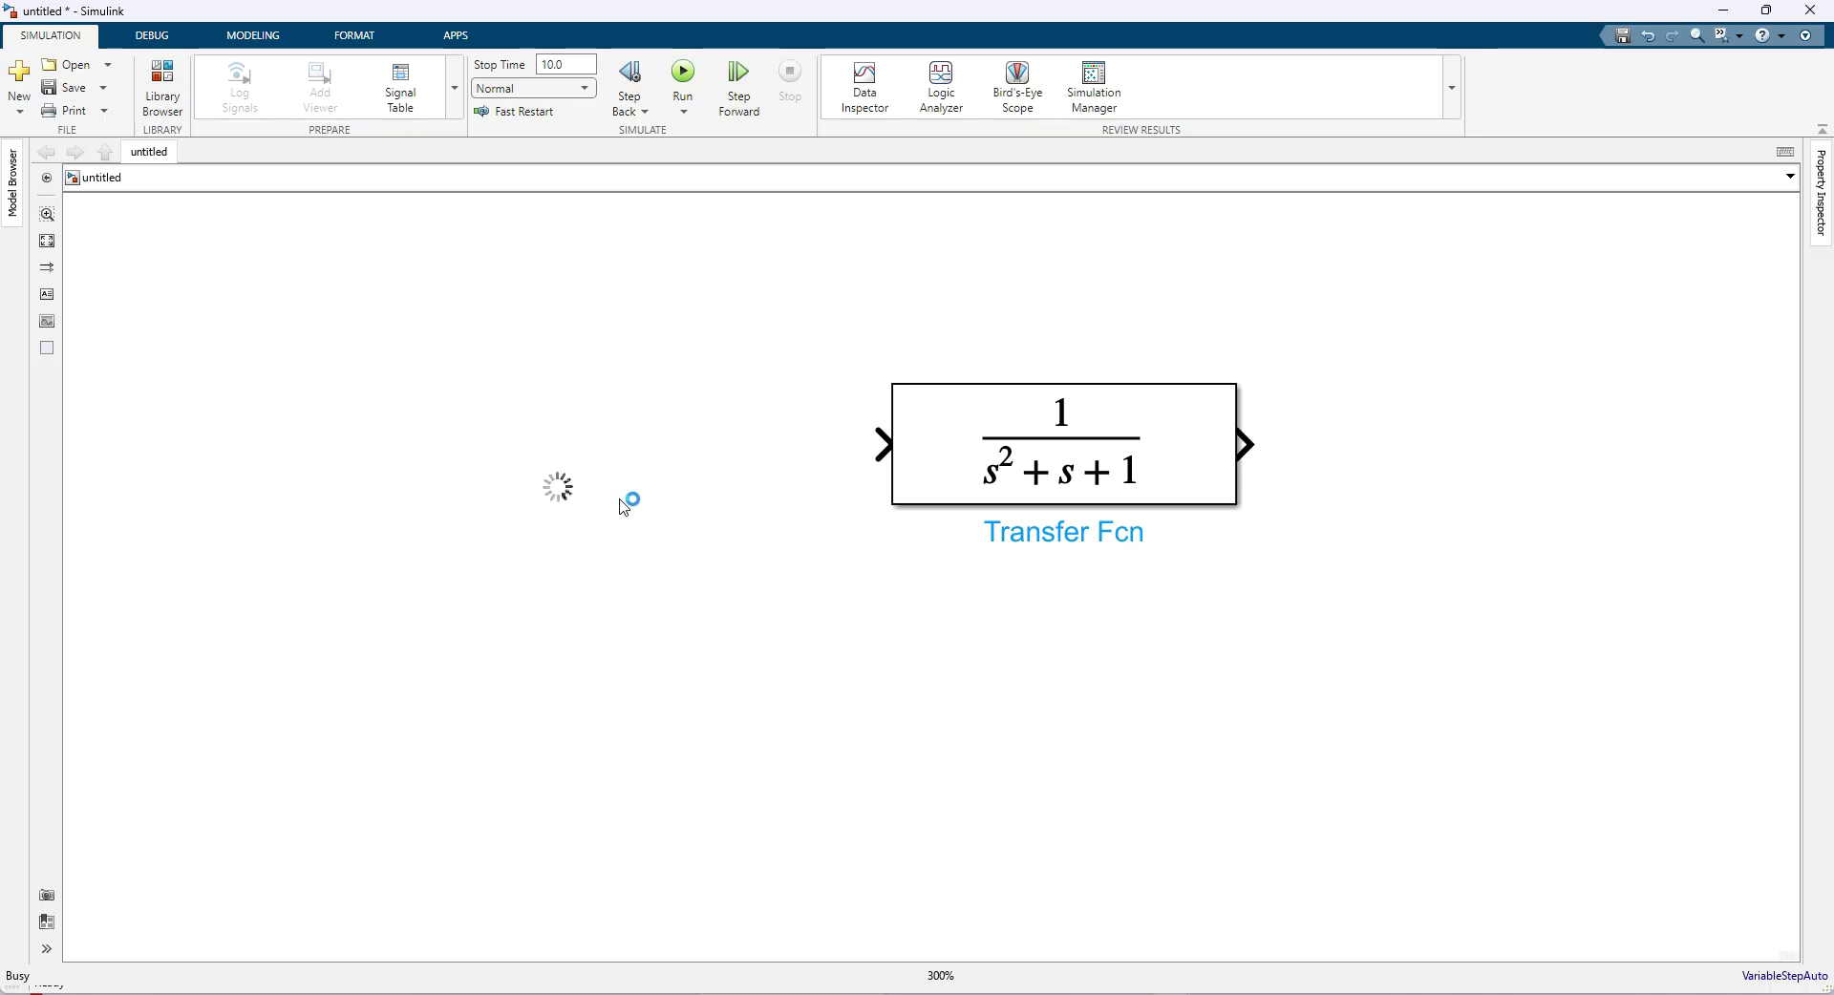
drag(578, 493, 614, 459)
click(736, 444)
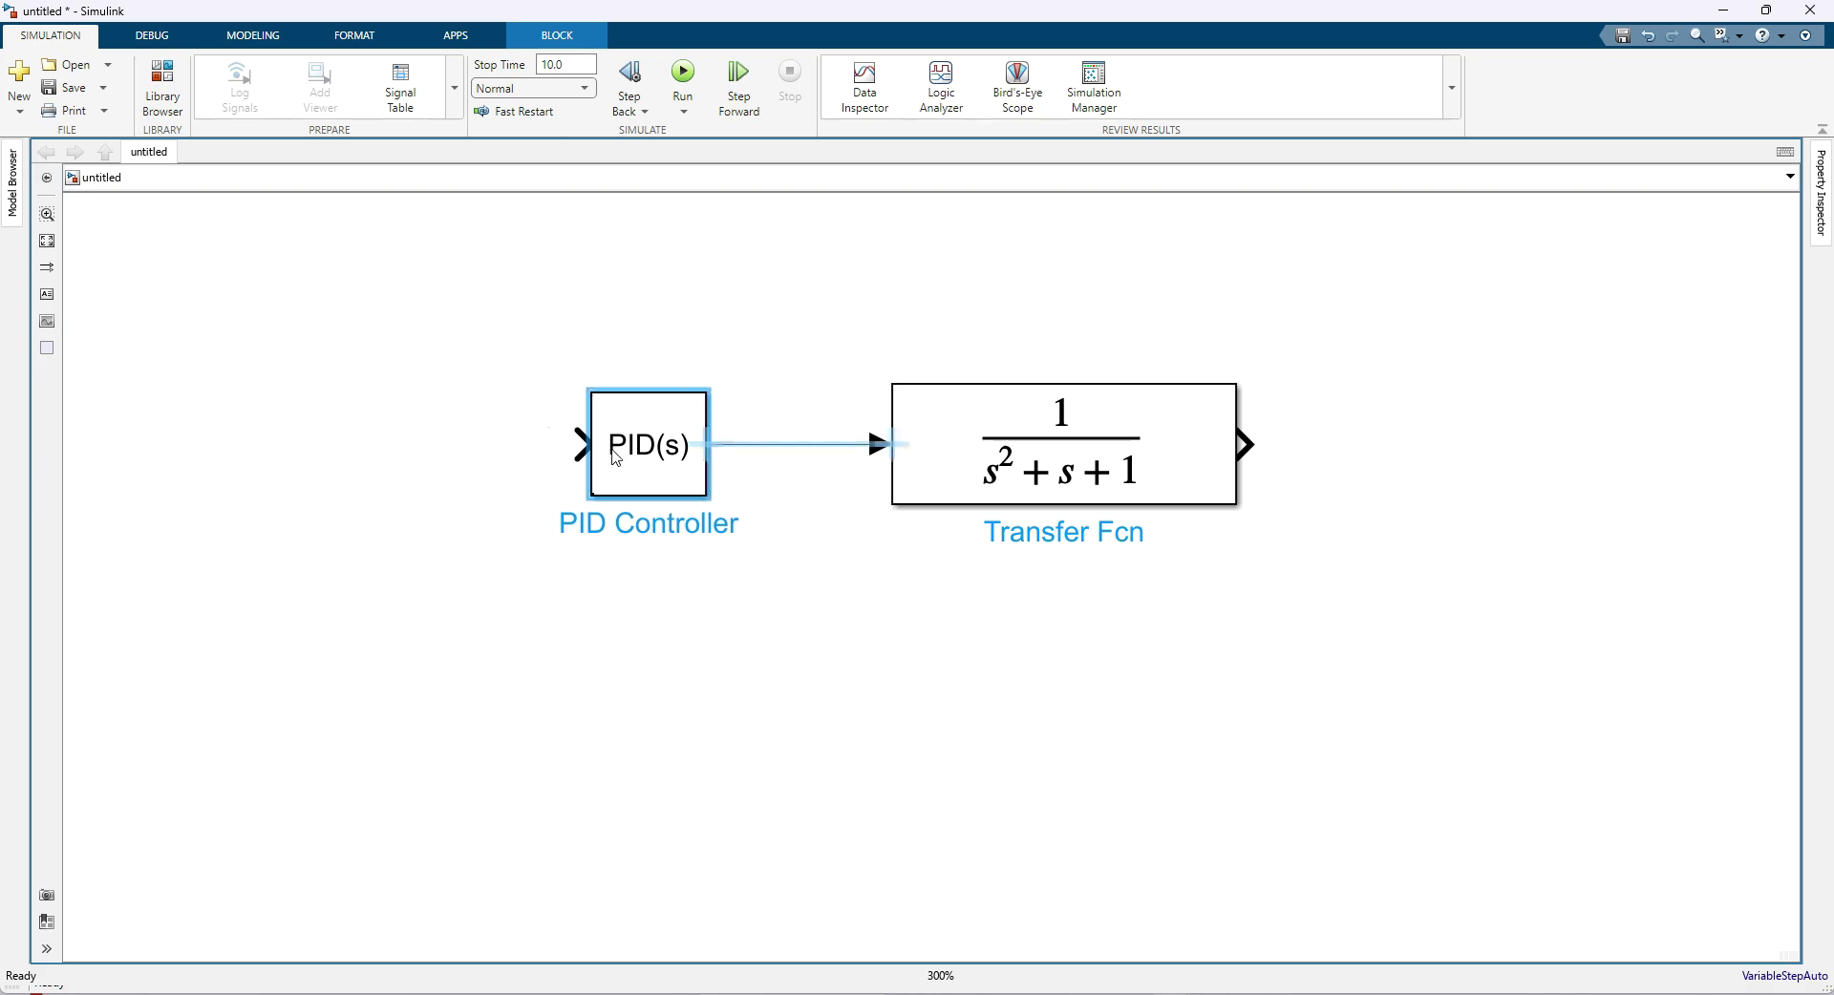
Add a Sum block before the PID Controller and connect its output to the controller's input.
double_click(387, 466)
text(sum)
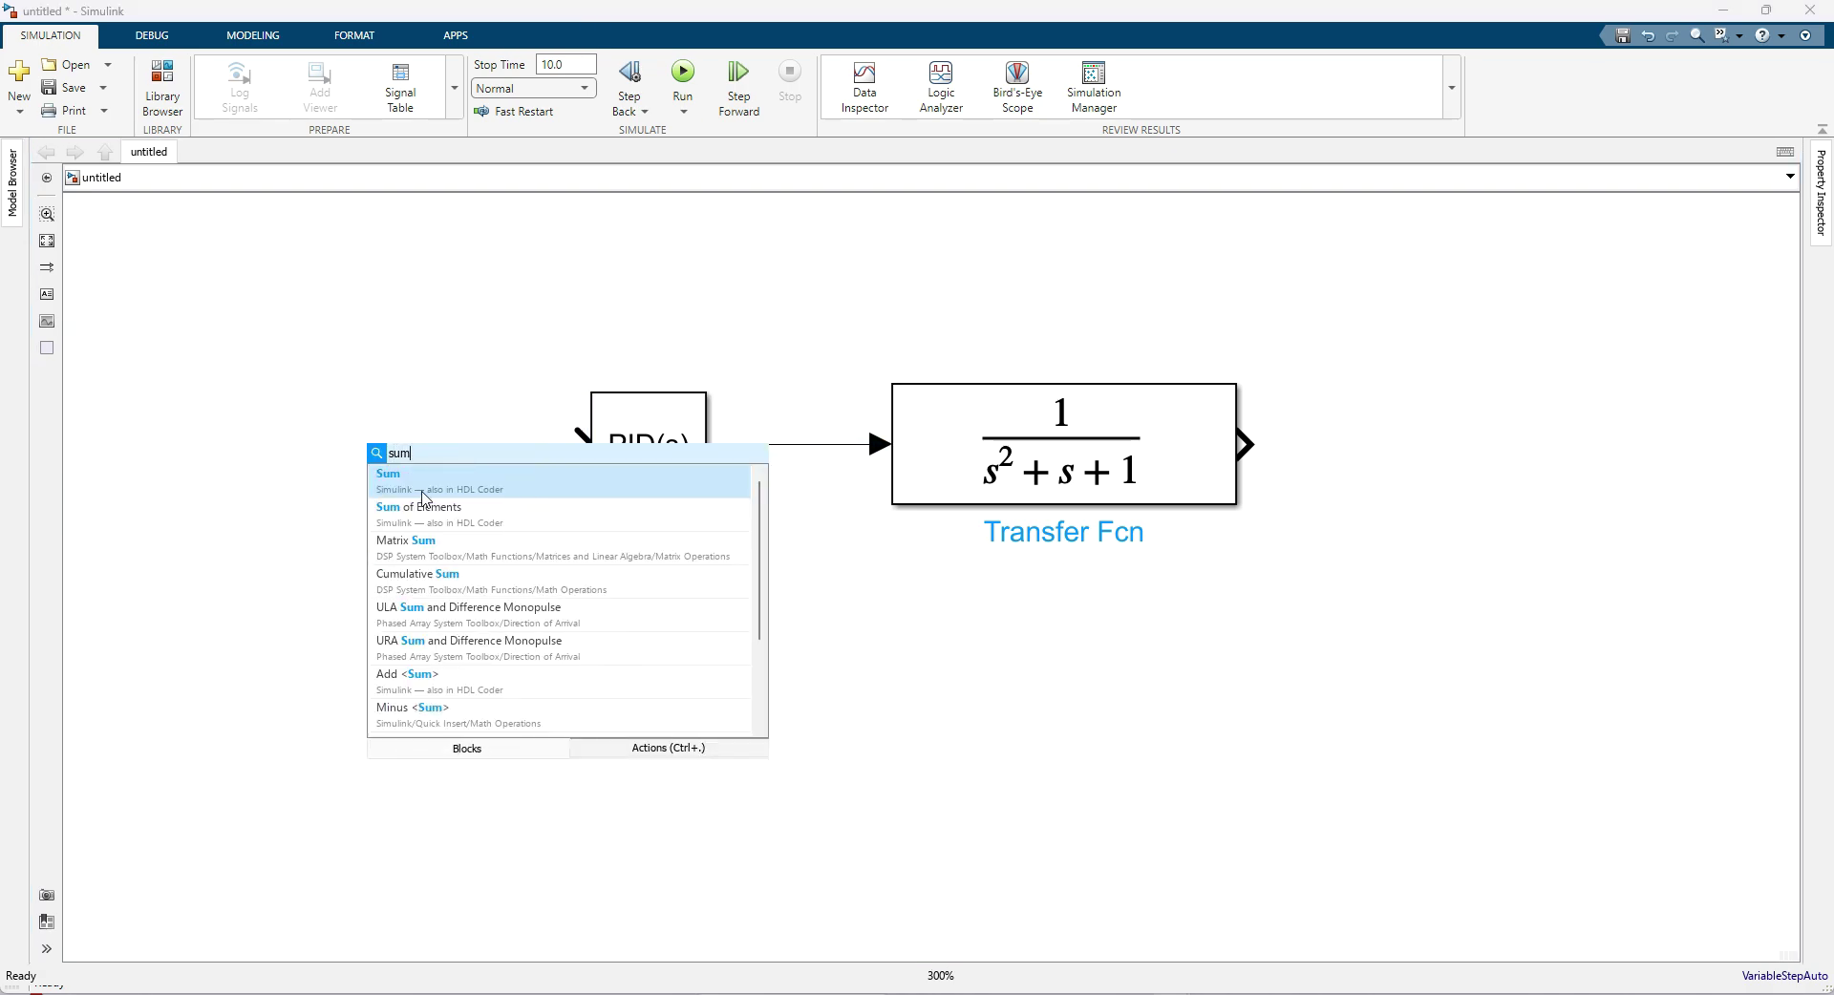
click(424, 489)
click(448, 437)
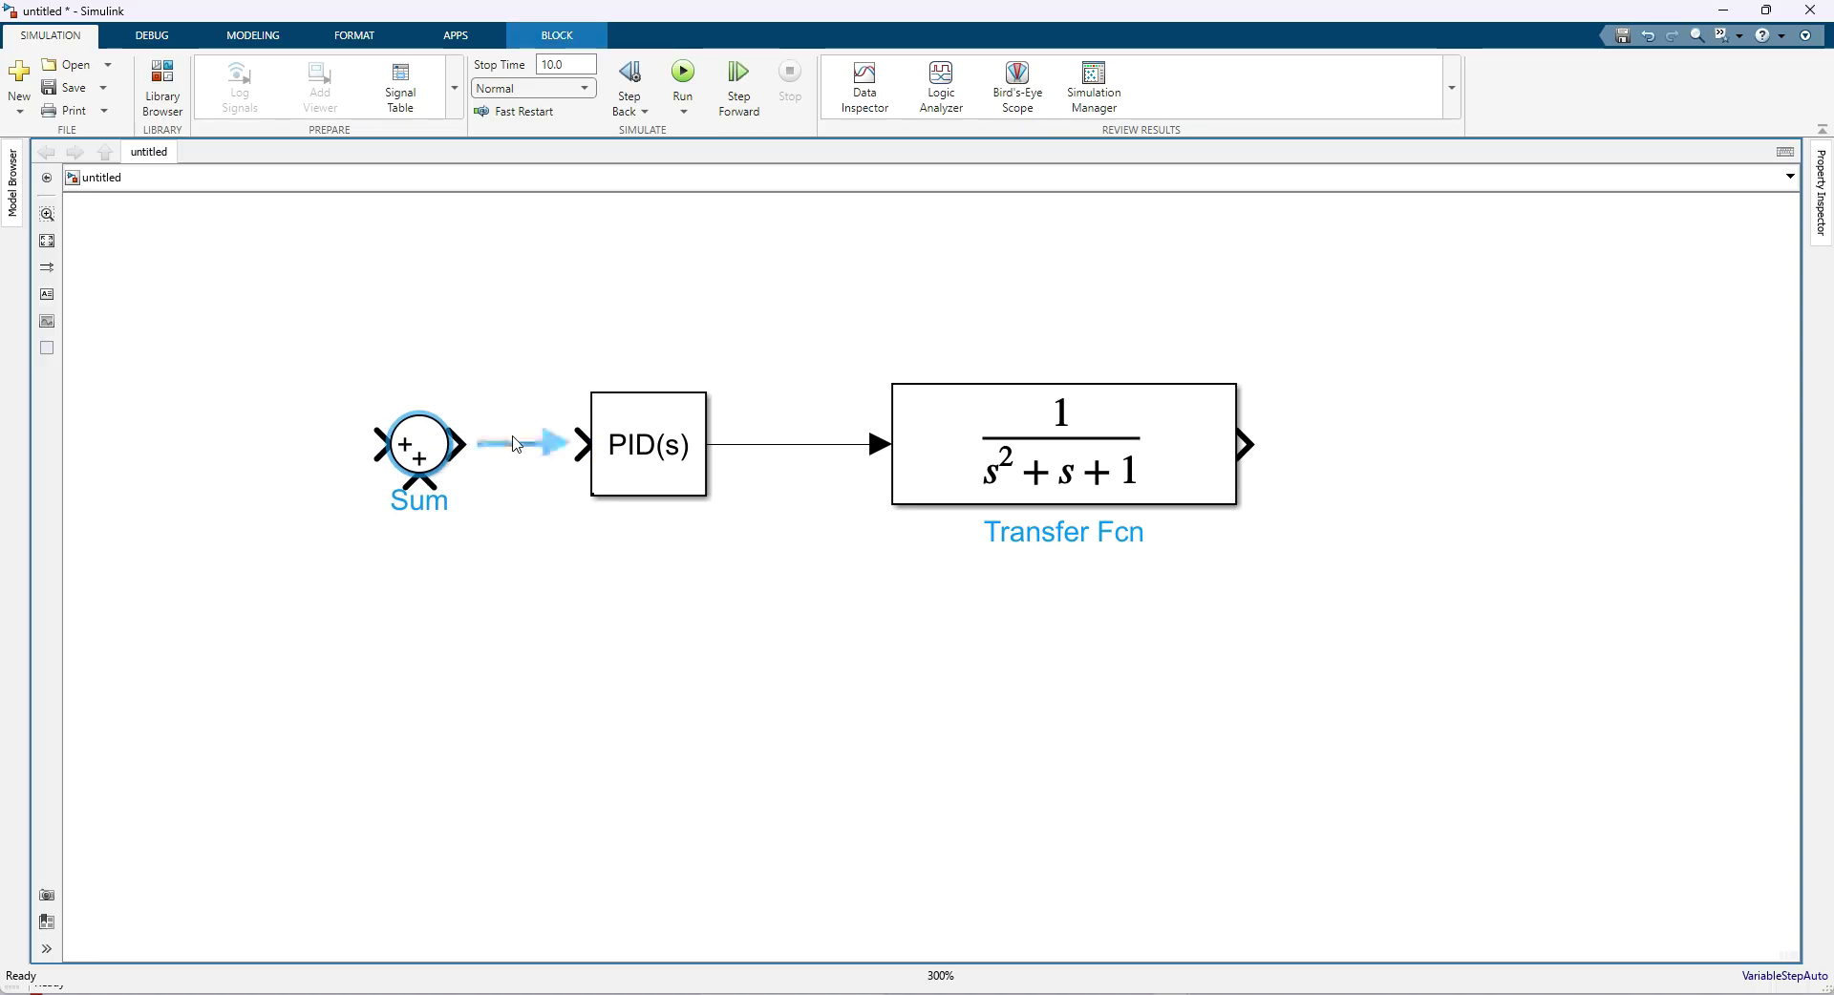
Route the Transfer Fcn output back below the blocks to the Sum block's lower input and set its list of signs to |+-.
drag(1251, 441, 419, 486)
drag(676, 573, 684, 627)
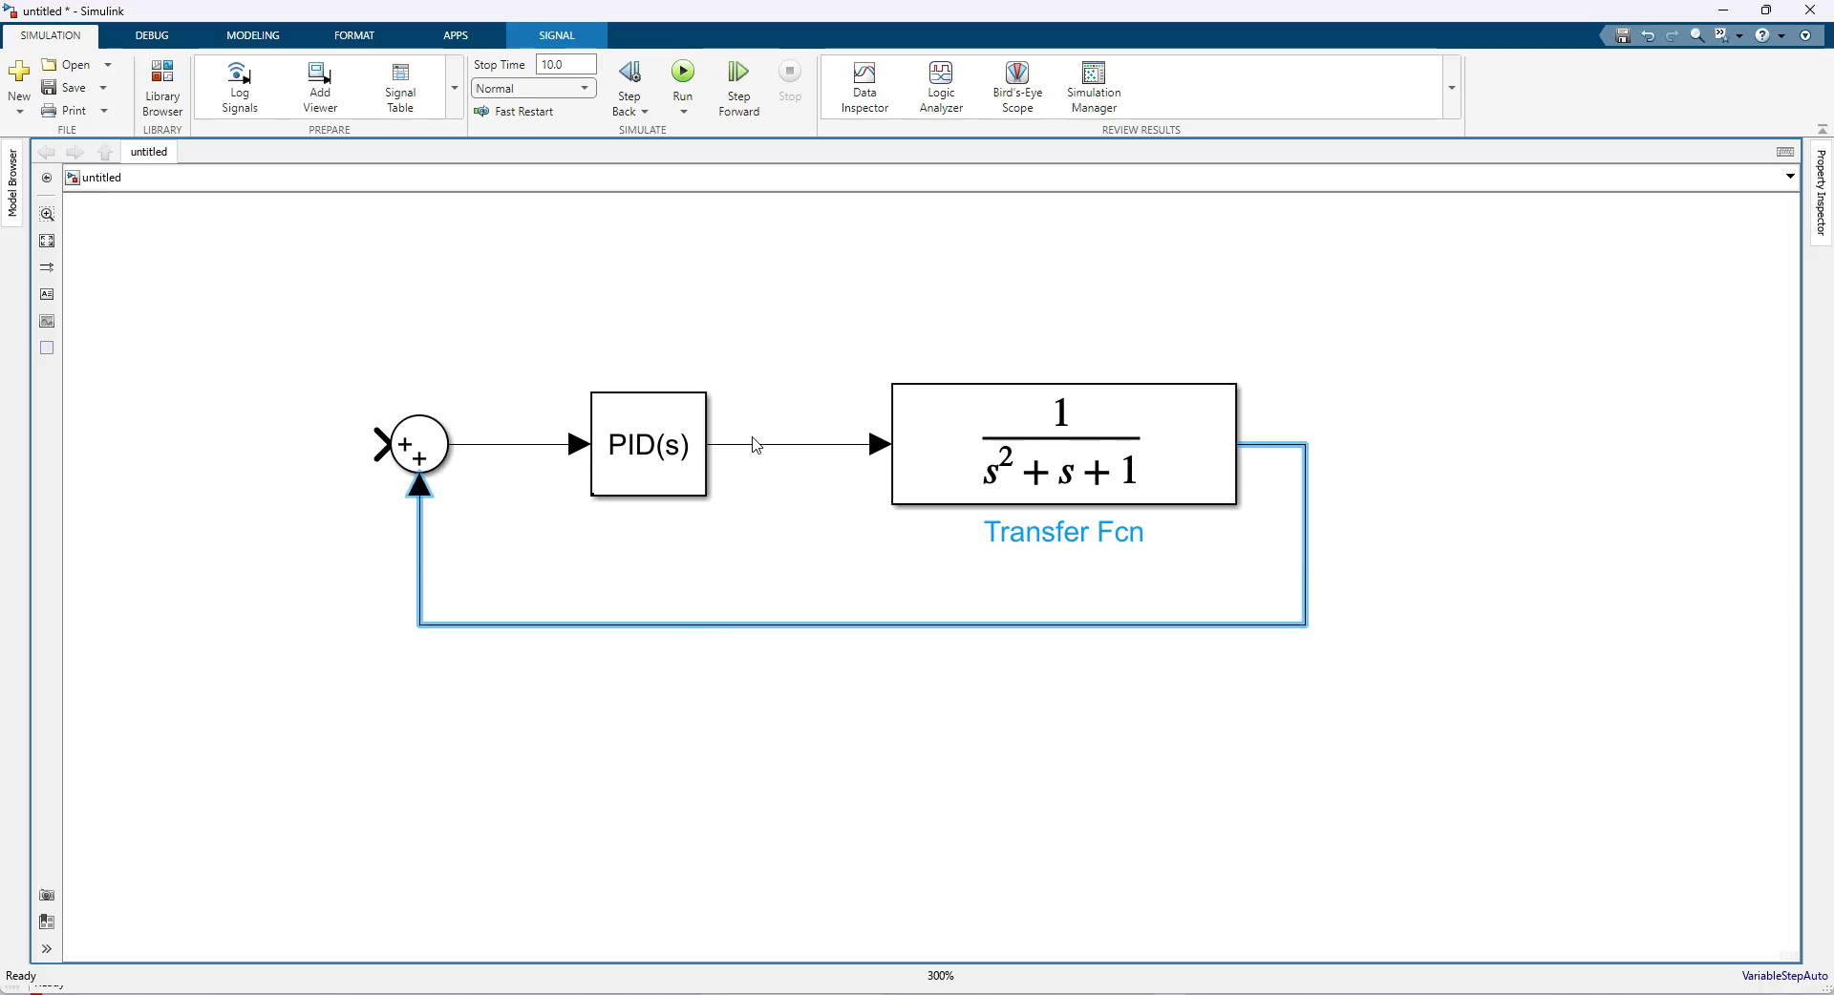
click(420, 453)
double_click(420, 452)
double_click(497, 458)
text(|+)
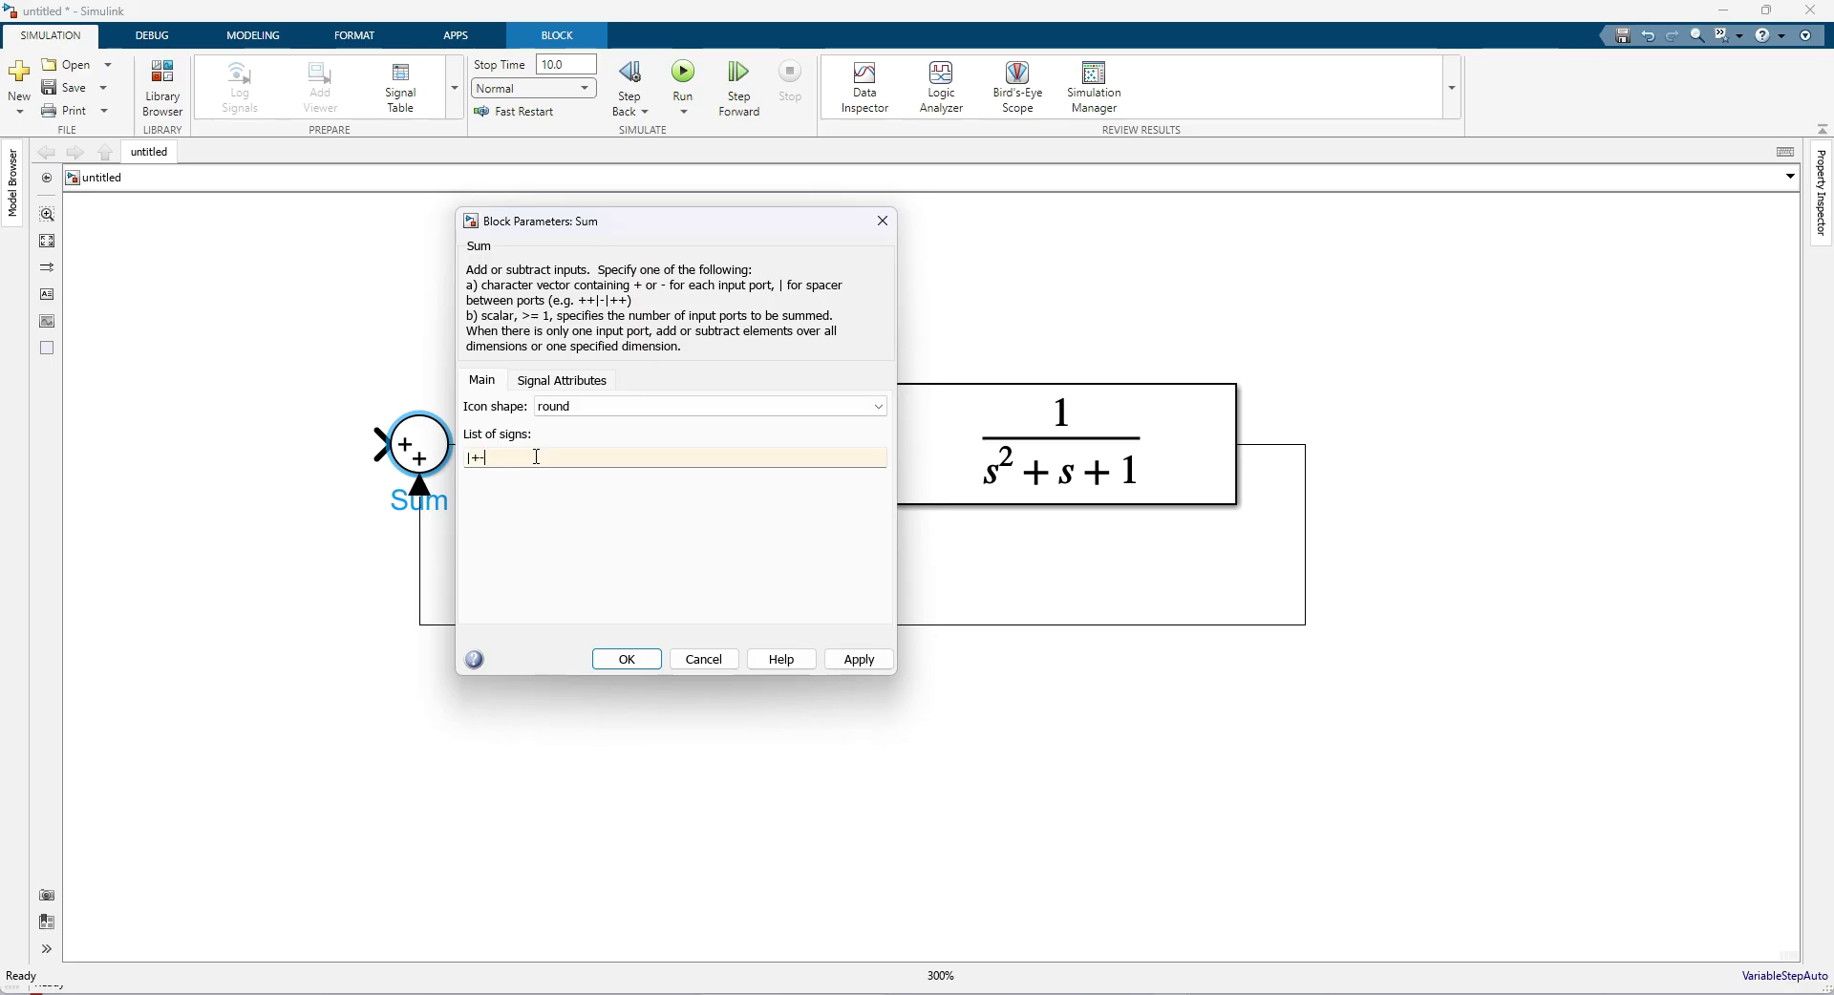
text(-)
key(Return)
Add a Constant block with value 1 before the Sum block and connect it to the positive input.
double_click(290, 391)
text(step)
key(Return)
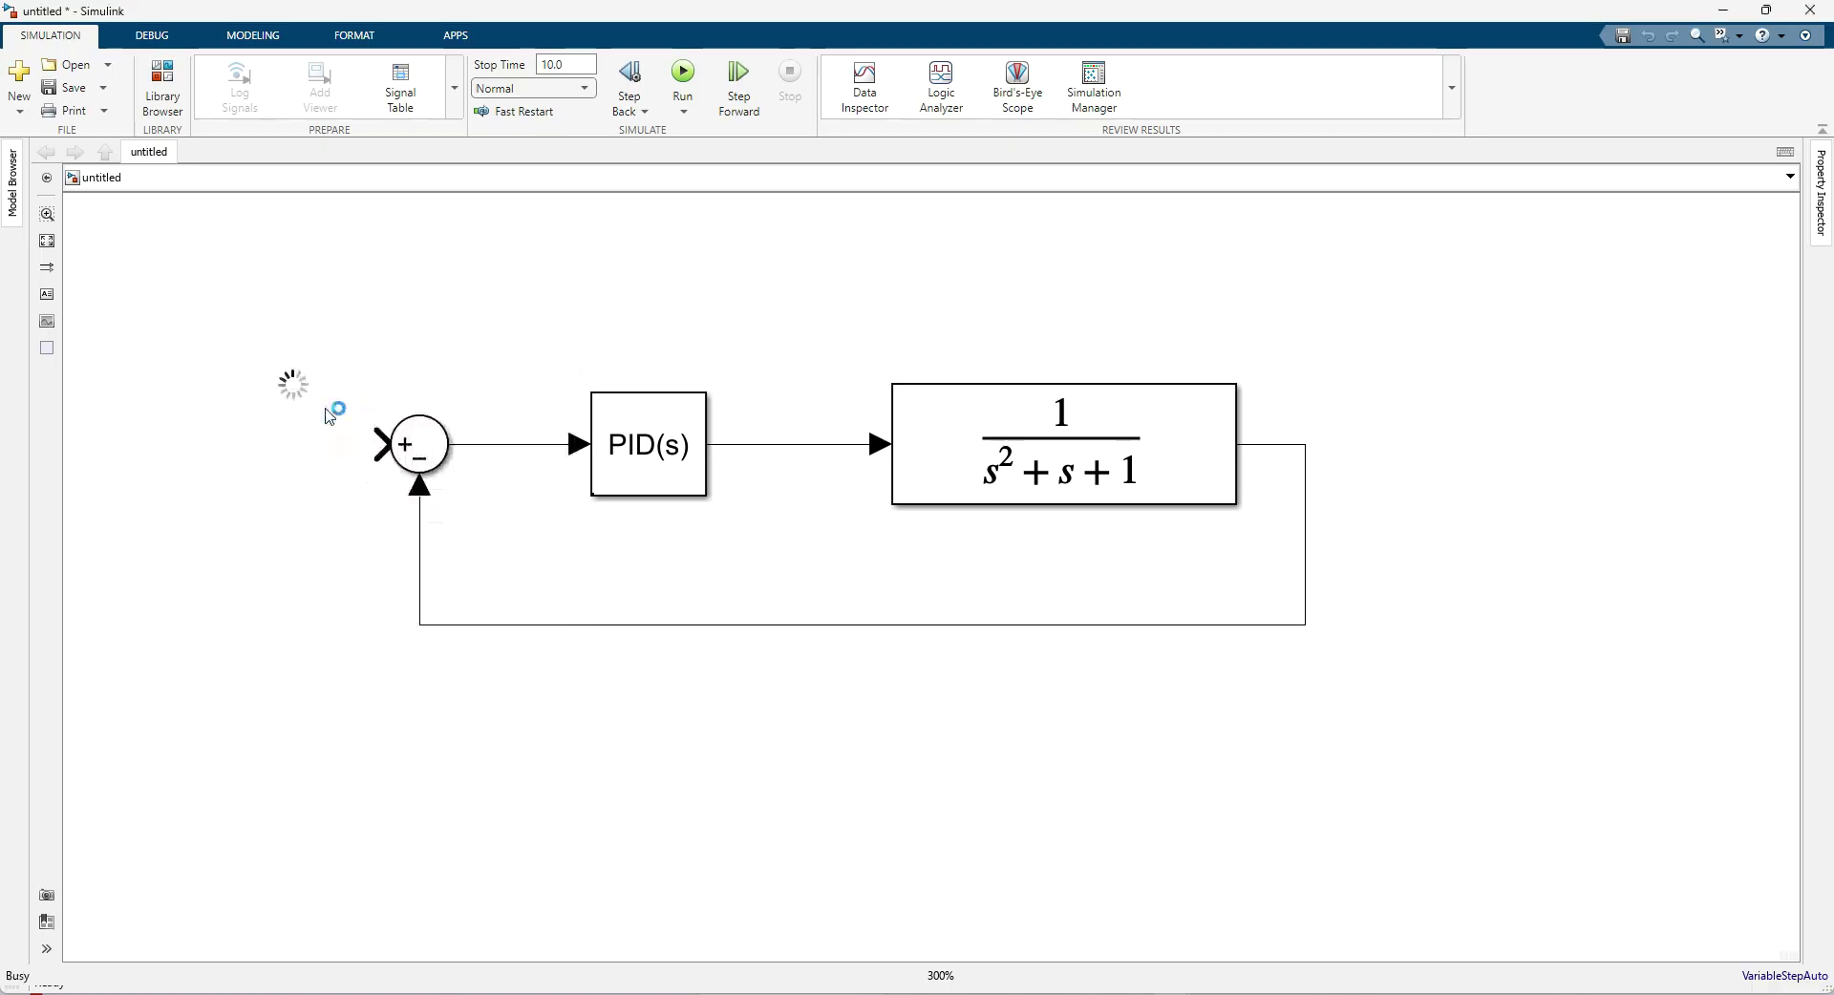
drag(324, 415, 277, 464)
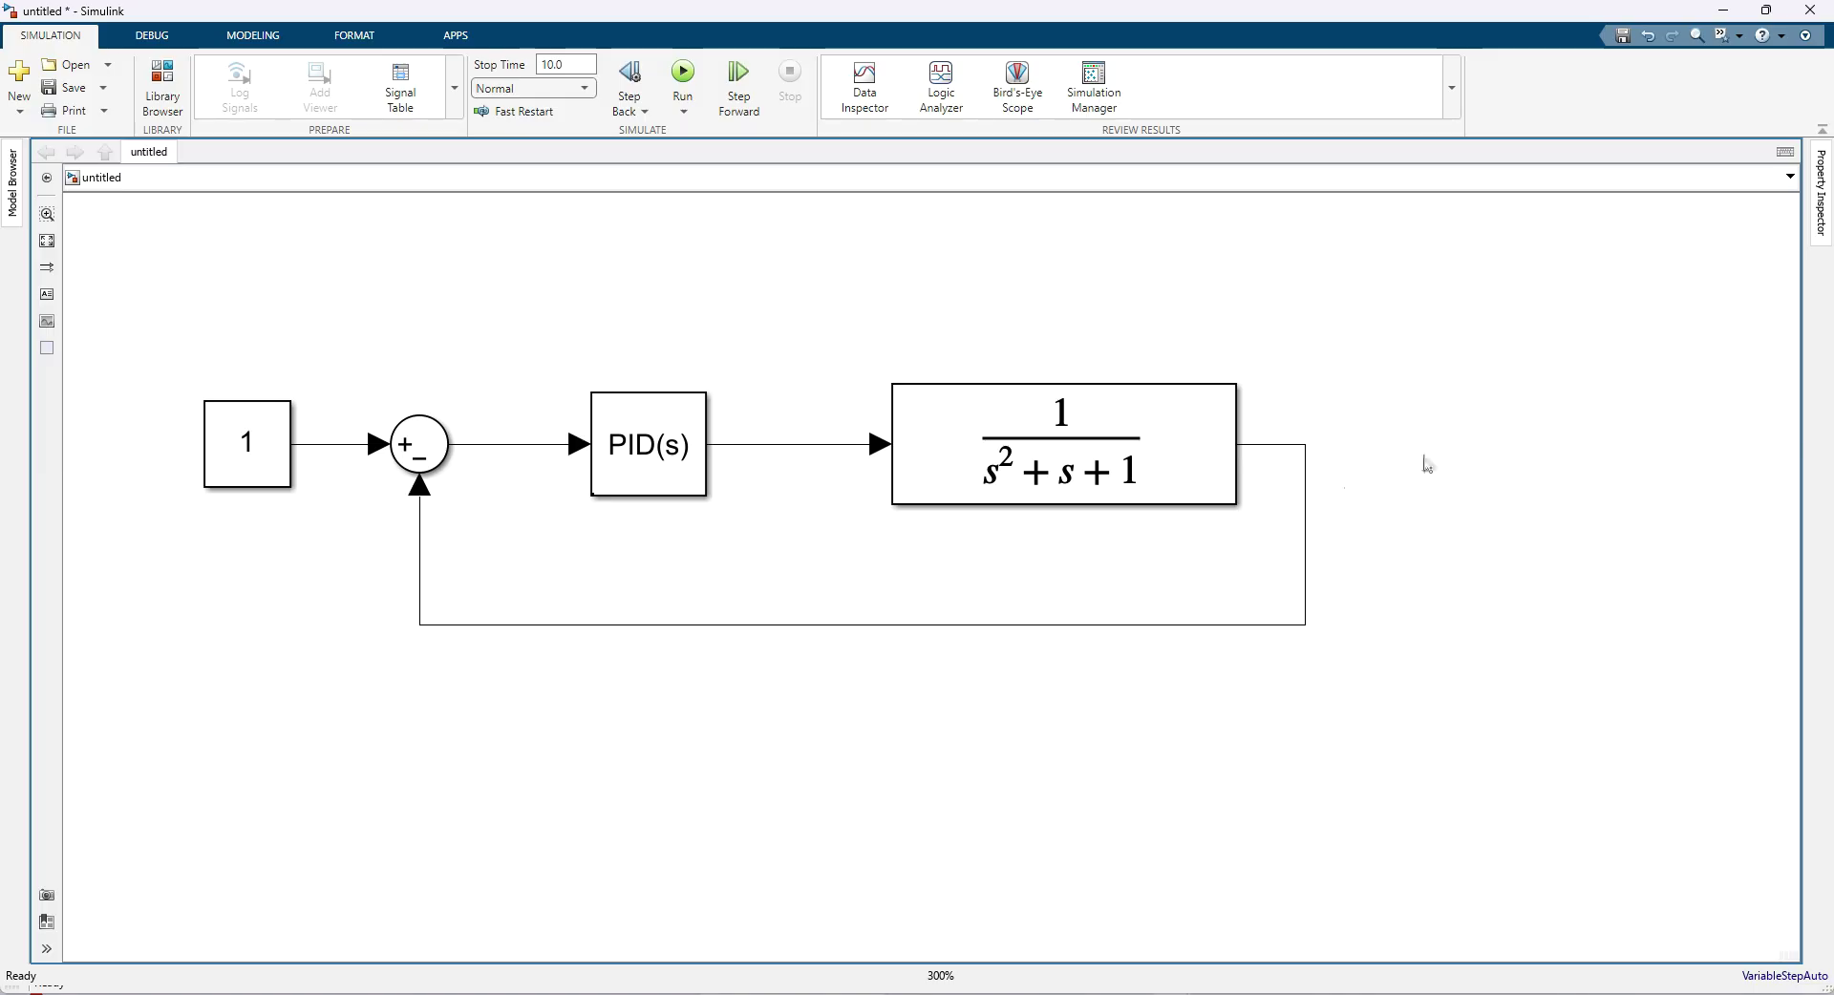
Add a Scope block after the Transfer Fcn, branch the output signal to it and align it with the signal line.
double_click(1576, 410)
text(scope)
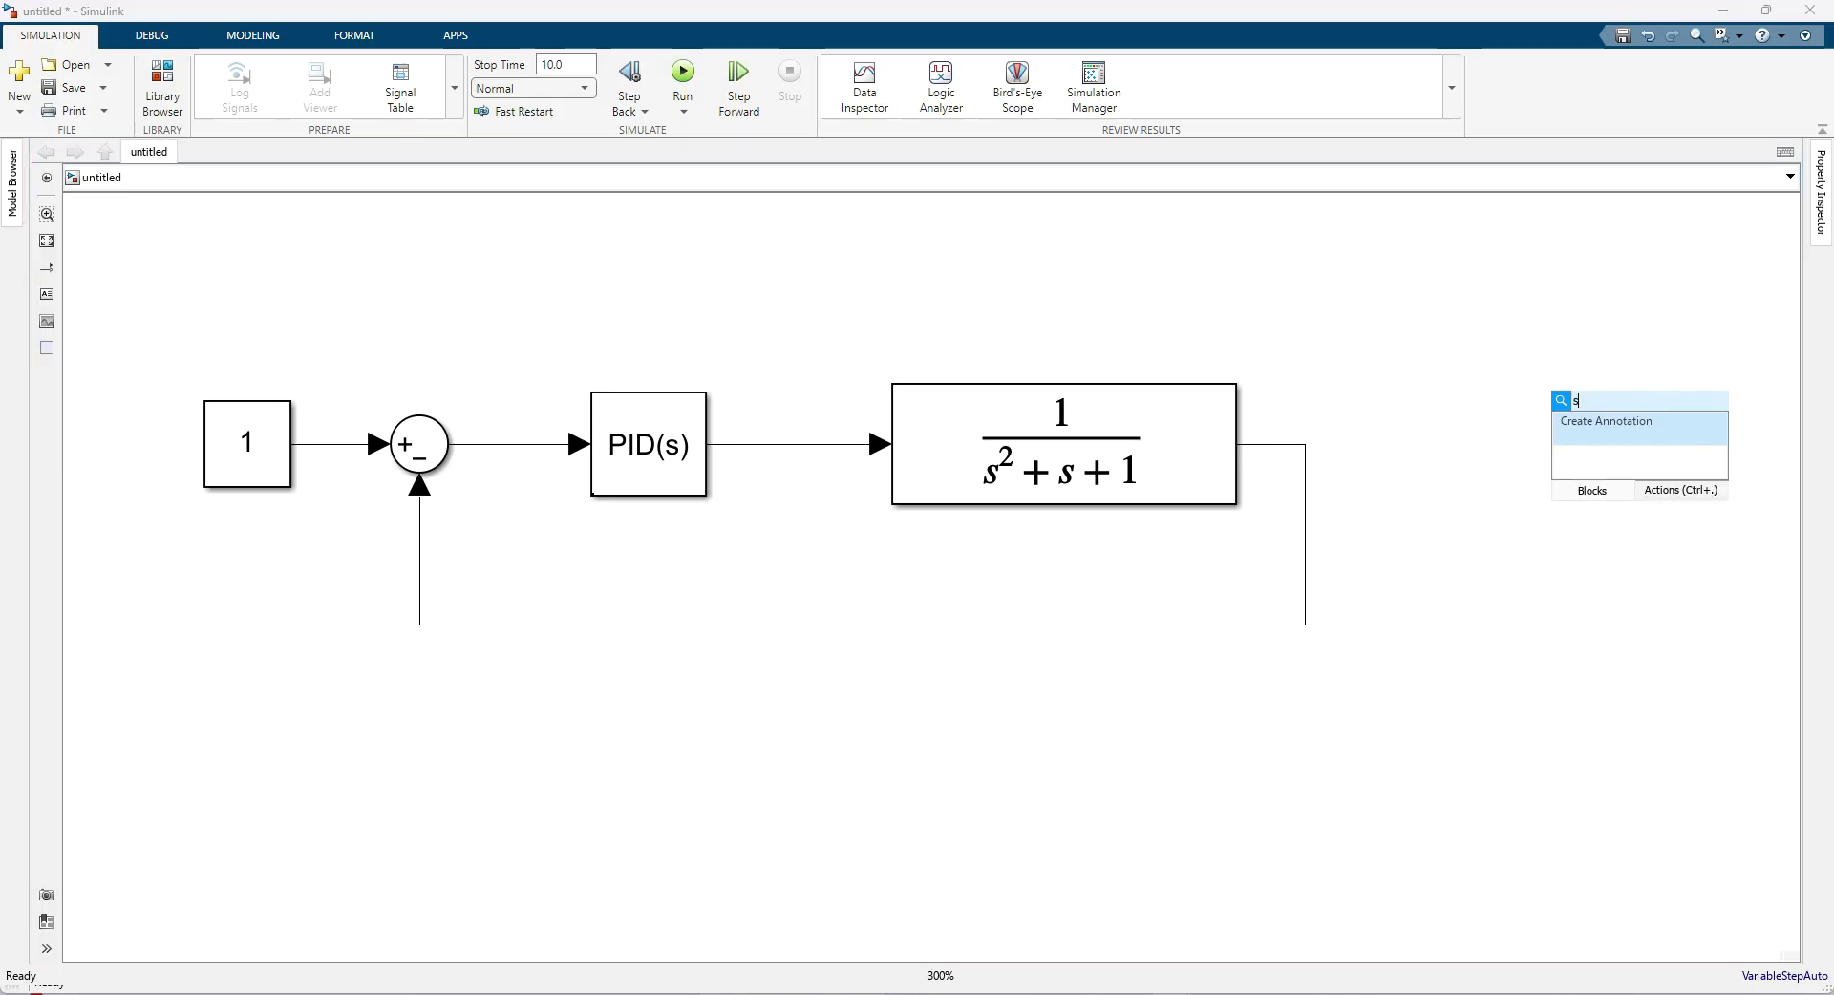
click(1477, 431)
drag(1509, 401, 1304, 444)
drag(1572, 401, 1571, 444)
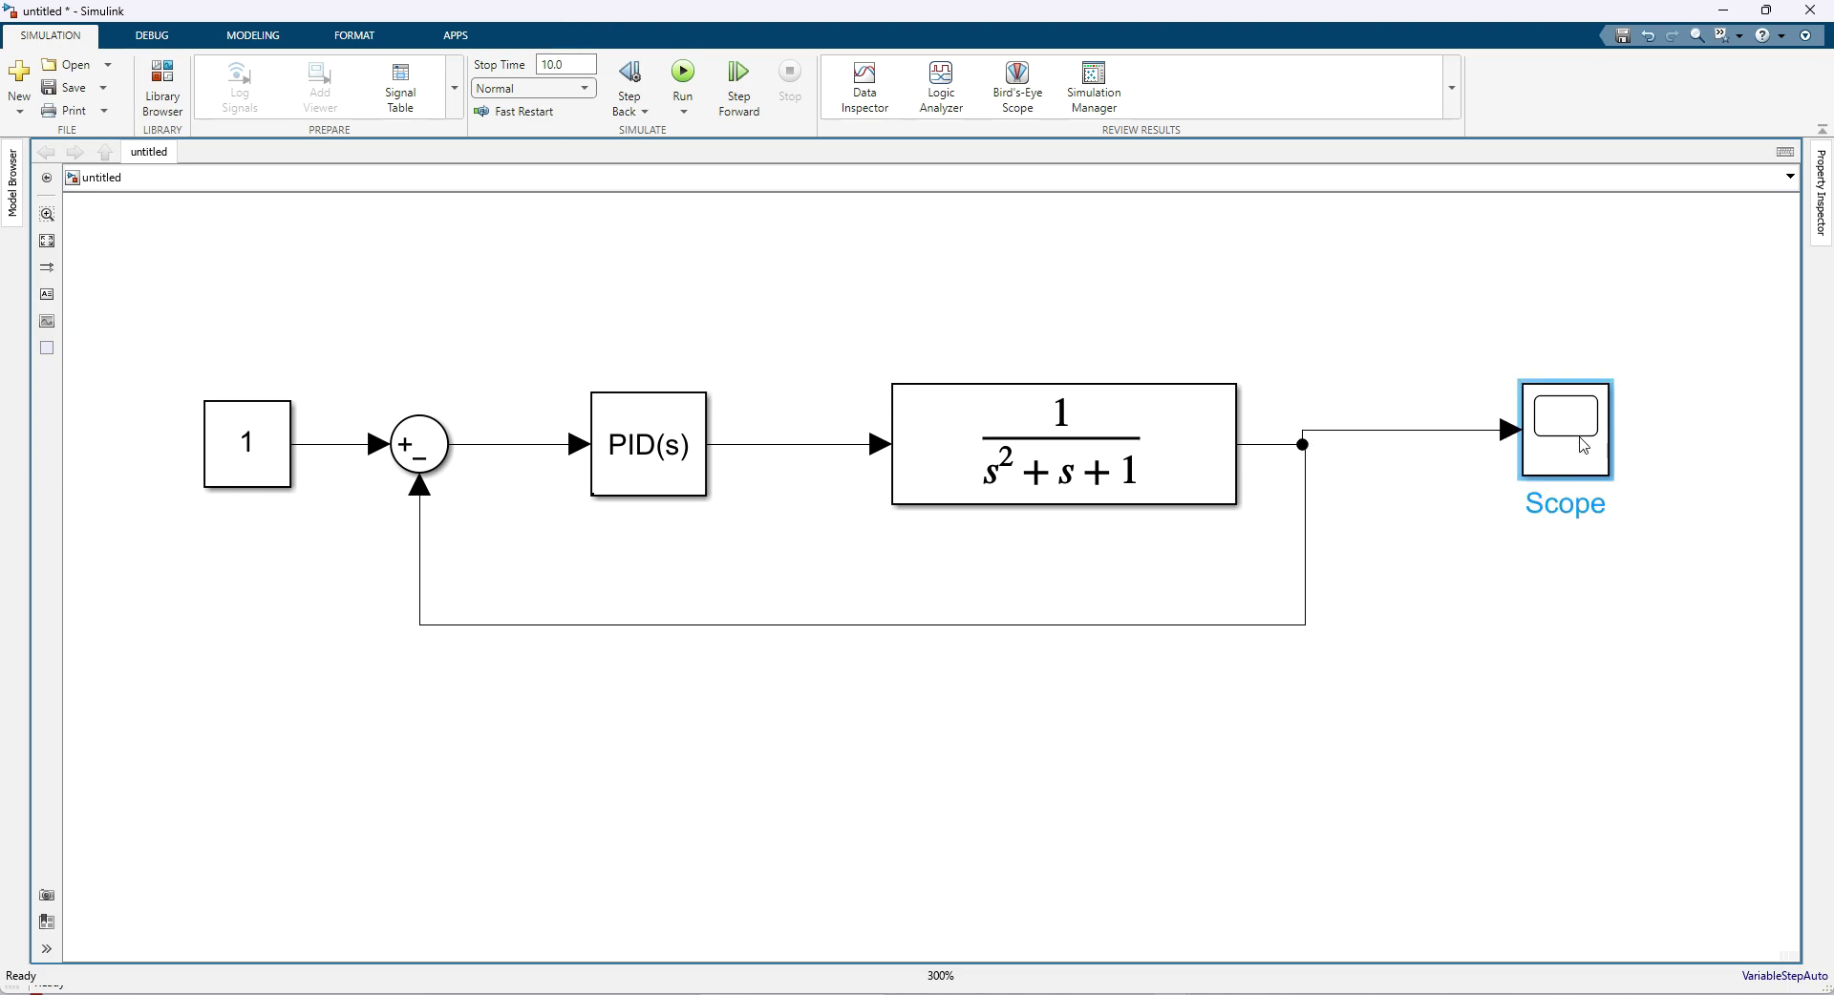
click(1483, 545)
Set the simulation stop time to 100.
double_click(549, 67)
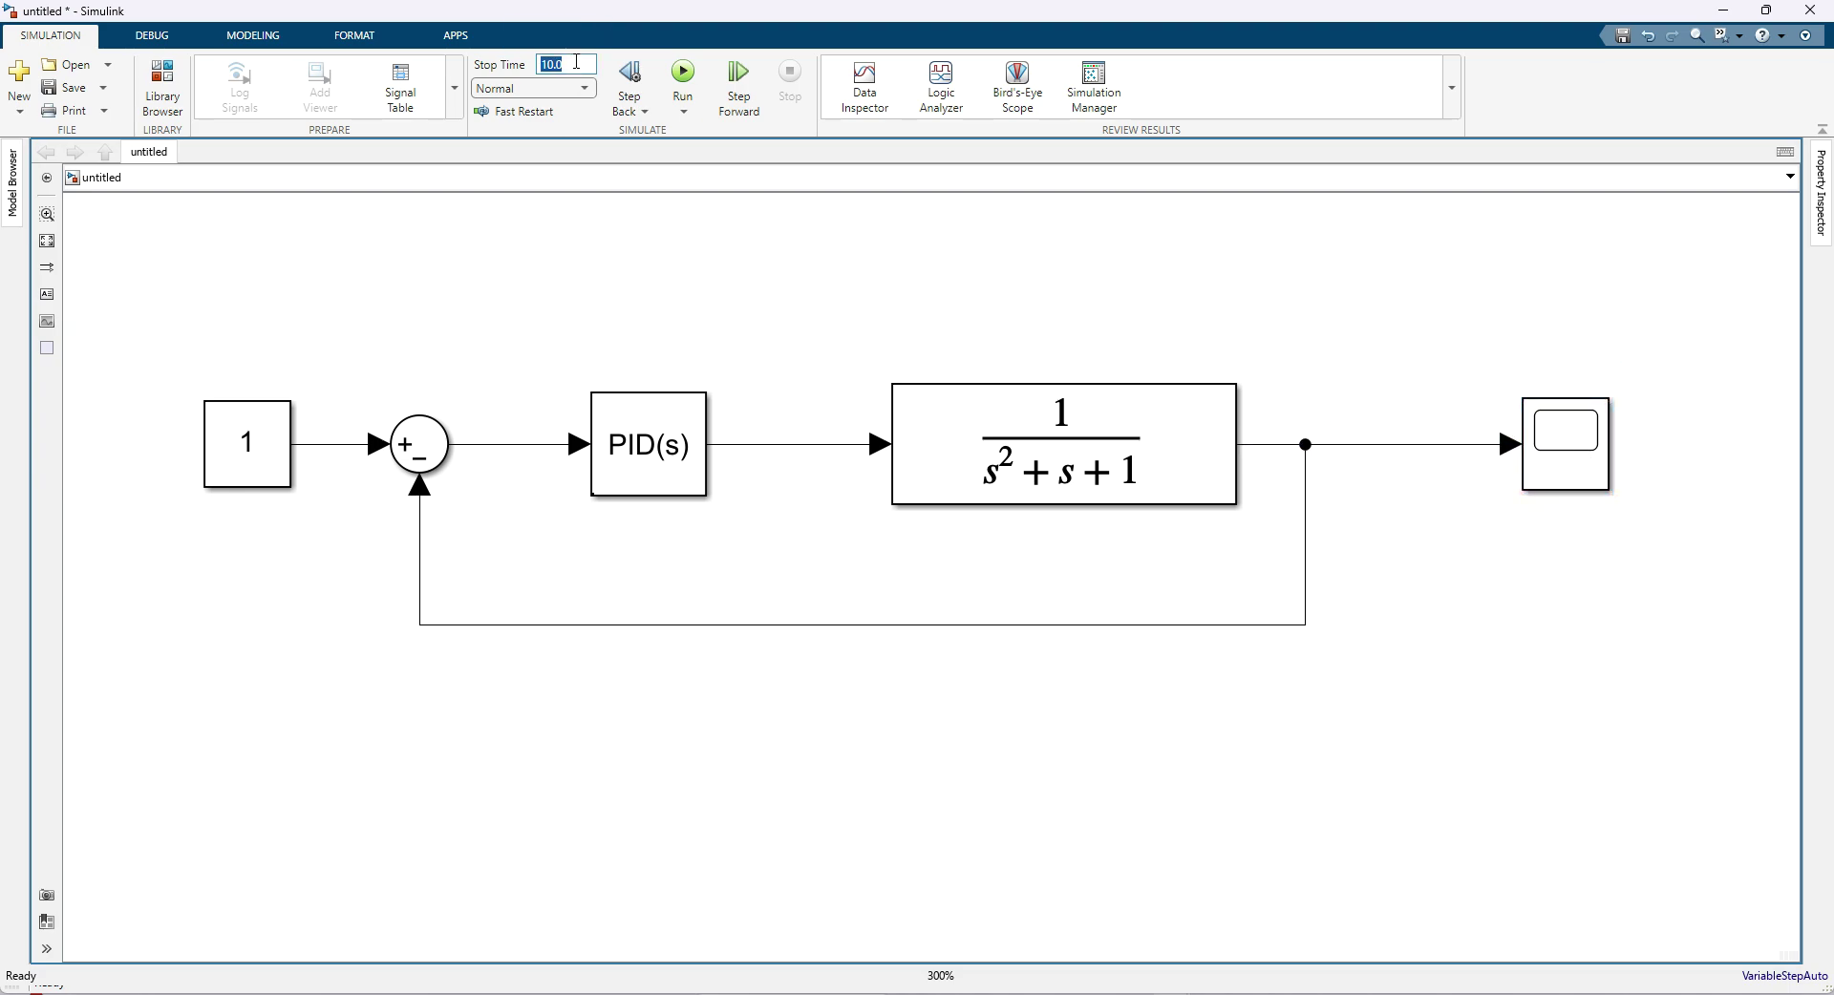
text(1000)
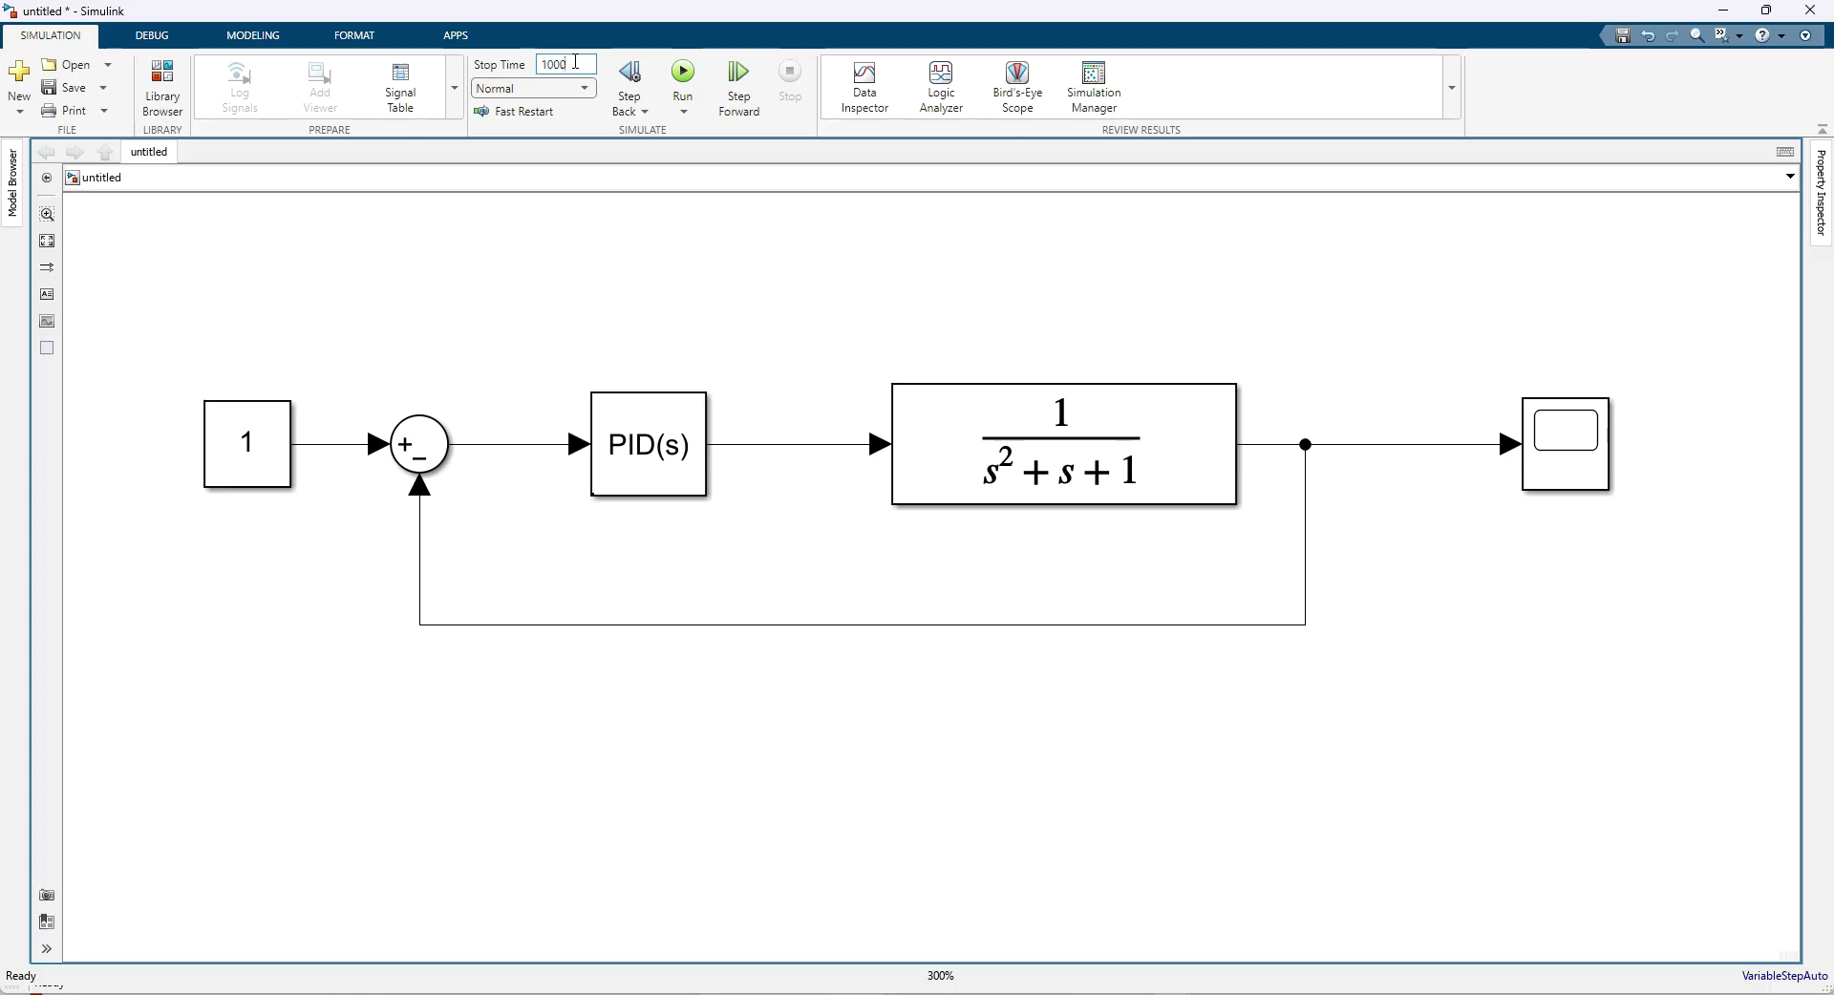
click(563, 202)
Check the PID Controller block's parameters and close them without changes.
click(665, 443)
click(665, 442)
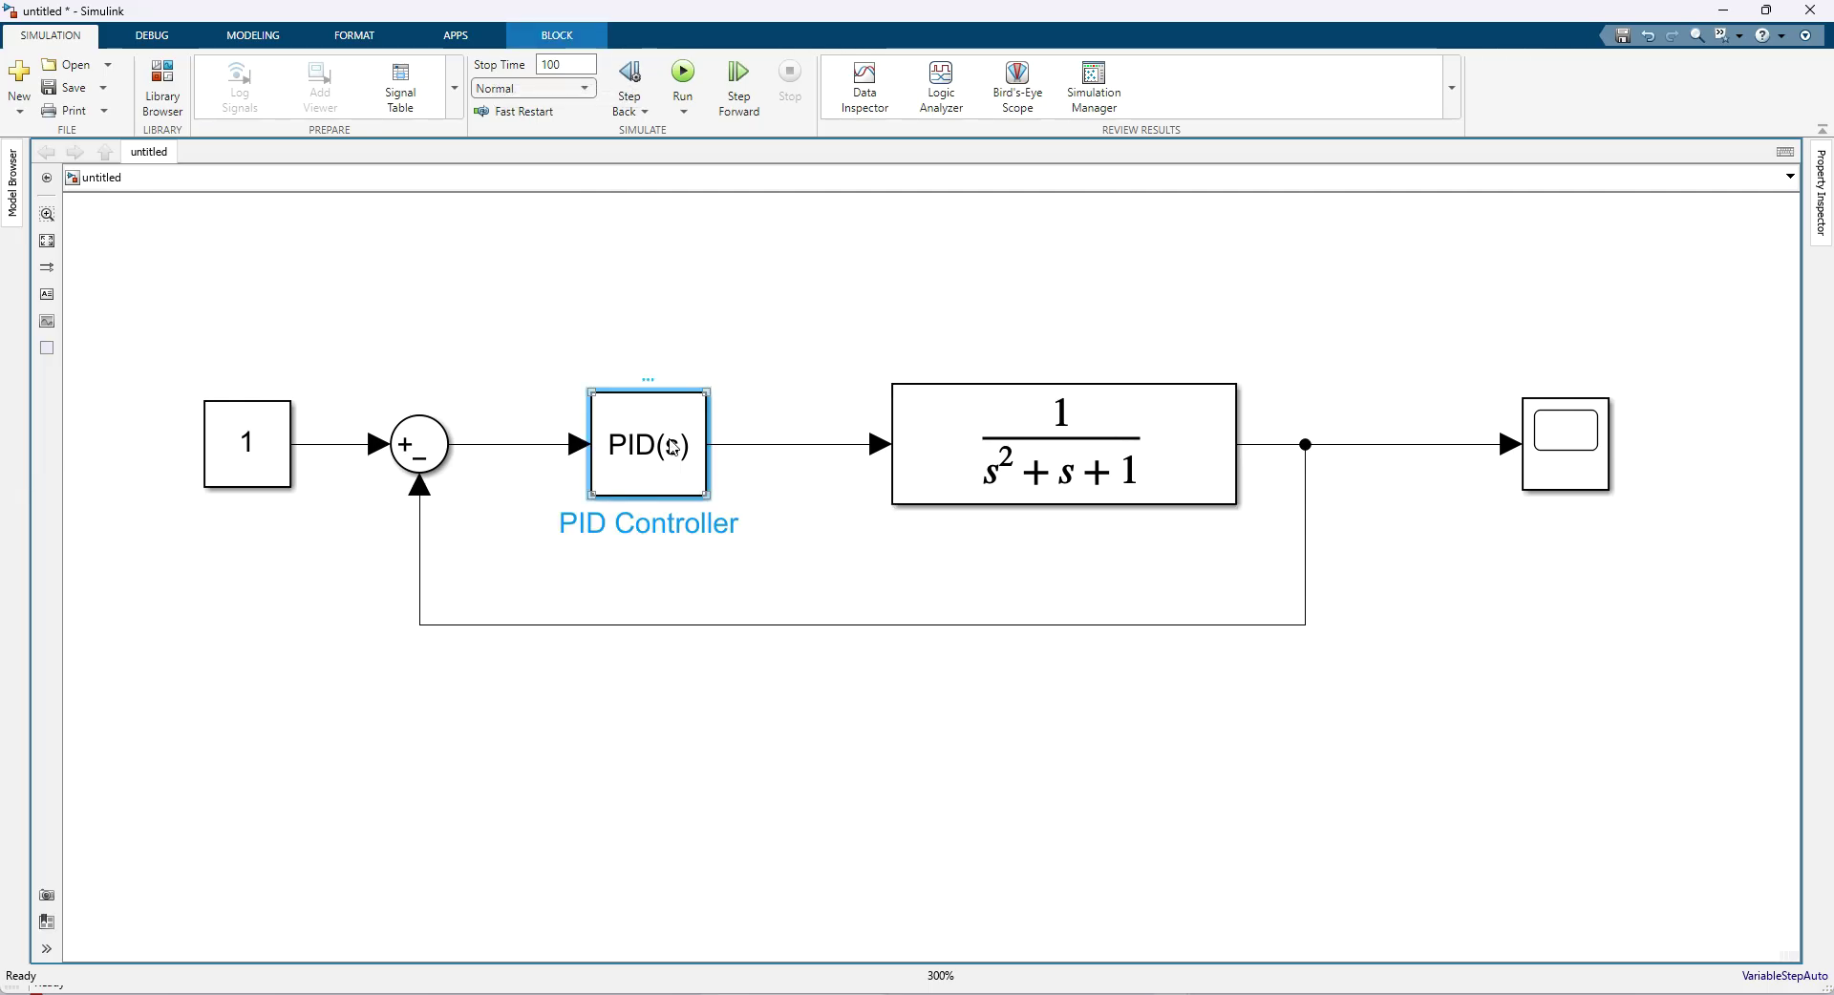
double_click(673, 447)
key(Return)
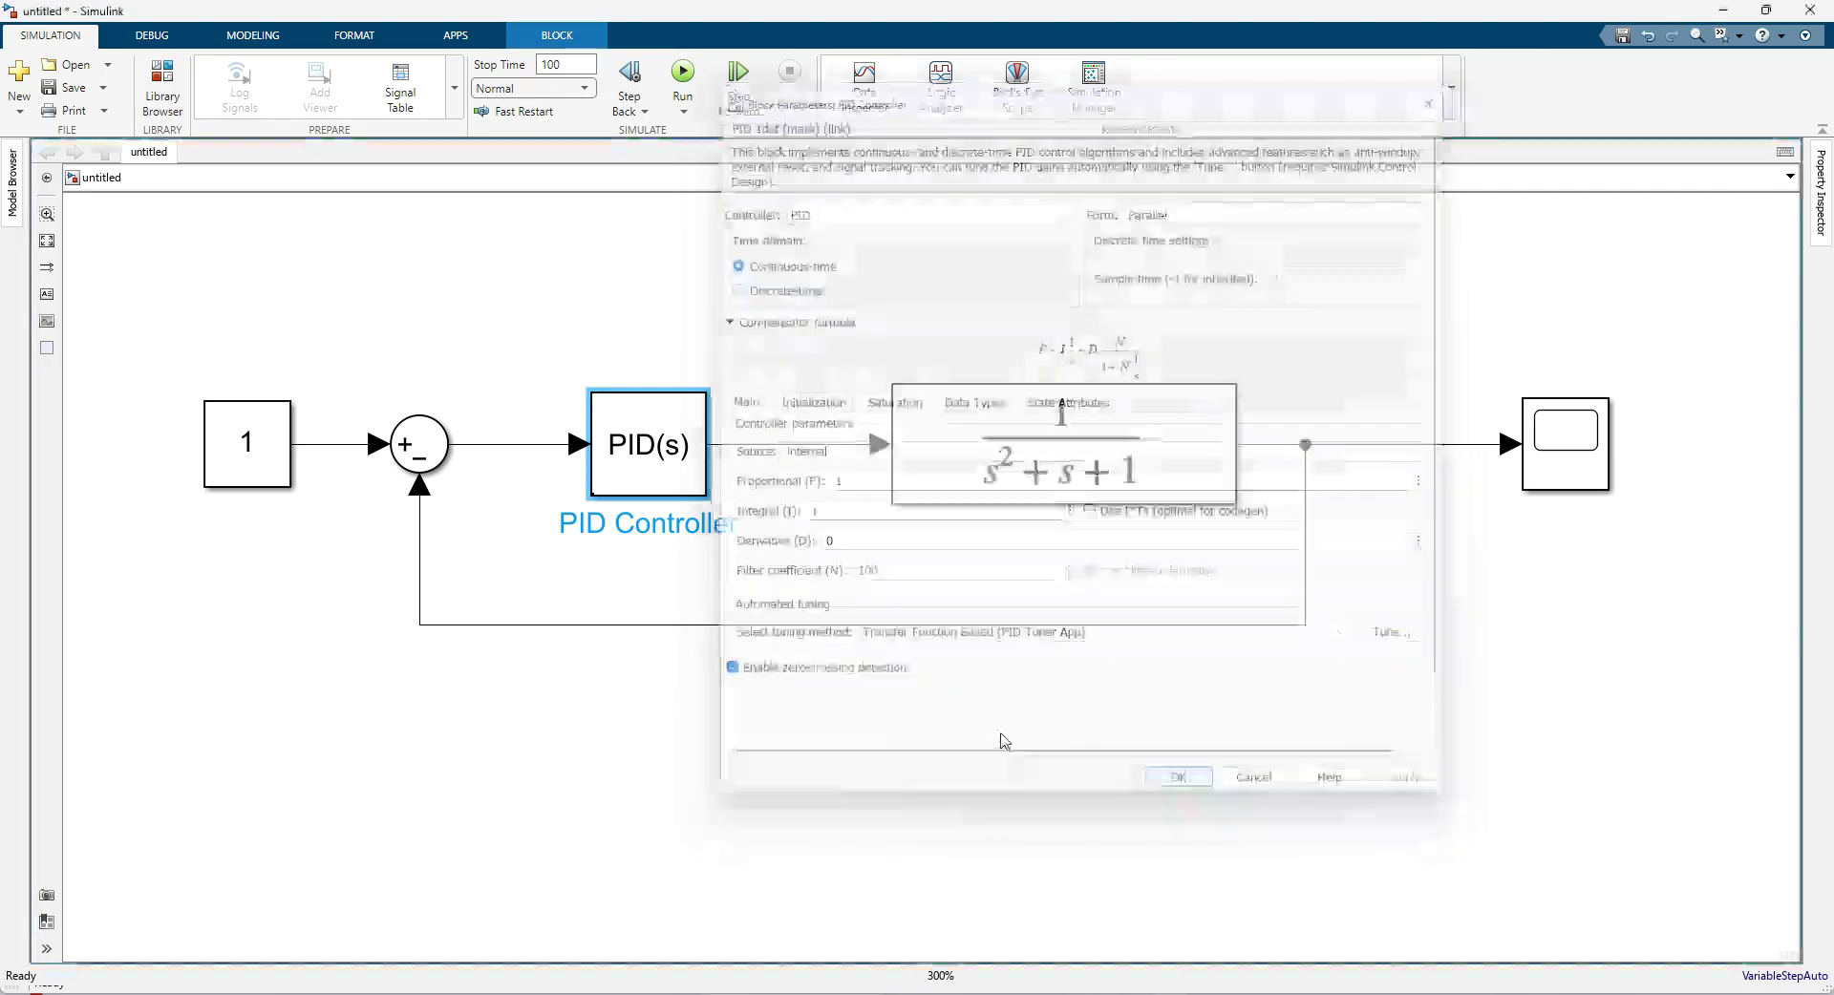
click(920, 730)
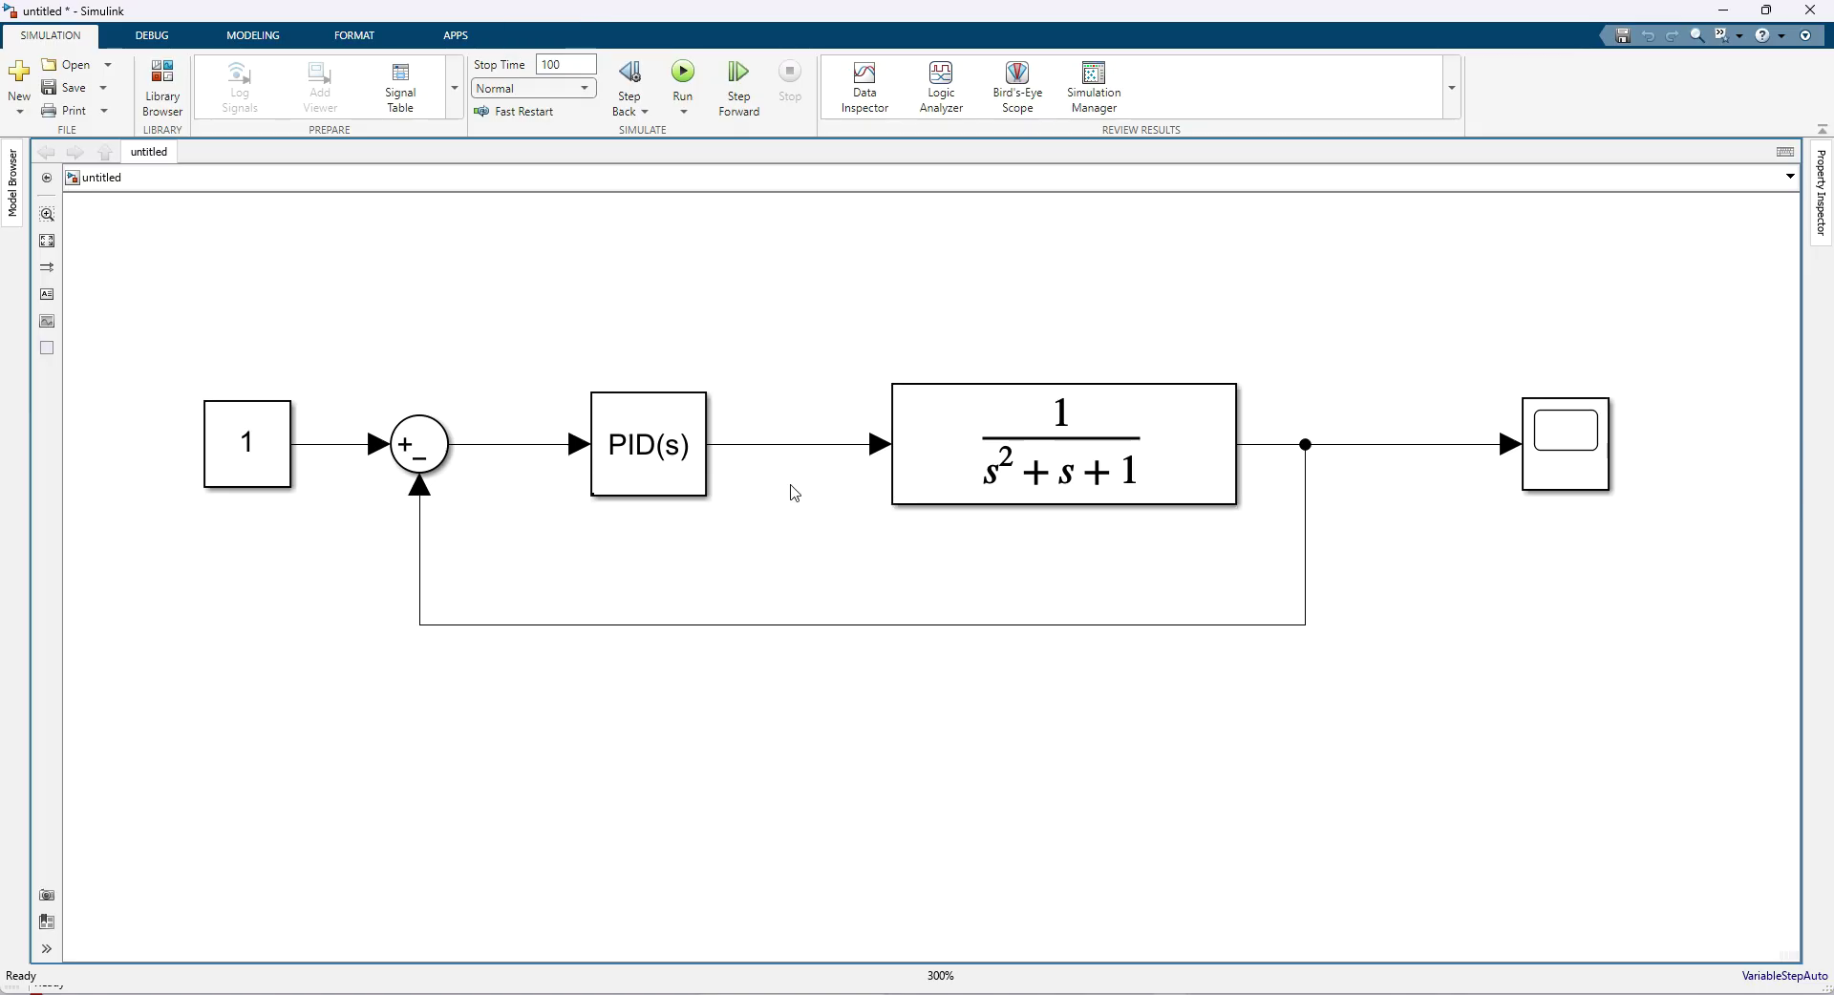
Run the simulation from the Scope window and show the Bilevel Measurements with the Transitions values.
double_click(1598, 463)
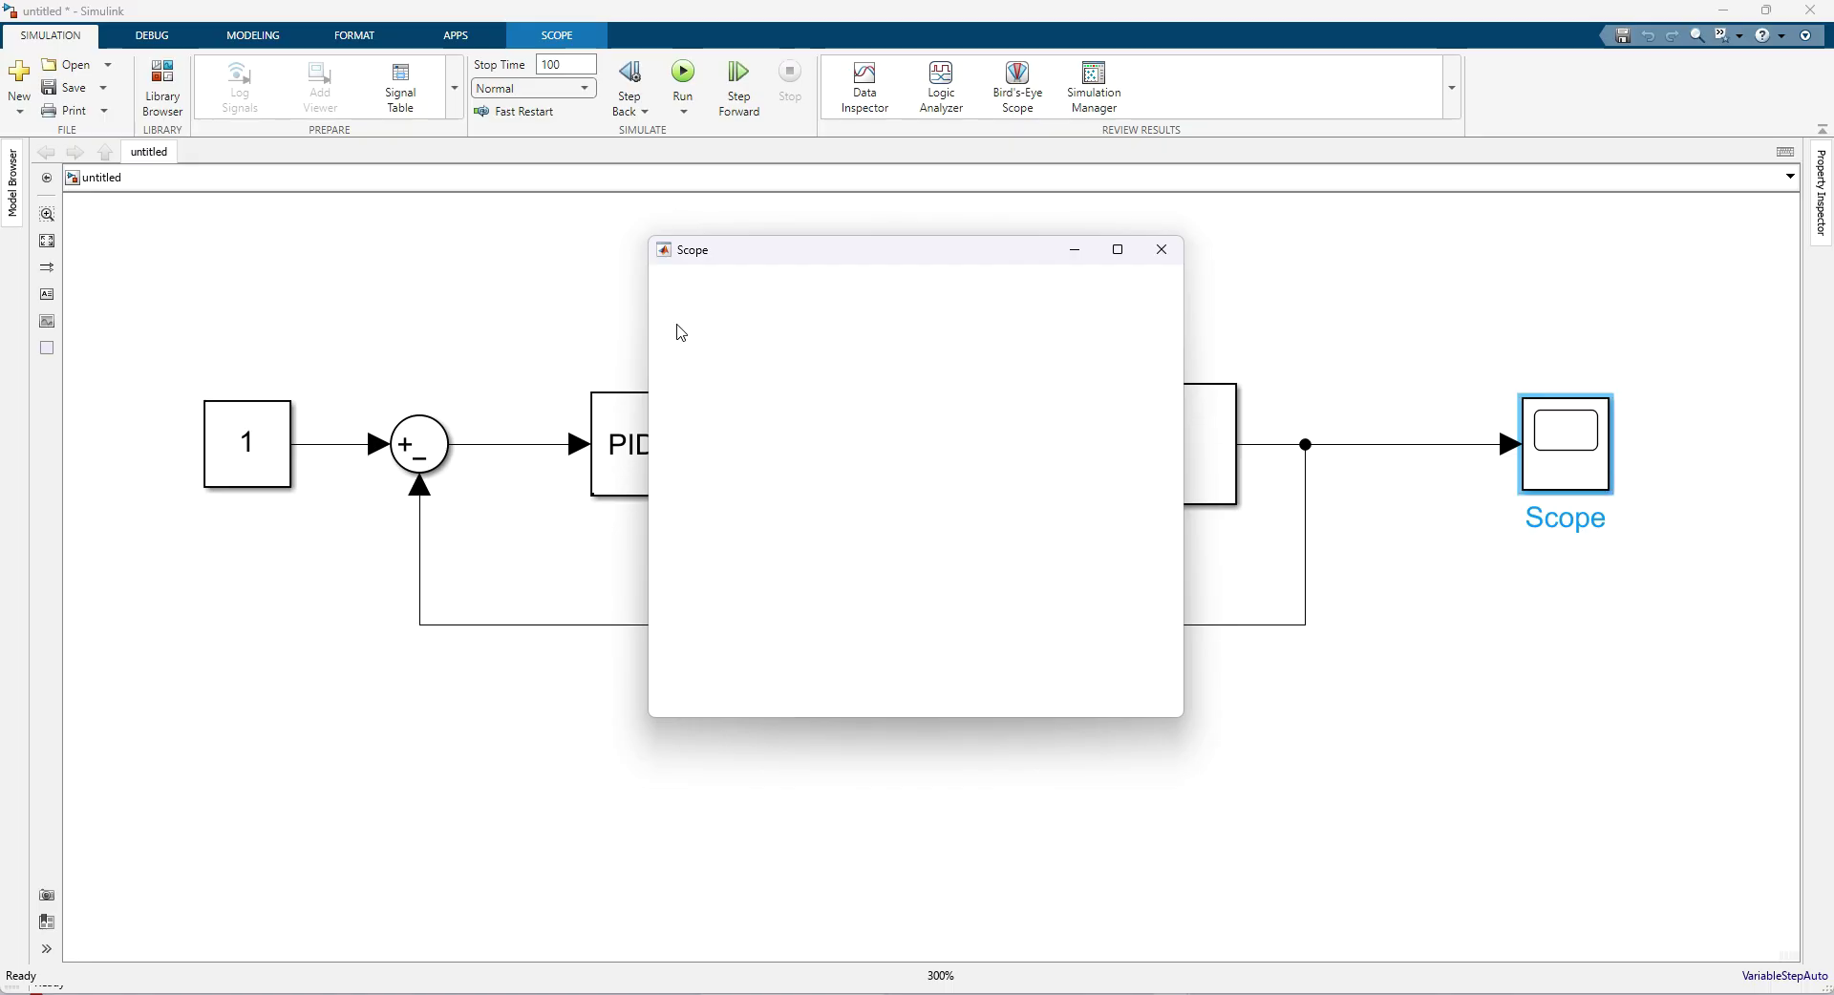
click(722, 301)
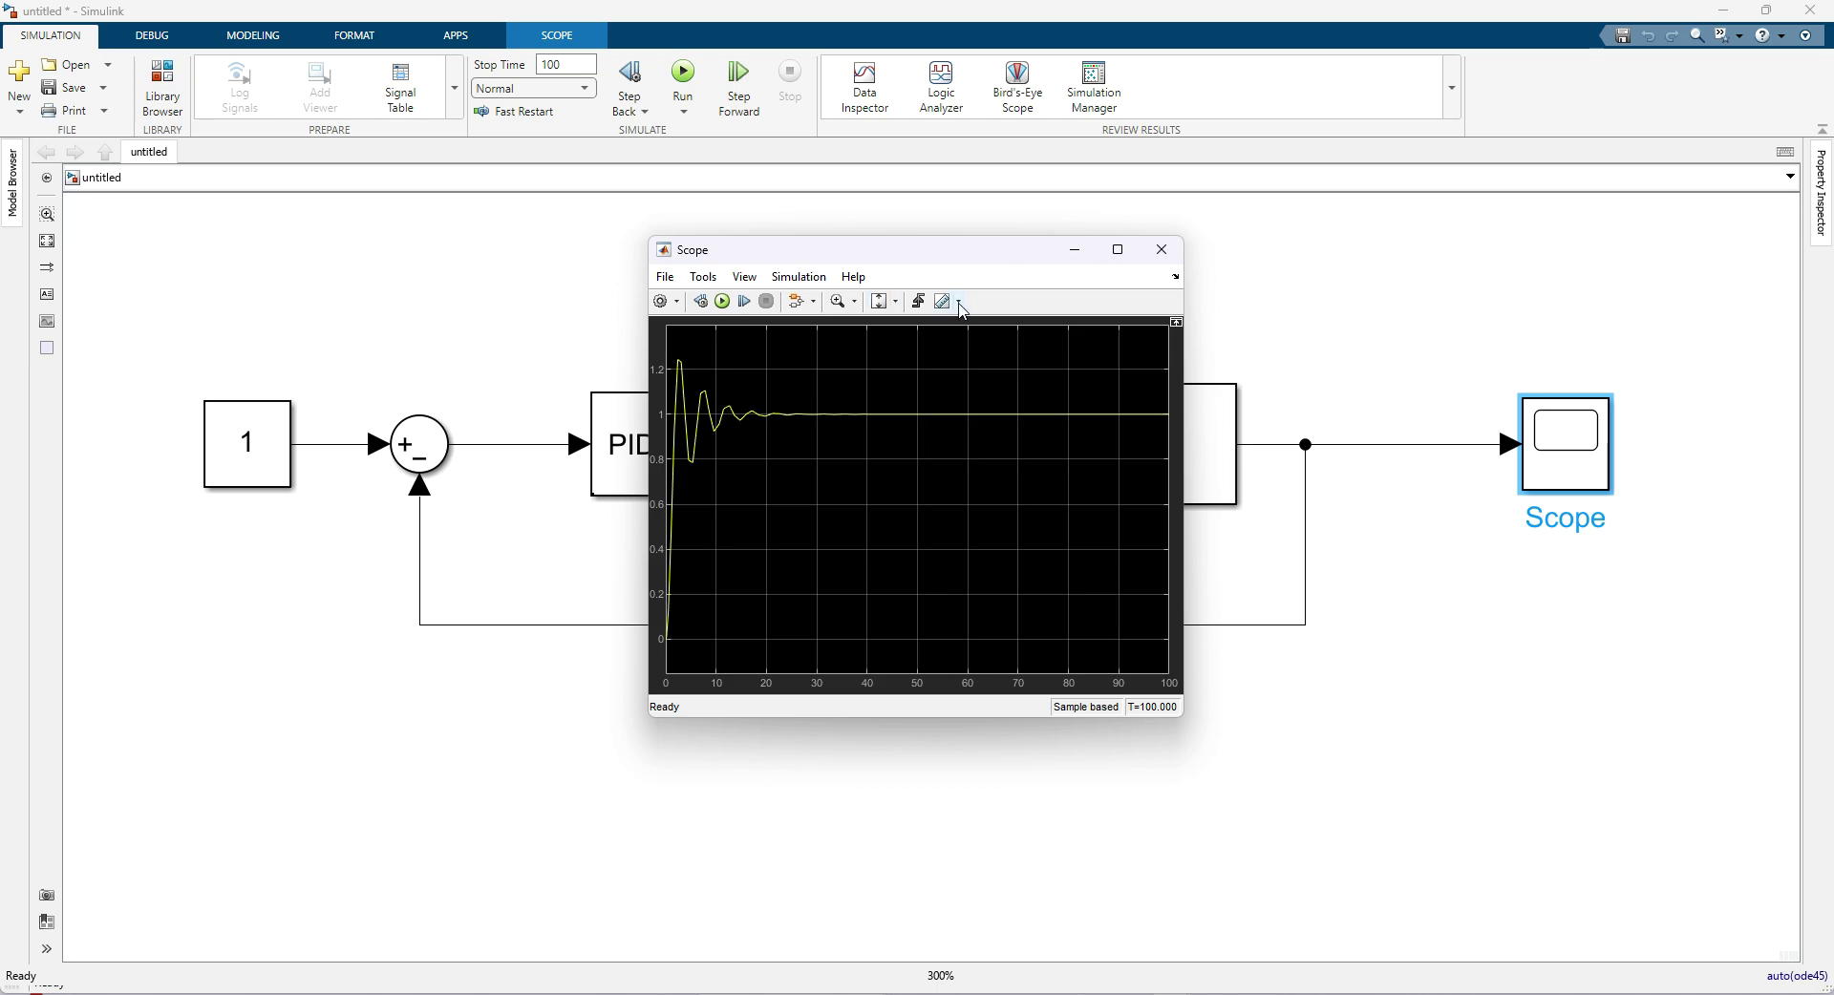
click(958, 302)
click(945, 373)
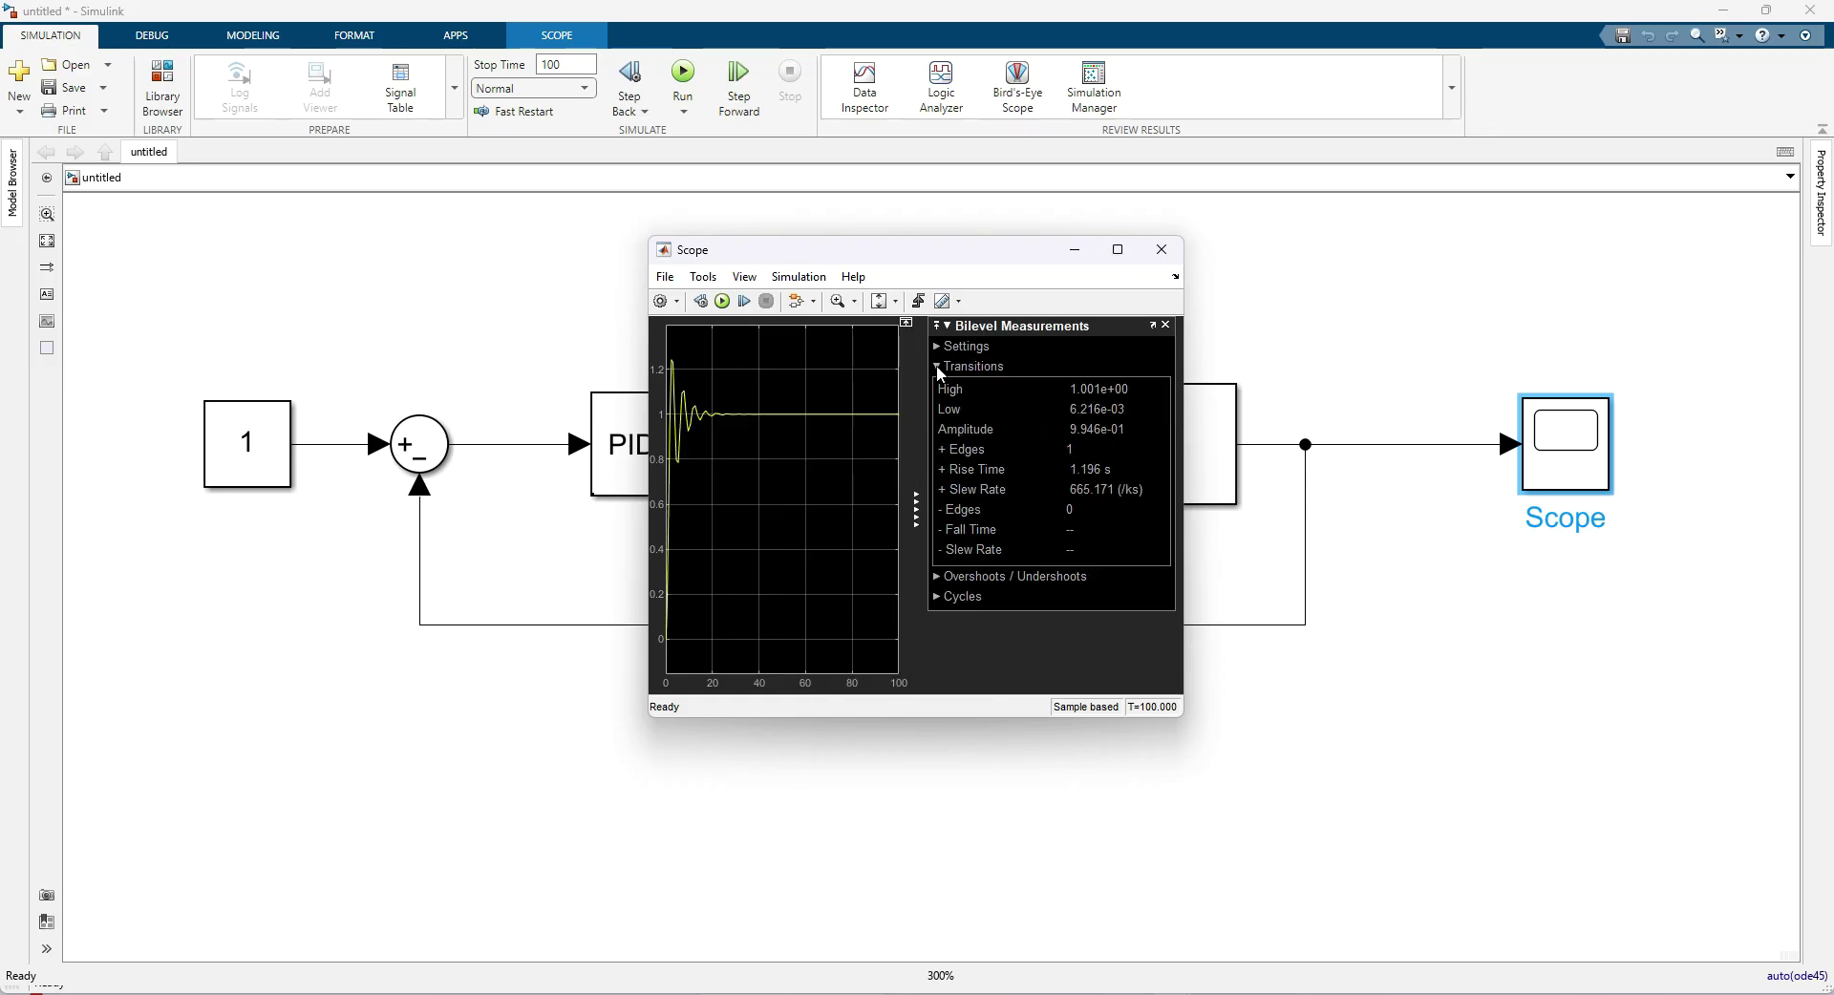
Enlarge the Scope window and expand the Overshoots / Undershoots measurements.
click(960, 304)
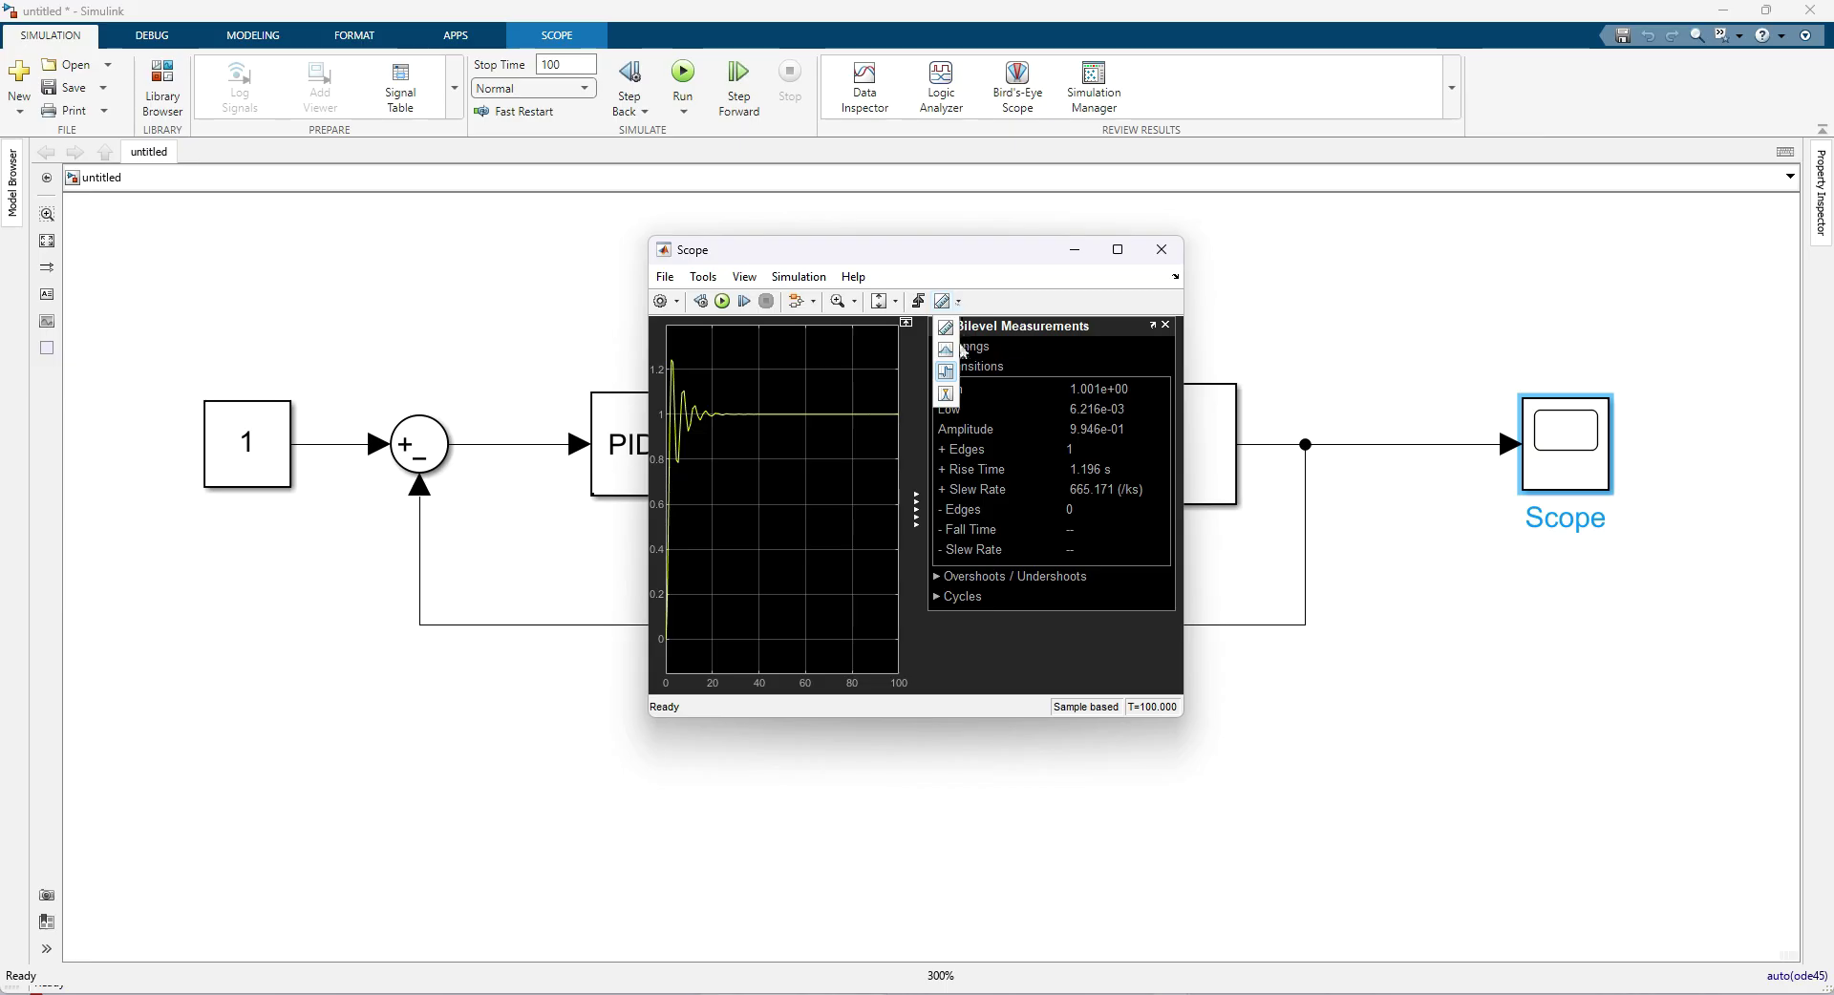
click(1131, 630)
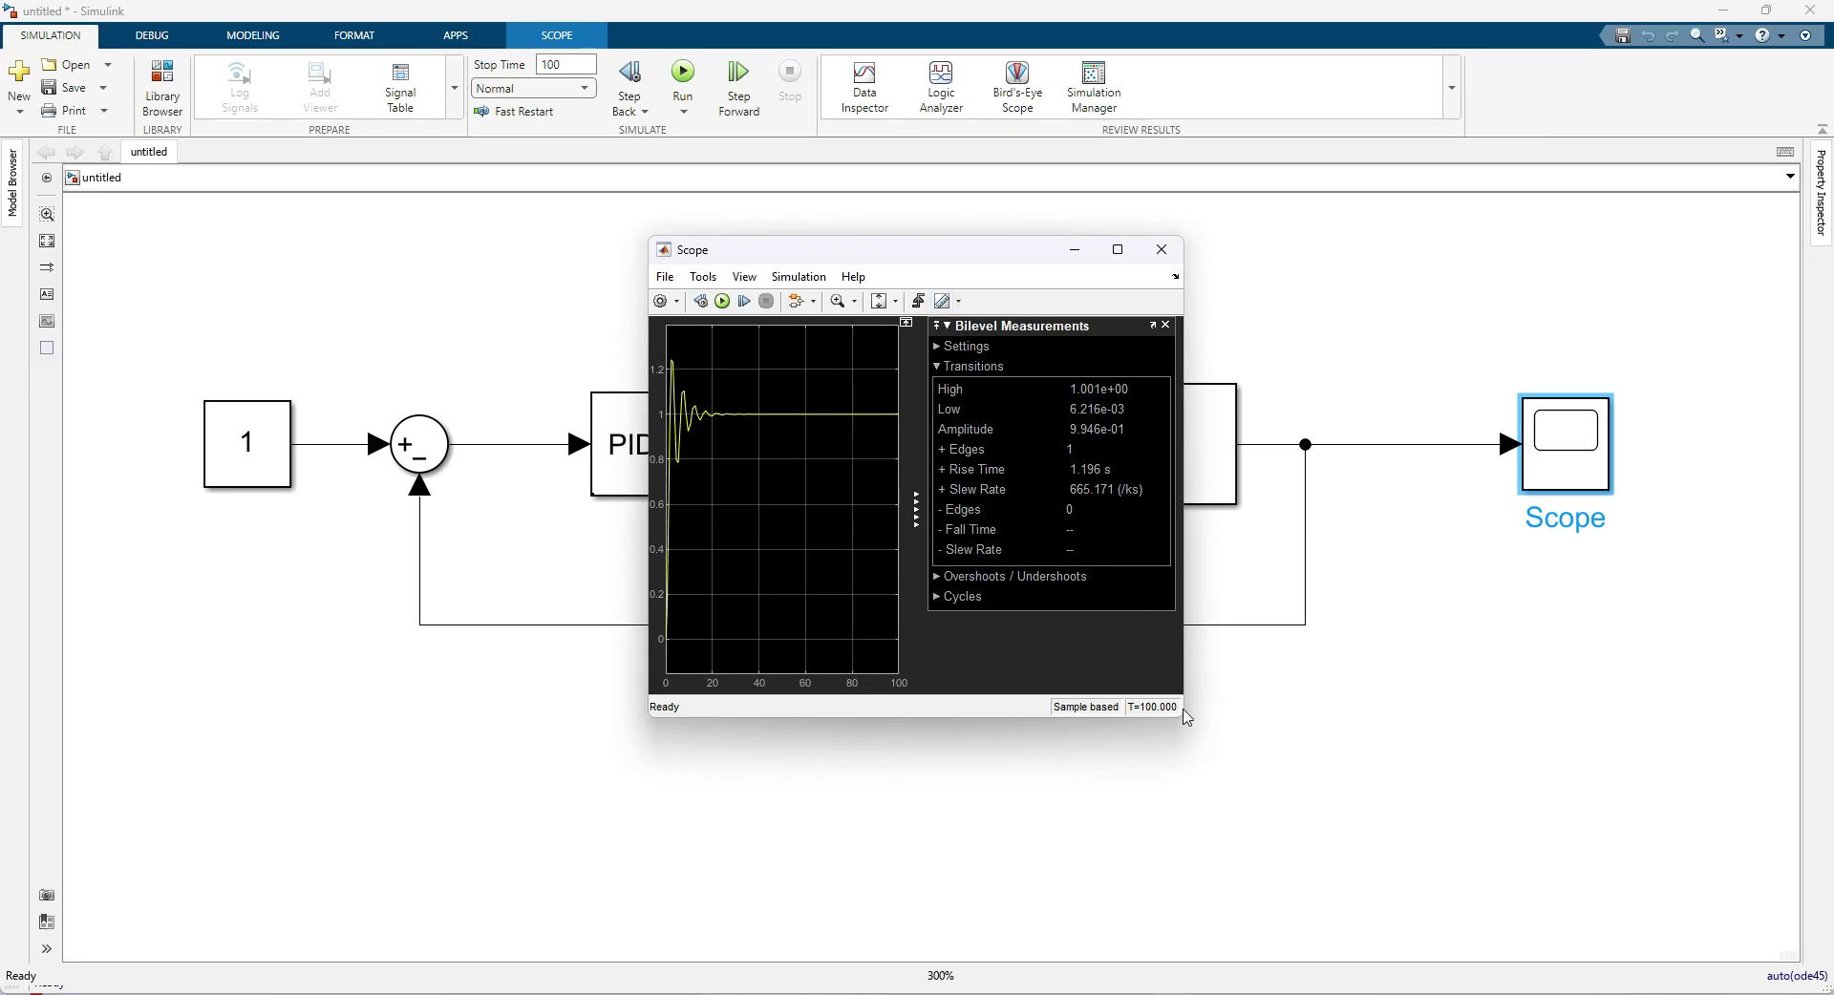
drag(1183, 717, 1639, 782)
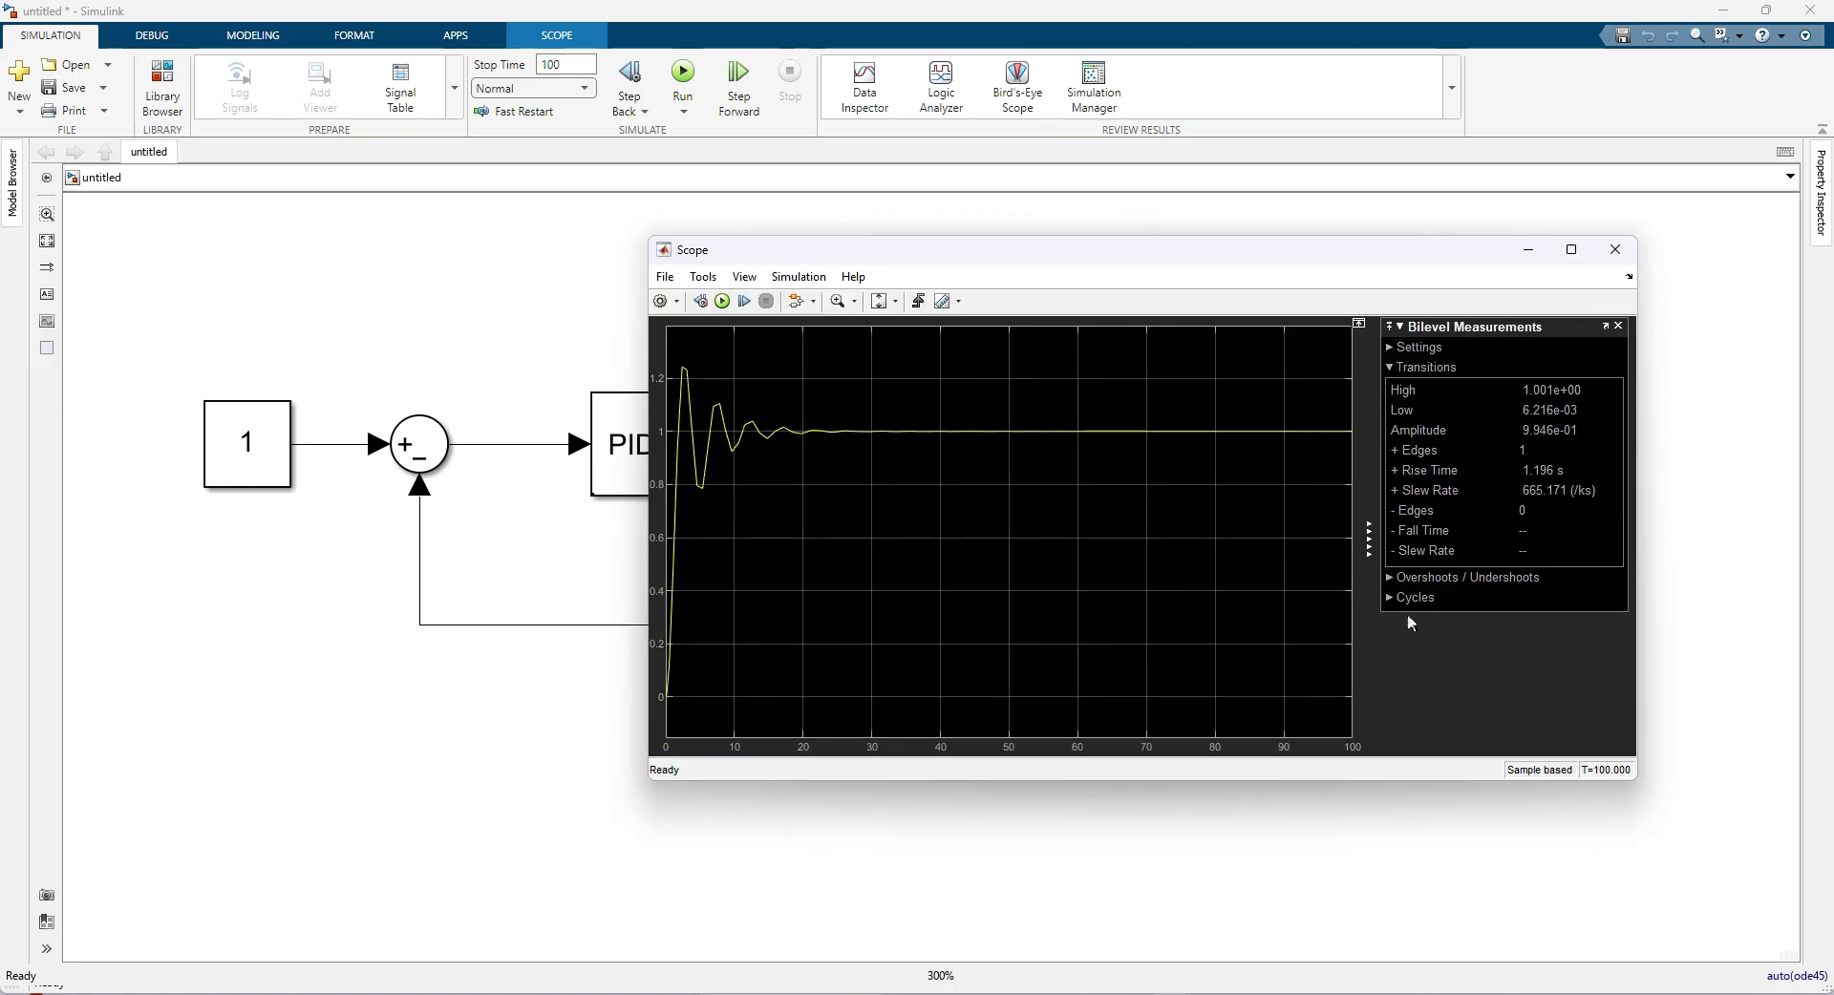
click(1389, 576)
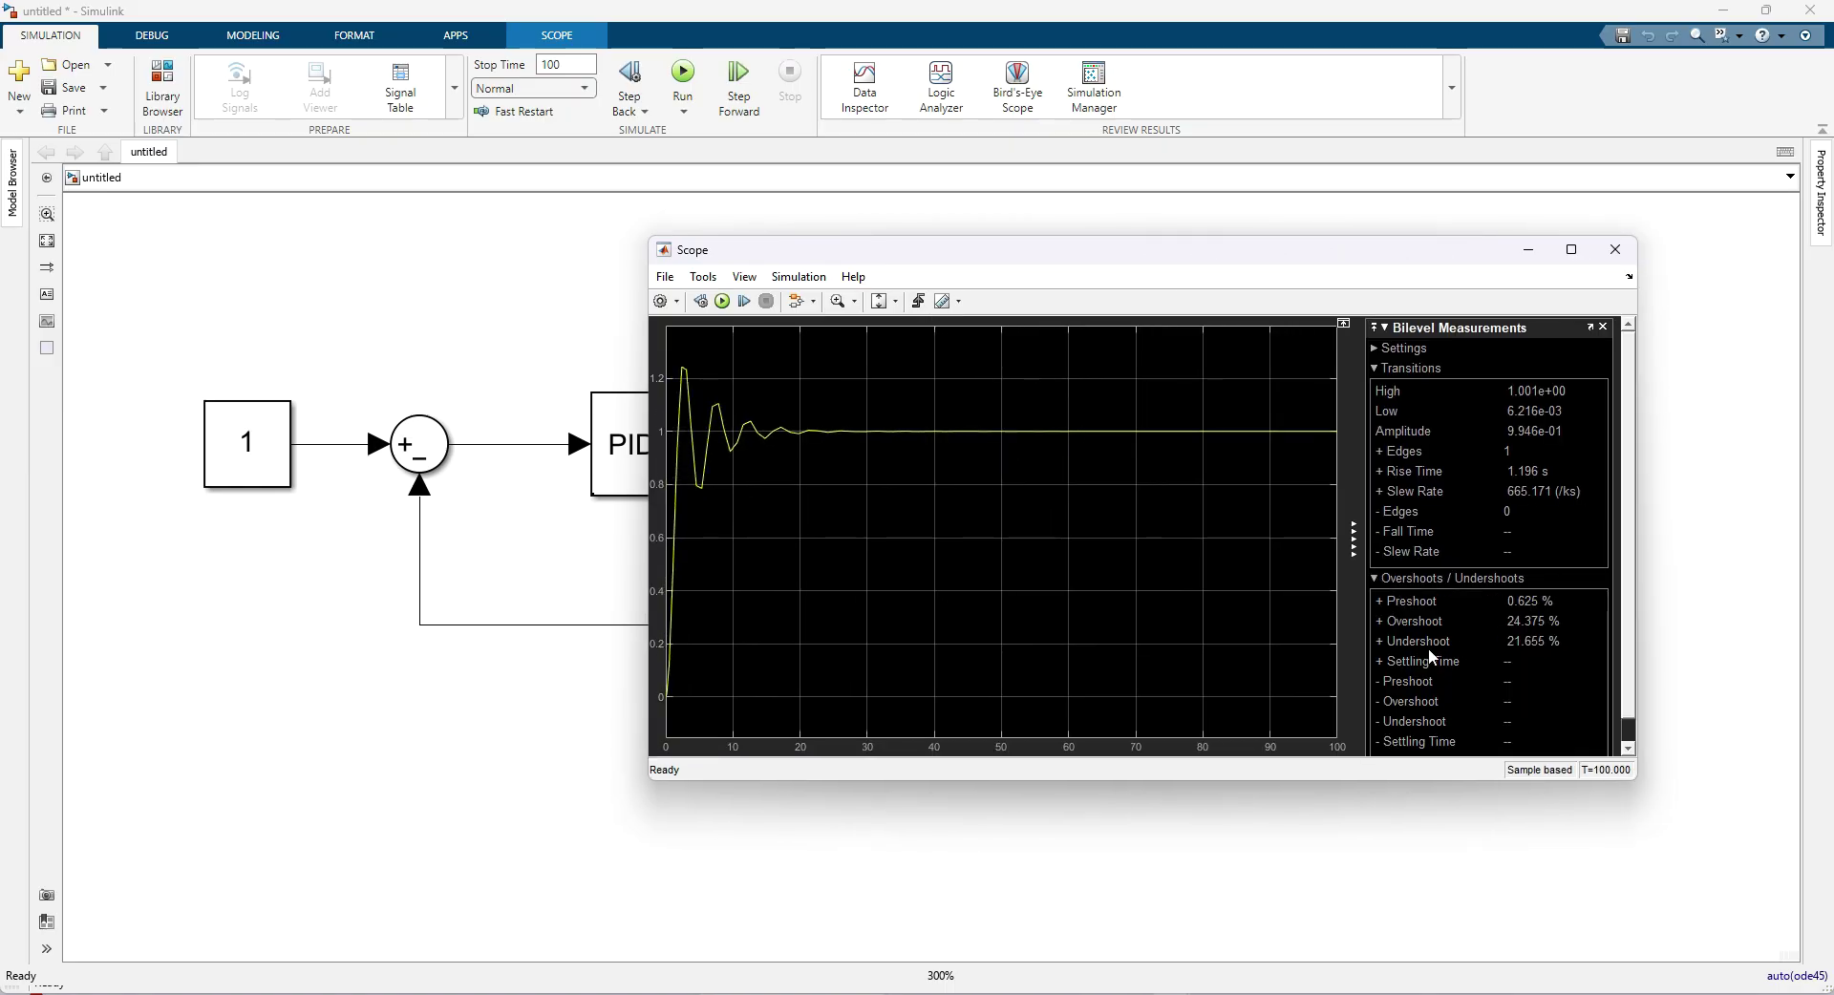
Set Settle Seek to 25 s in the Bilevel Measurements settings and bring the Settling Time reading into view.
click(1390, 347)
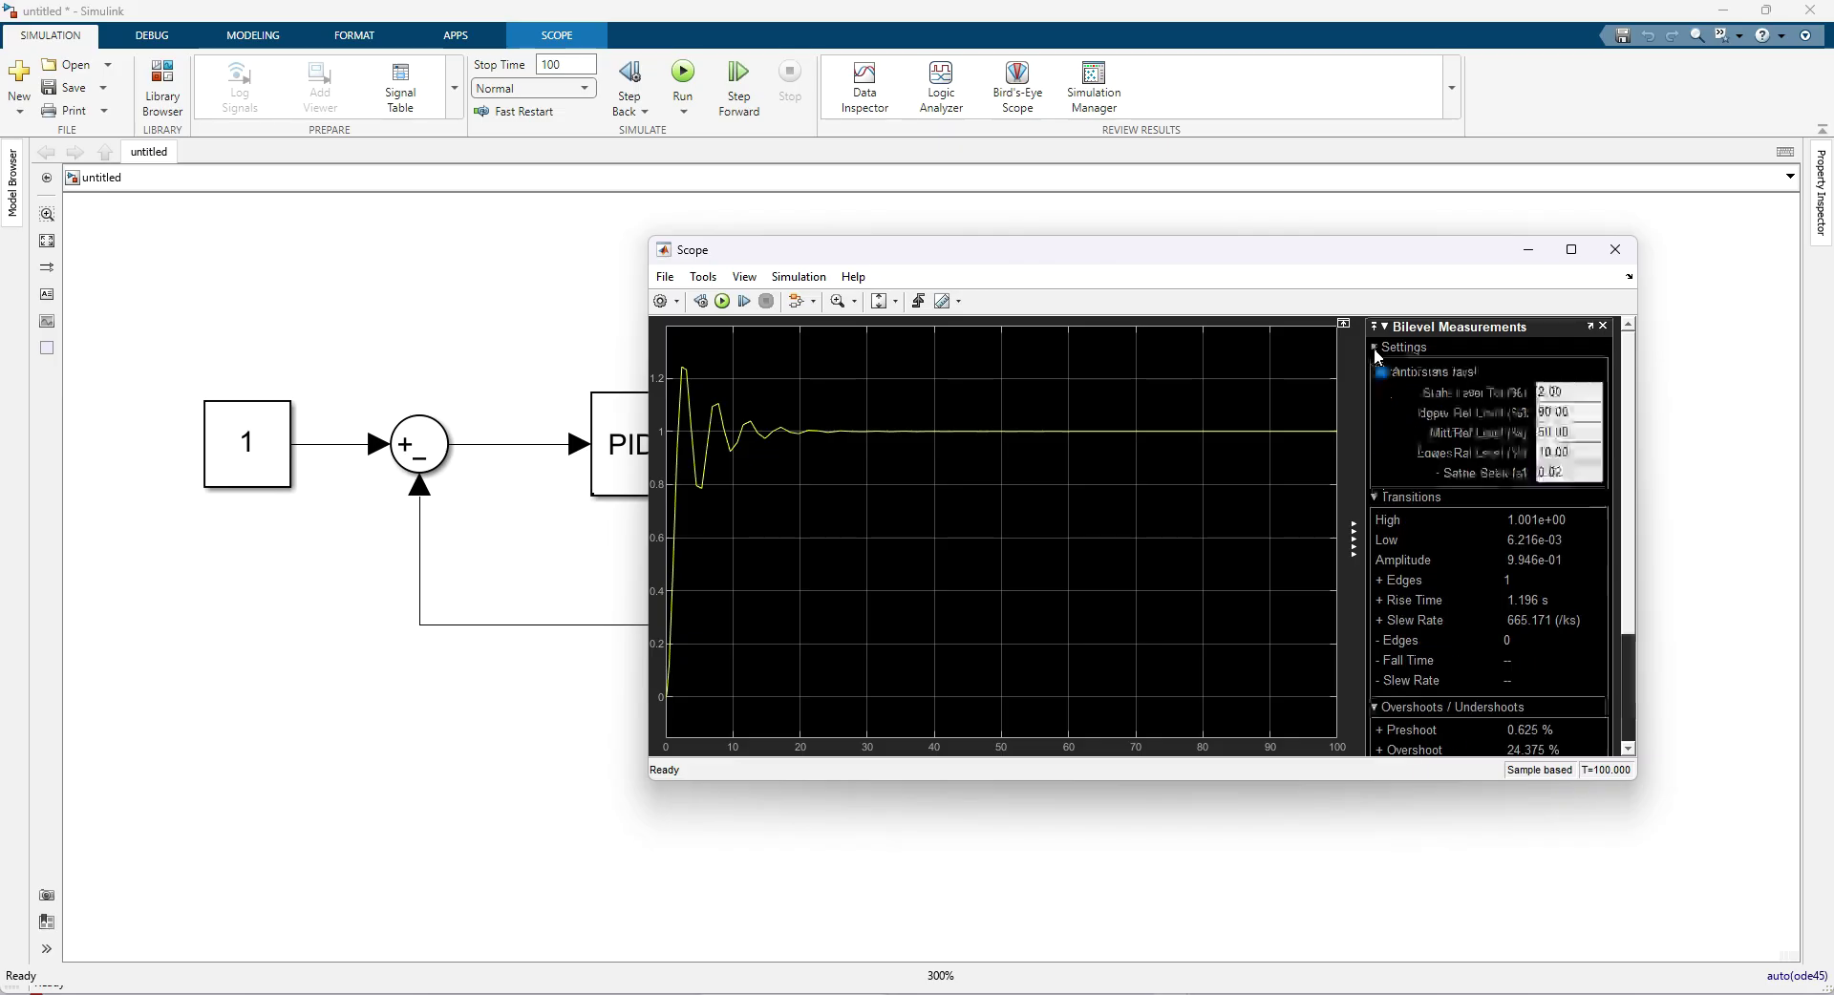
key(Tab)
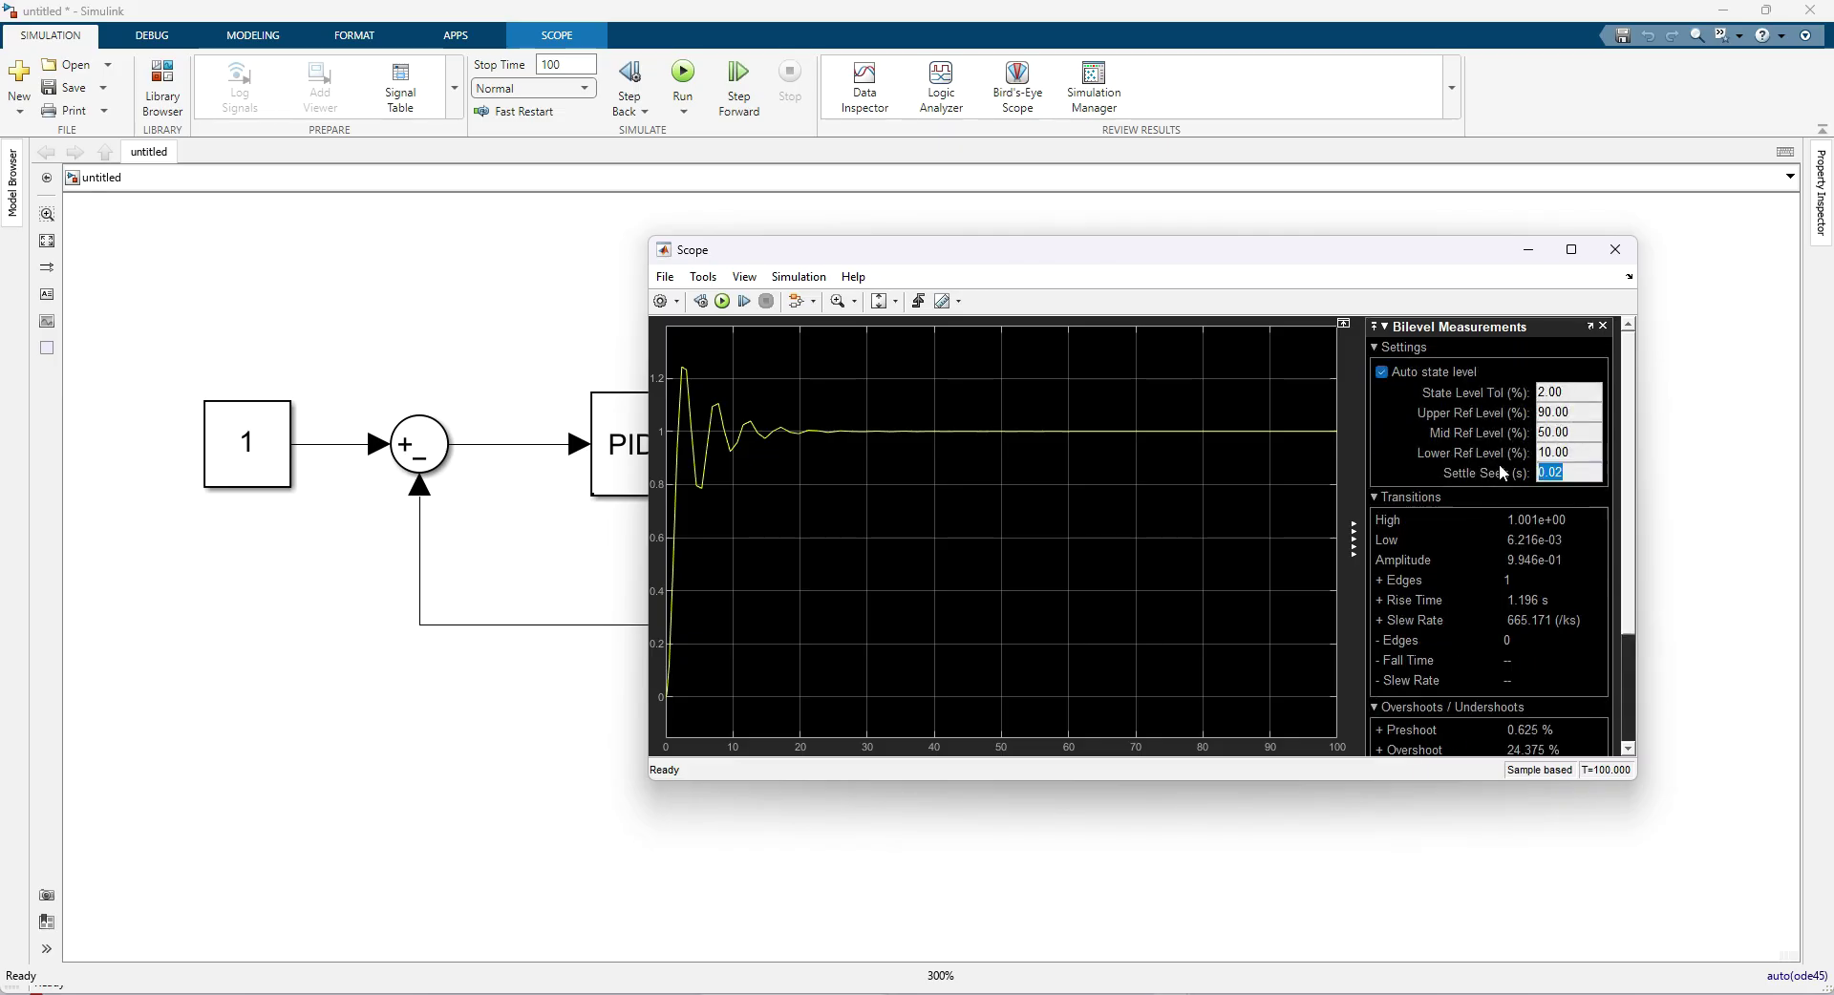
text(20)
scroll(1432, 463, down, 3)
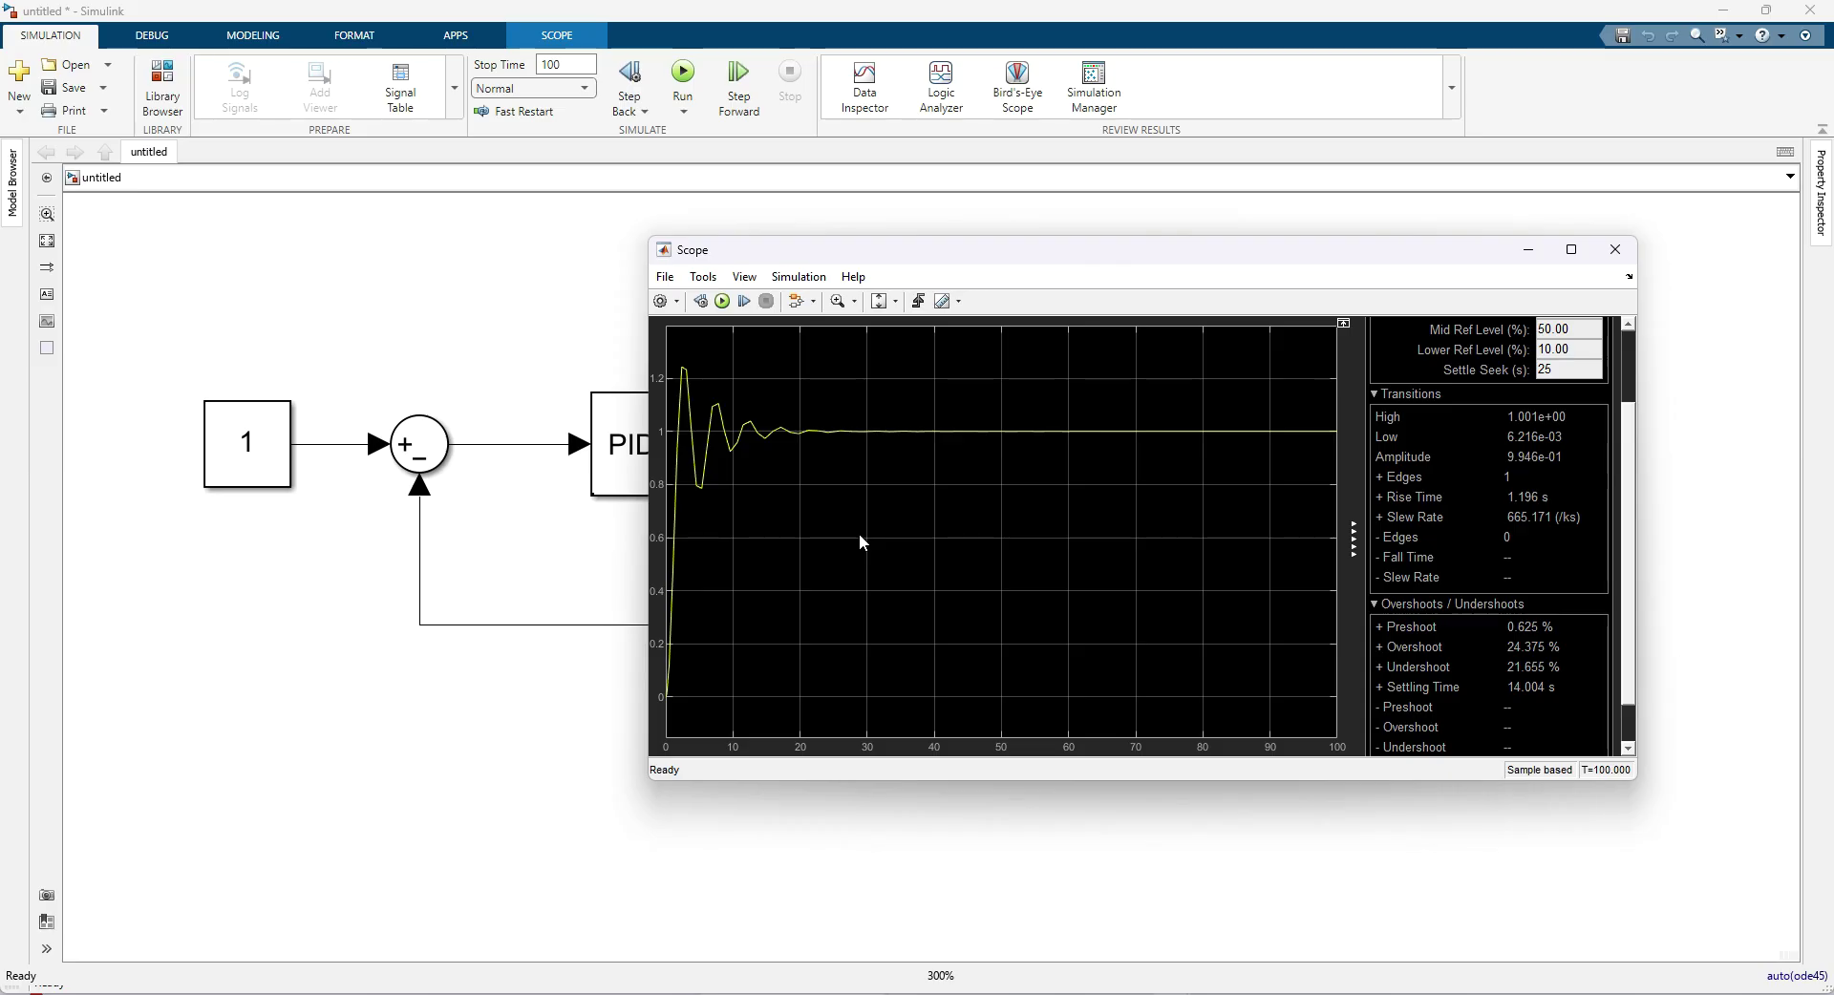
Return to the model and add an Integrator block below the feedback line.
click(506, 380)
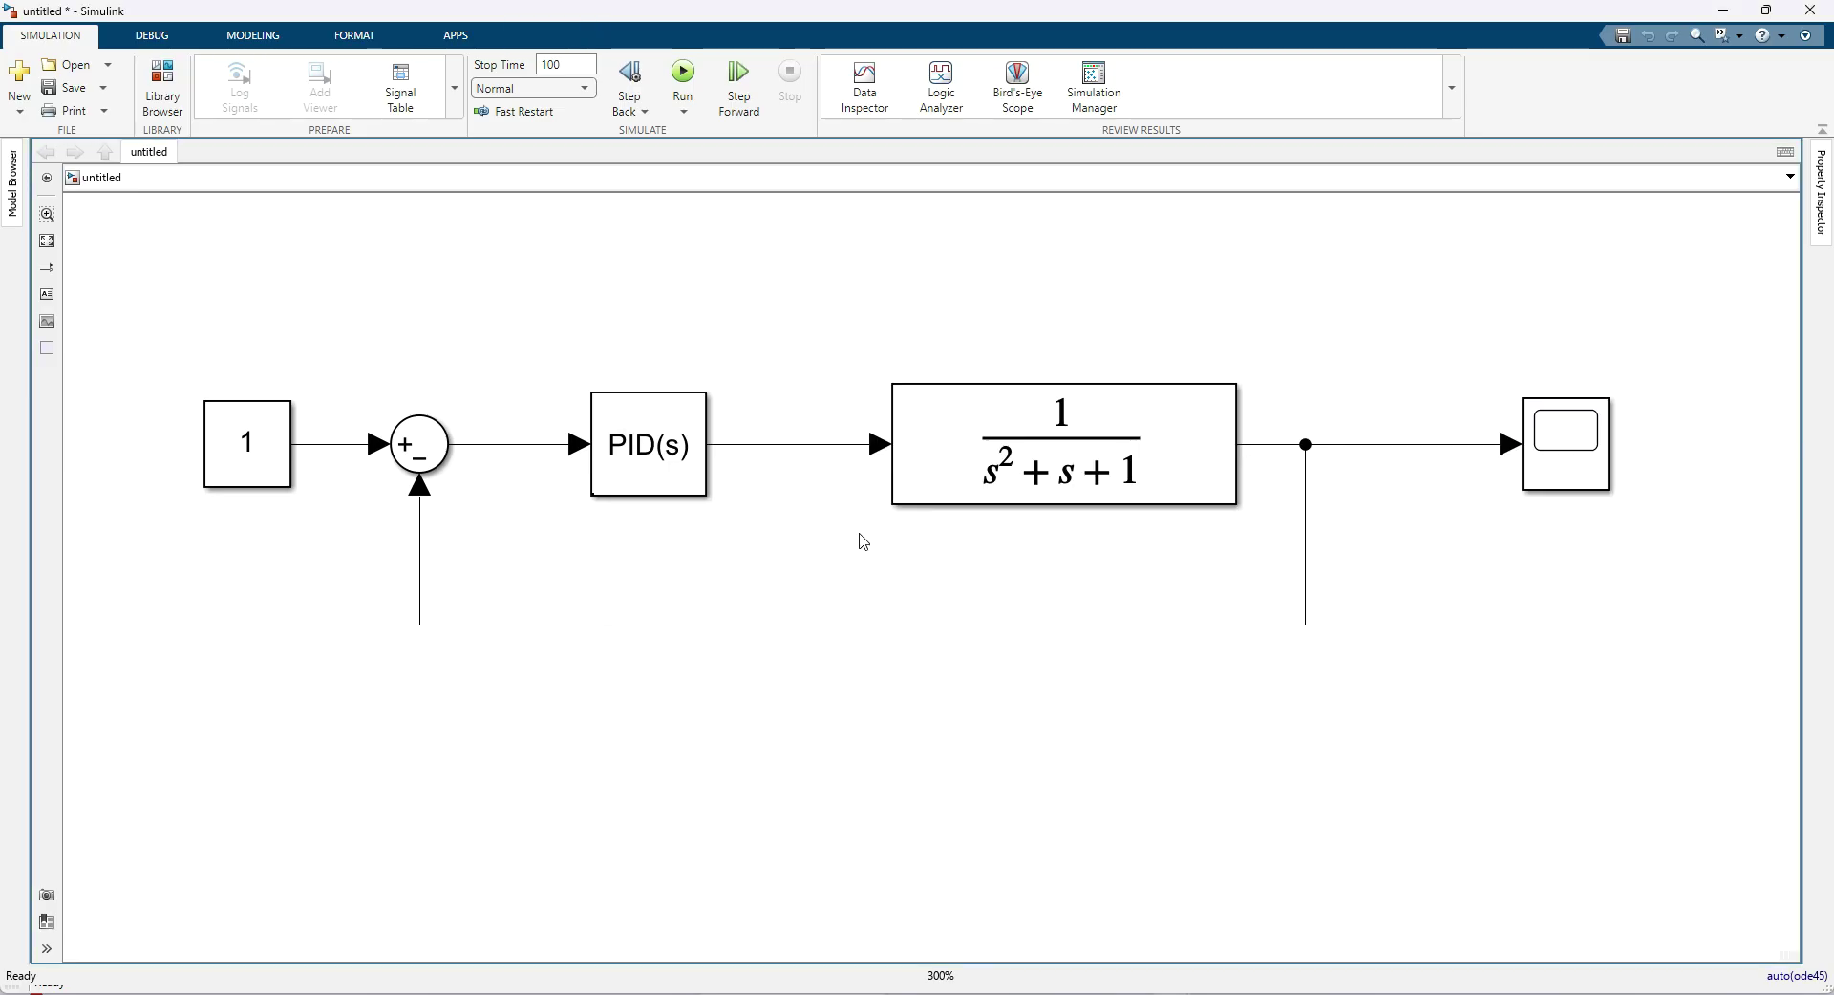
click(496, 446)
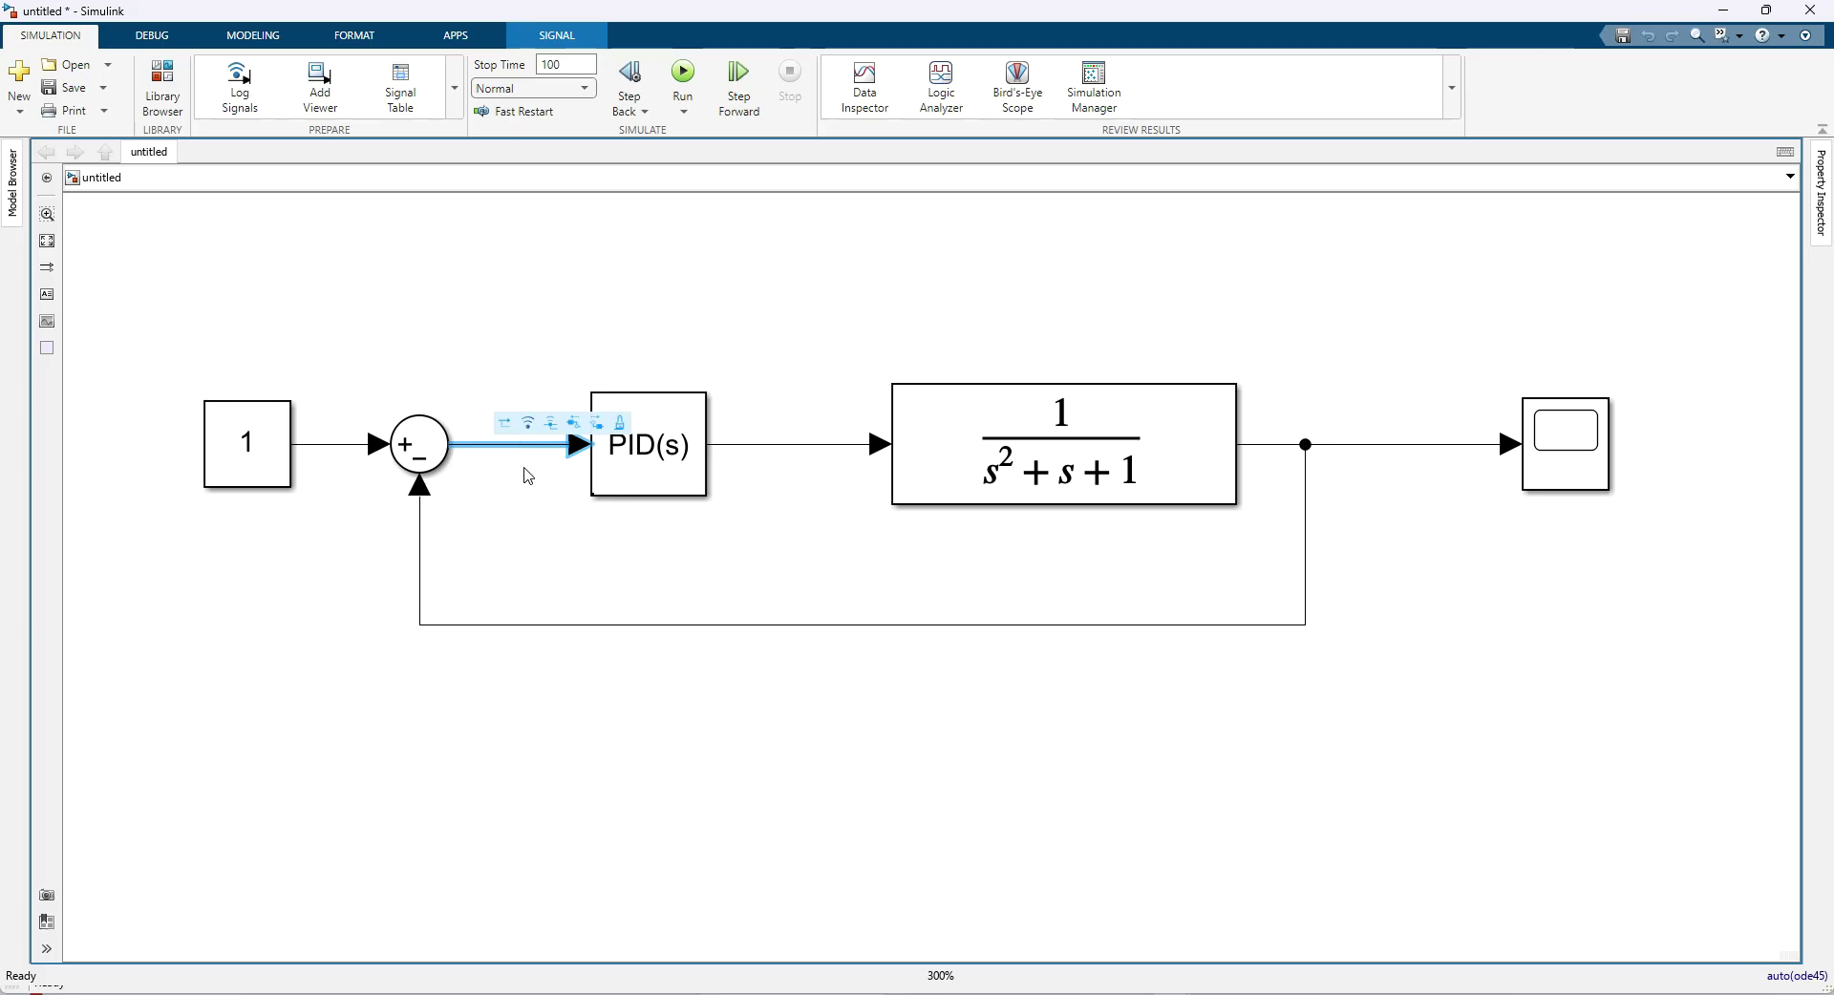
double_click(632, 700)
text(in)
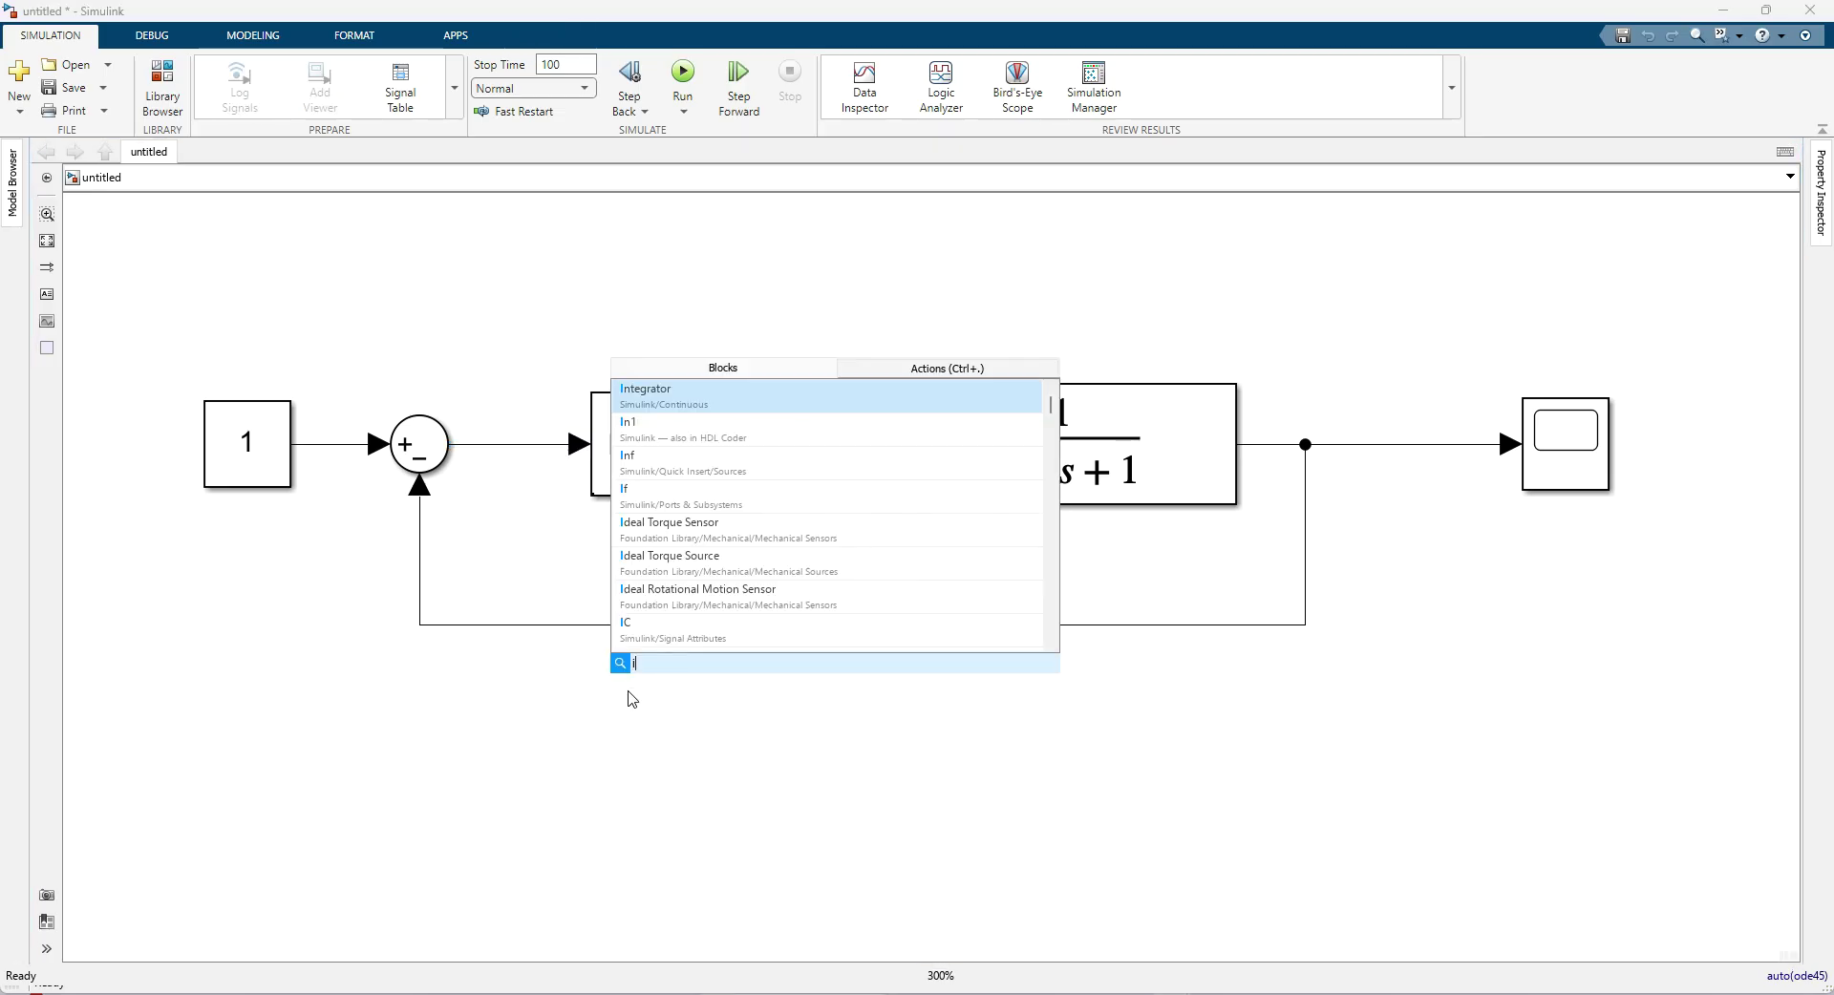
click(672, 394)
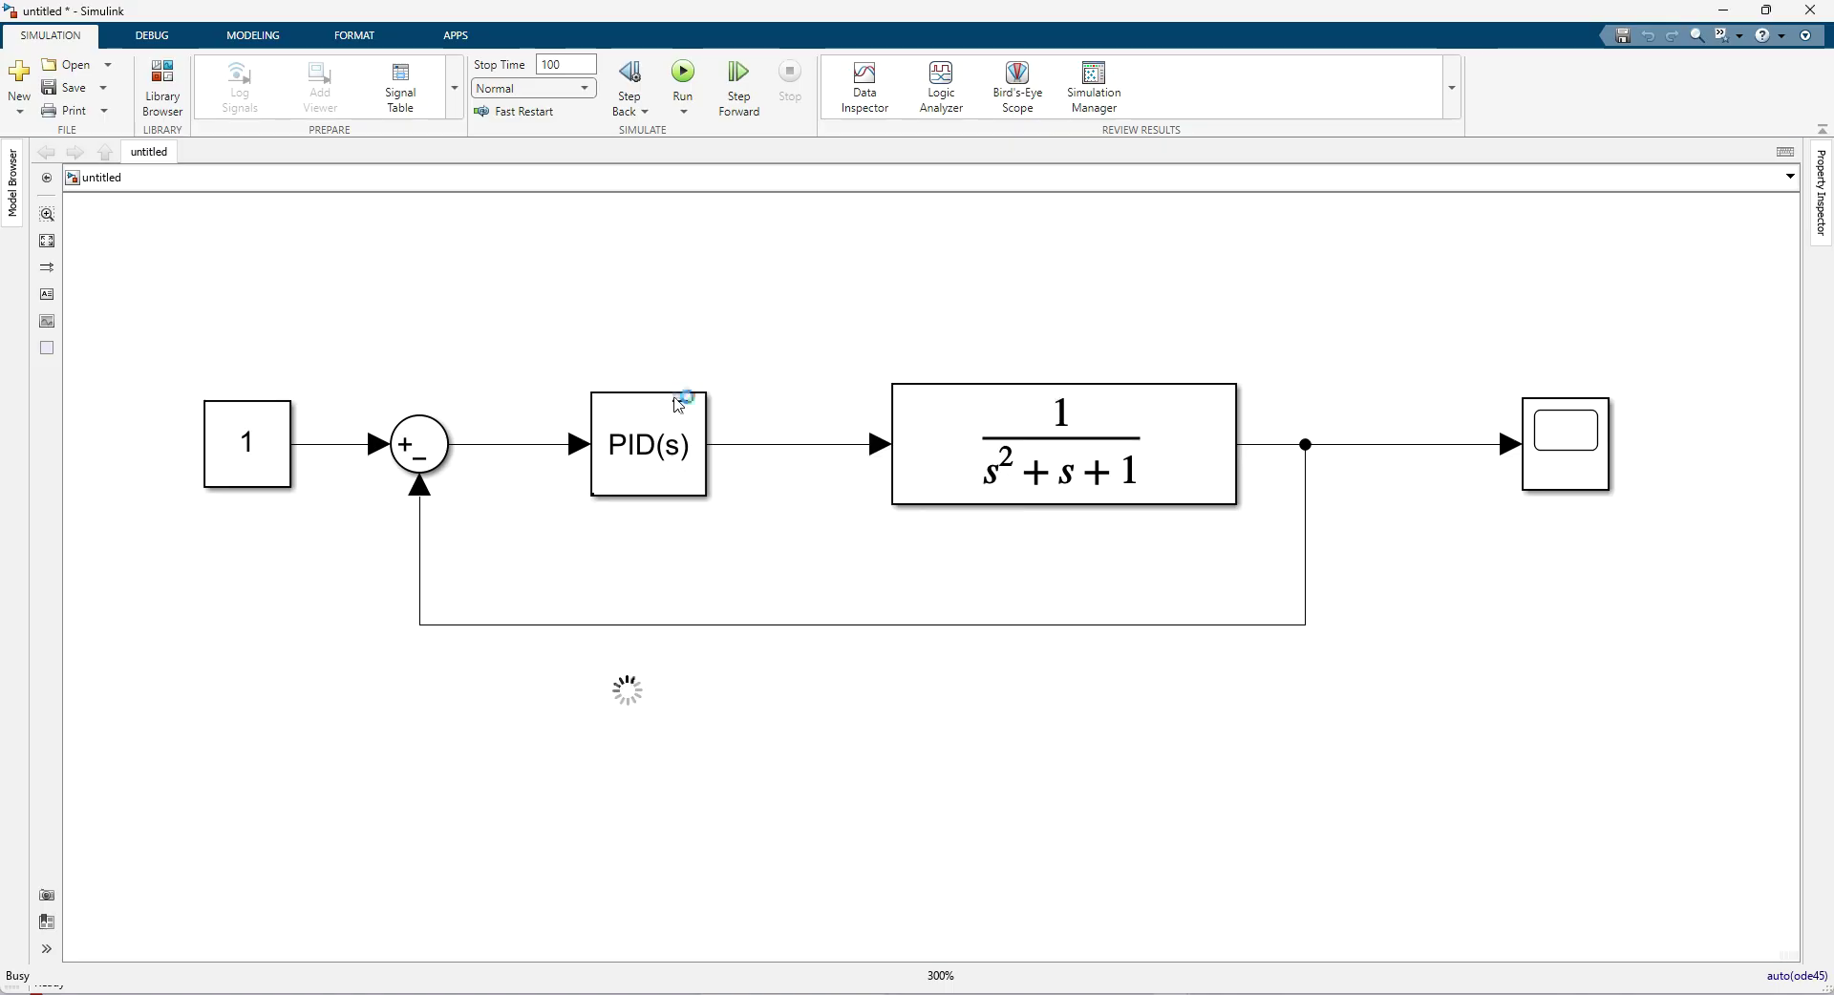
click(621, 731)
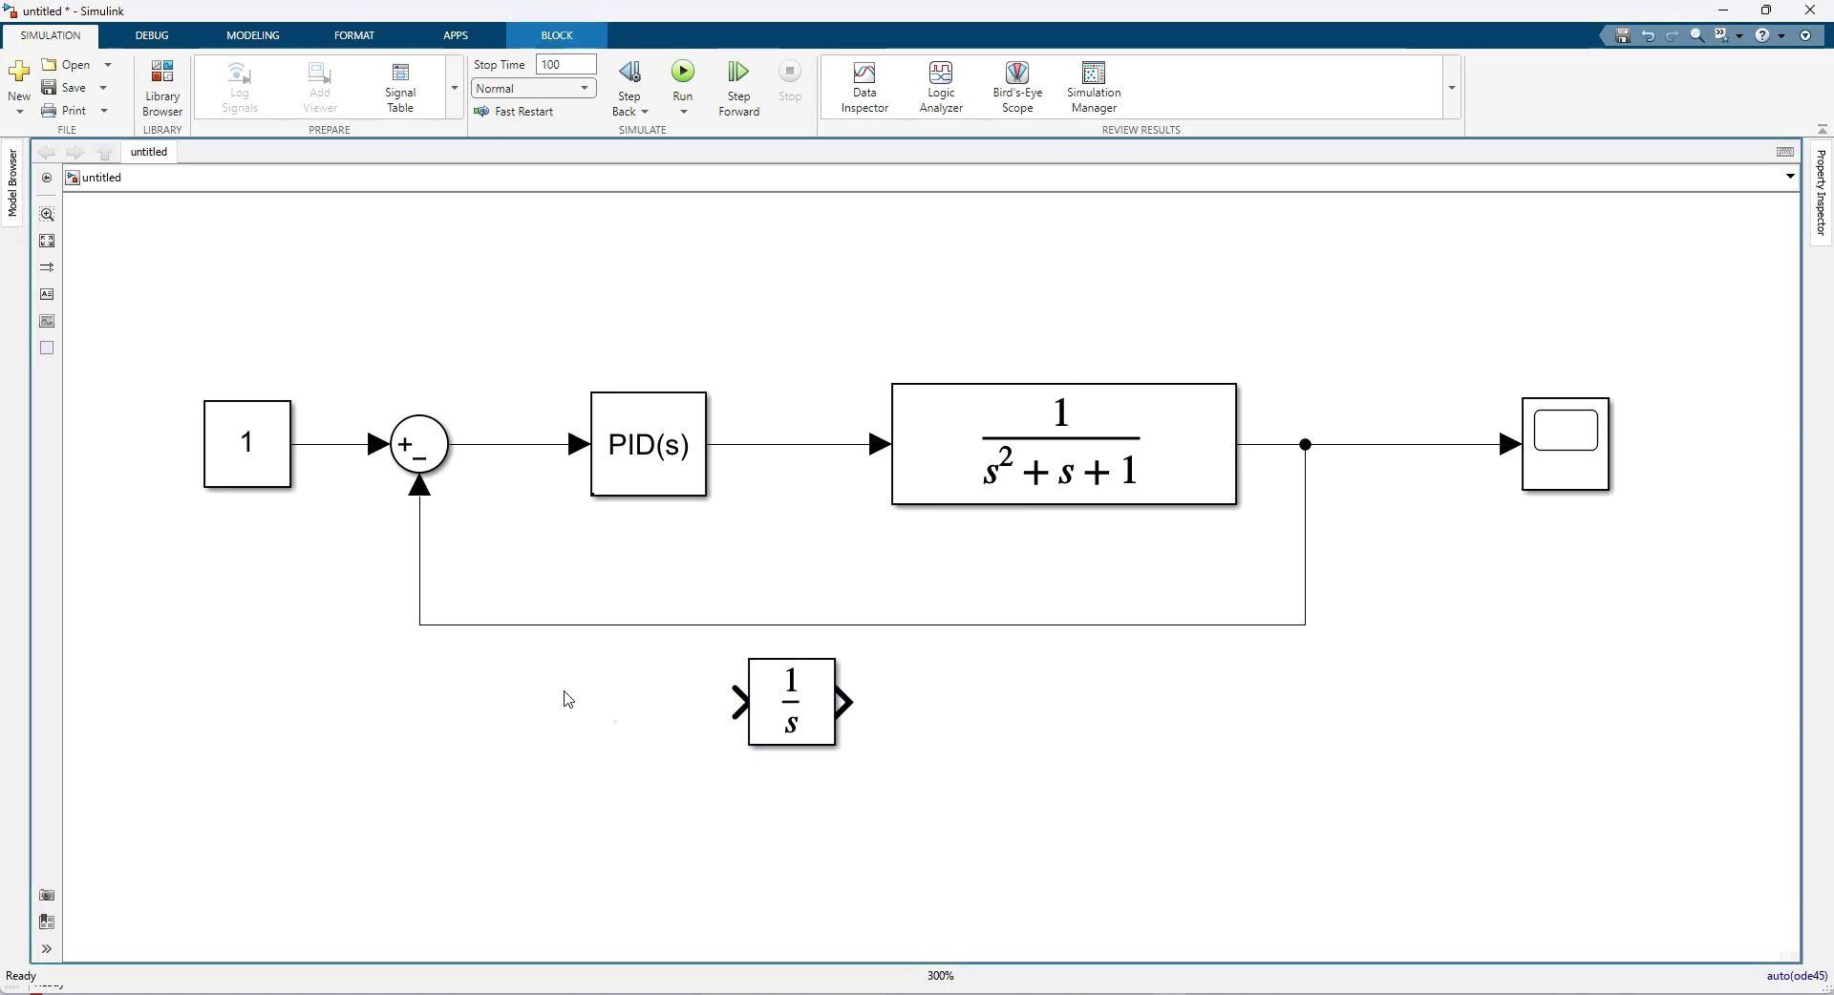
Add an Abs block ahead of the Integrator and feed it from the error signal between the Sum and PID blocks.
double_click(568, 699)
text(abs)
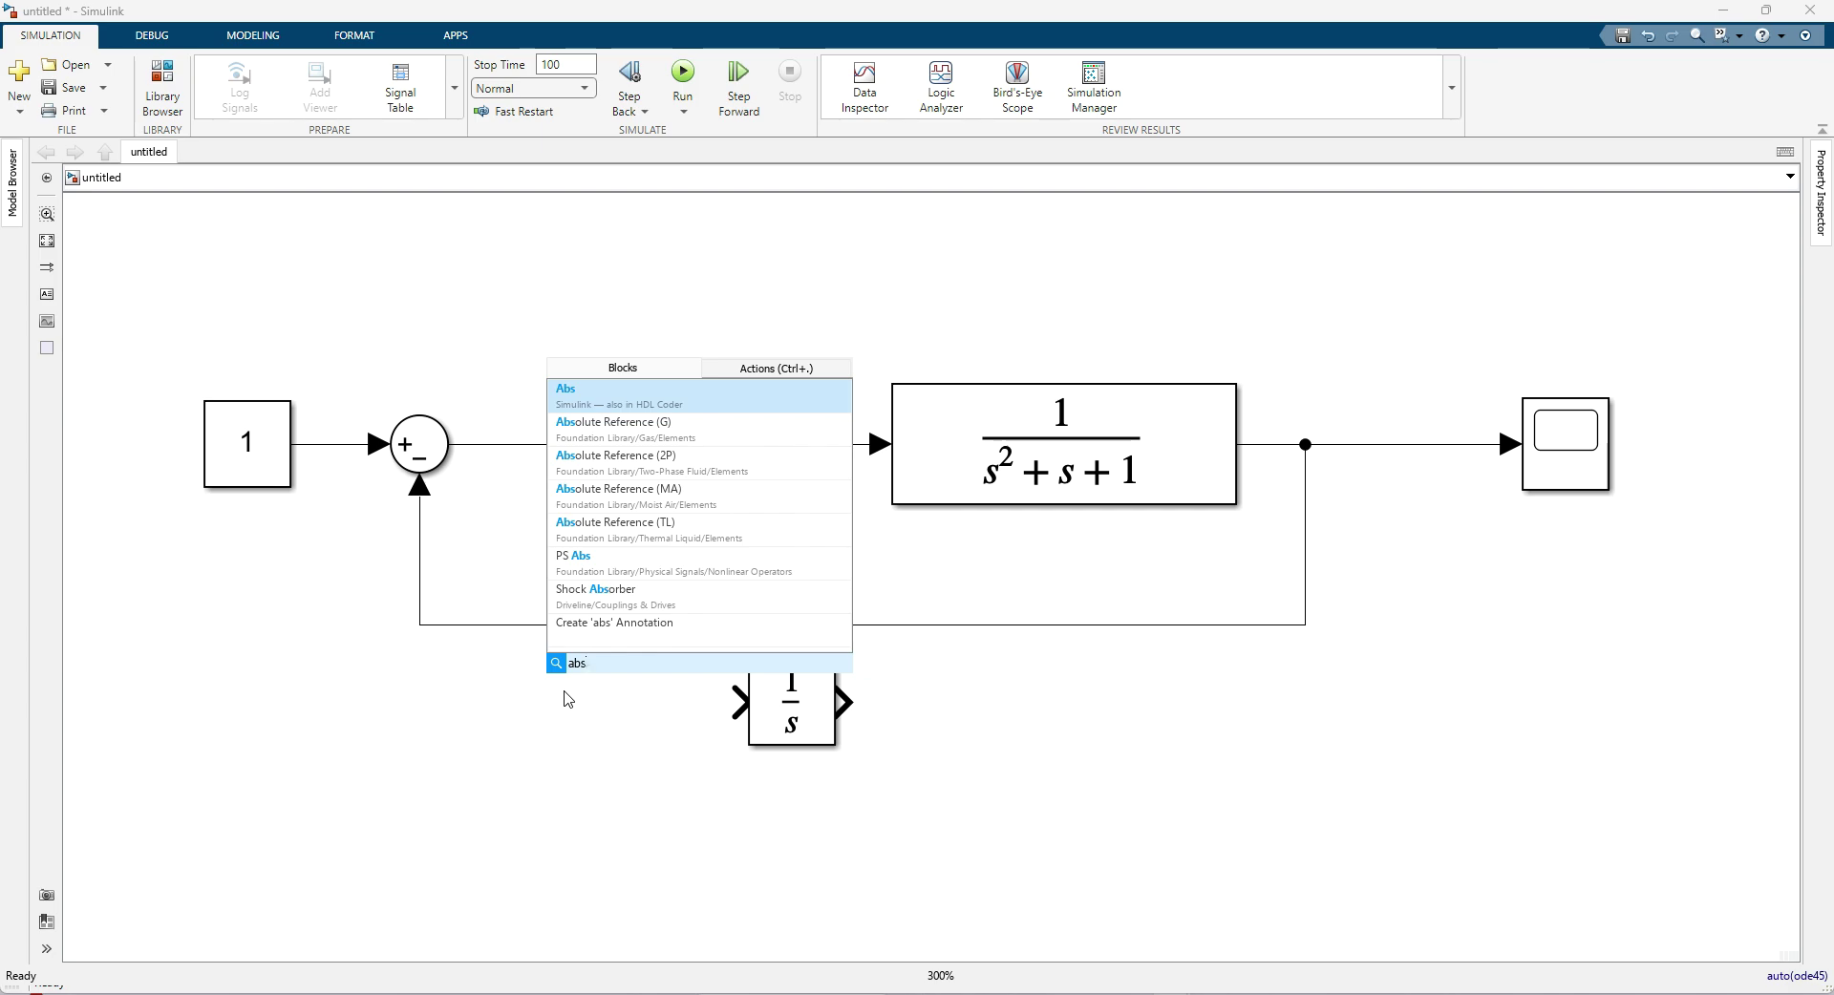
click(588, 408)
drag(621, 685, 506, 444)
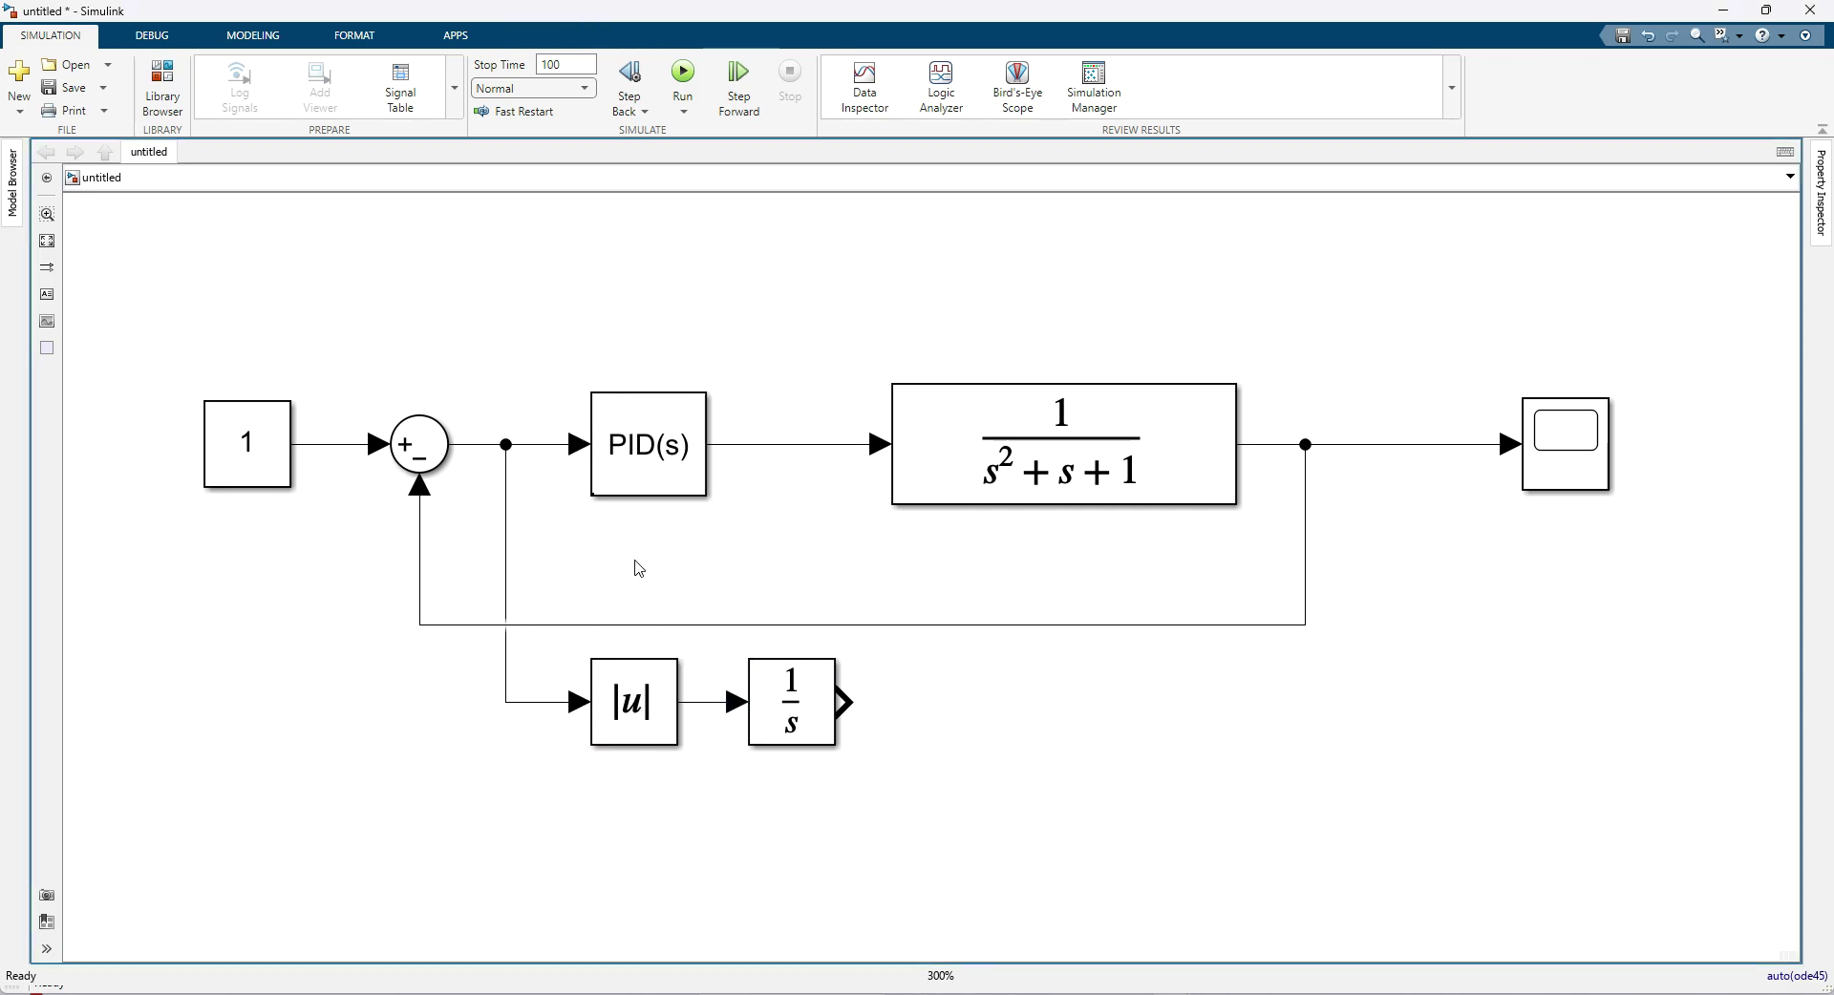
Add a To Workspace block and place it in line with the Integrator's output.
click(822, 713)
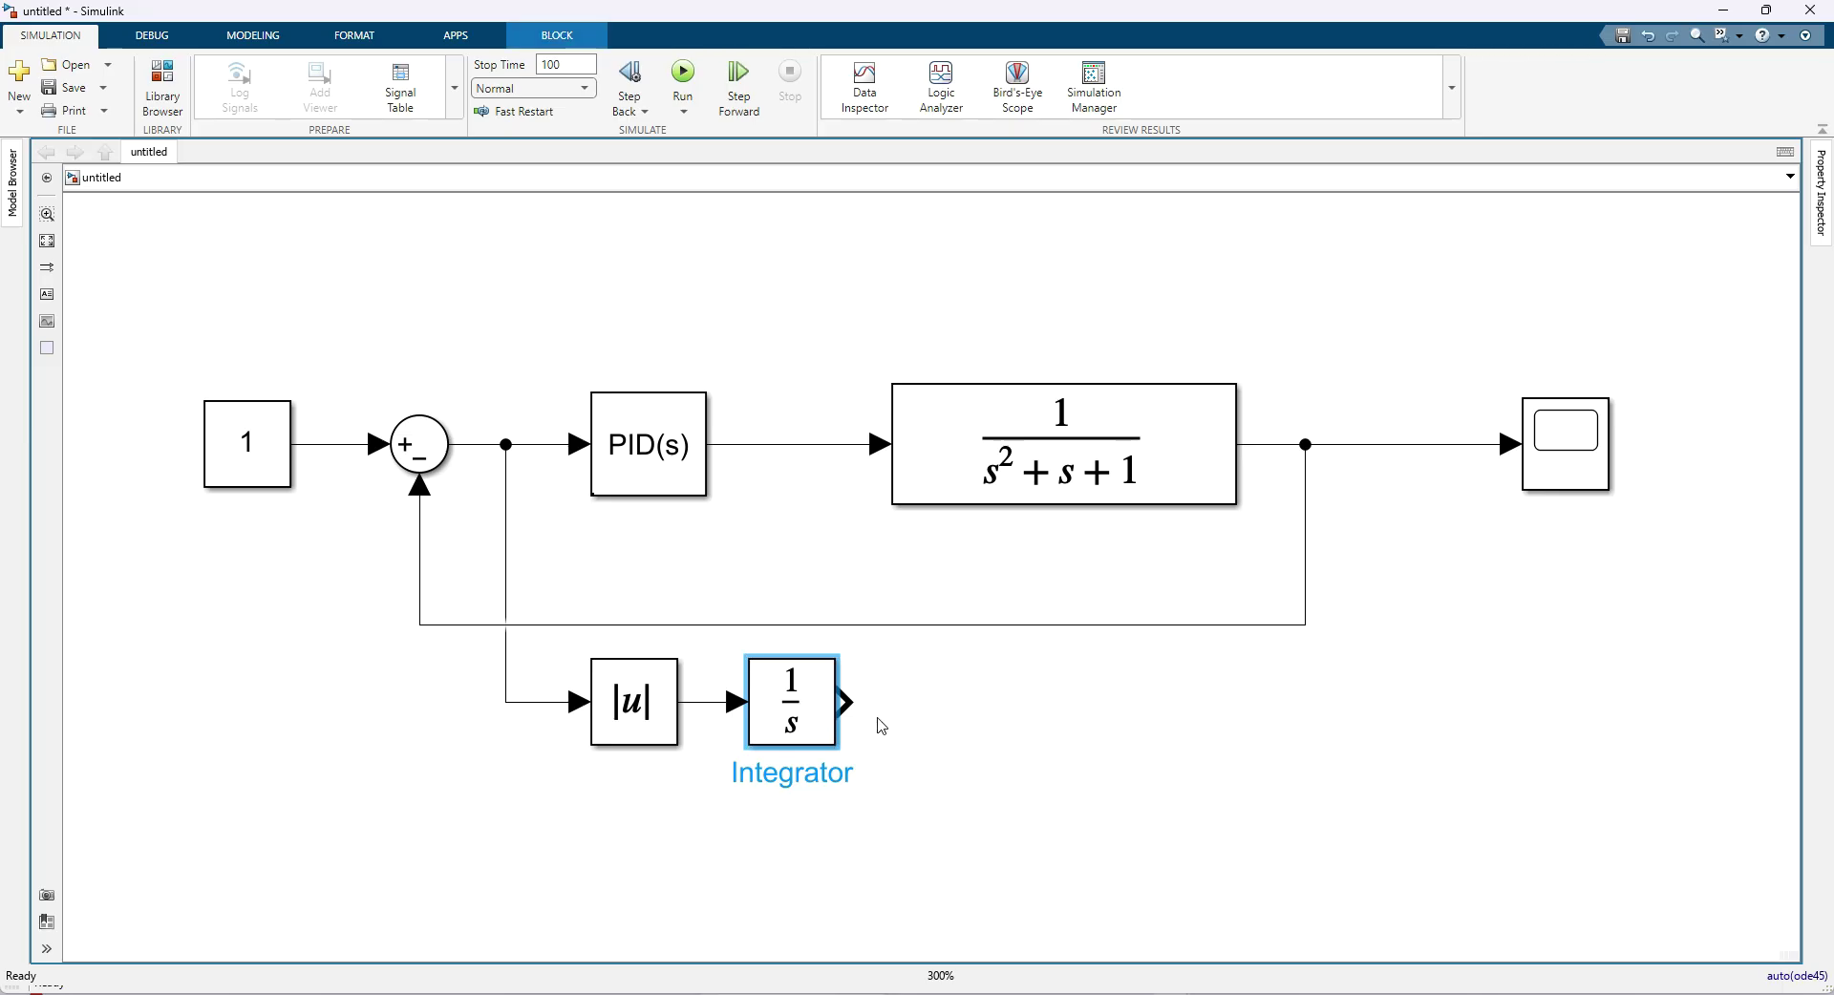
double_click(1040, 715)
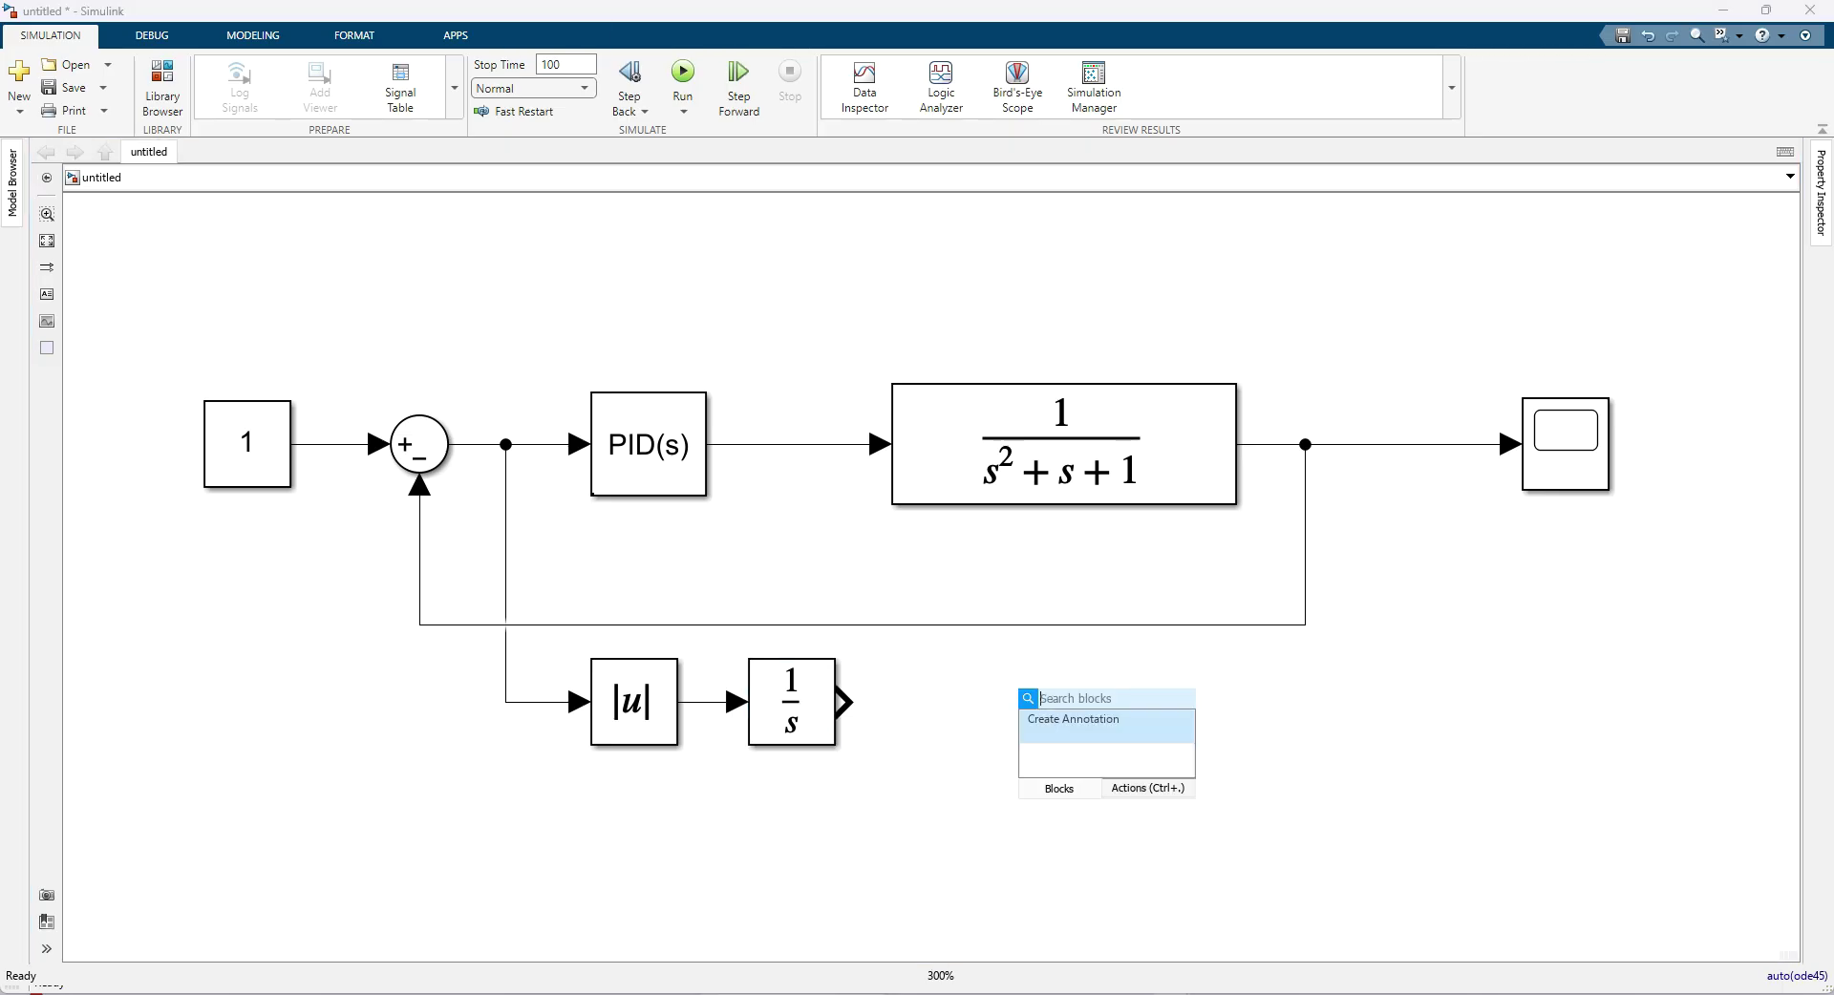
text(to)
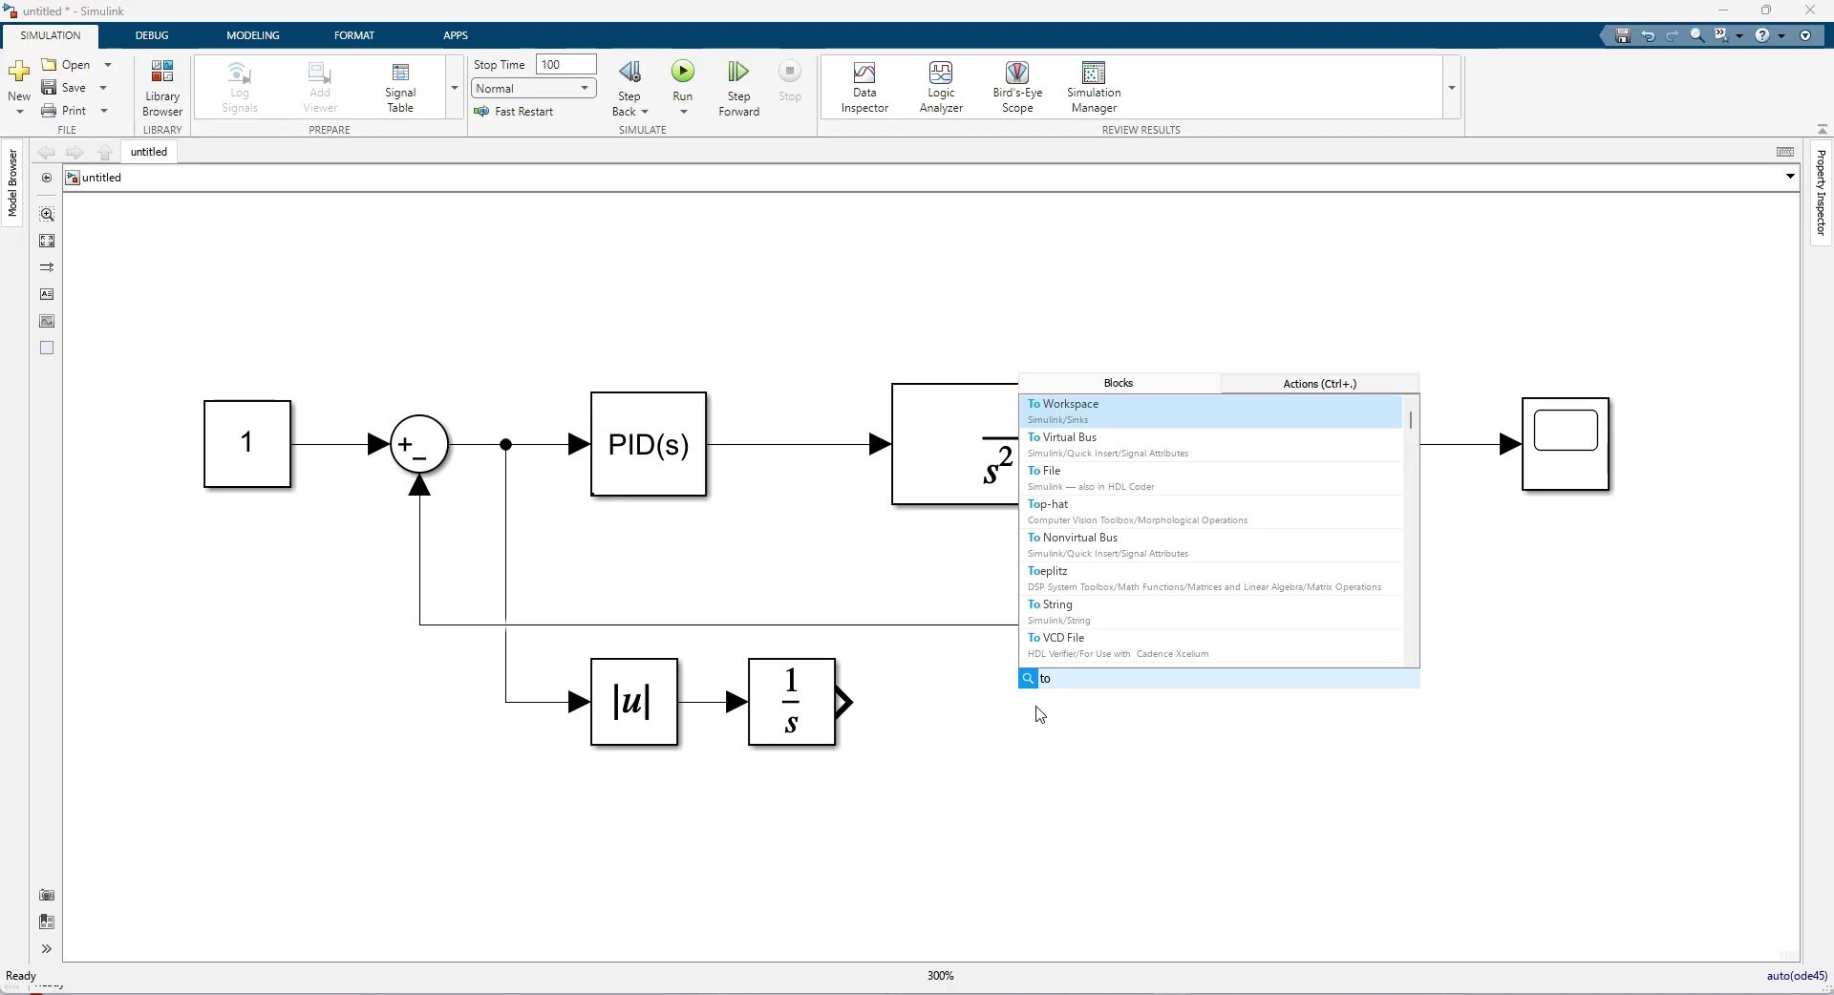
click(1097, 411)
drag(1022, 714, 1089, 716)
Configure the To Workspace block with variable name IAE, save format Array and 2-D signals saved as a 2-D array.
double_click(1086, 712)
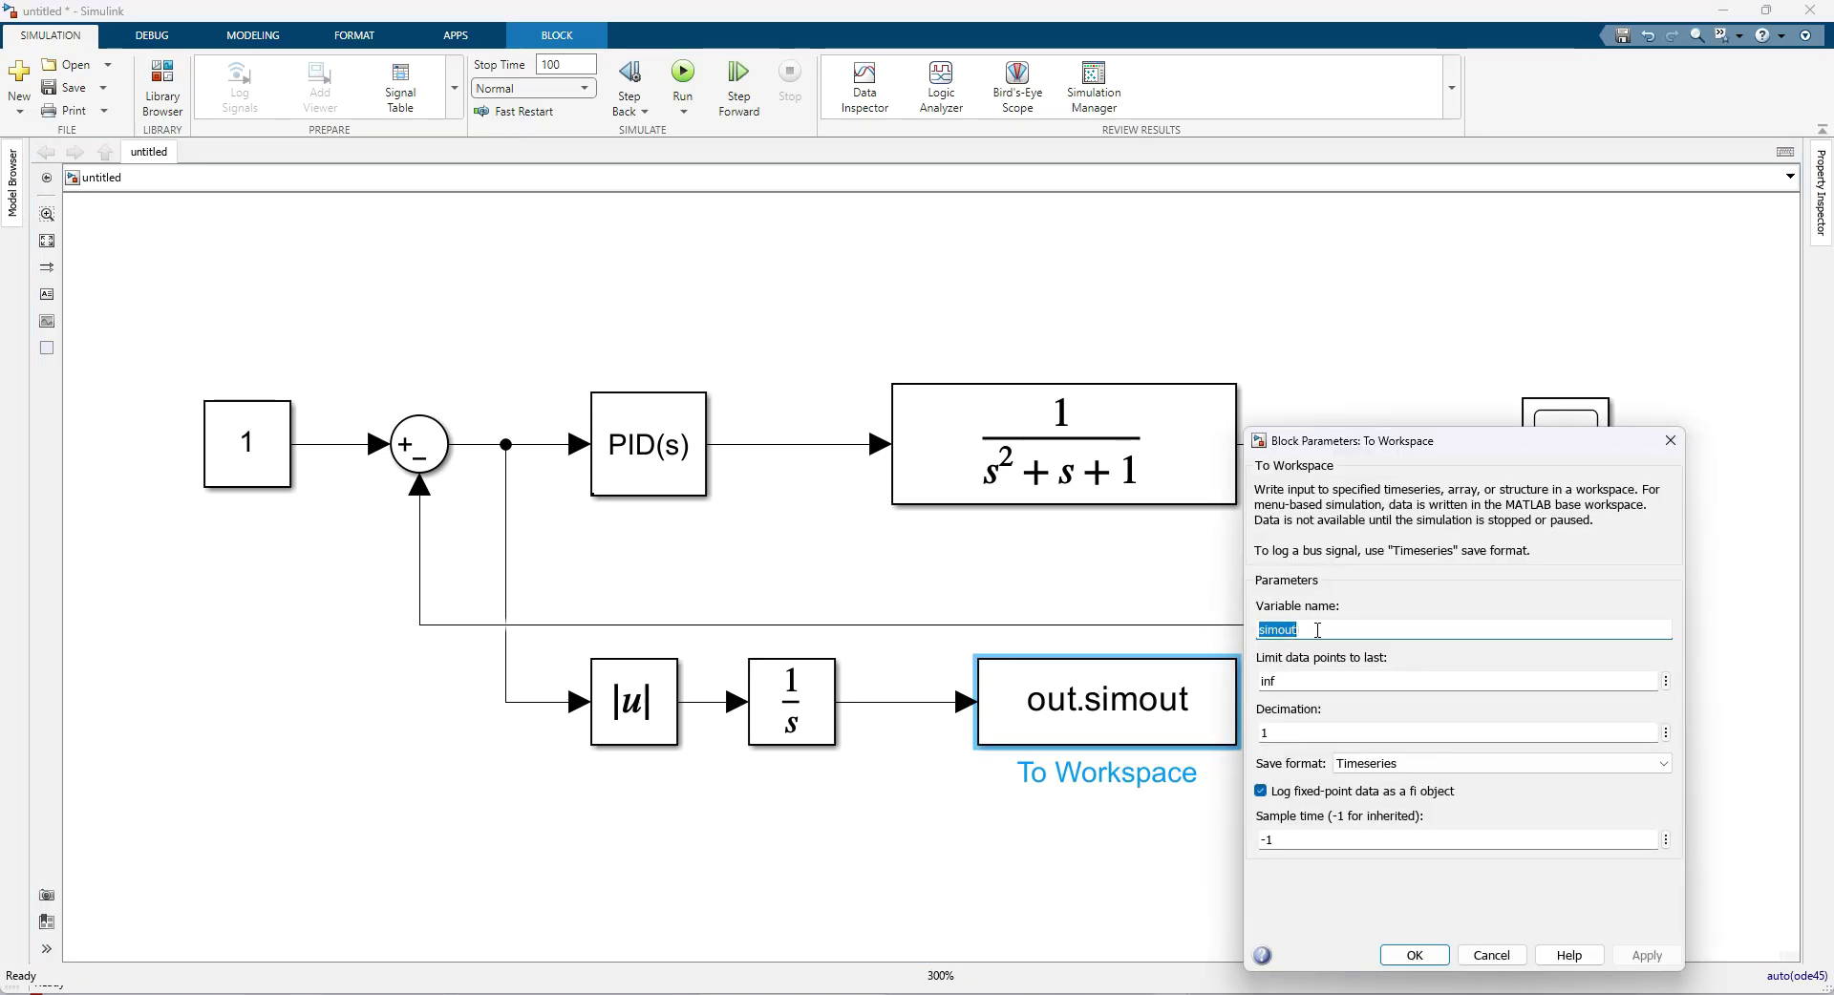
key(BackSpace)
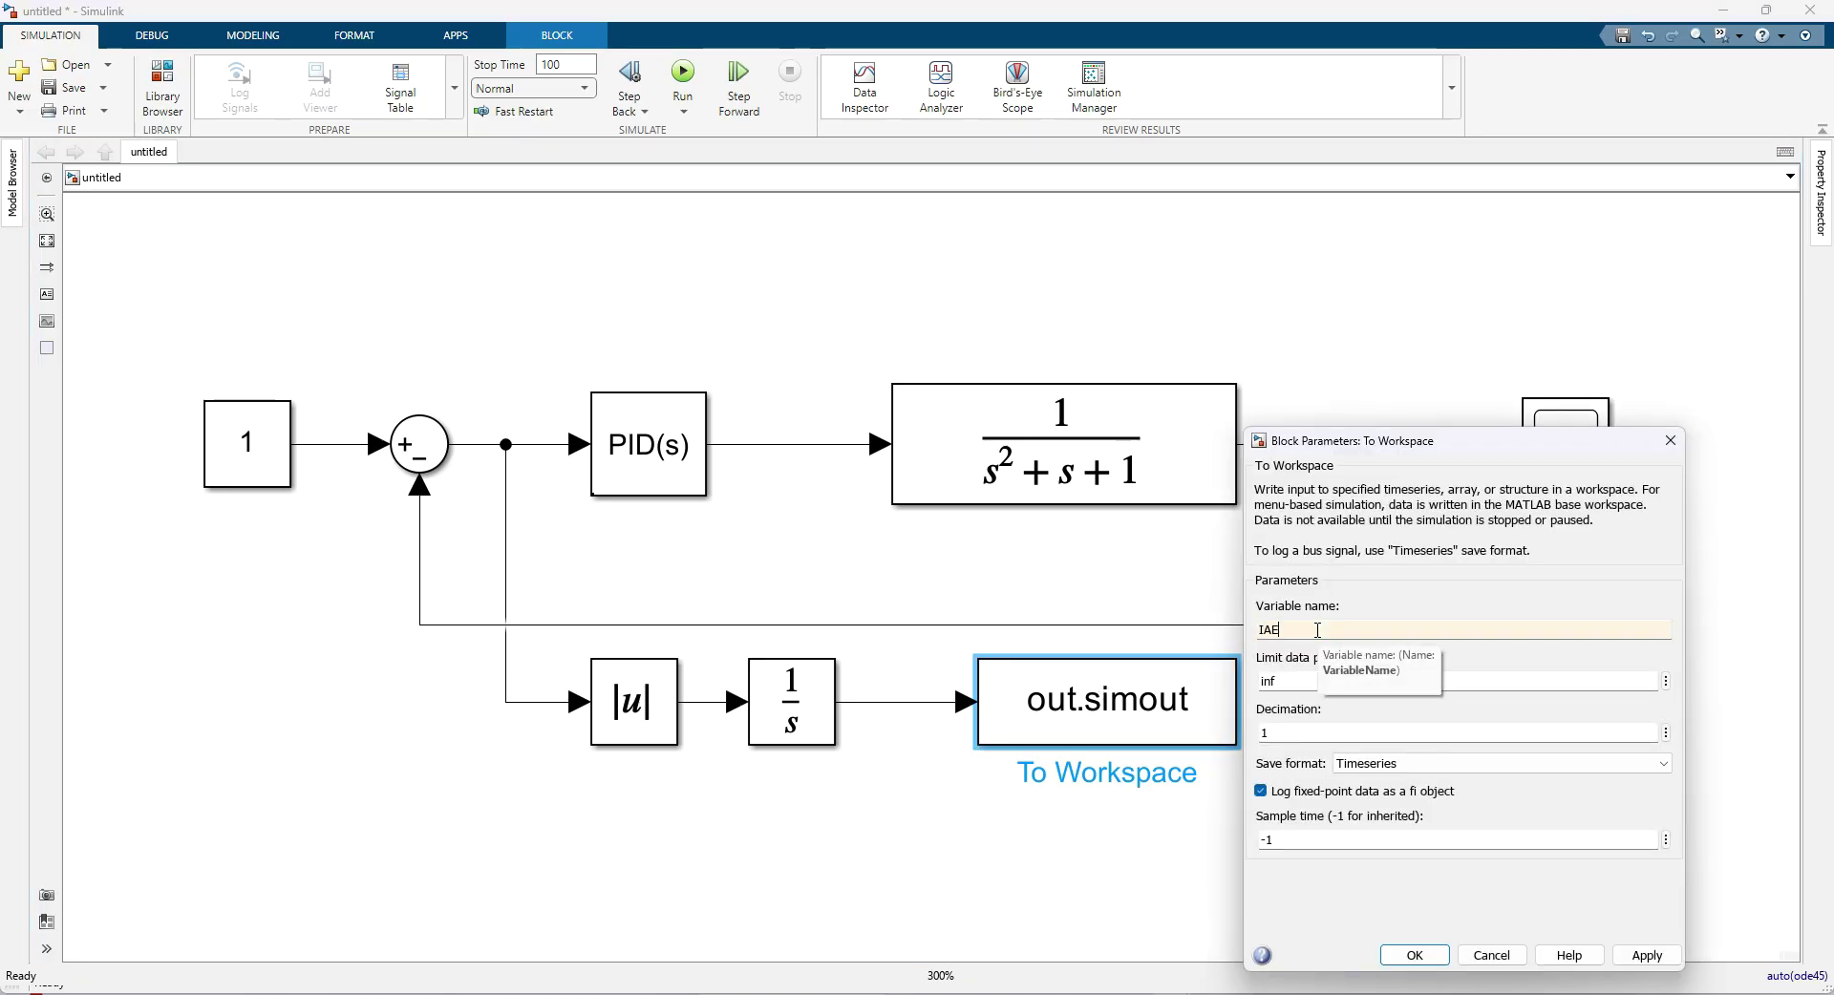
text(IAE)
click(1365, 764)
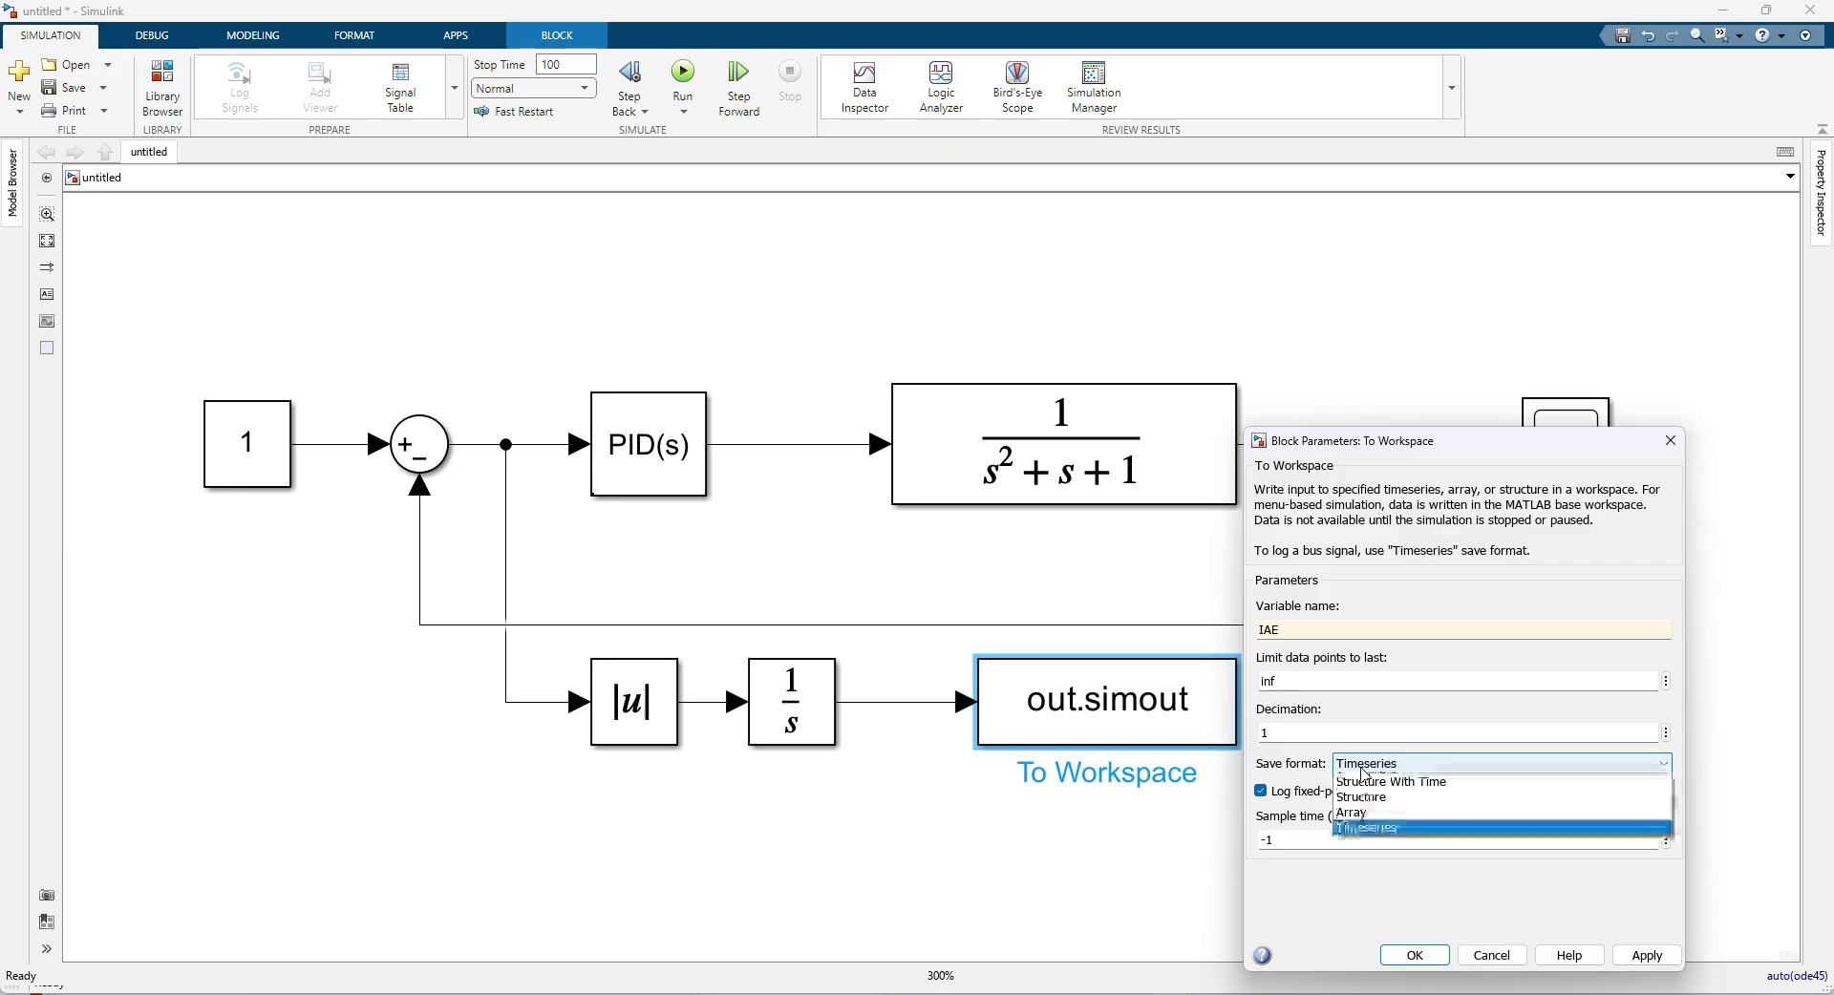
click(1366, 812)
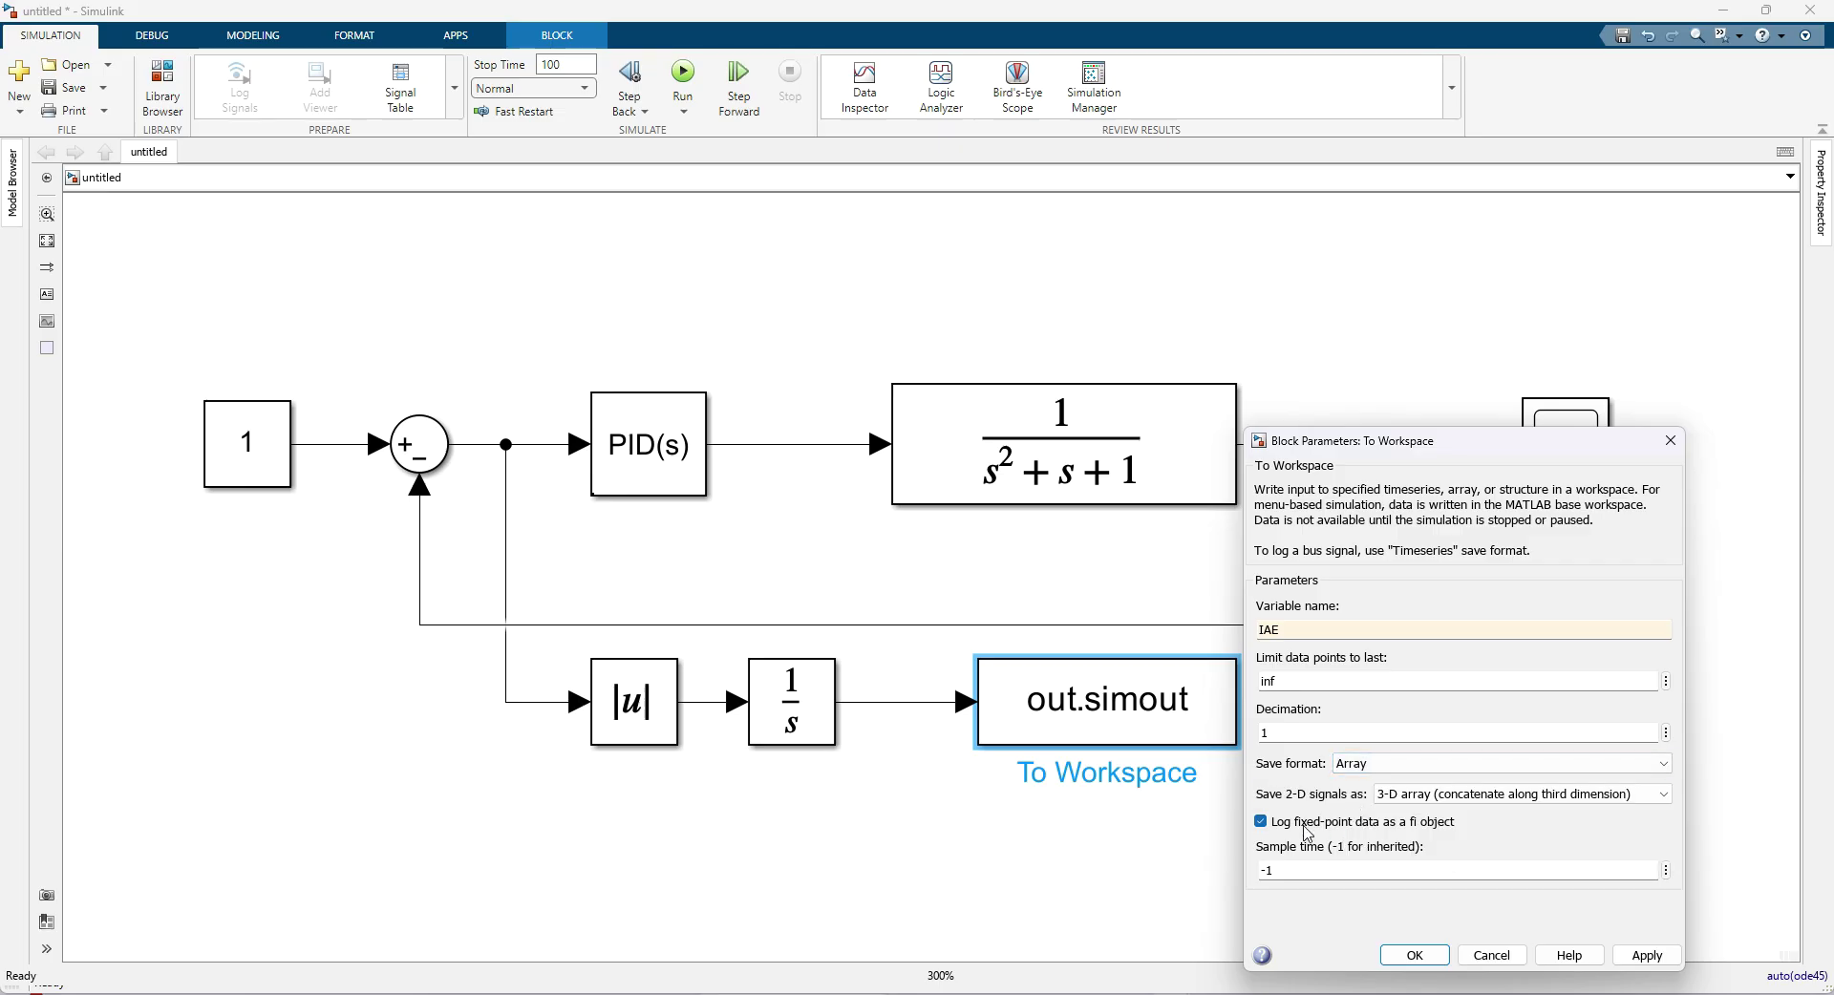
click(1412, 795)
click(1416, 814)
click(1414, 955)
click(1243, 836)
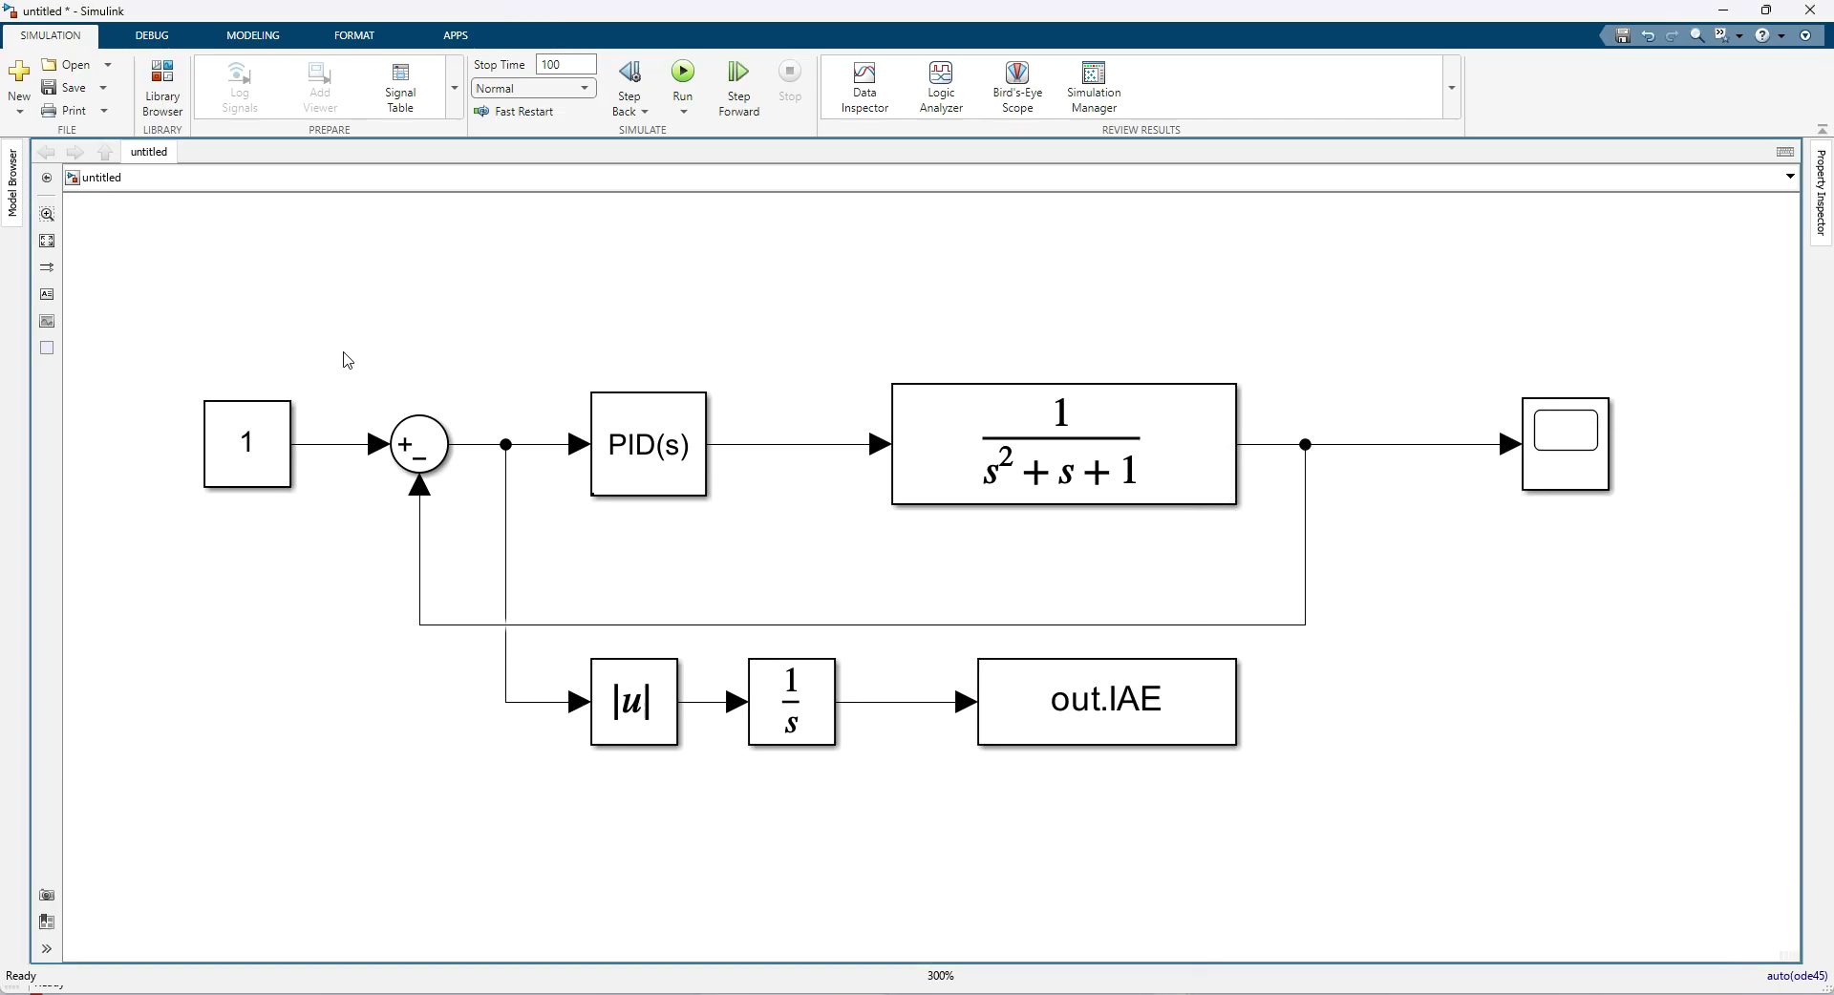
Move the whole block diagram up to make room for more branches below it.
scroll(824, 458, down, 2)
drag(308, 336, 1473, 688)
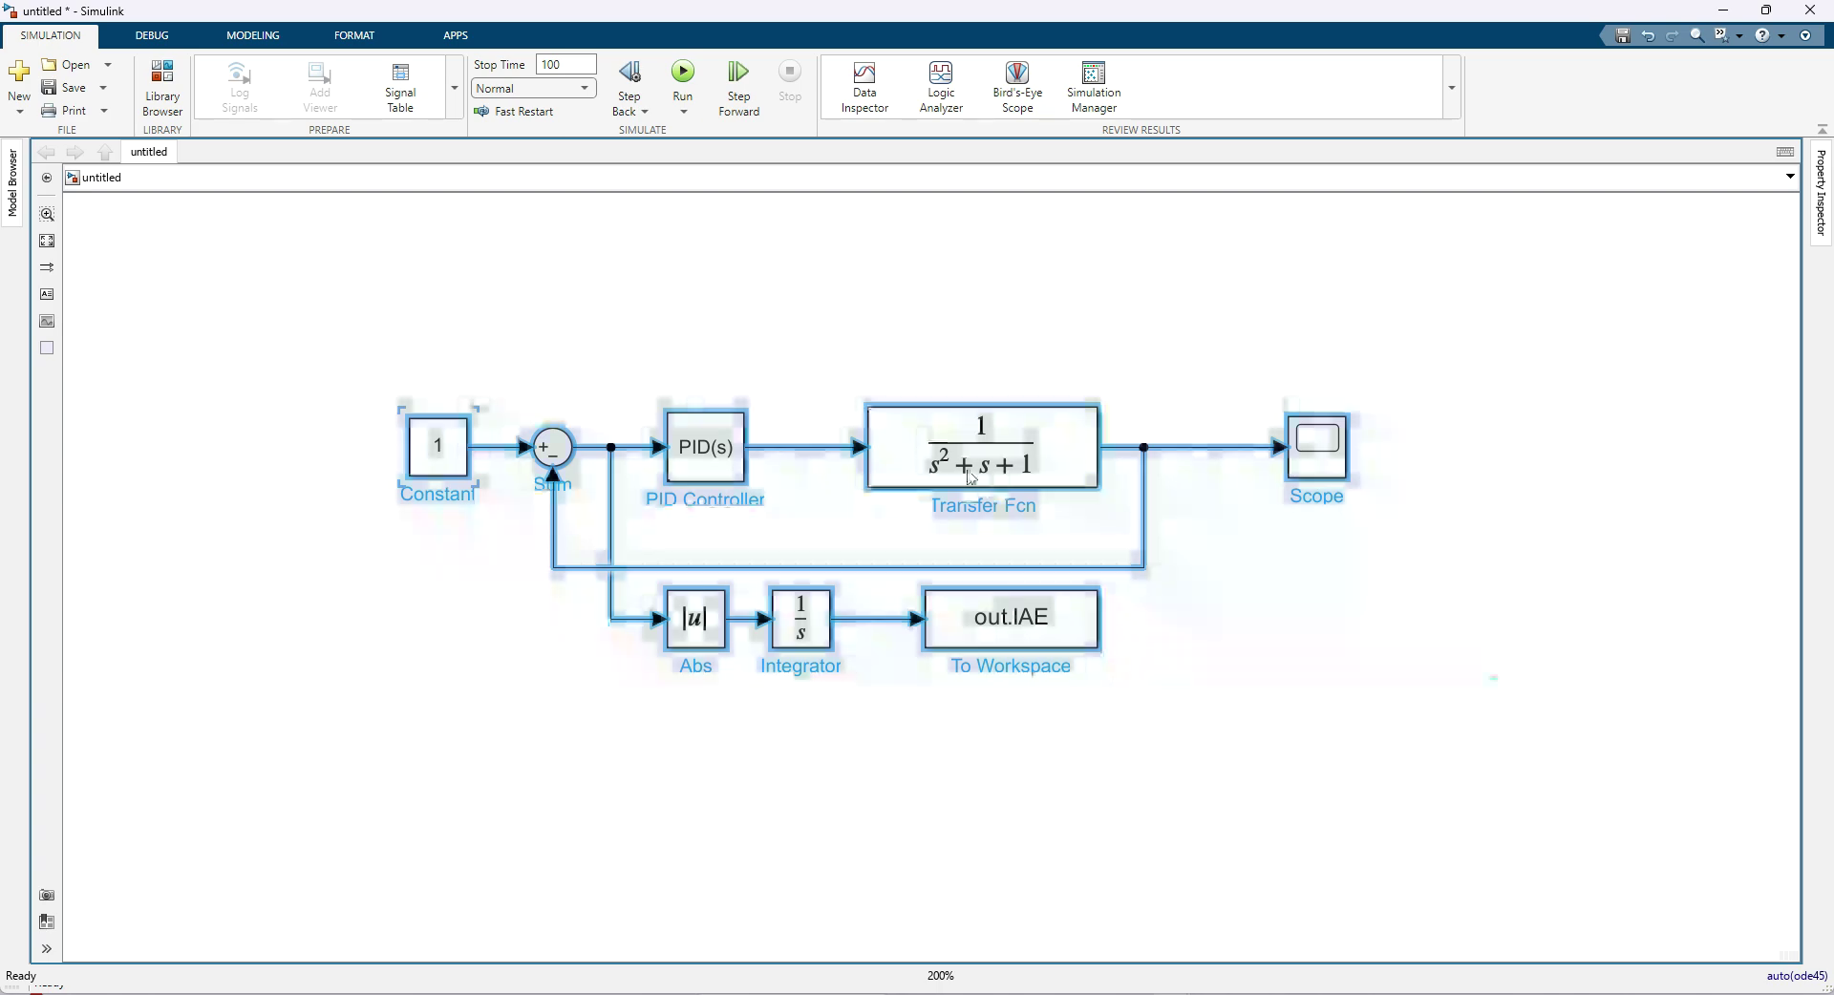
drag(994, 659, 986, 573)
click(982, 657)
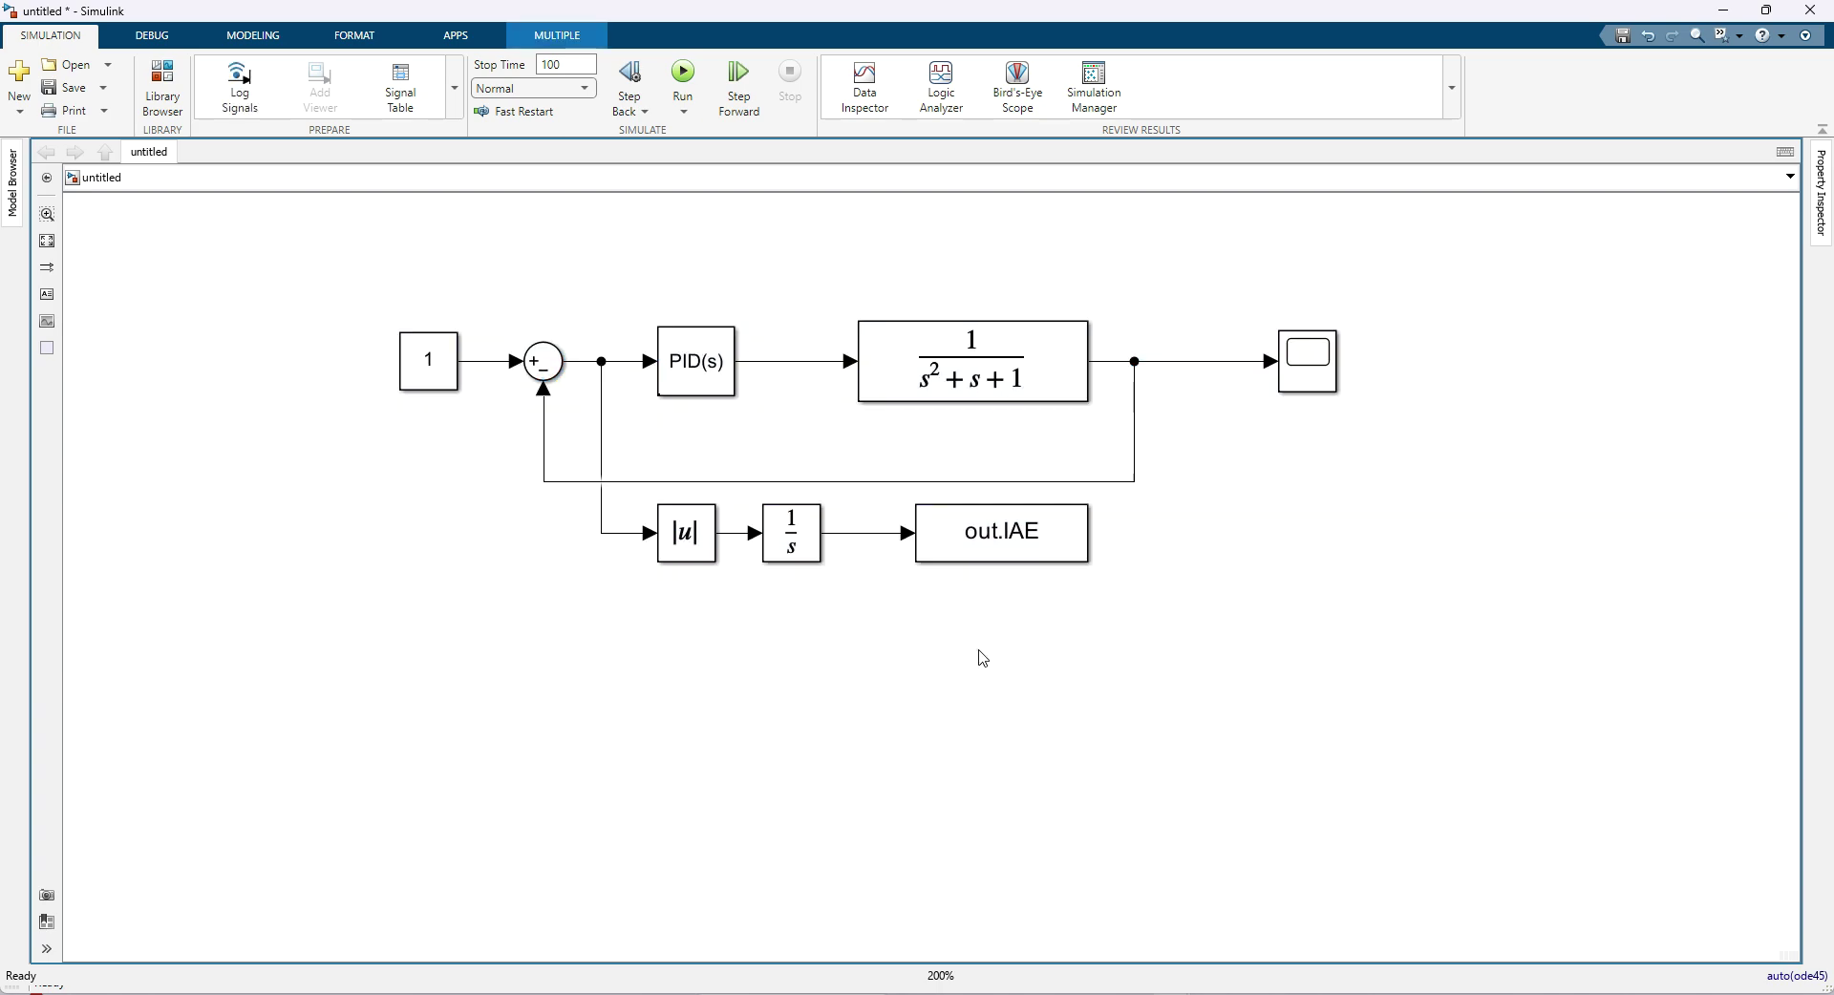
Build a squared-error branch below the IAE branch with a Square block, a copied Integrator and a copied To Workspace block.
drag(793, 540, 793, 664)
click(679, 668)
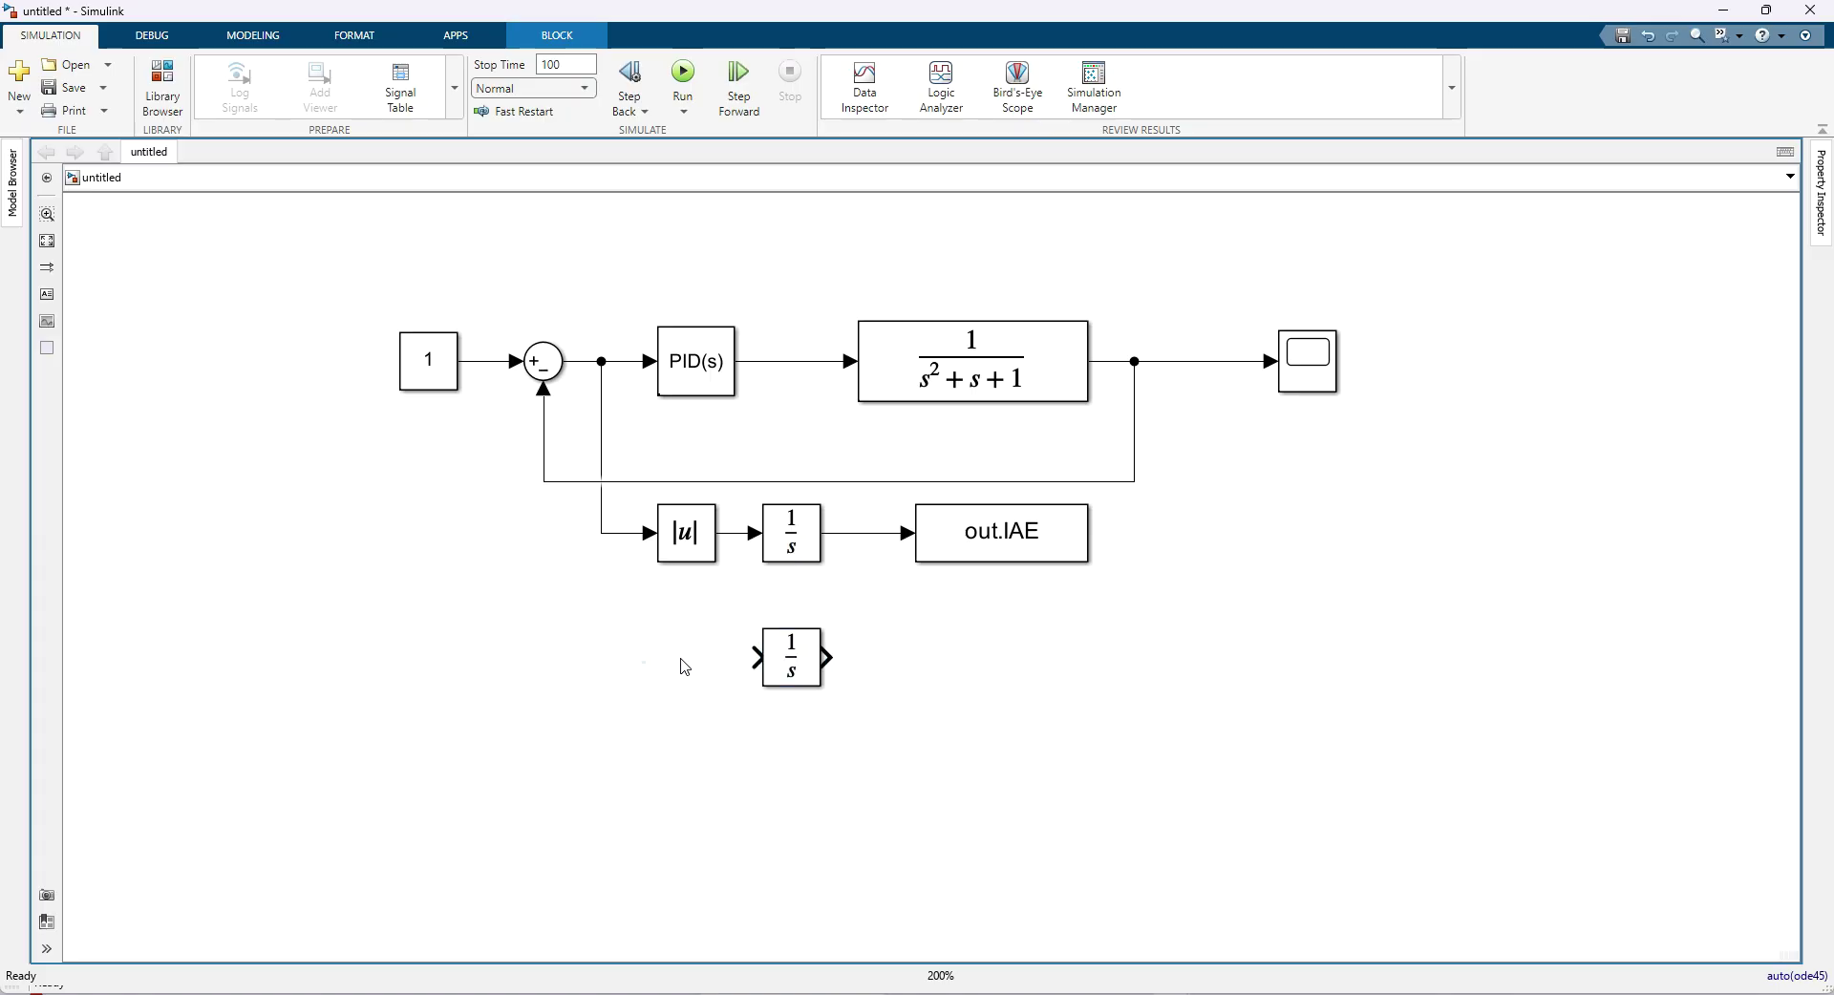
double_click(594, 646)
text(sq)
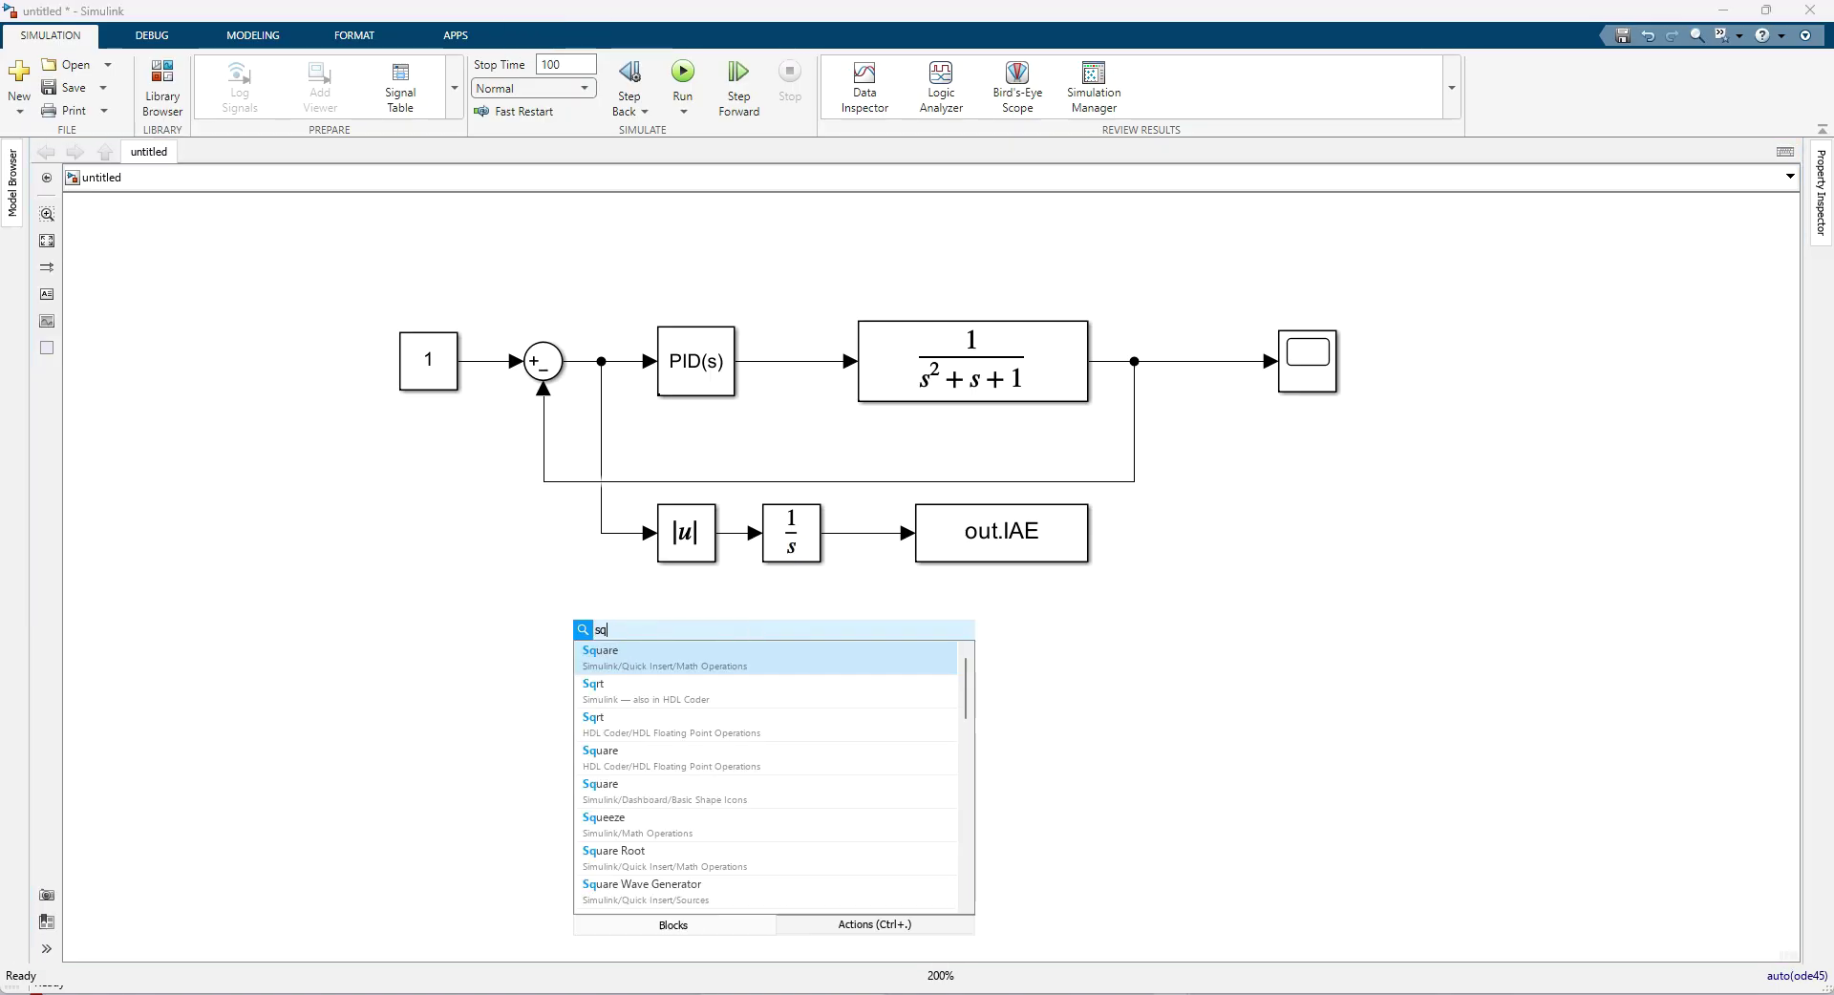
click(604, 653)
mouse_move(581, 635)
mouse_down()
mouse_move(682, 653)
mouse_move(604, 533)
mouse_up()
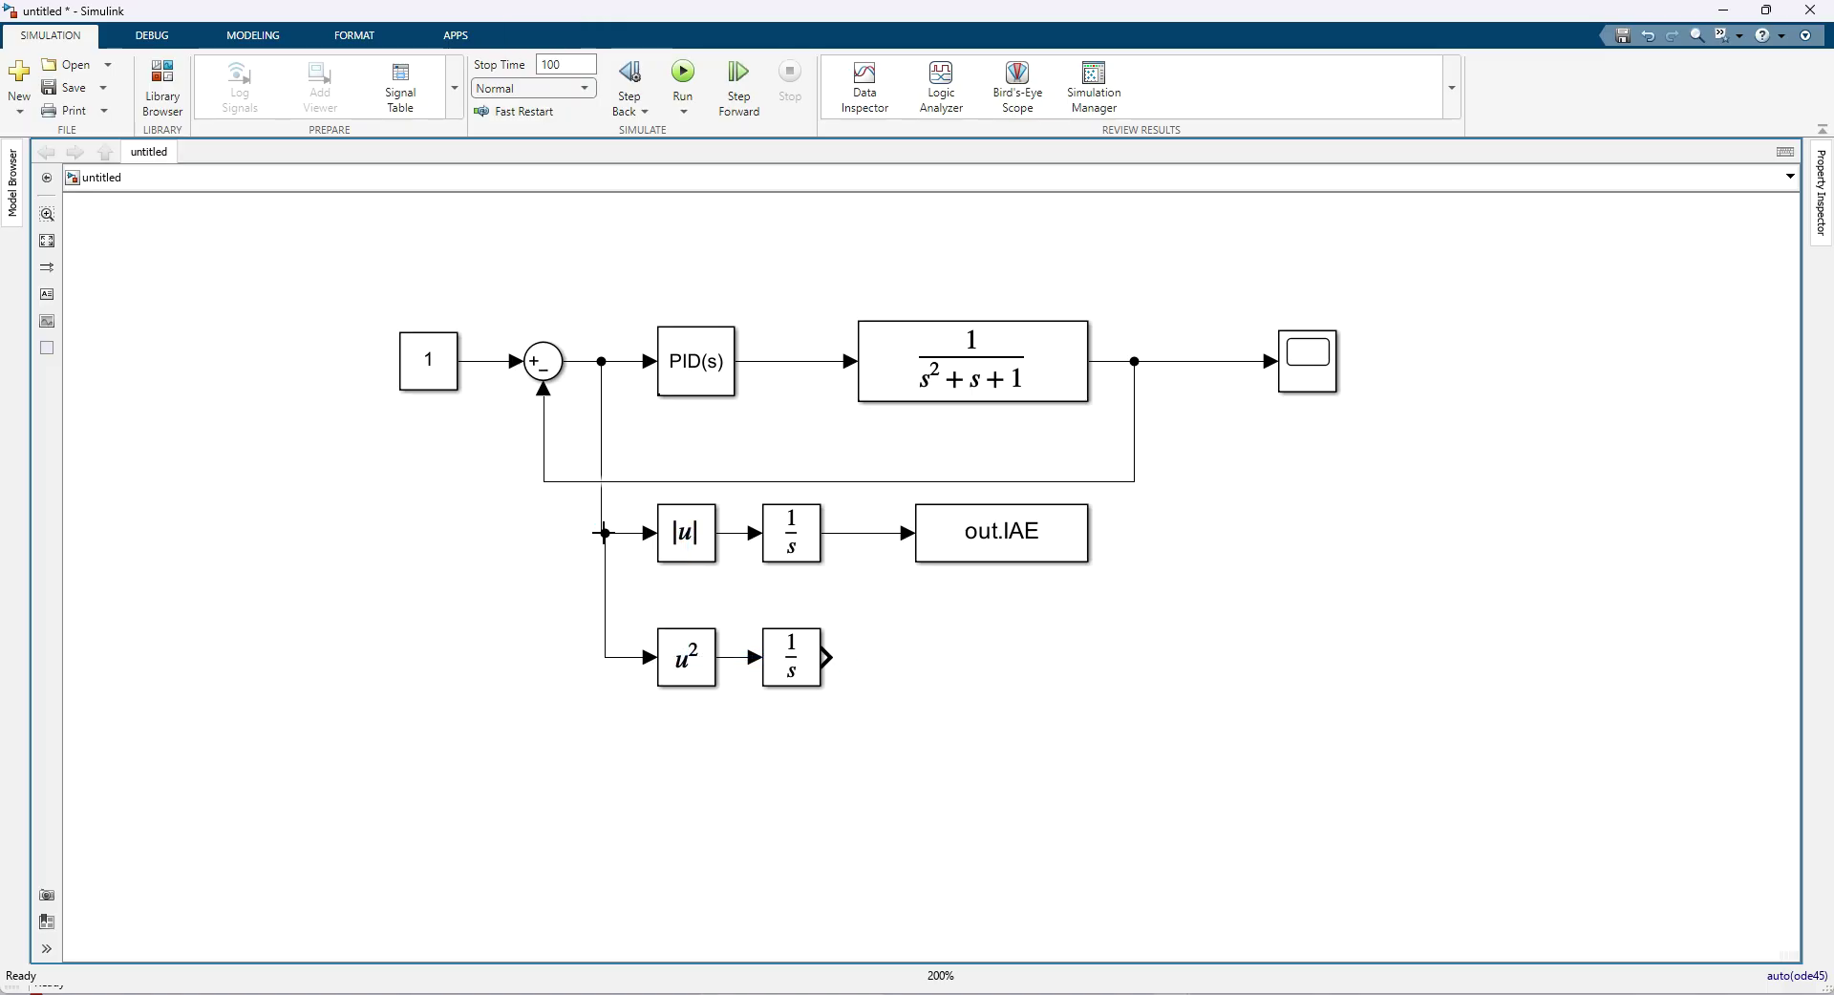
click(1051, 549)
drag(1050, 549, 1051, 672)
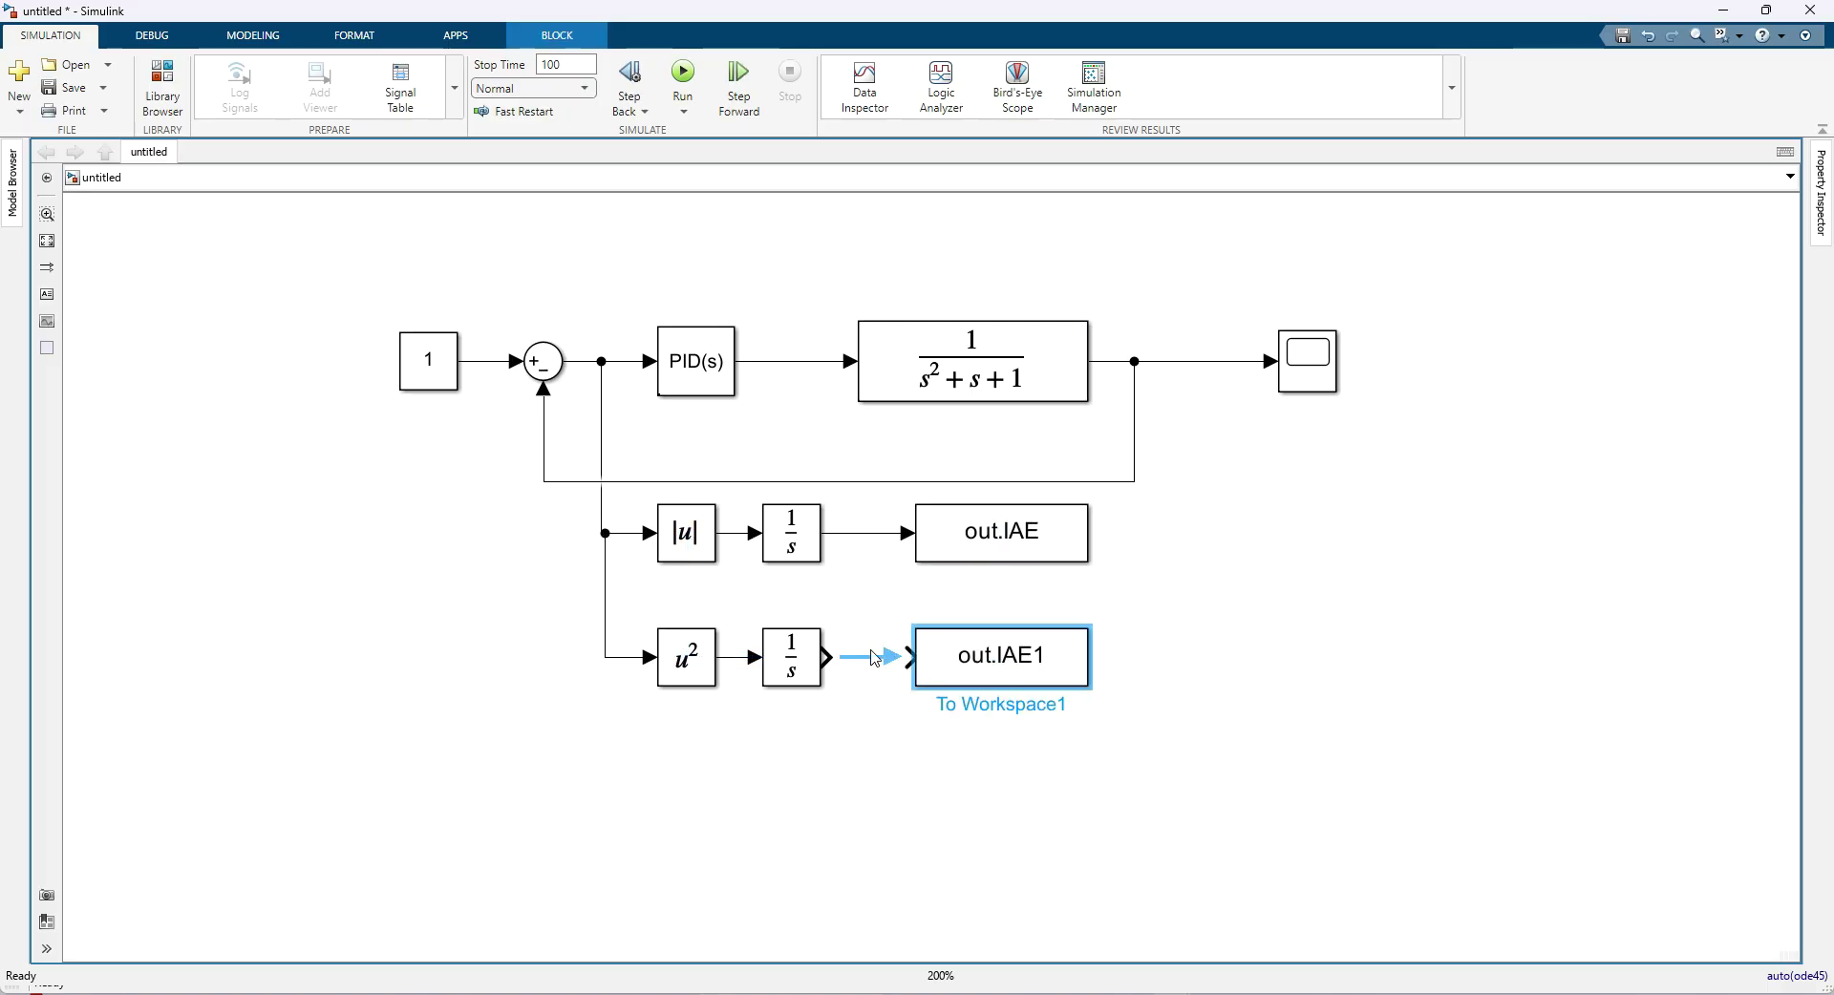
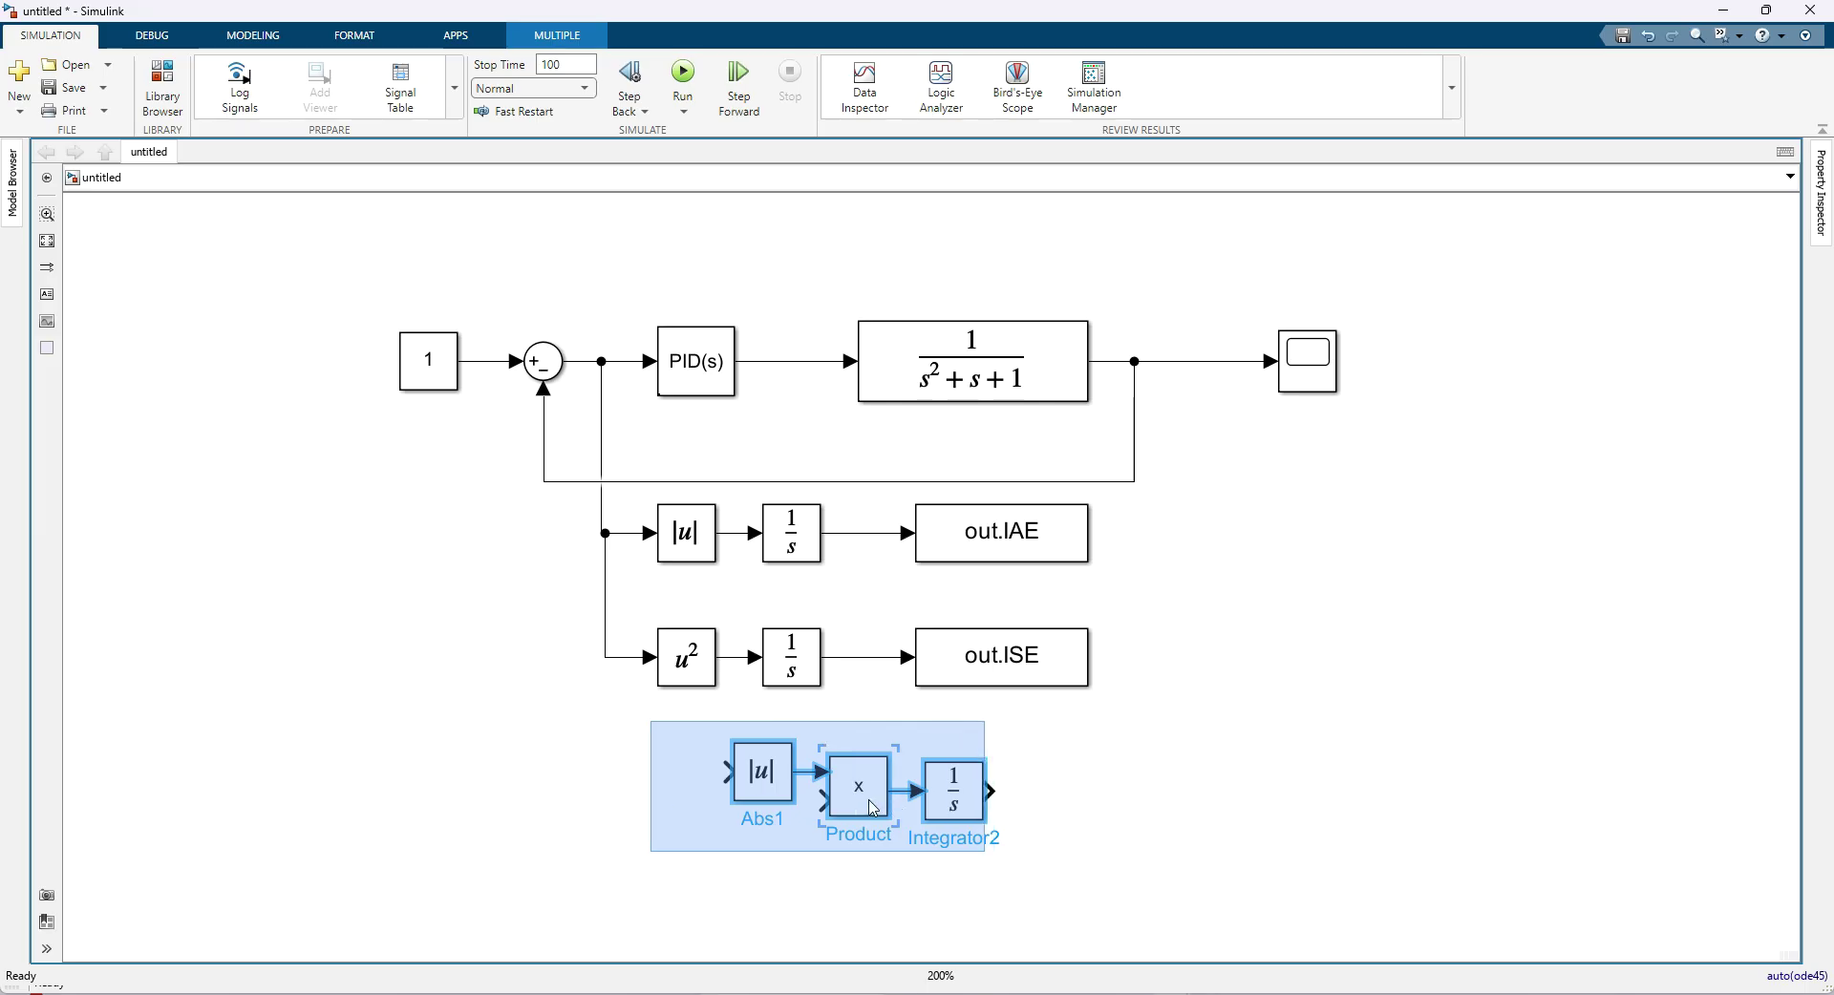
Connect the lowest Abs block to the error signal and add a Clock block feeding the Product block's second input.
drag(726, 772, 606, 657)
double_click(447, 693)
text(clock)
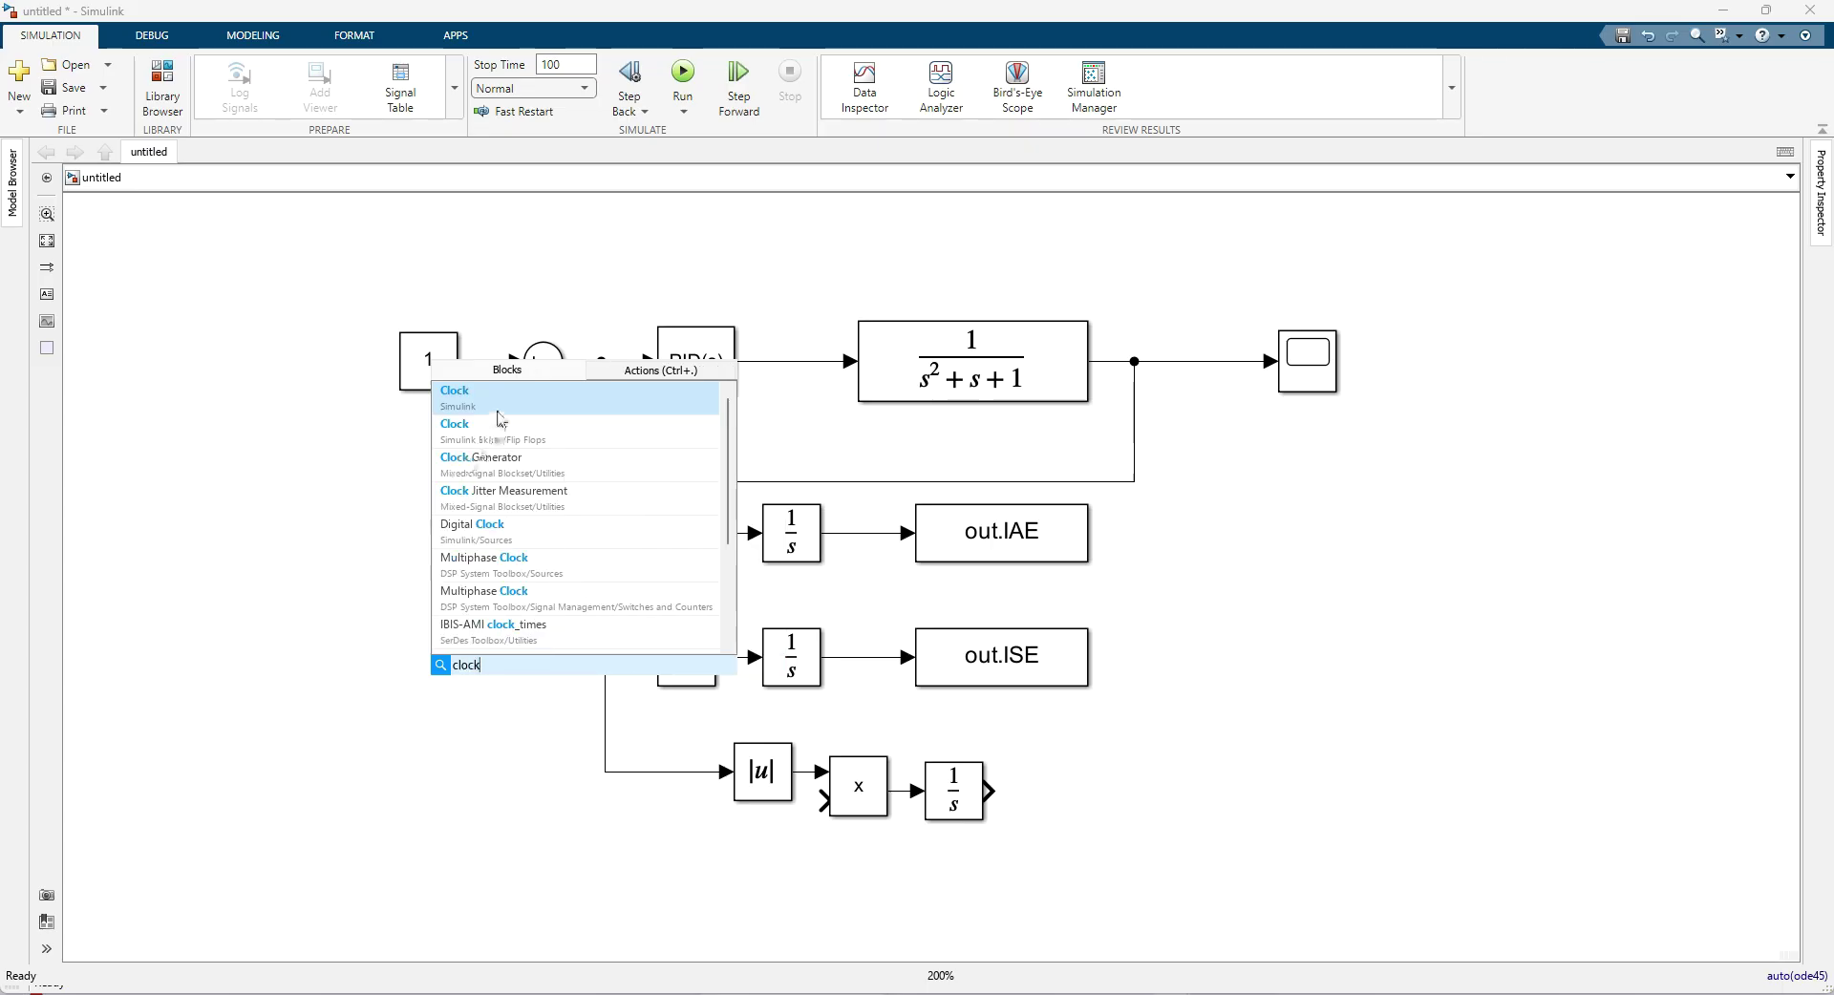
click(497, 417)
drag(466, 695, 820, 803)
Copy the ISE To Workspace block to the output of the time-weighted branch's Integrator and name its variable ITAE.
drag(1024, 664, 1180, 802)
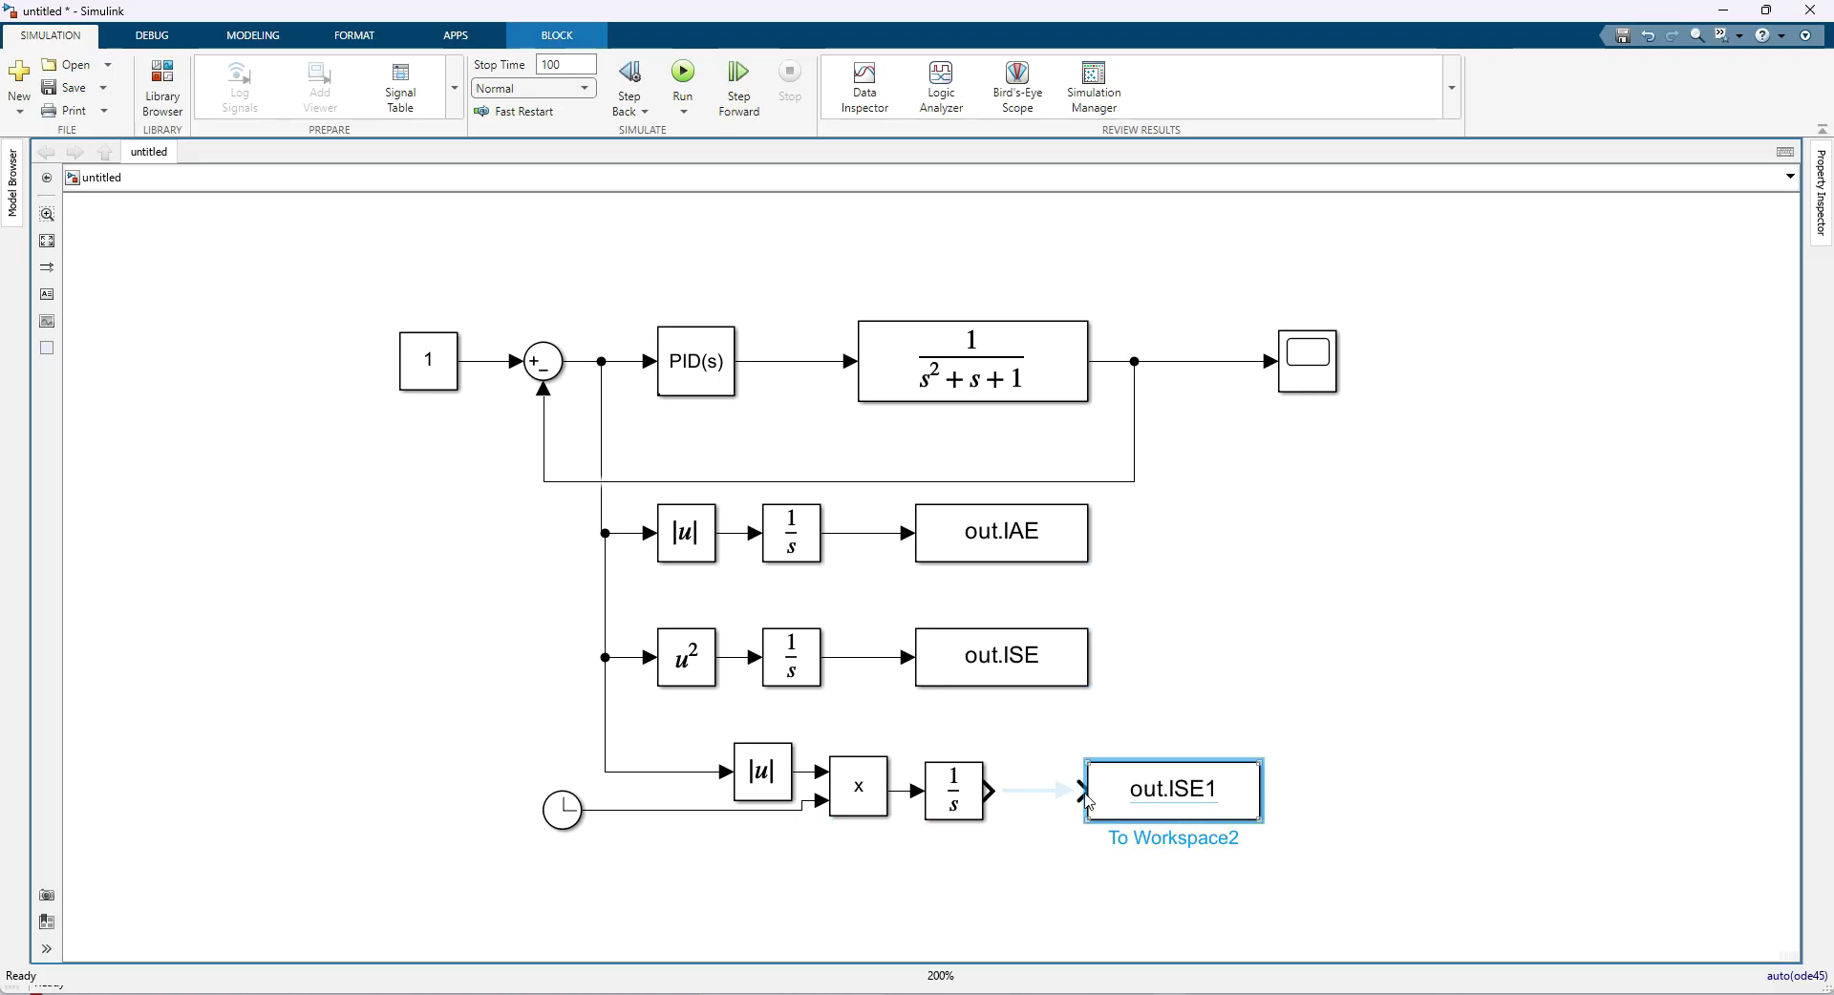
double_click(1183, 805)
text(ITAE)
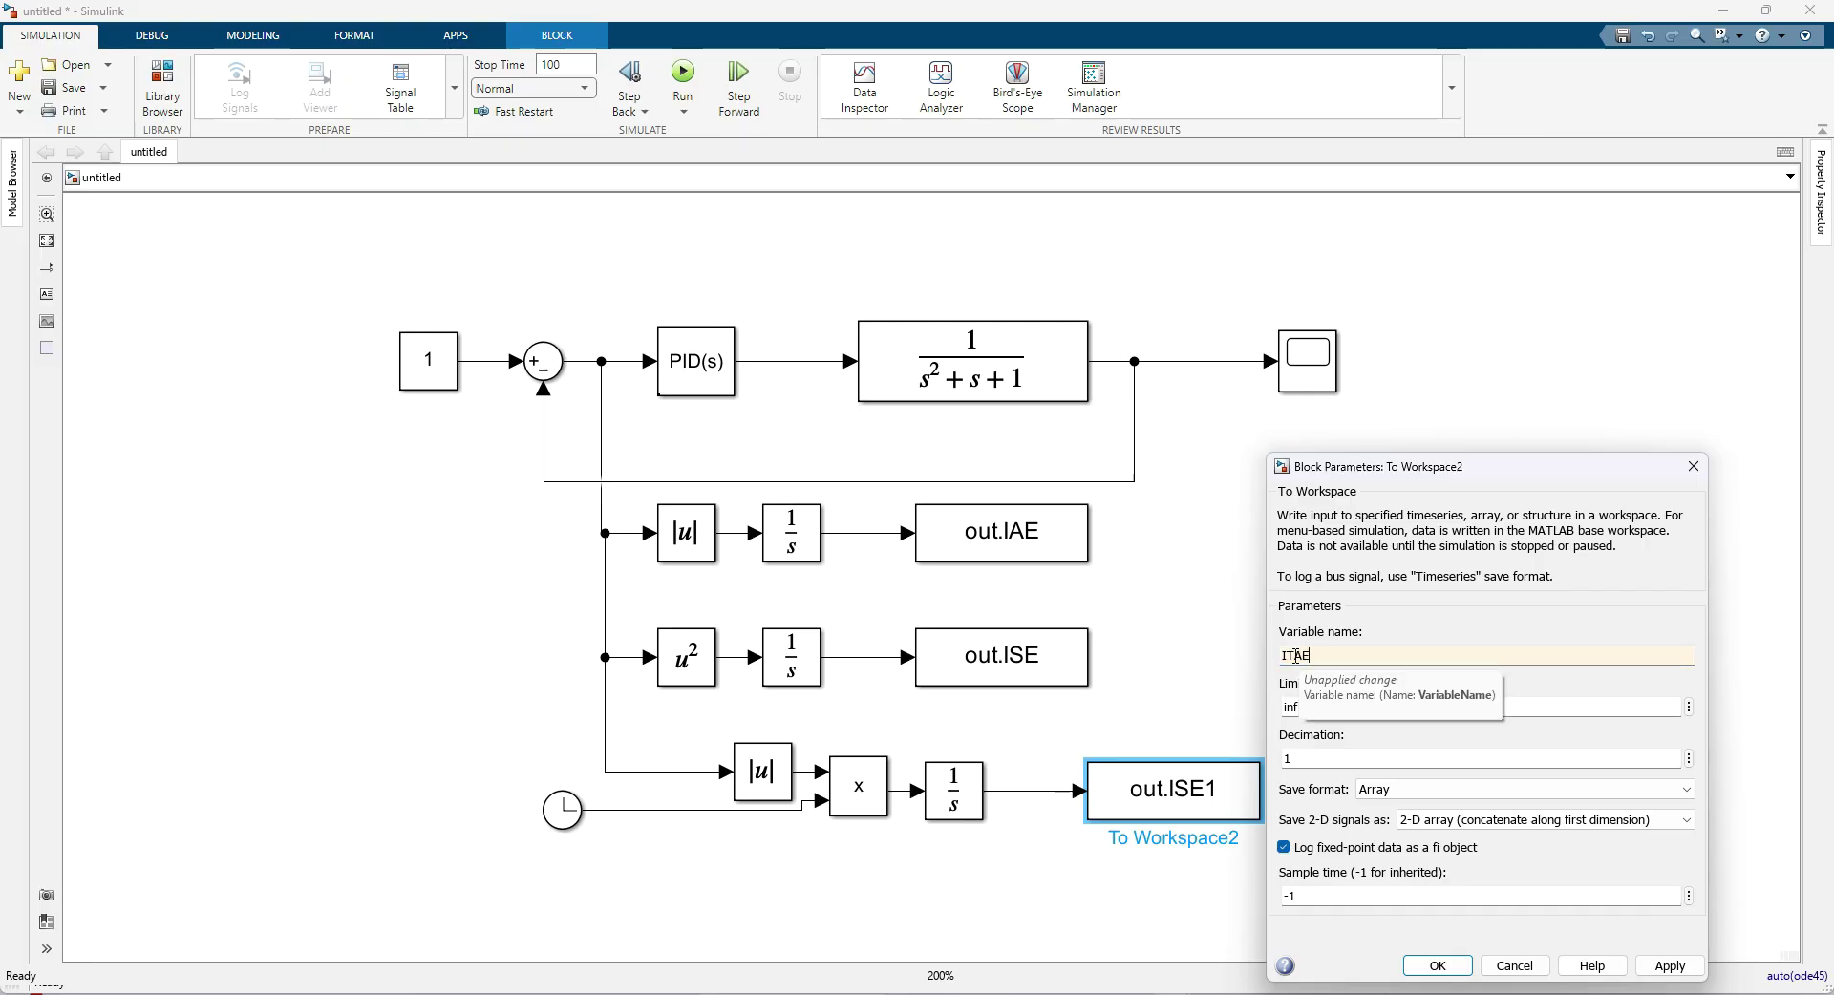
click(1435, 966)
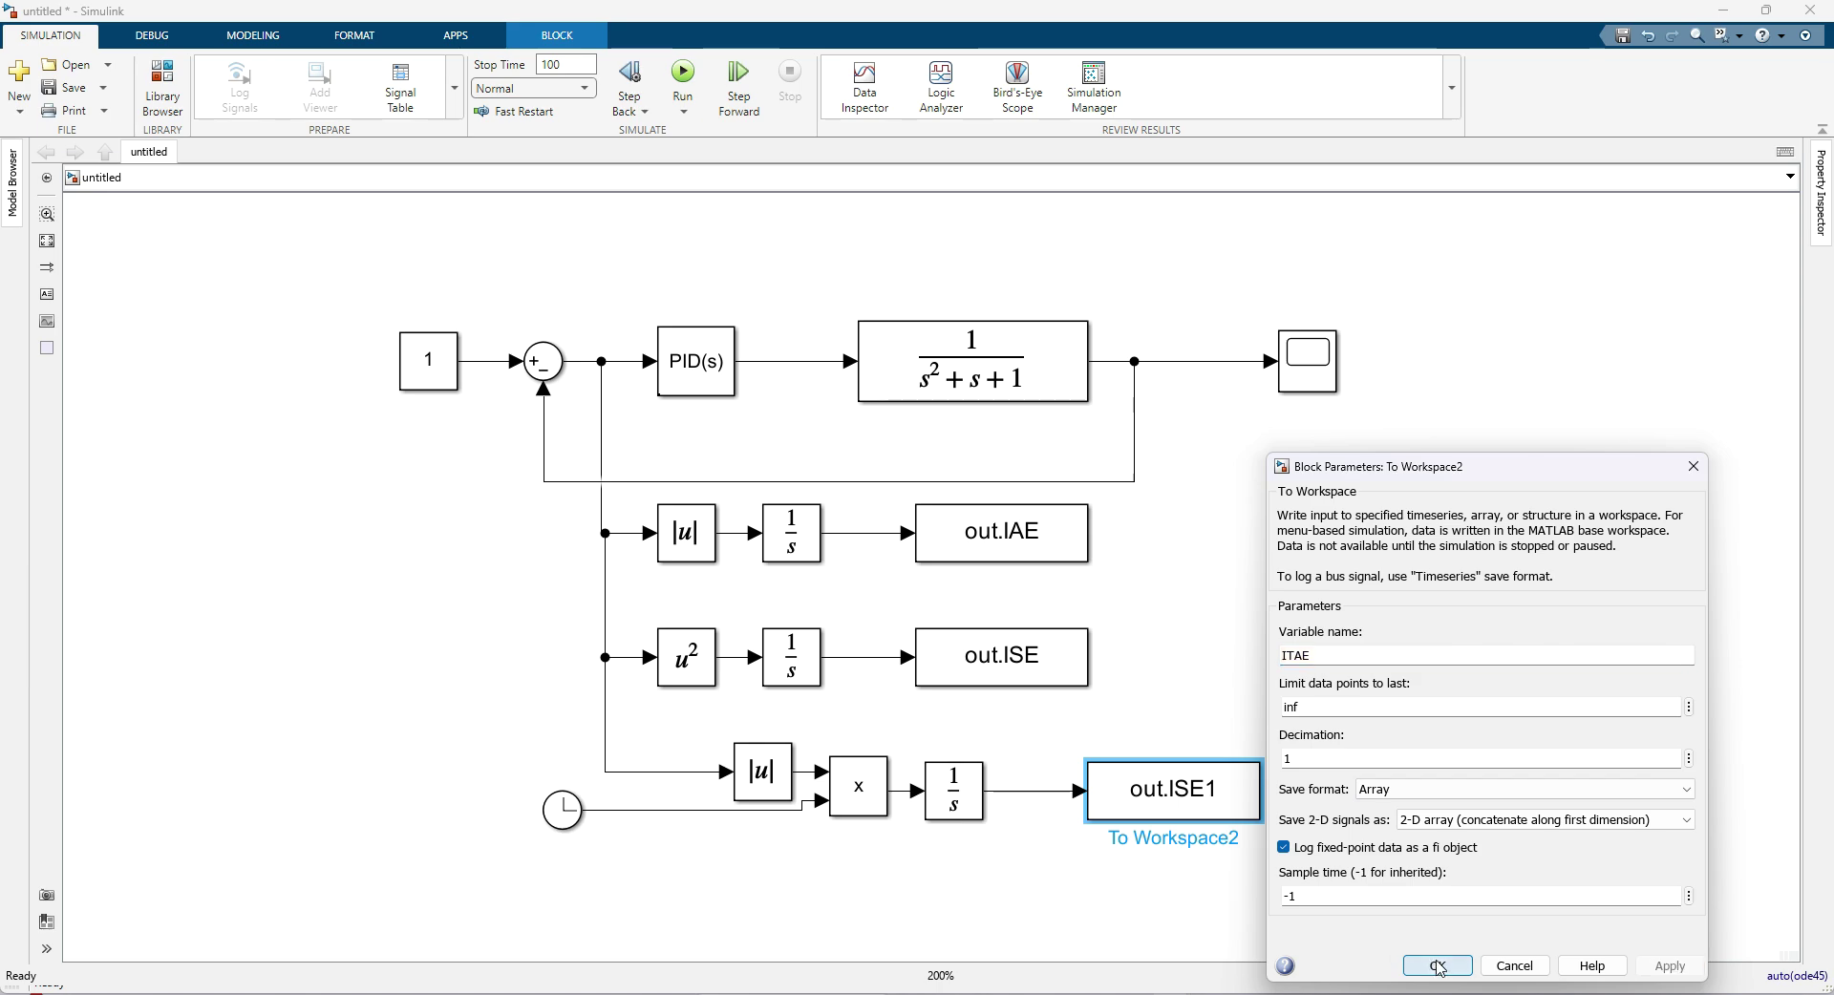
click(1326, 912)
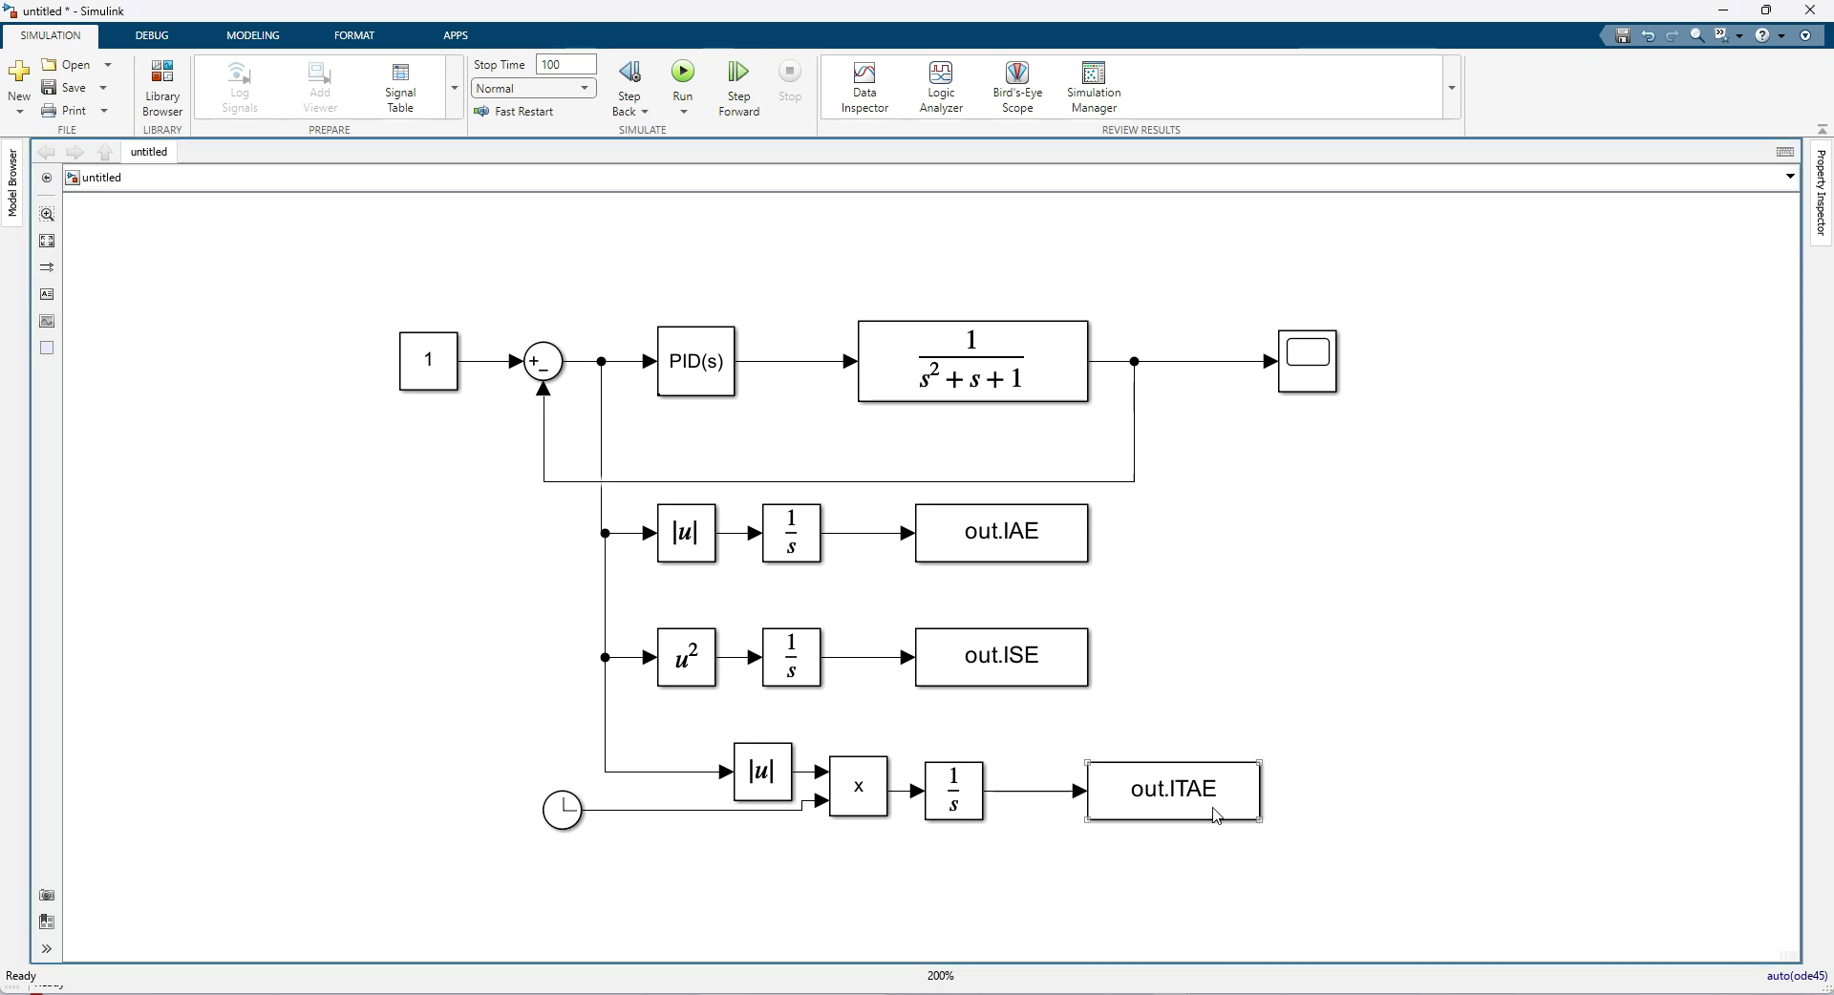
Copy the Square, Product and Integrator blocks below the ITAE branch and wire them to the error and Clock signals.
drag(687, 657, 688, 869)
drag(799, 679, 960, 926)
drag(886, 795, 886, 910)
drag(723, 860, 834, 900)
drag(665, 875, 813, 891)
drag(666, 840, 789, 841)
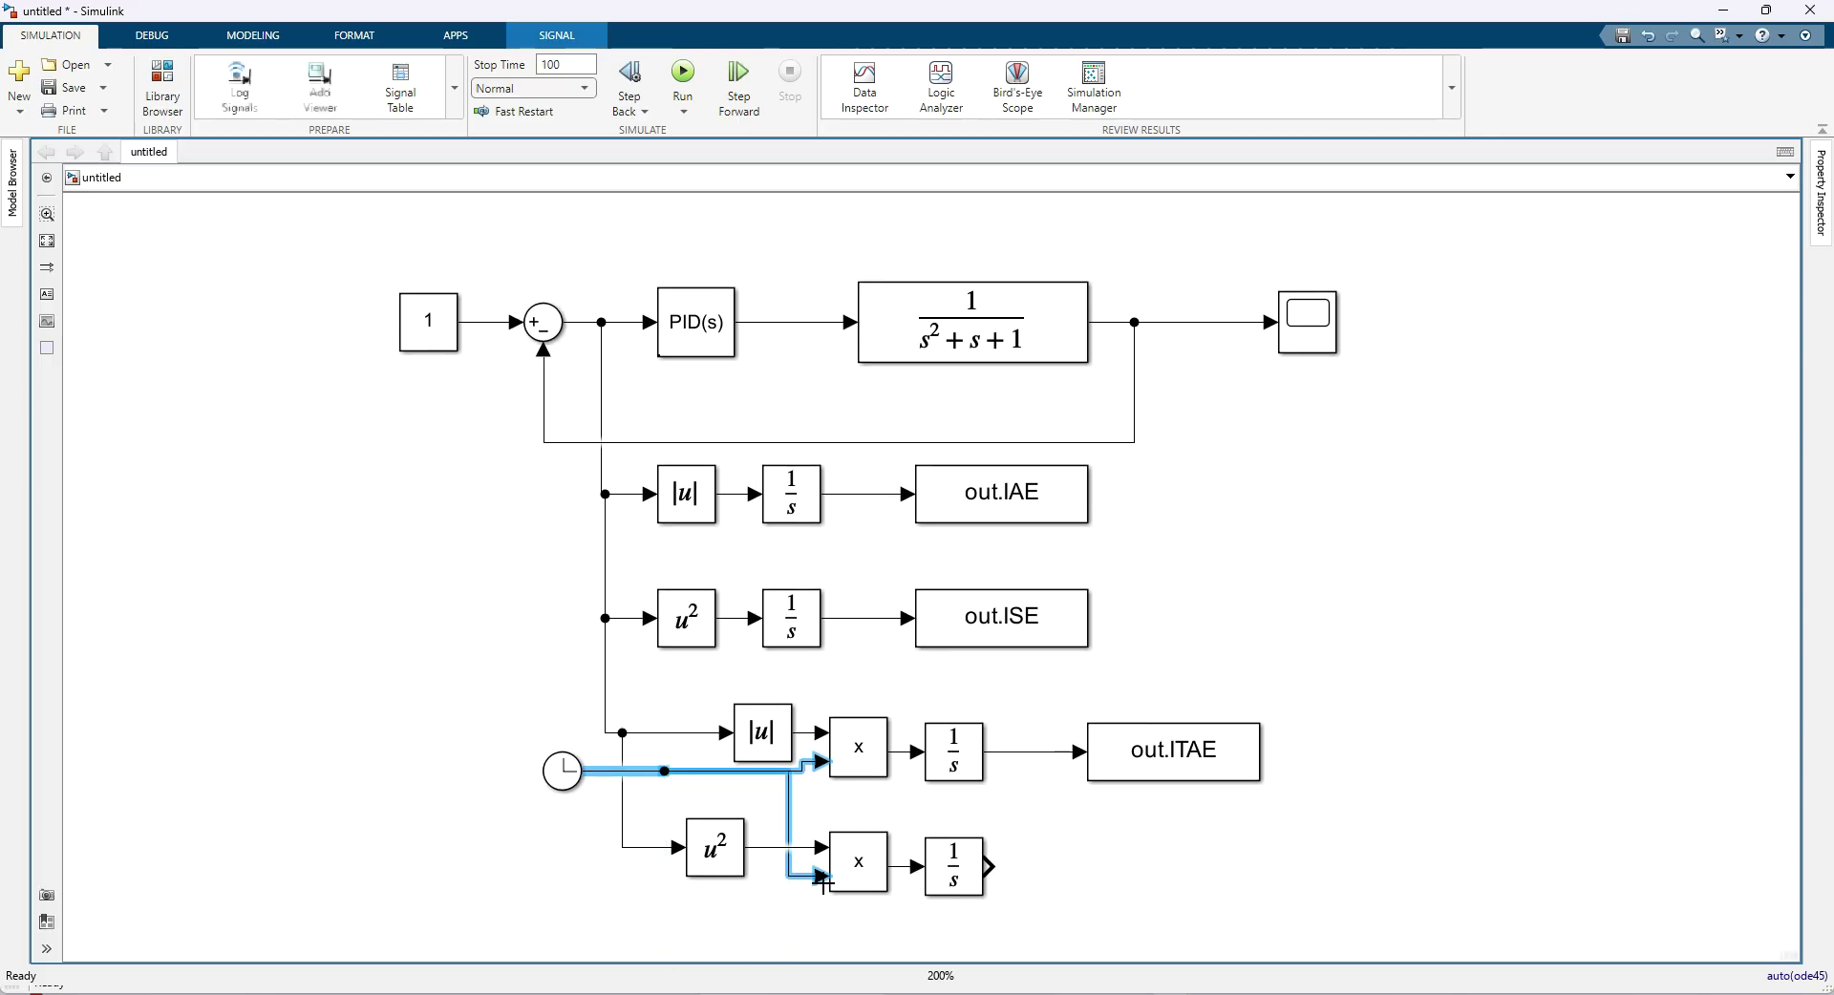
click(1019, 836)
Copy the ITAE To Workspace block to the lowest Integrator's output and name its variable ITSE.
drag(1151, 761, 1151, 874)
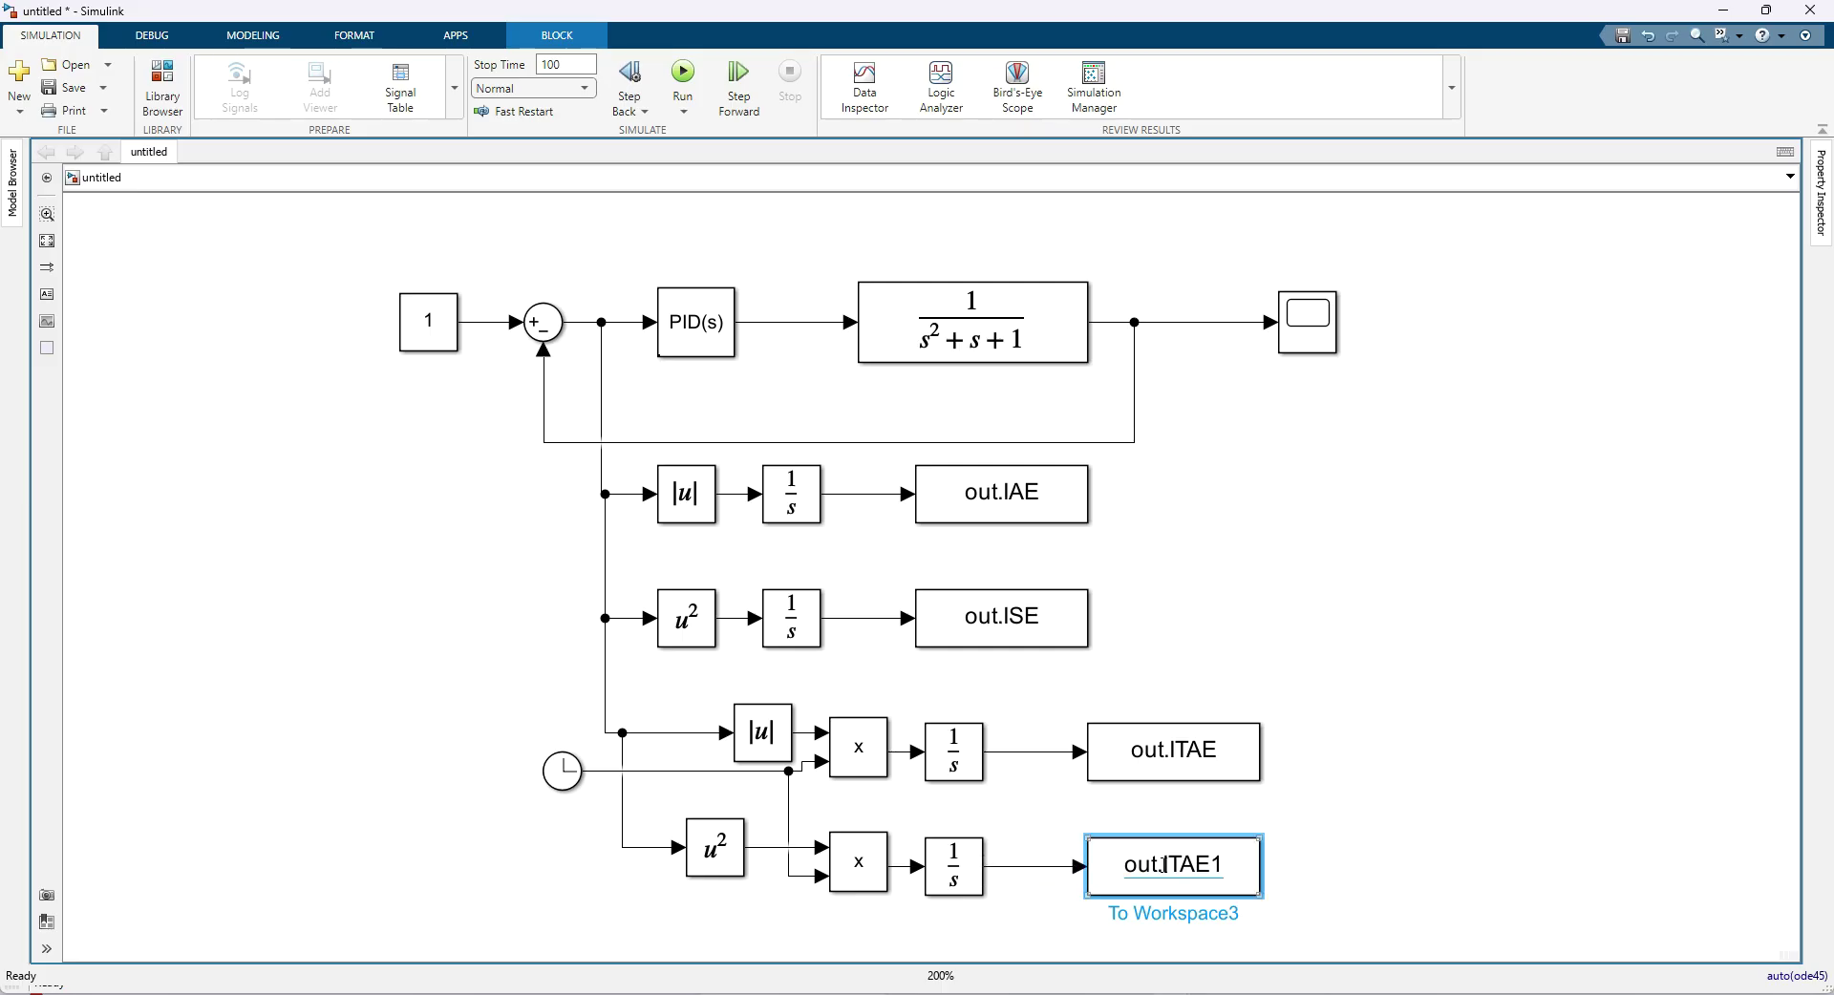
double_click(1151, 871)
text(ITSE)
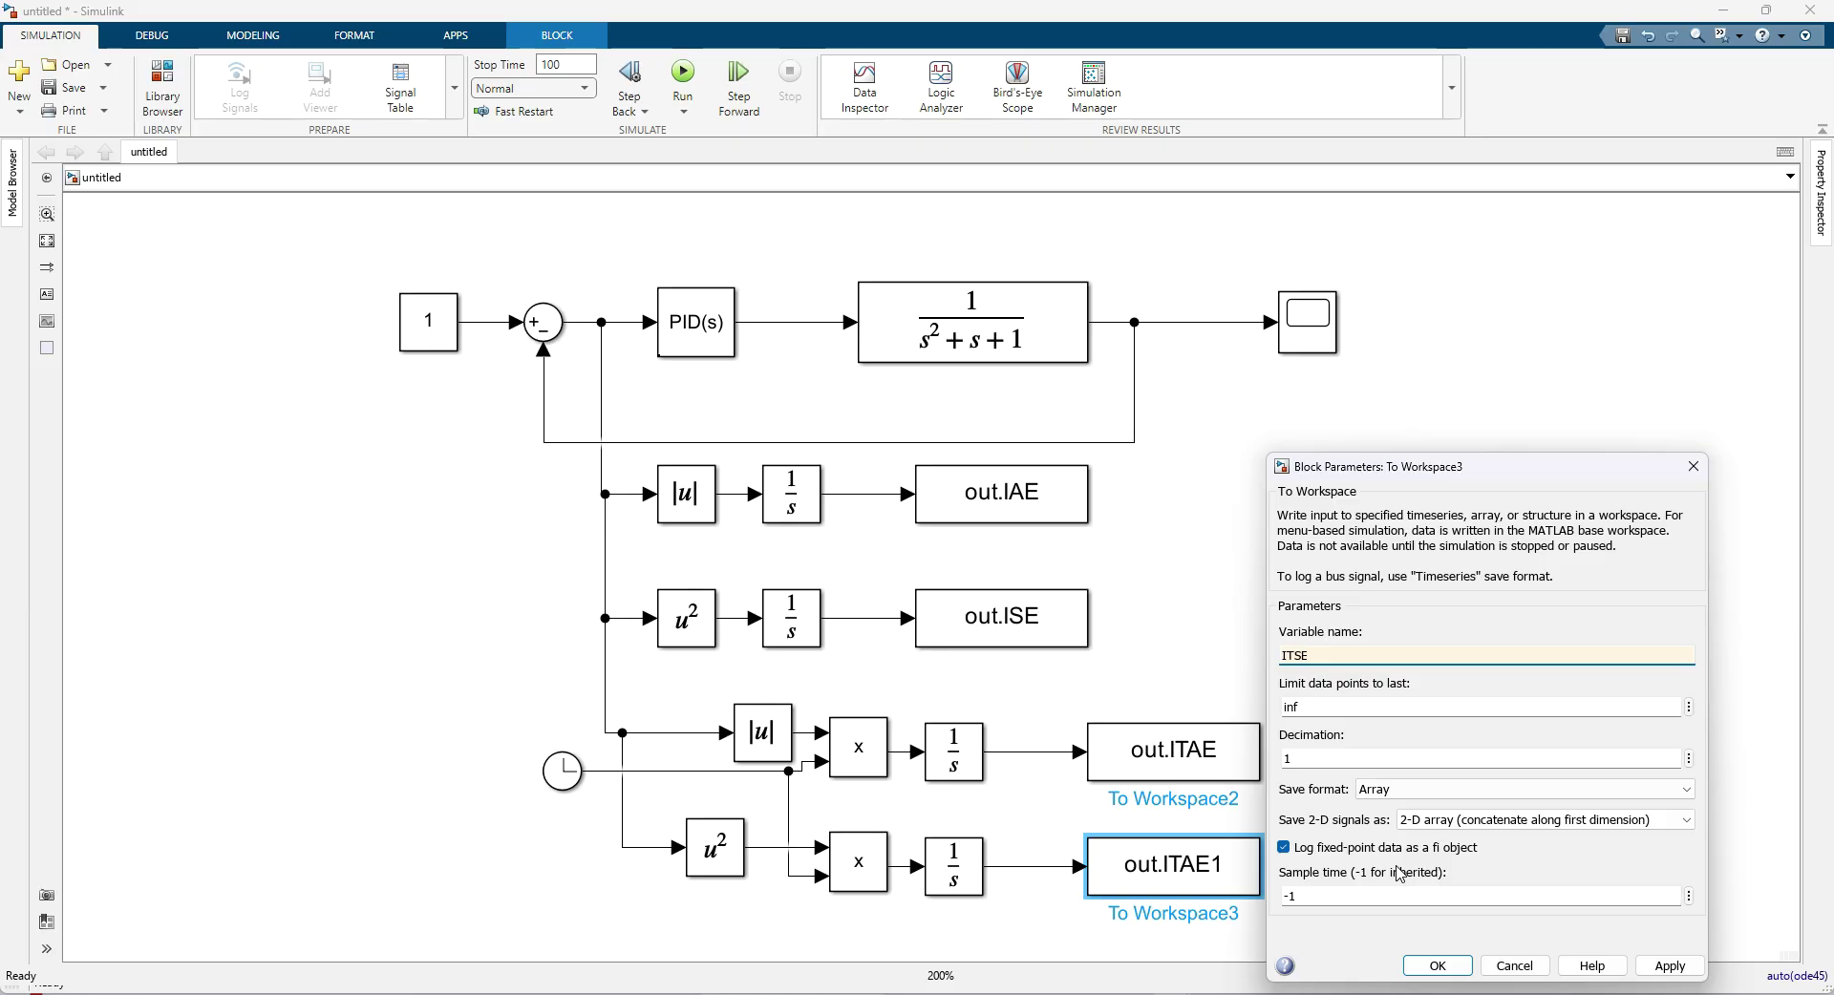
click(1438, 966)
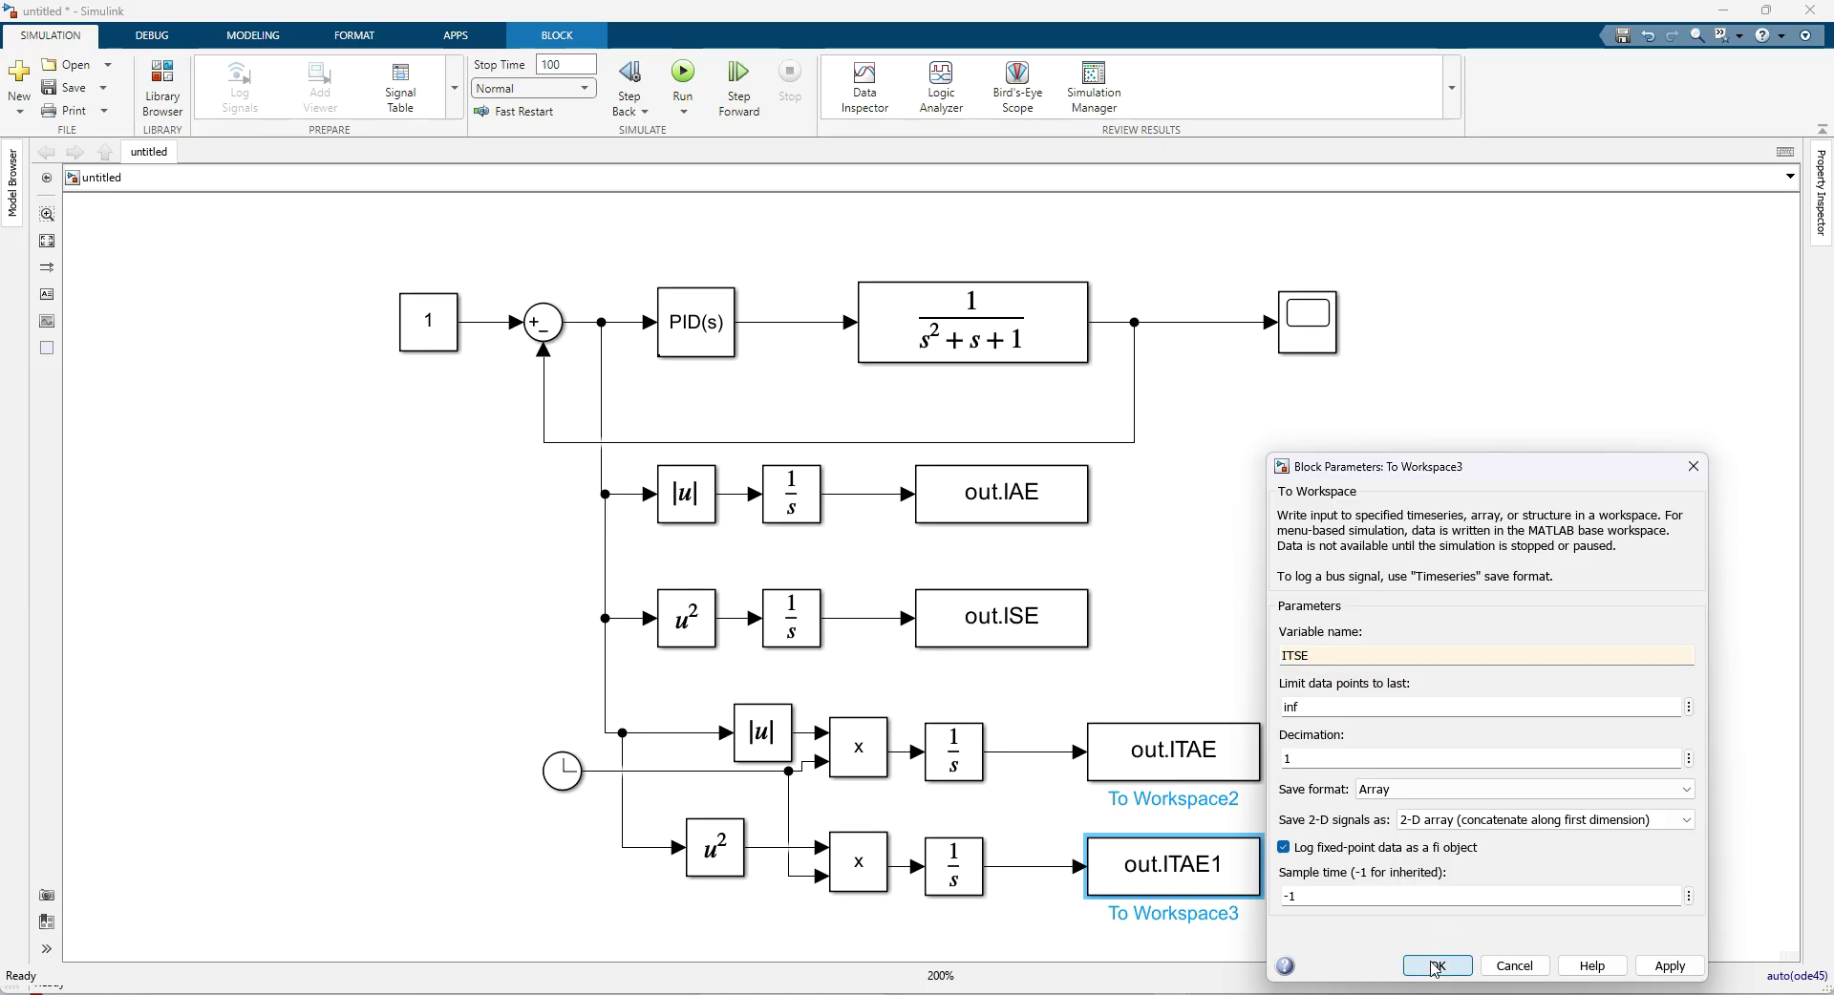
click(107, 247)
click(46, 241)
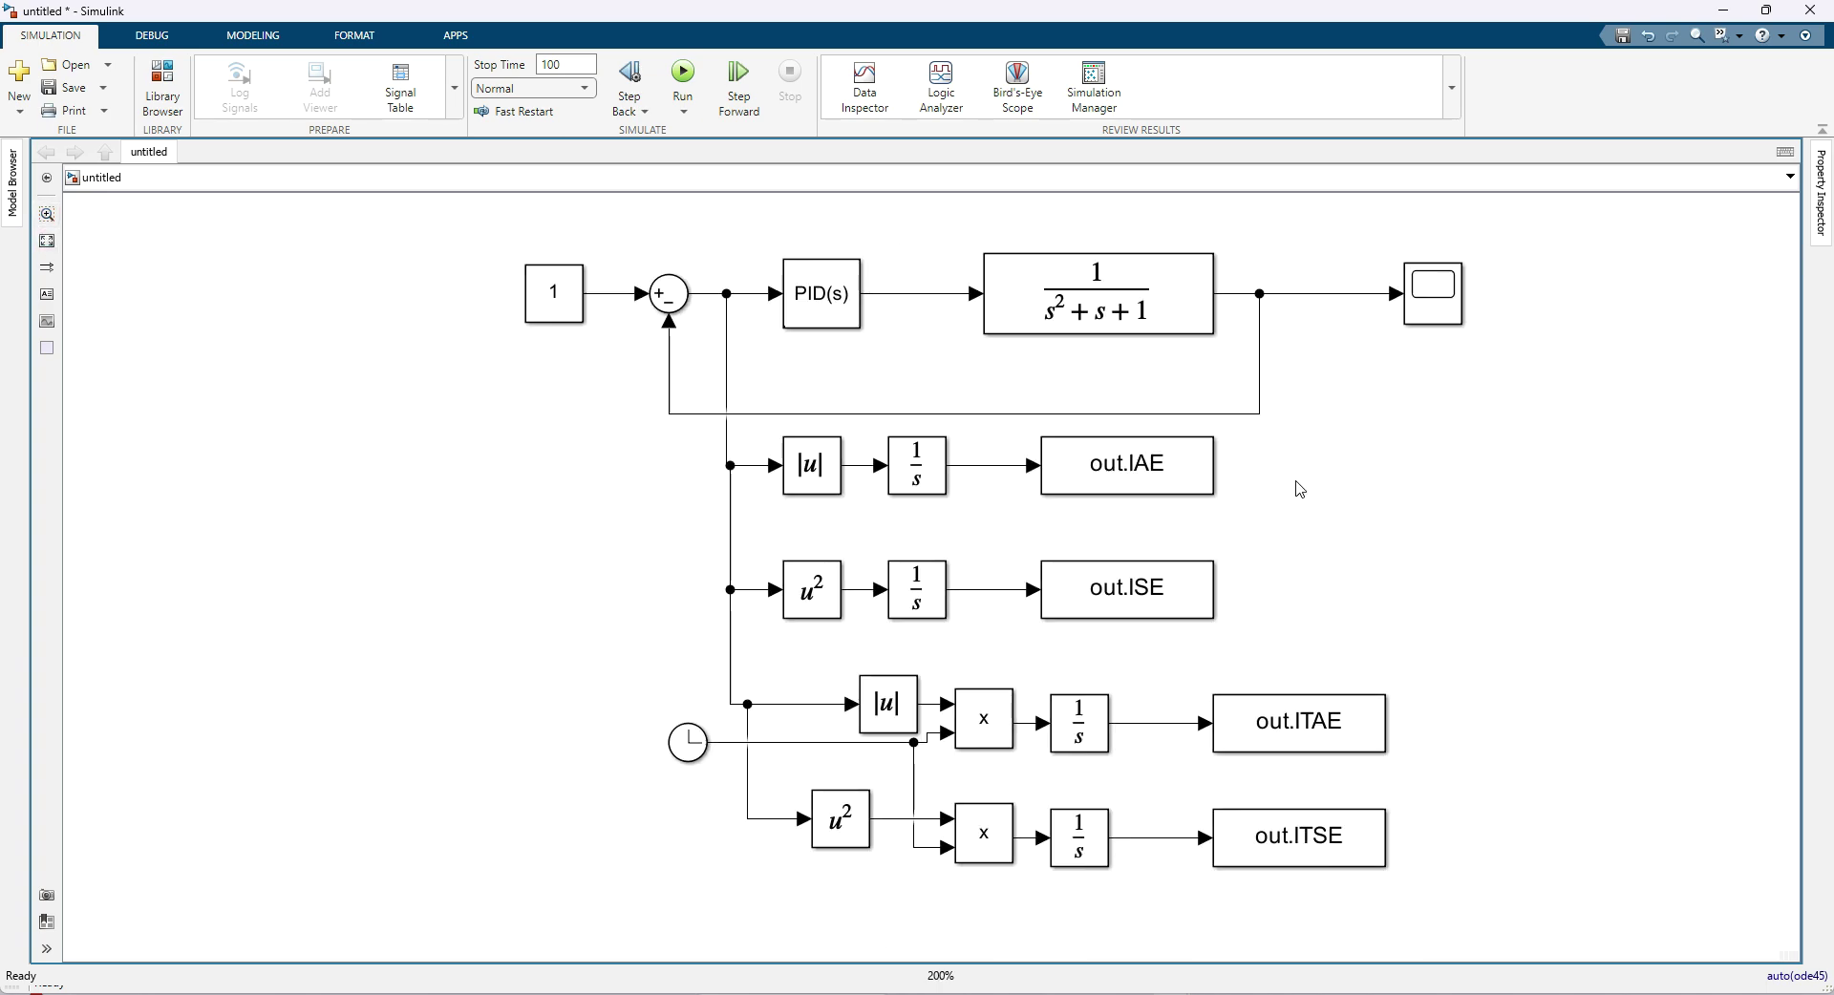
Copy the output Scope block to the empty area below the original and turn off the copy's measurement panels, including Bilevel Measurements.
drag(960, 492, 771, 434)
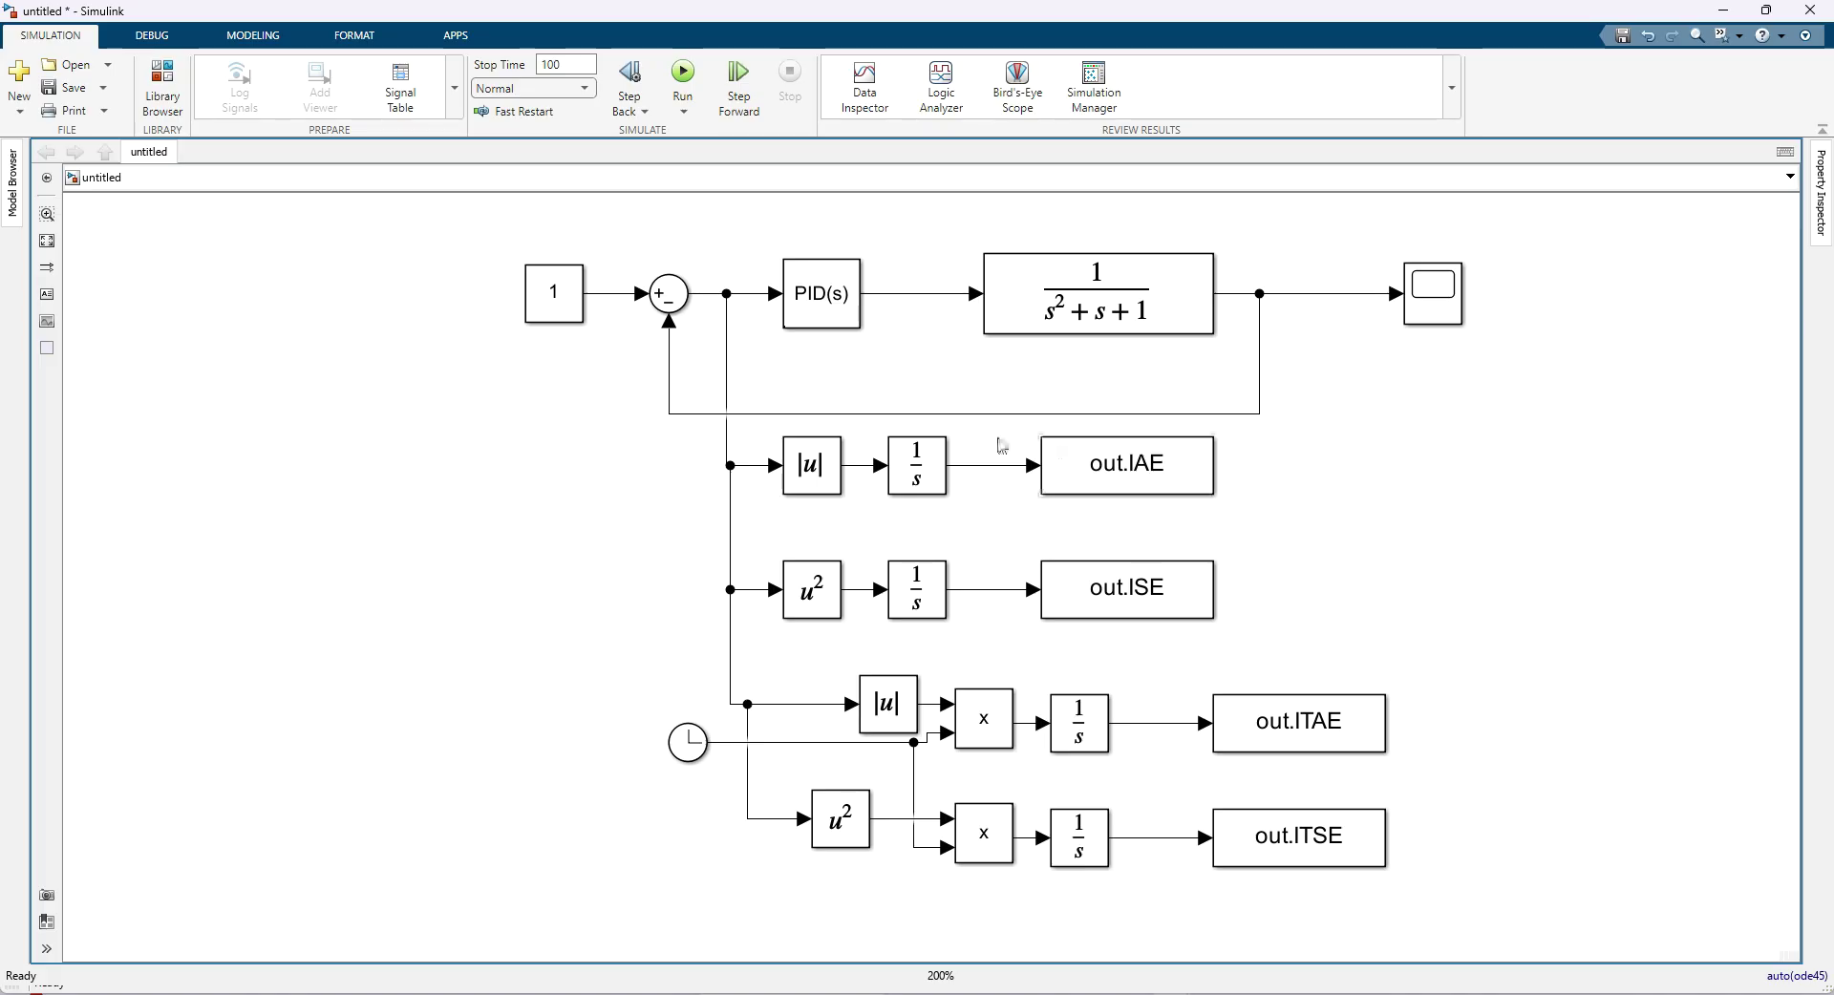
drag(1425, 320, 1512, 523)
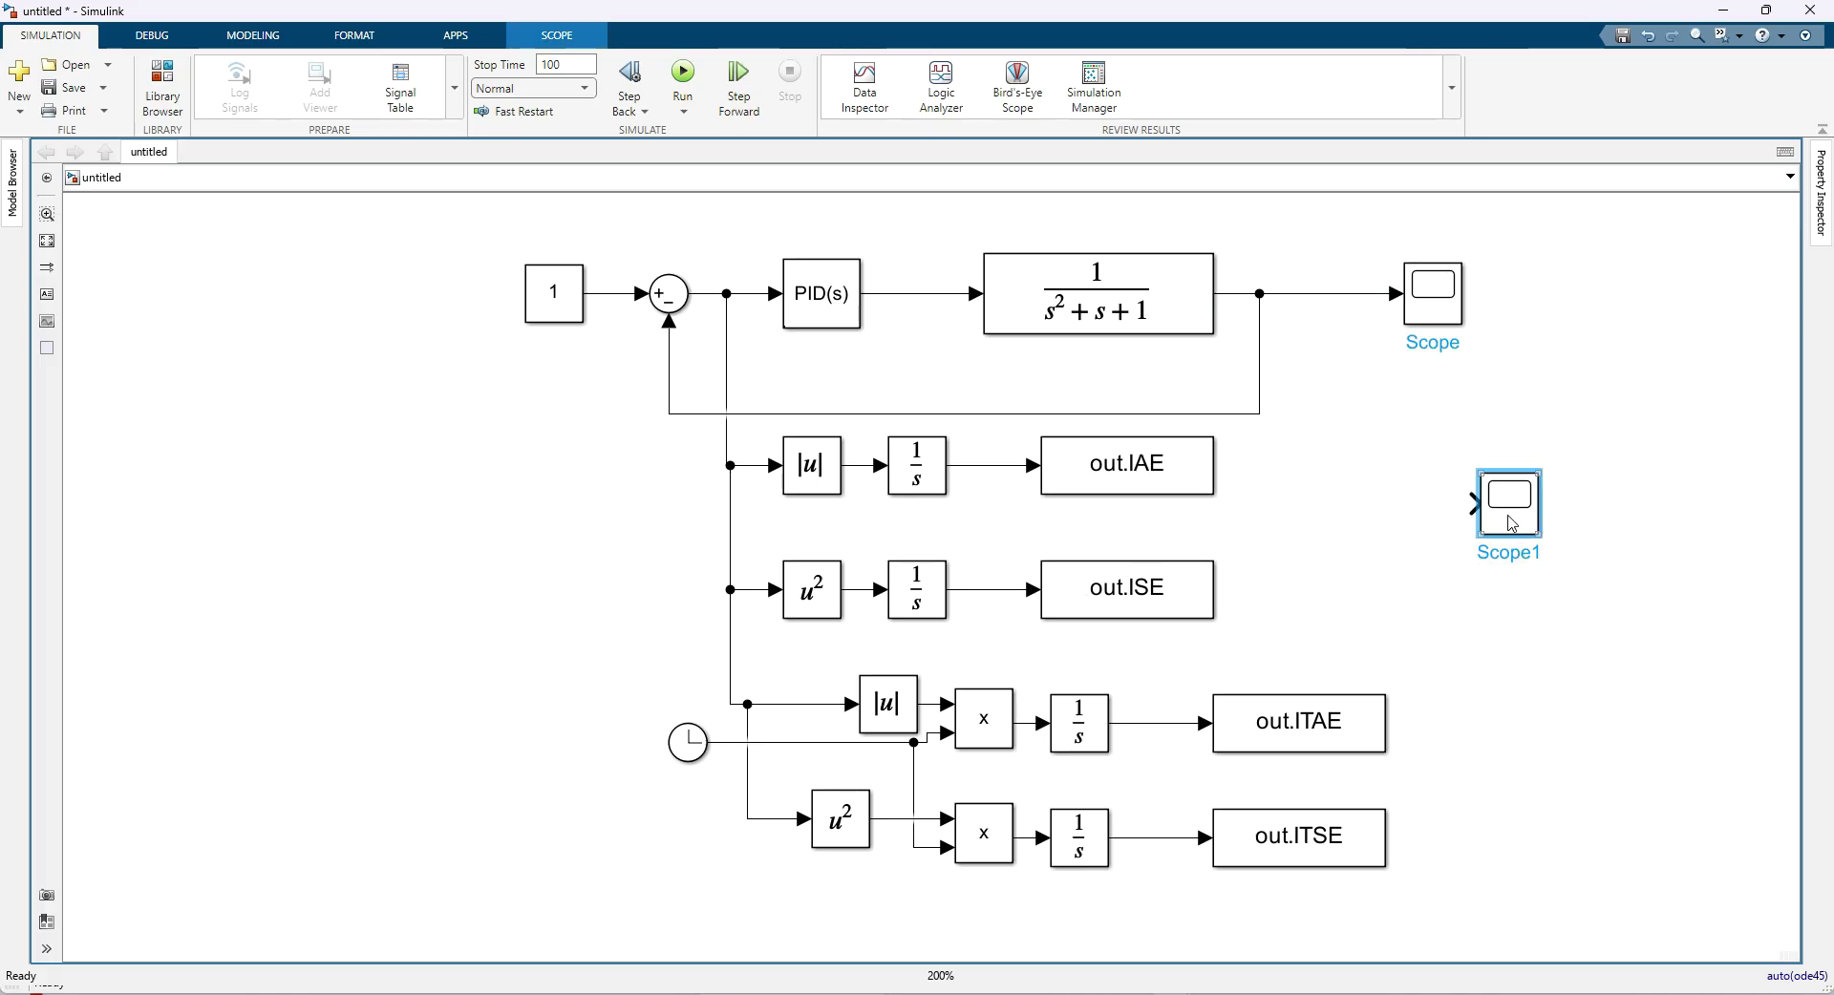
double_click(1510, 522)
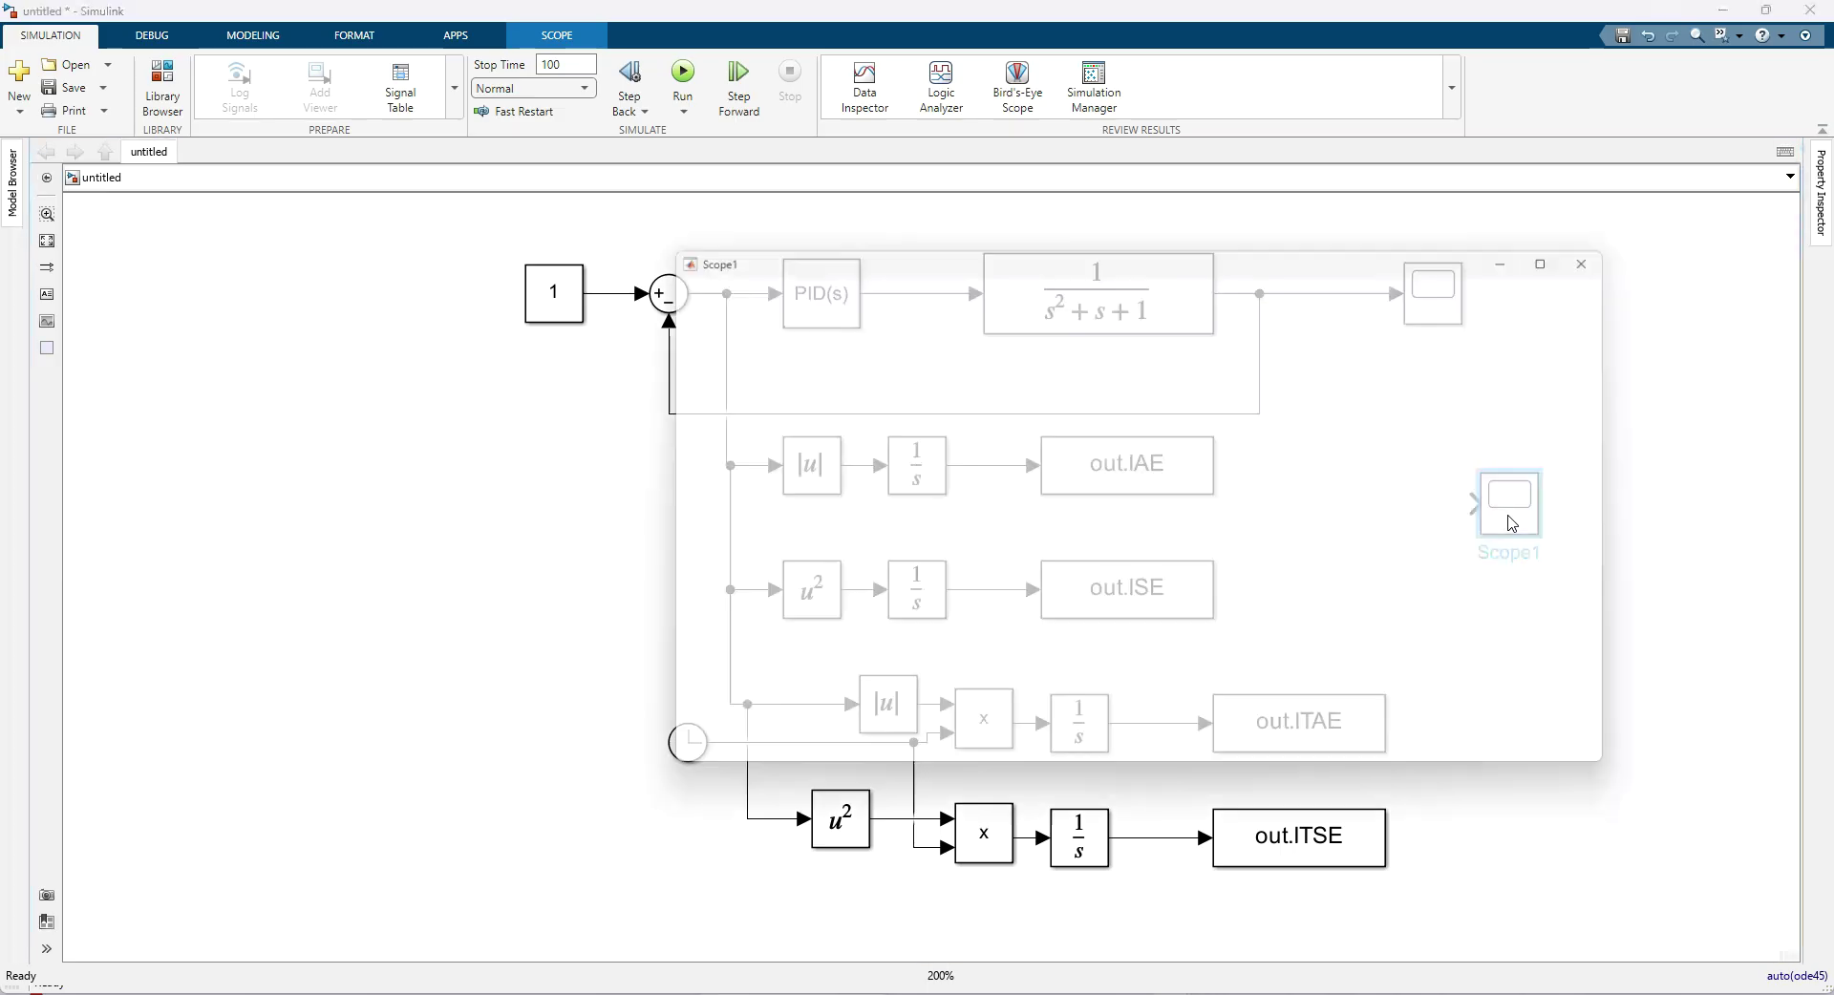
click(744, 276)
click(1469, 293)
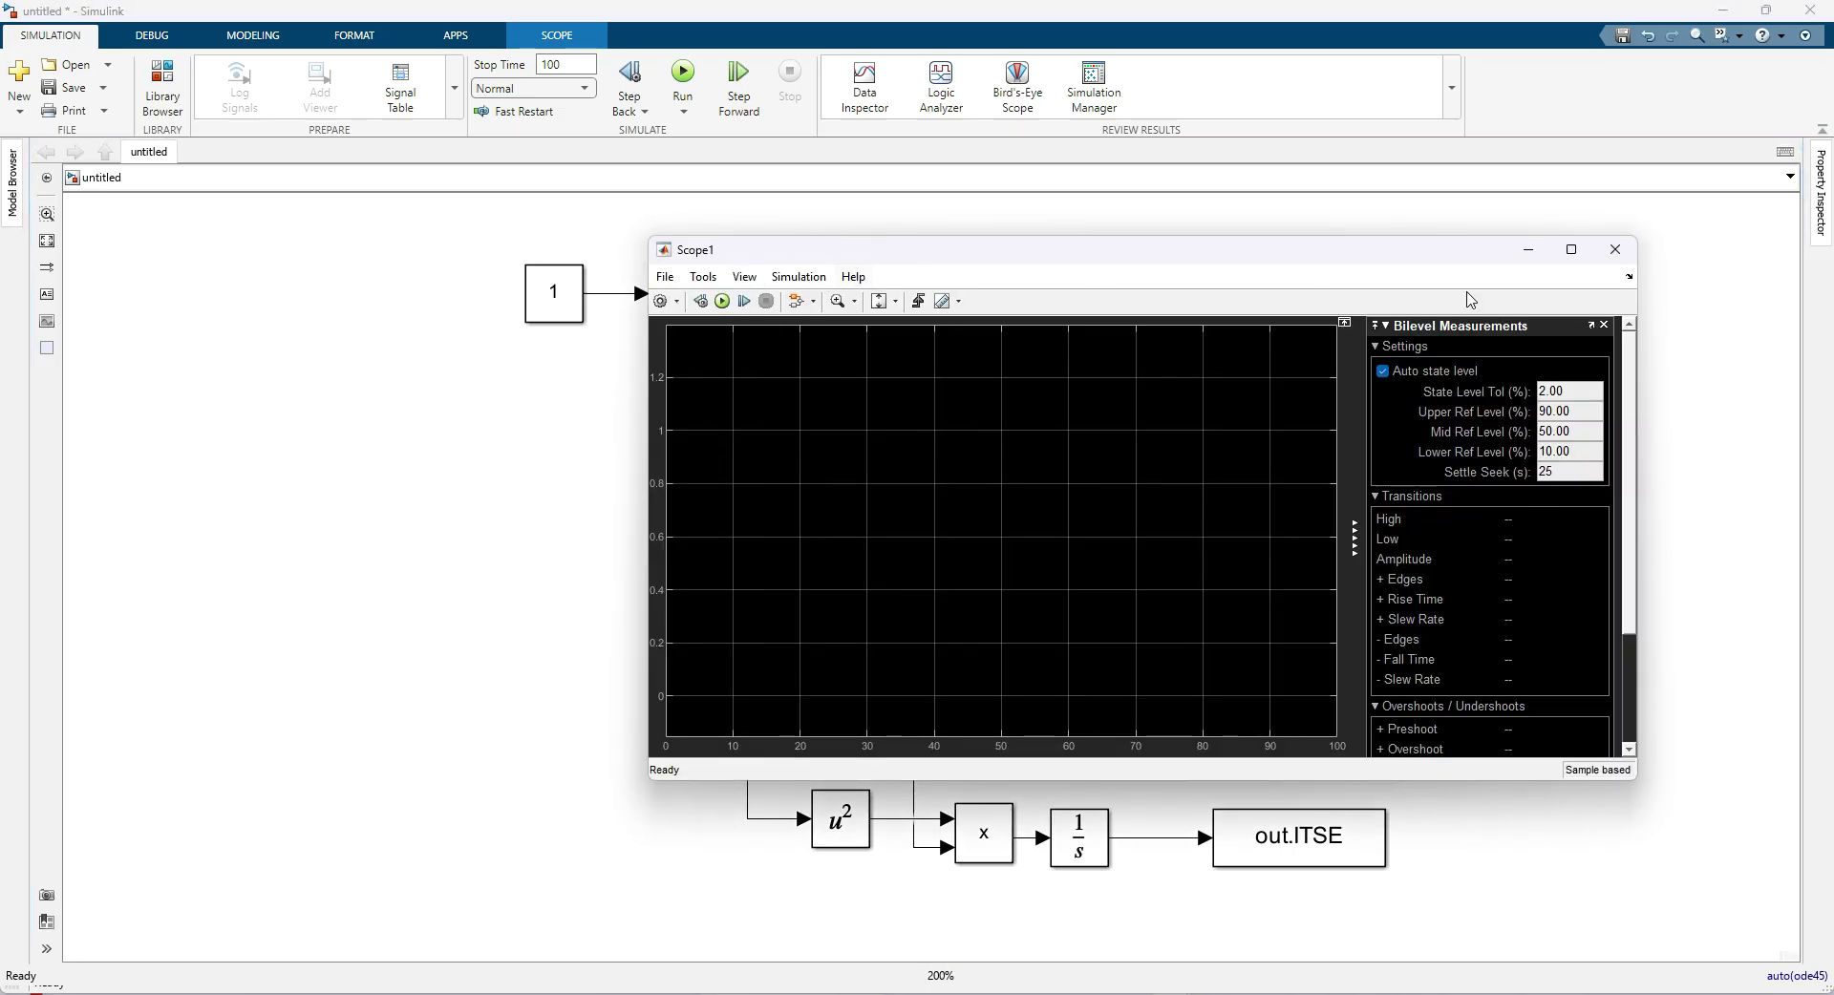
click(959, 304)
click(952, 337)
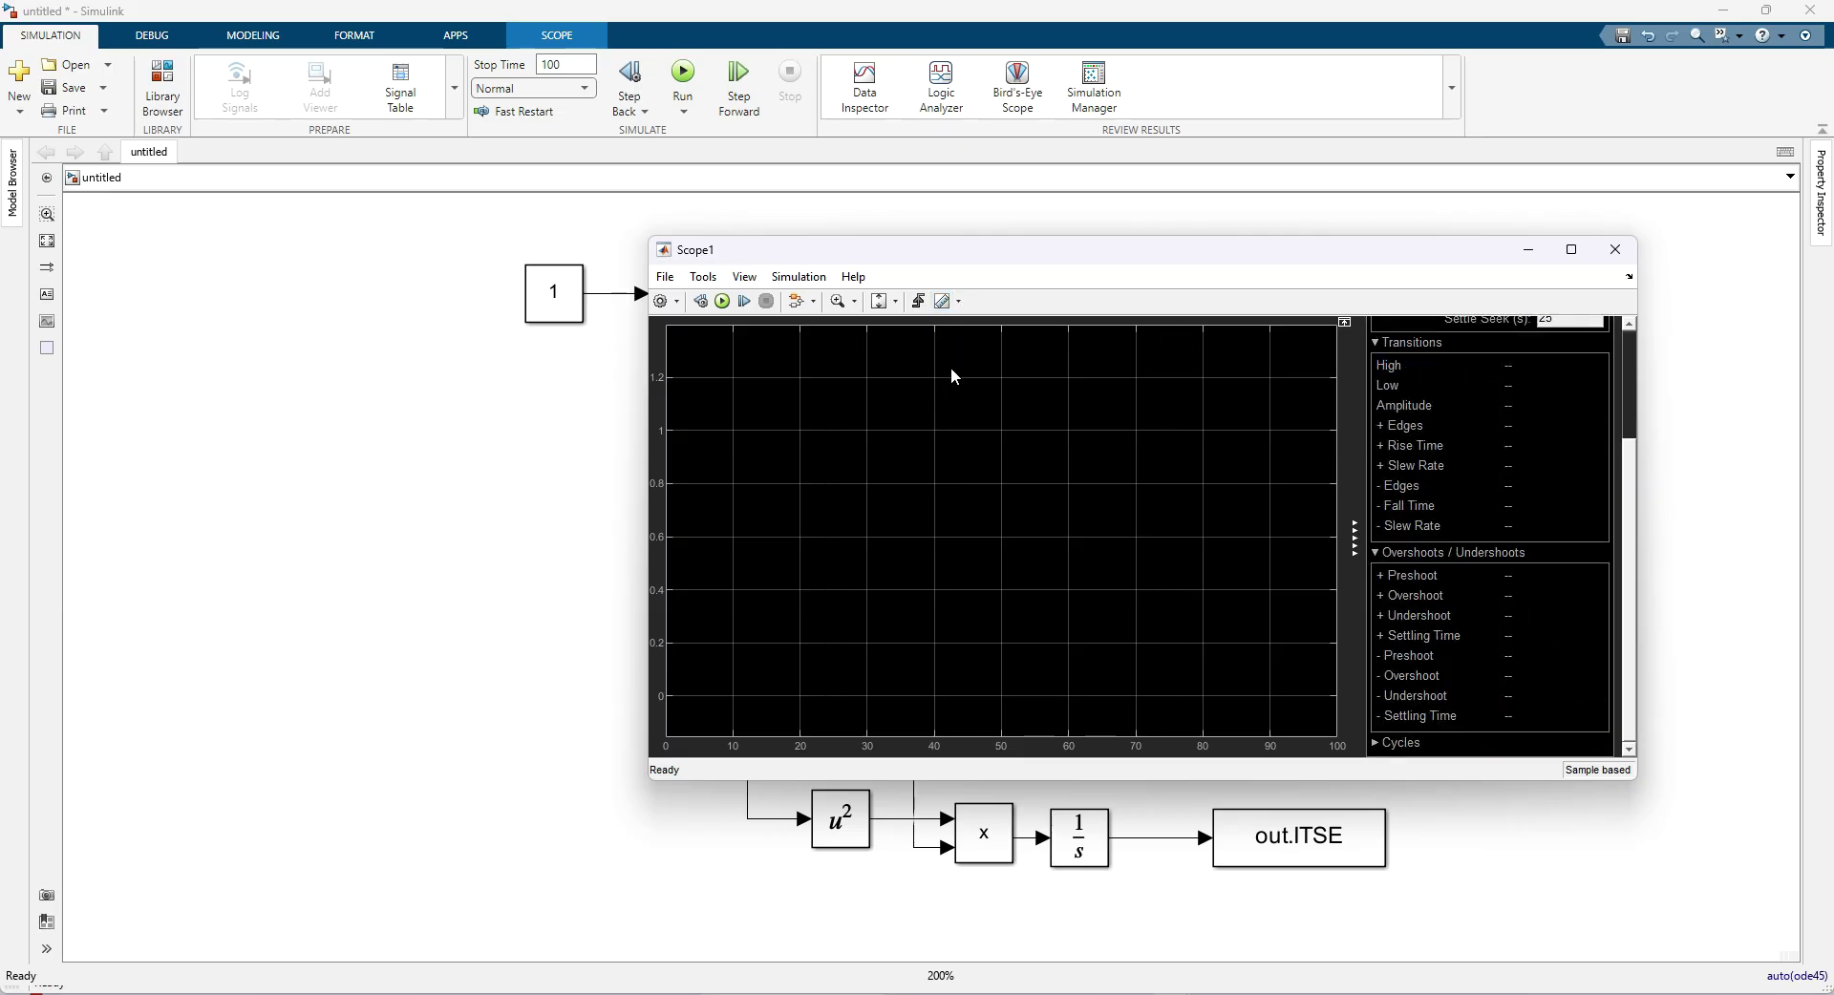
click(958, 305)
click(955, 366)
Set the copied Scope's number of input ports to 4 and enlarge the block to space out its ports.
click(744, 276)
click(787, 327)
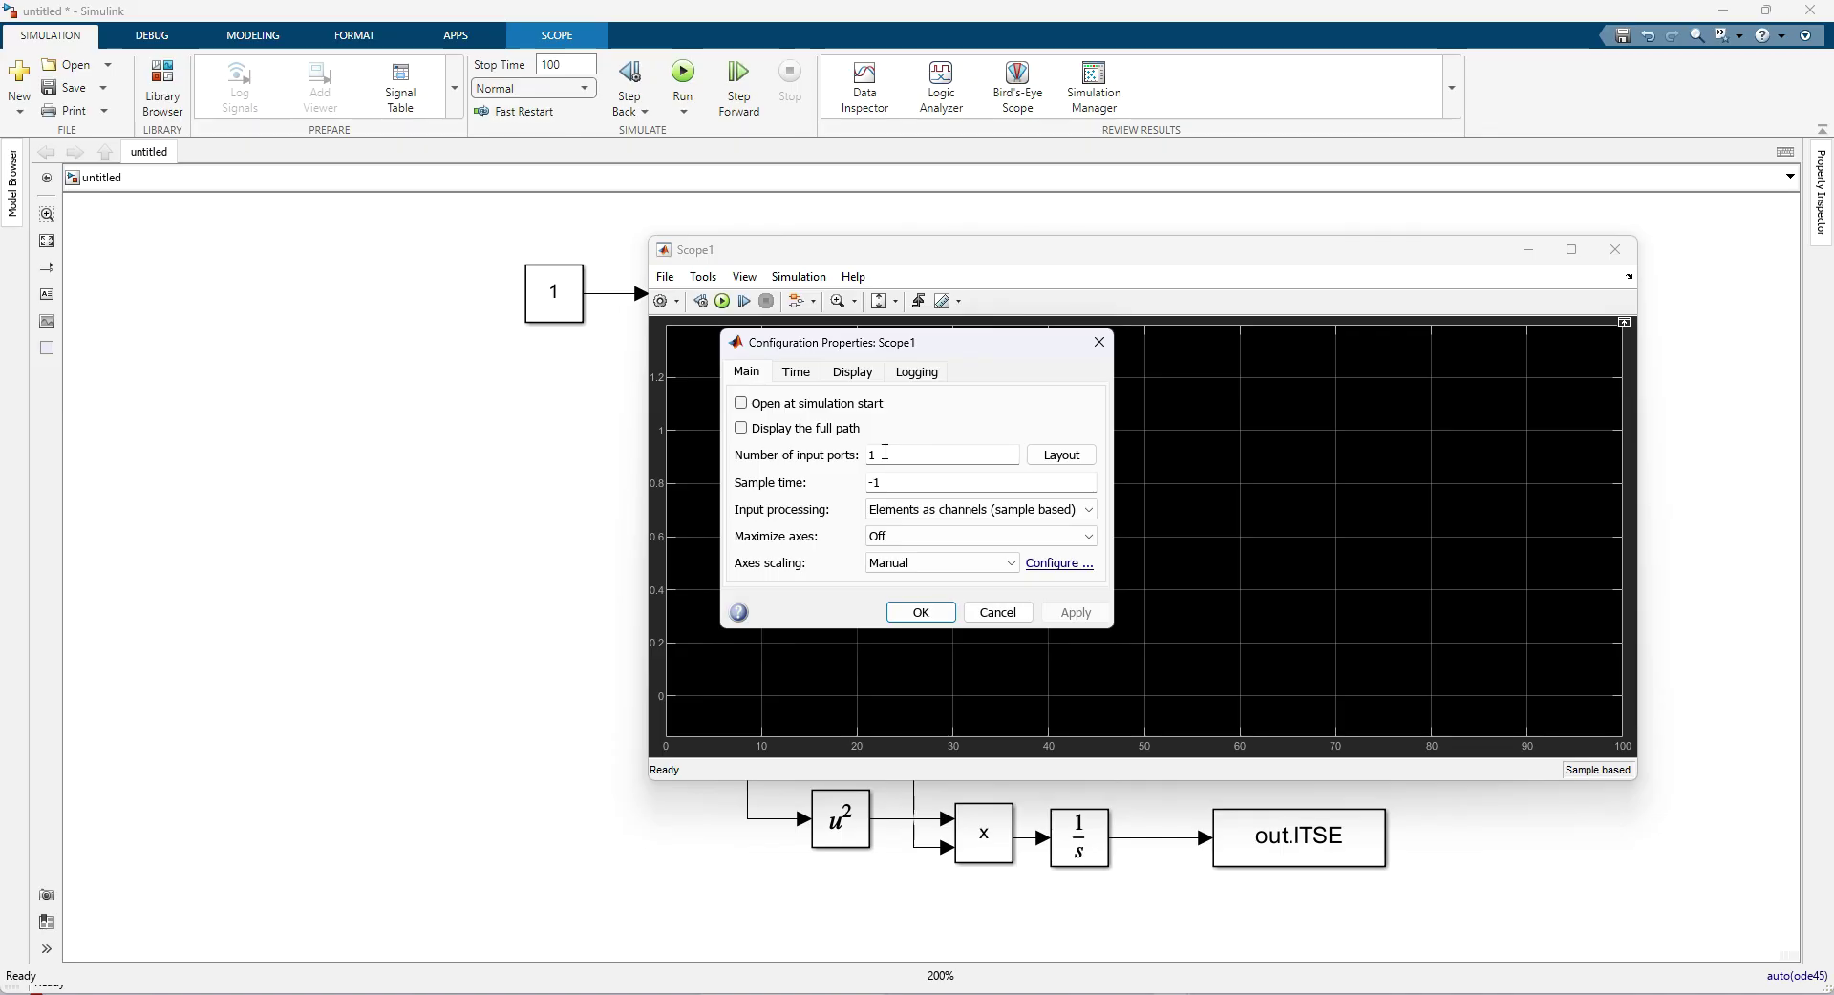
text(2)
key(Return)
click(1772, 597)
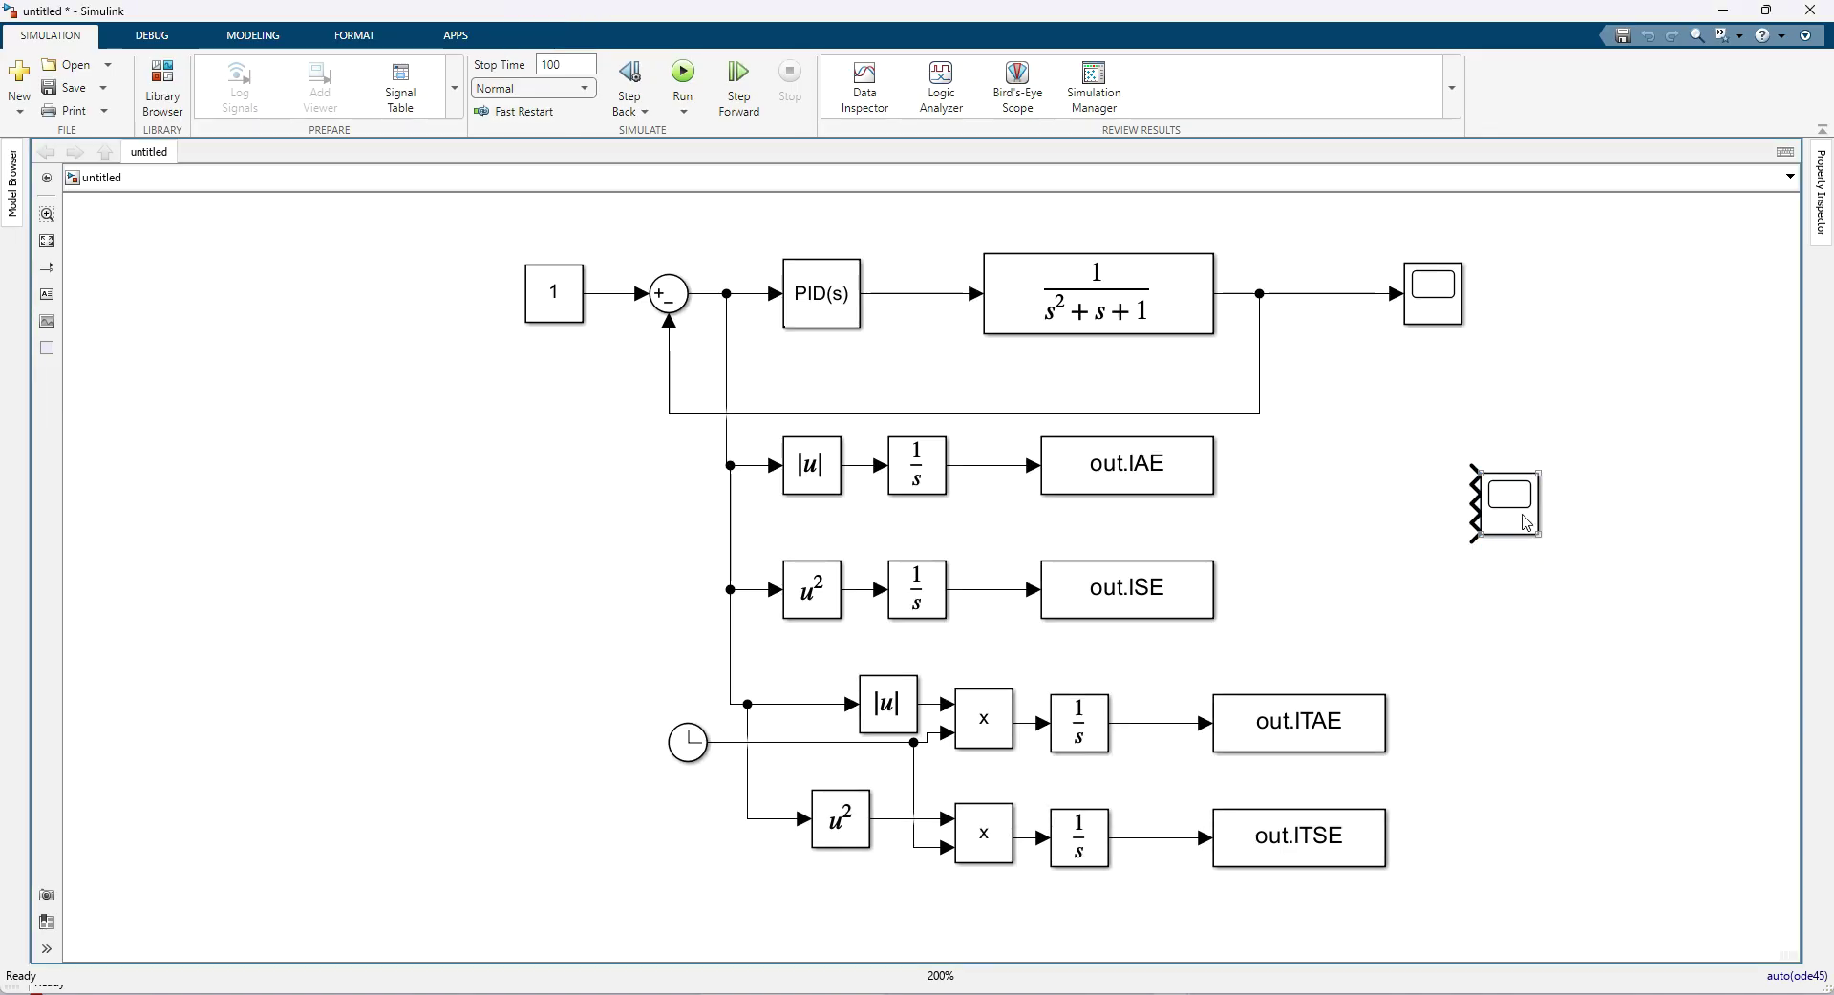
click(1551, 532)
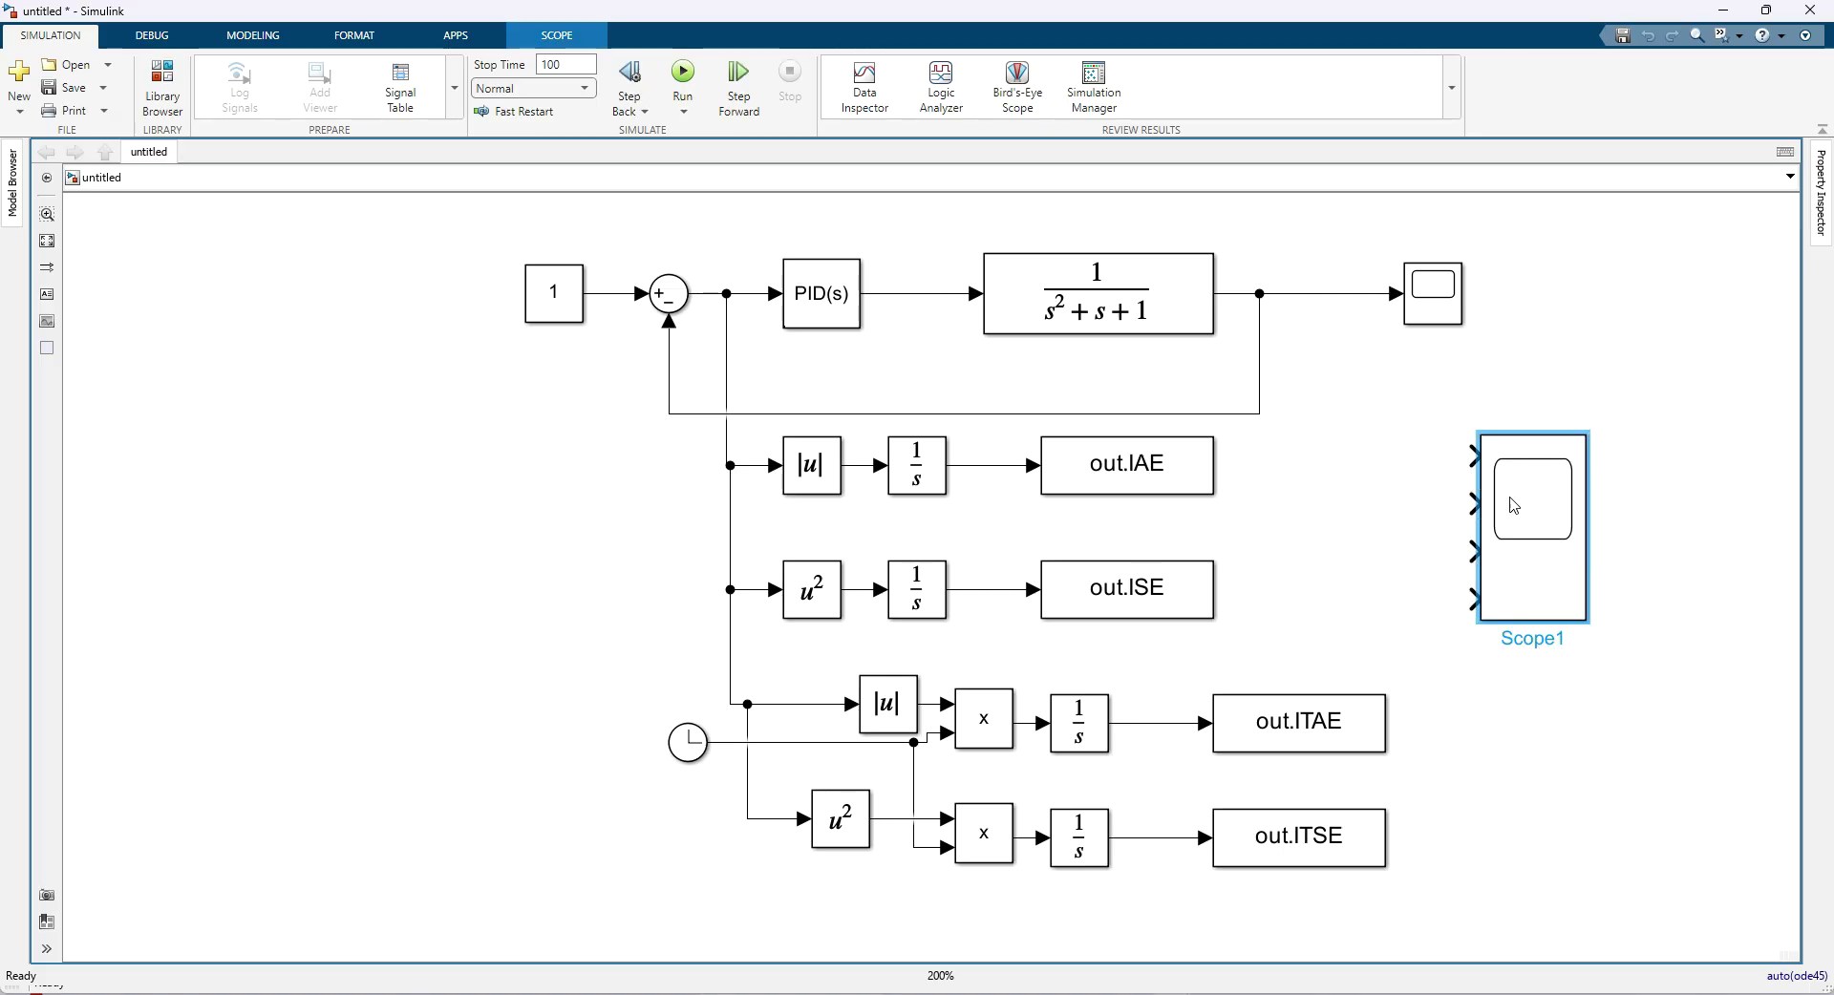
Connect the four Scope inputs, in order, to the Integrator output lines of the IAE, ISE, ITAE and ITSE branches.
mouse_move(1475, 461)
mouse_down()
mouse_move(1019, 397)
mouse_move(976, 465)
mouse_up()
drag(1474, 504, 983, 590)
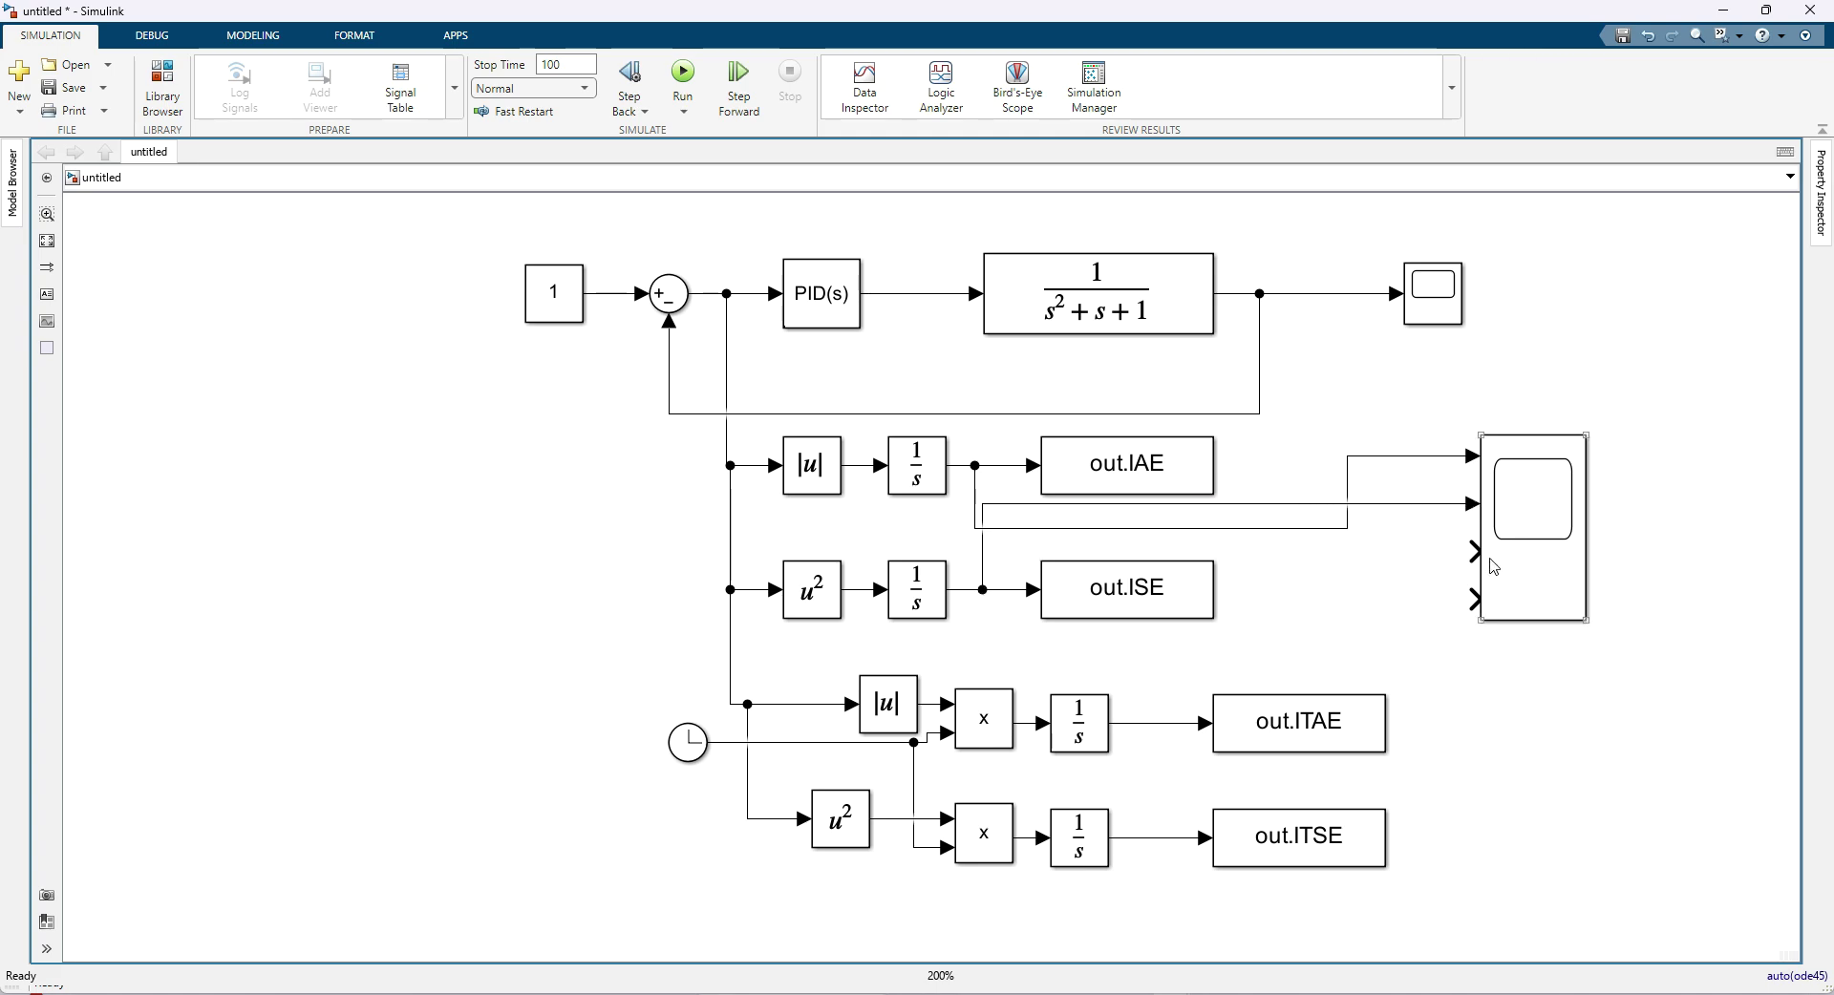
drag(1476, 551, 1167, 723)
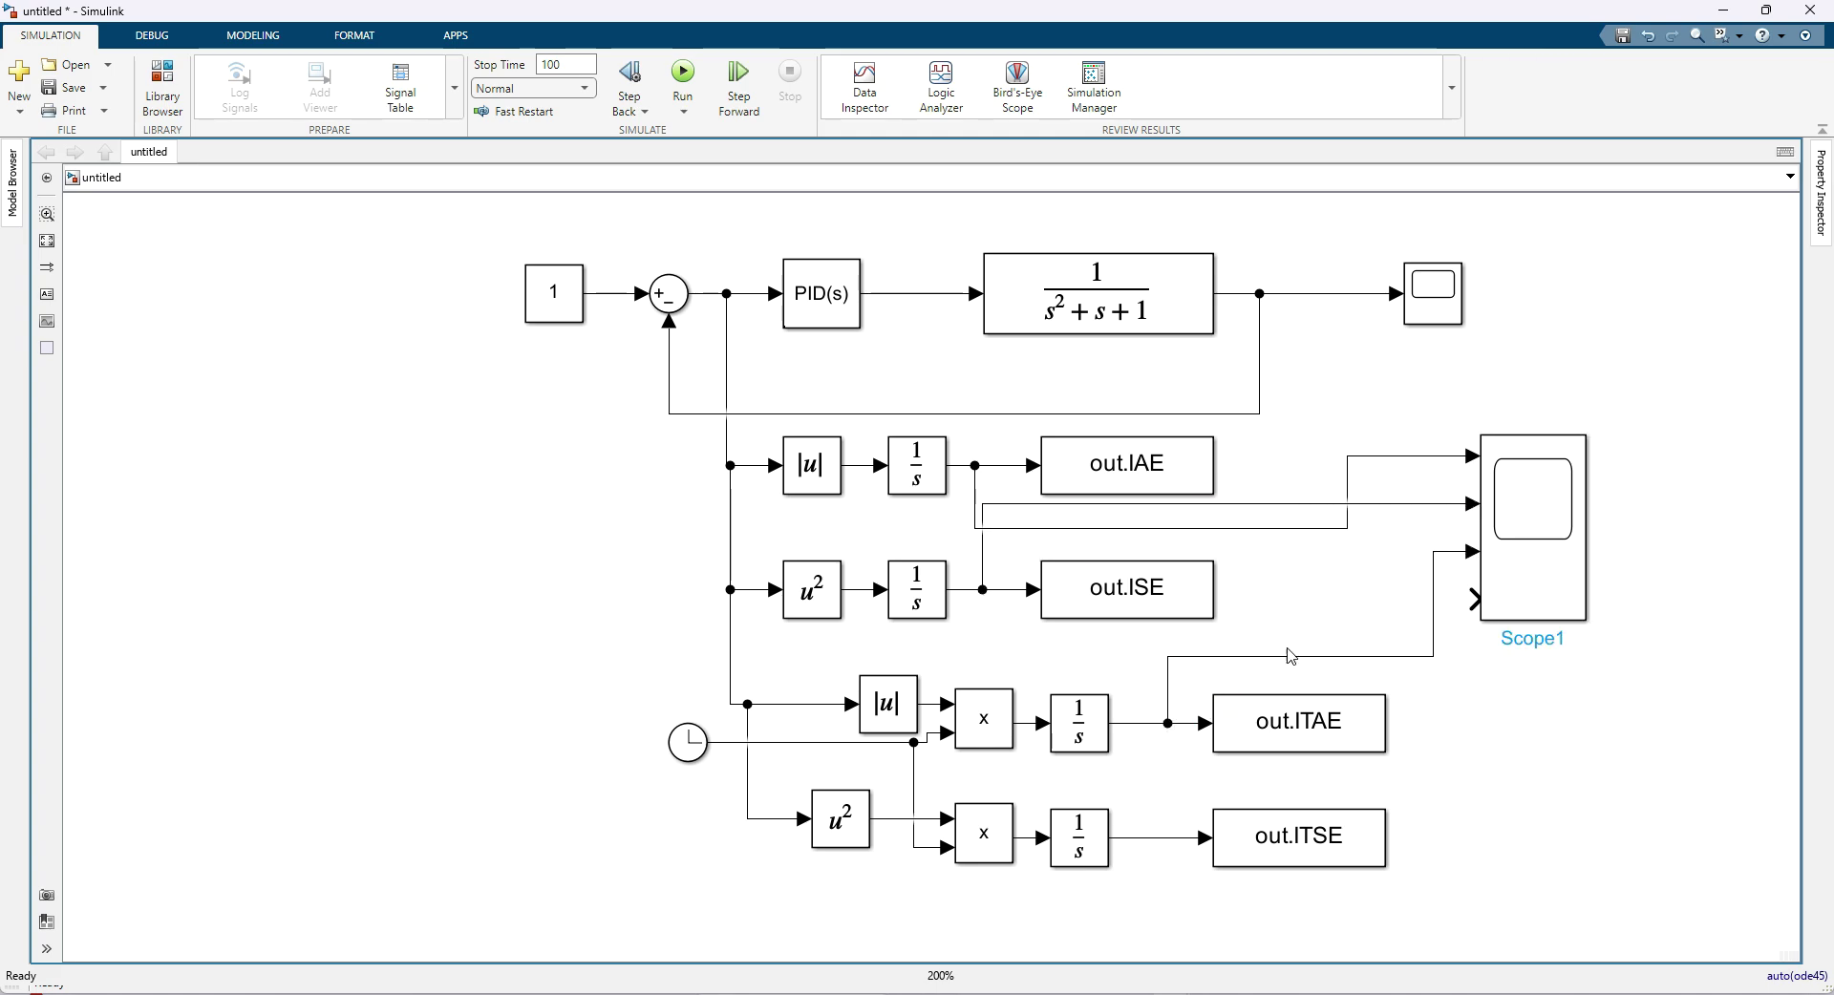
drag(1472, 599, 1155, 837)
Run the simulation from the four-input Scope and show the legend on its plot.
double_click(1540, 556)
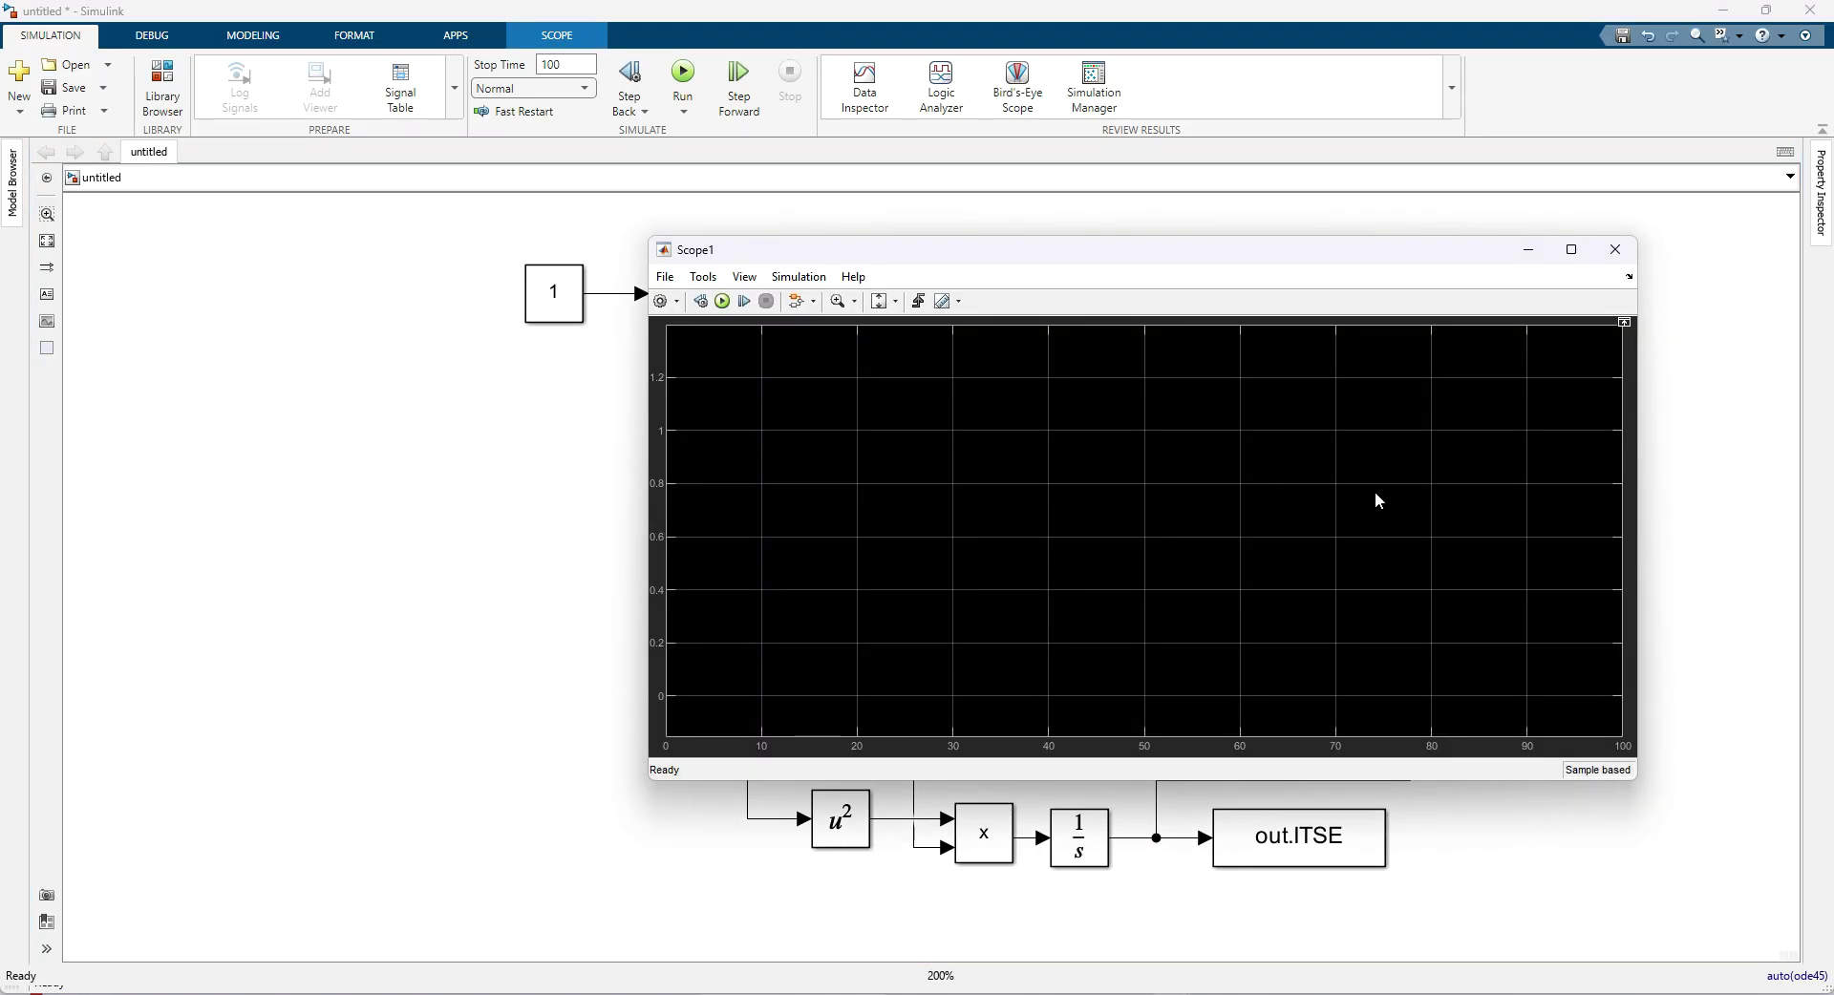
click(722, 302)
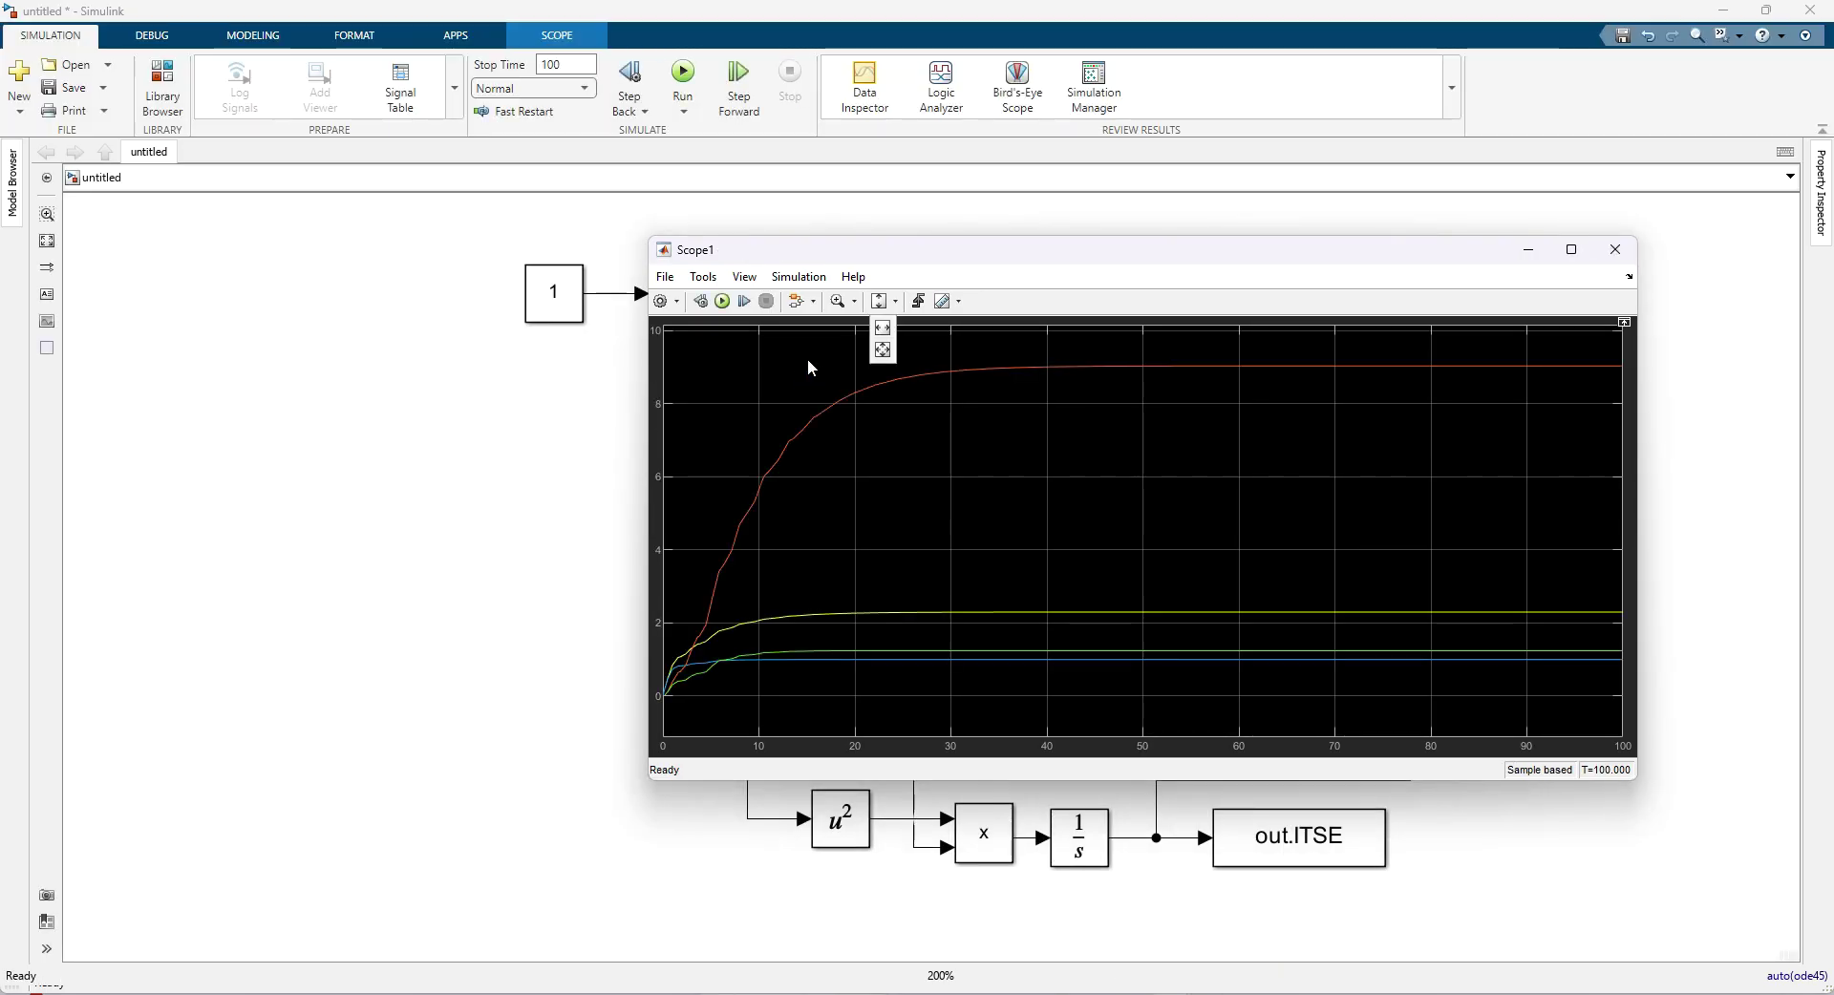
drag(1108, 272, 1090, 232)
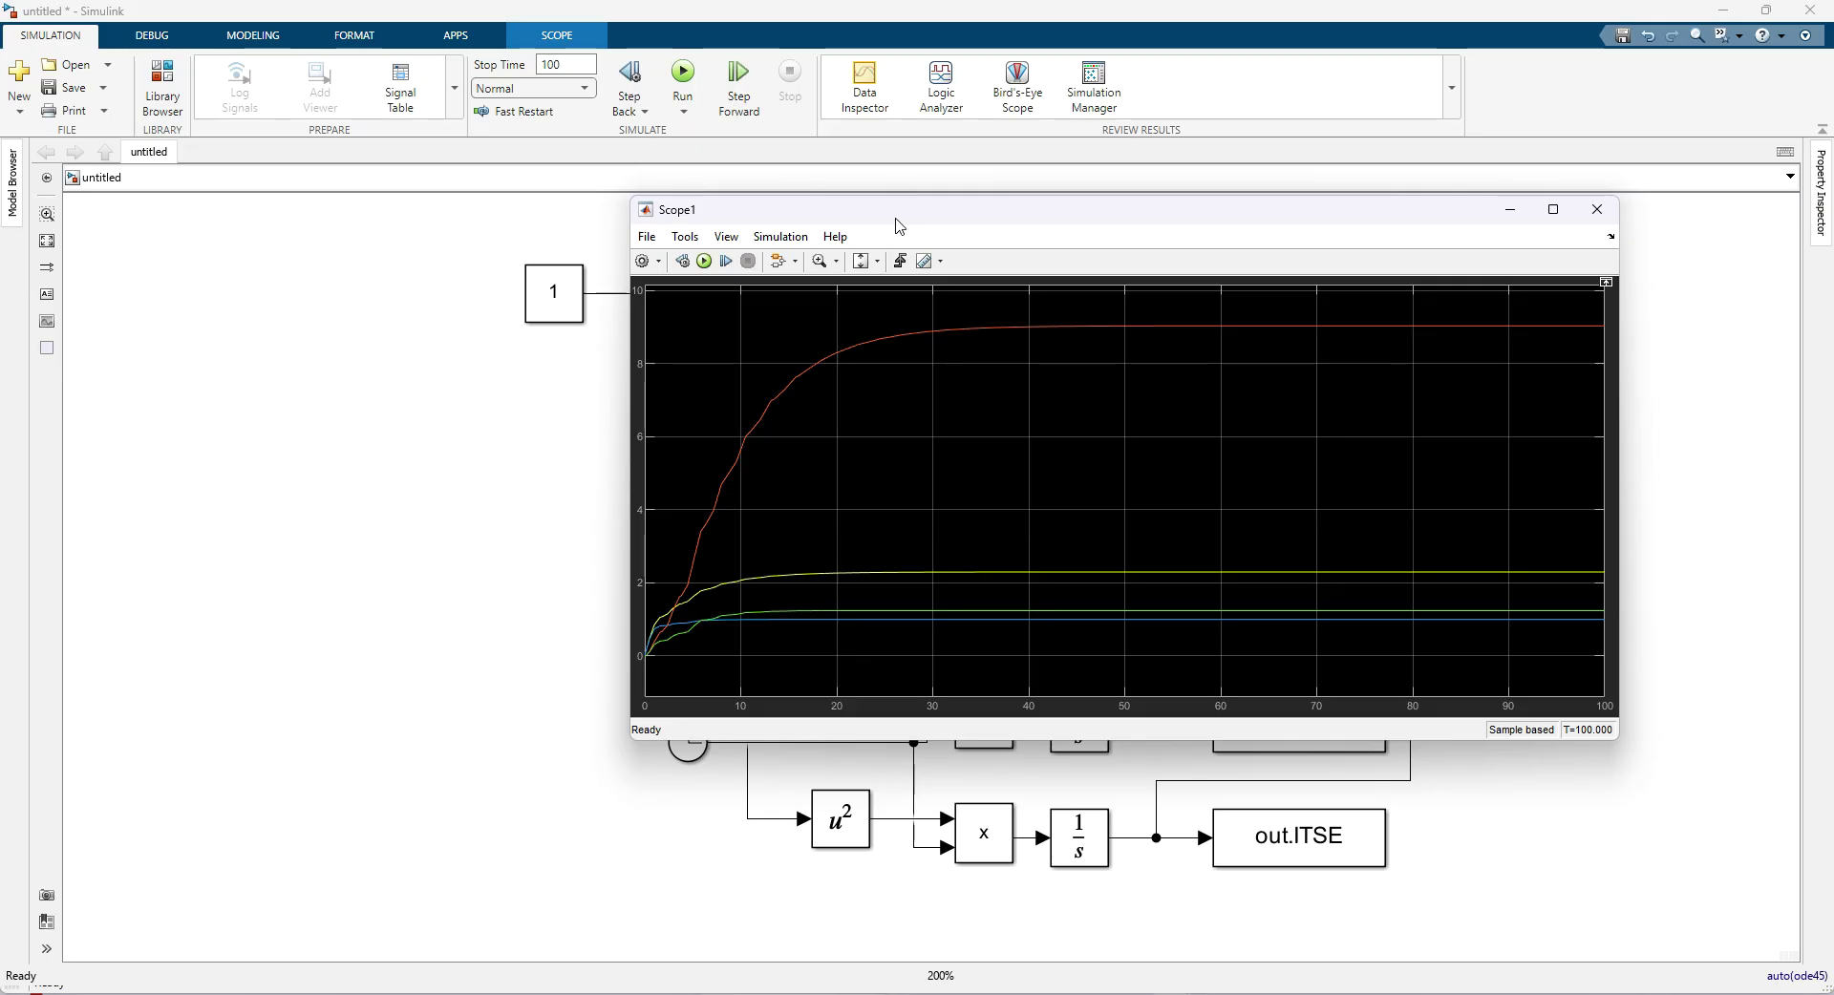
click(726, 236)
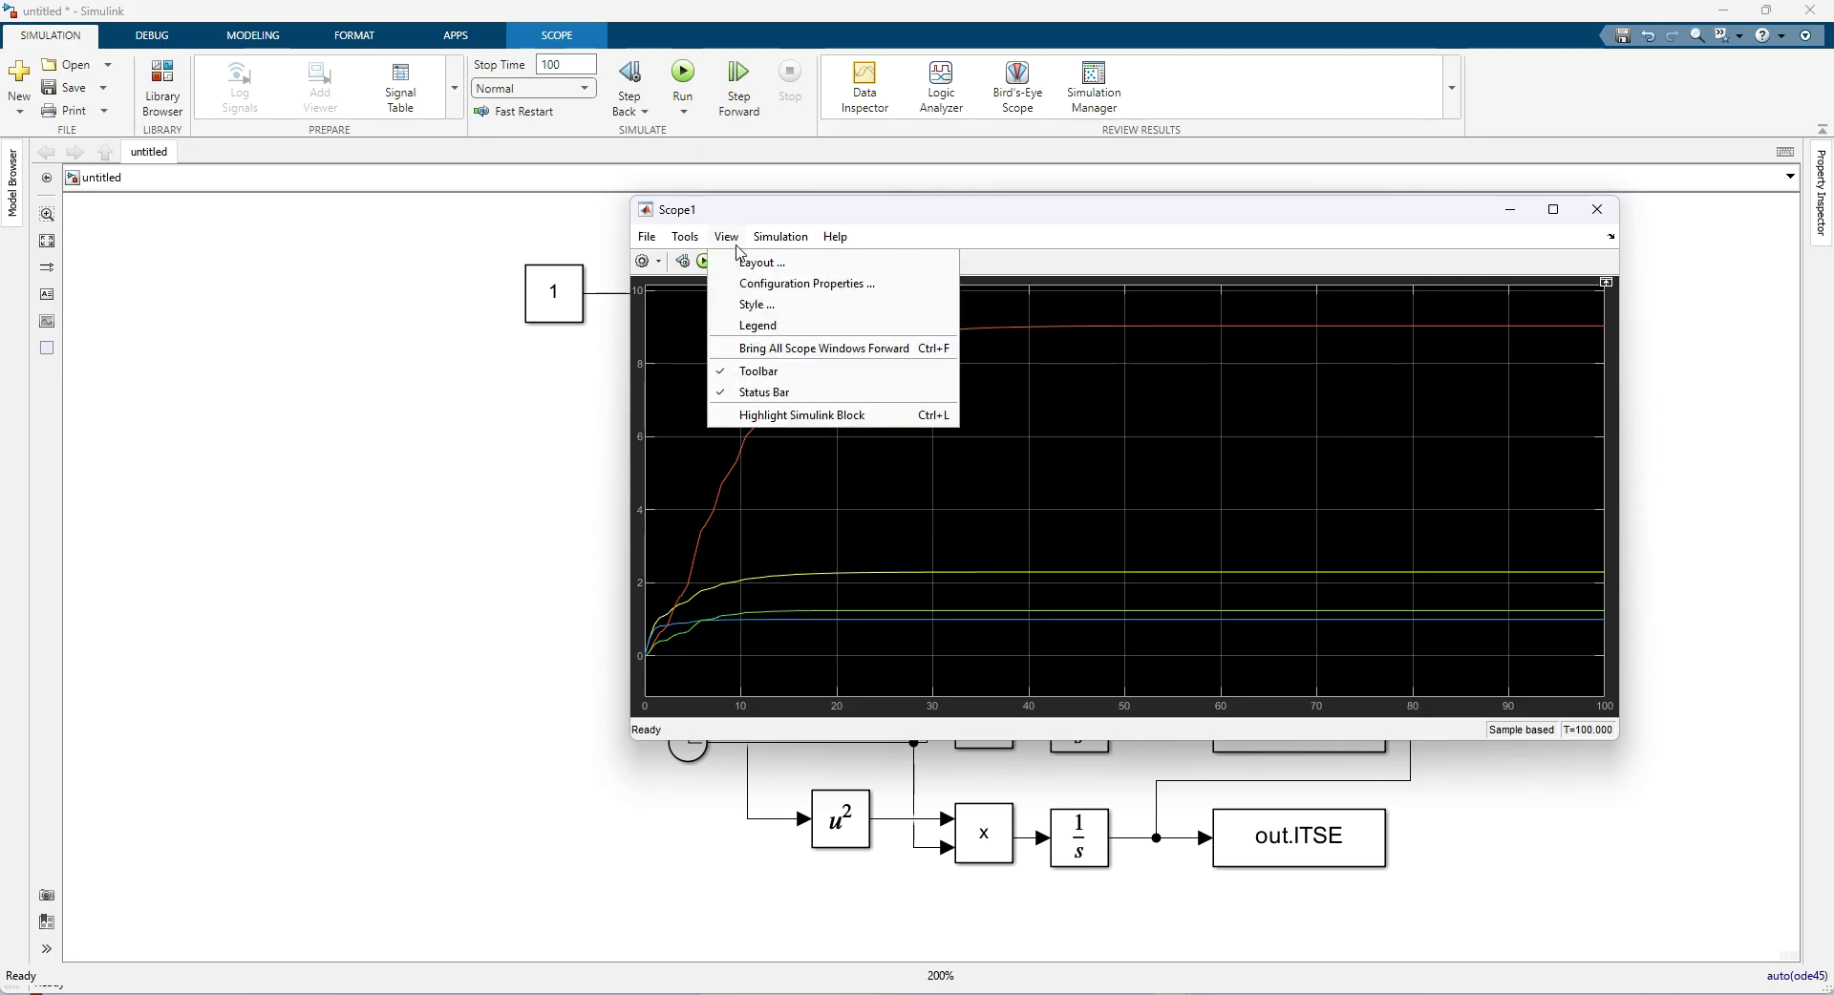
click(767, 326)
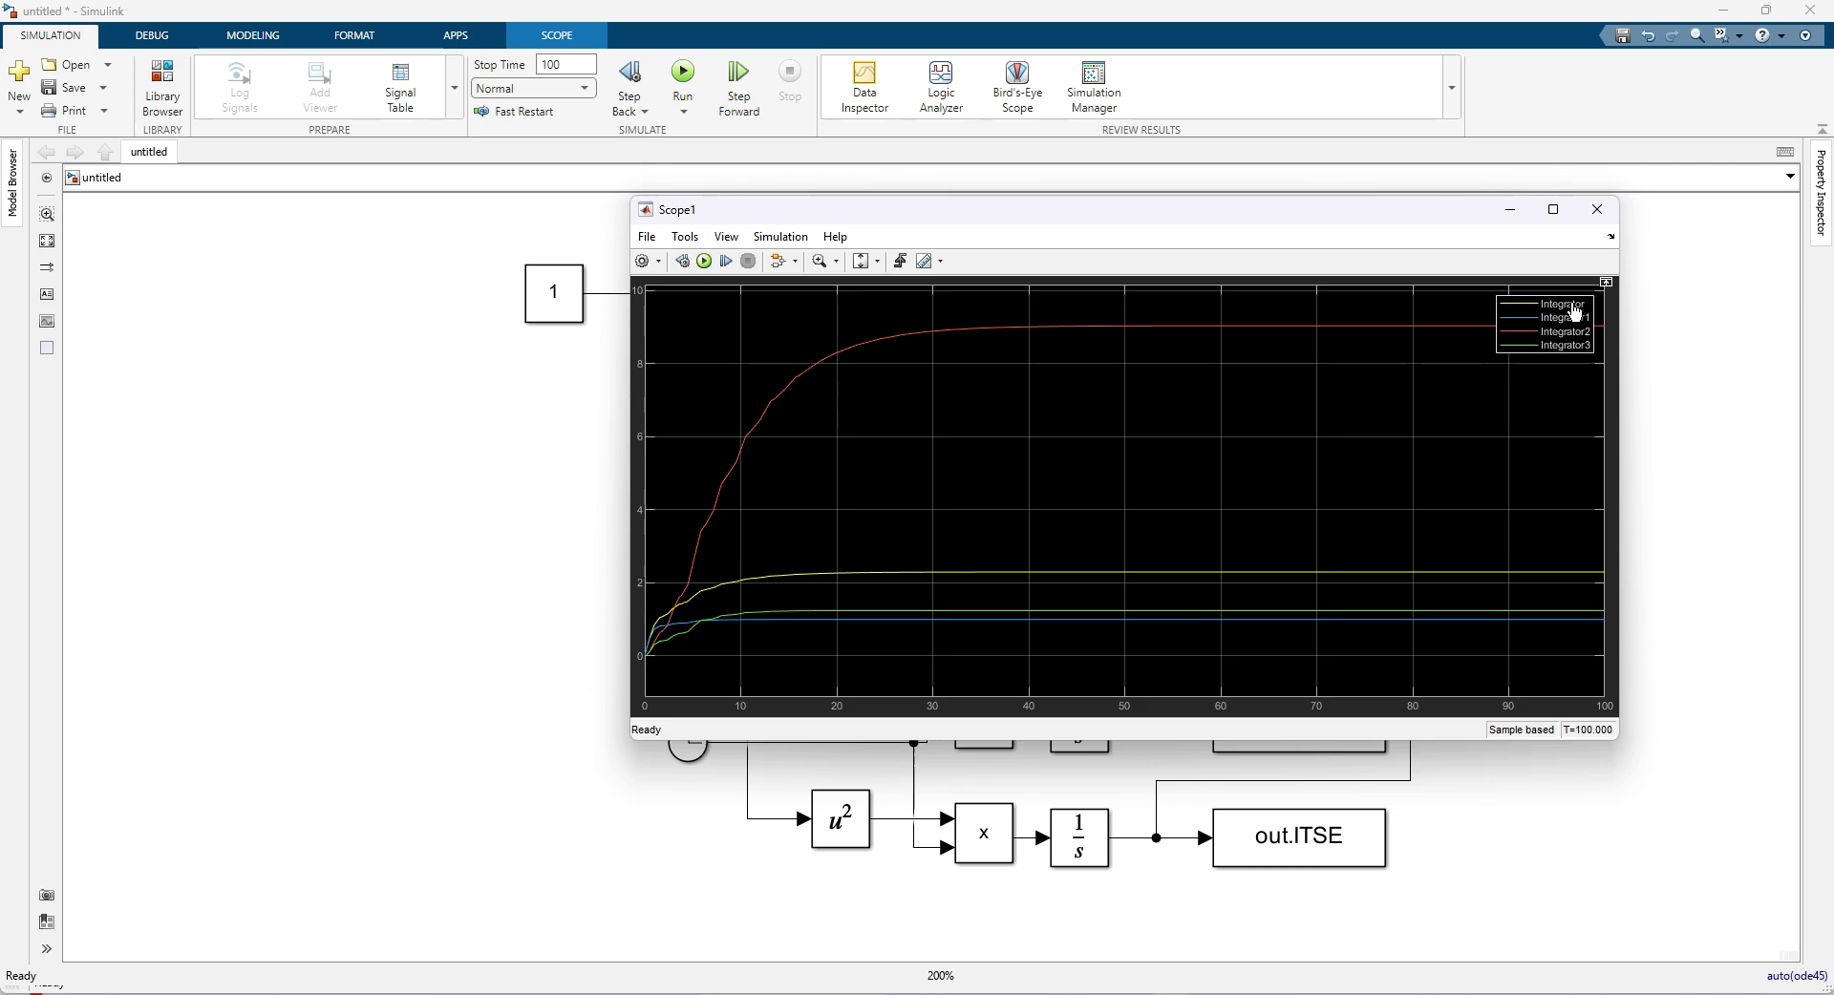
click(1660, 340)
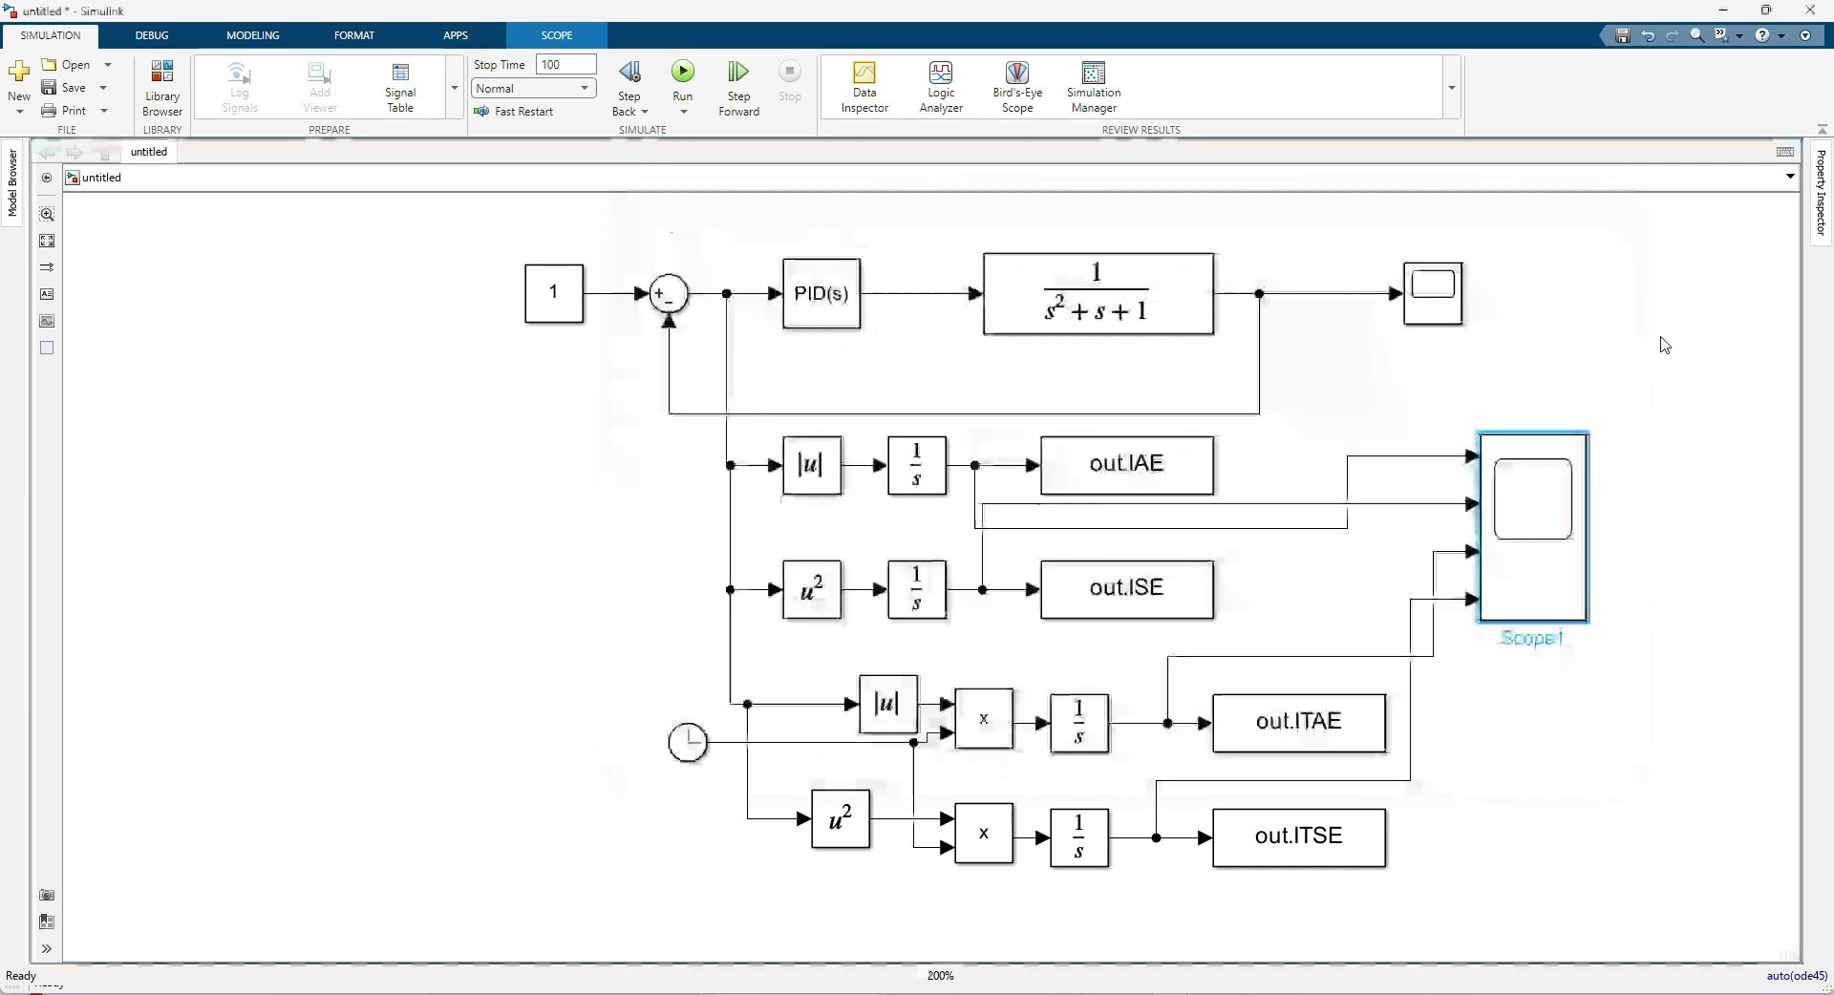
Label the Scope's first two input signal lines IAE and ISE.
double_click(1243, 535)
text(IAE)
click(1245, 541)
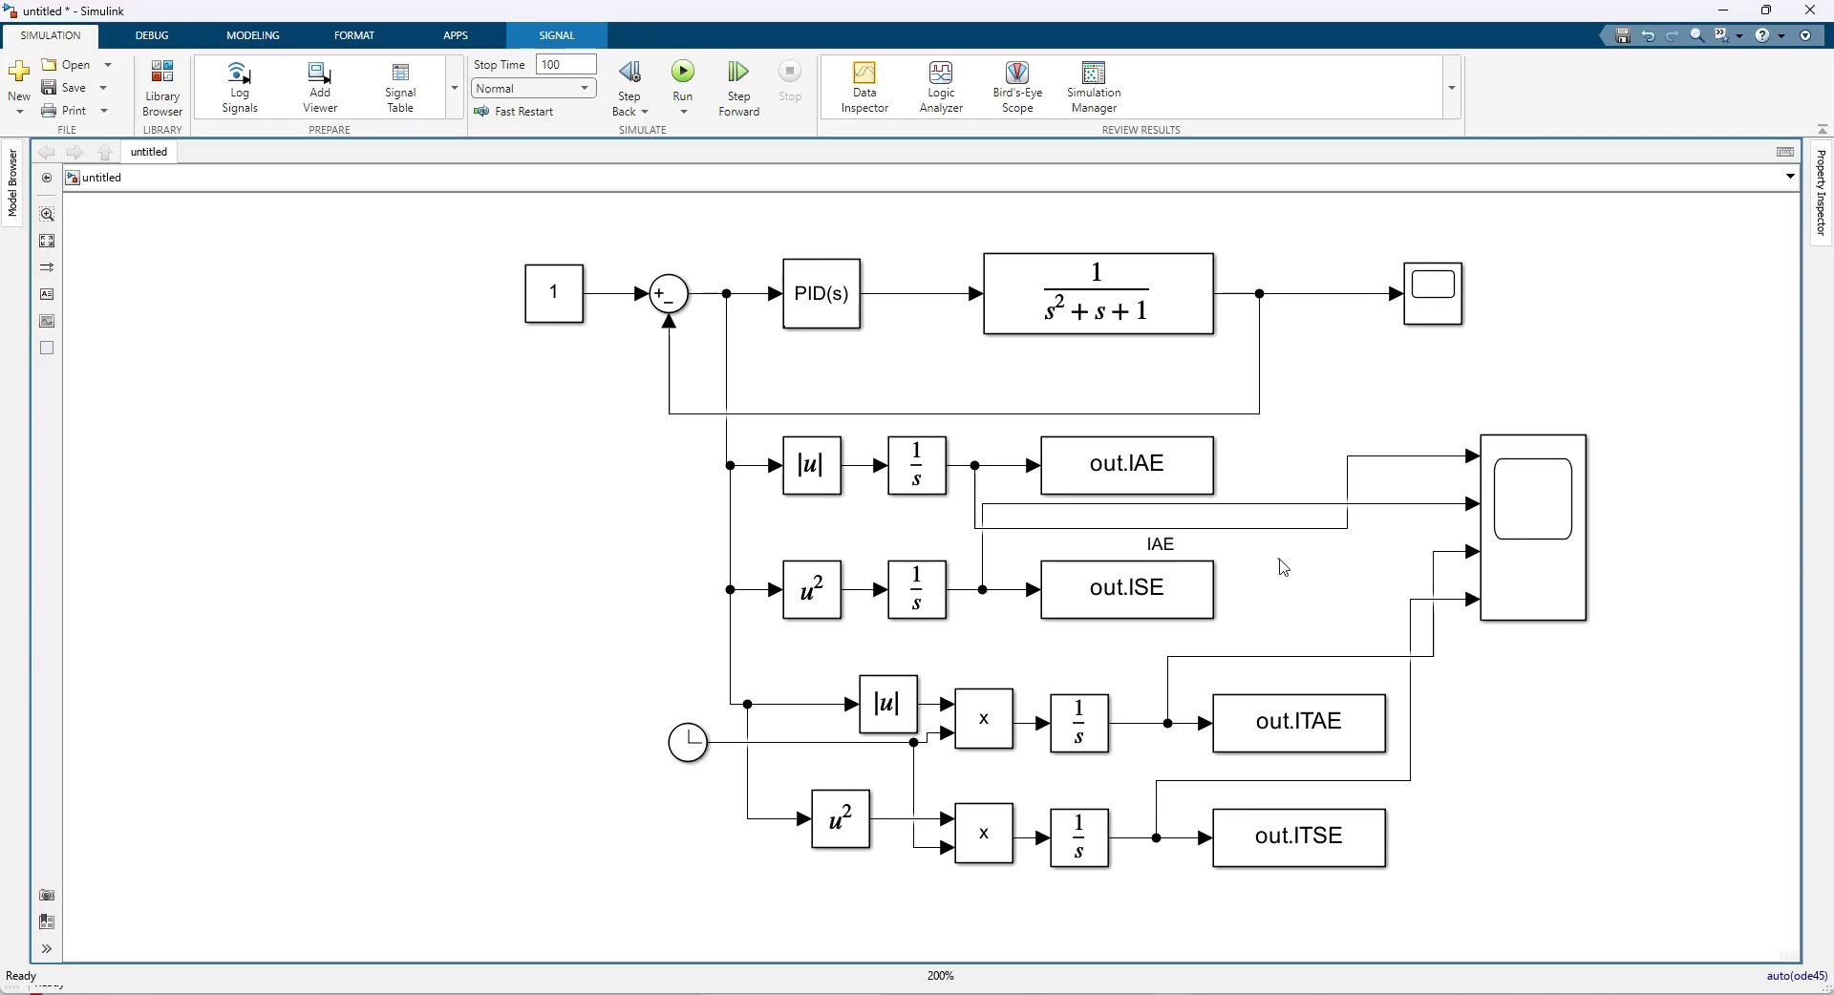
click(1280, 504)
text(ISE)
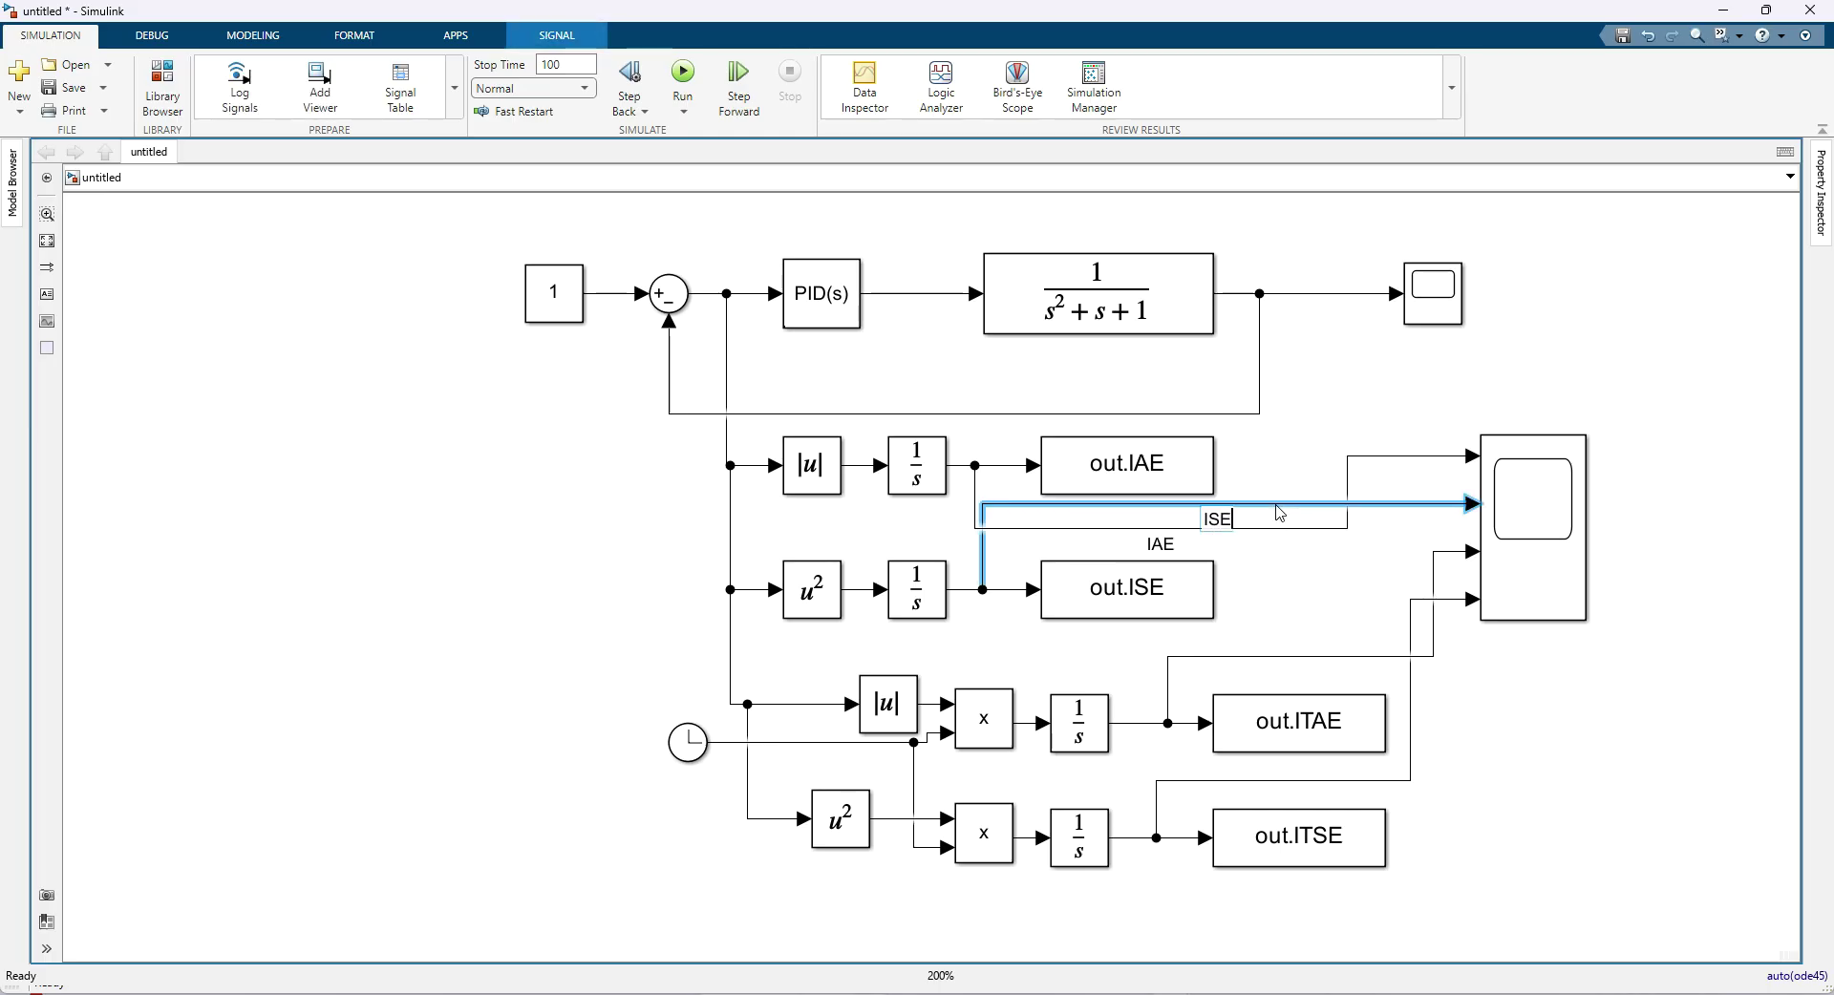
click(1311, 549)
Label the Scope's third and fourth input signal lines ITAE and ITSE.
double_click(1313, 657)
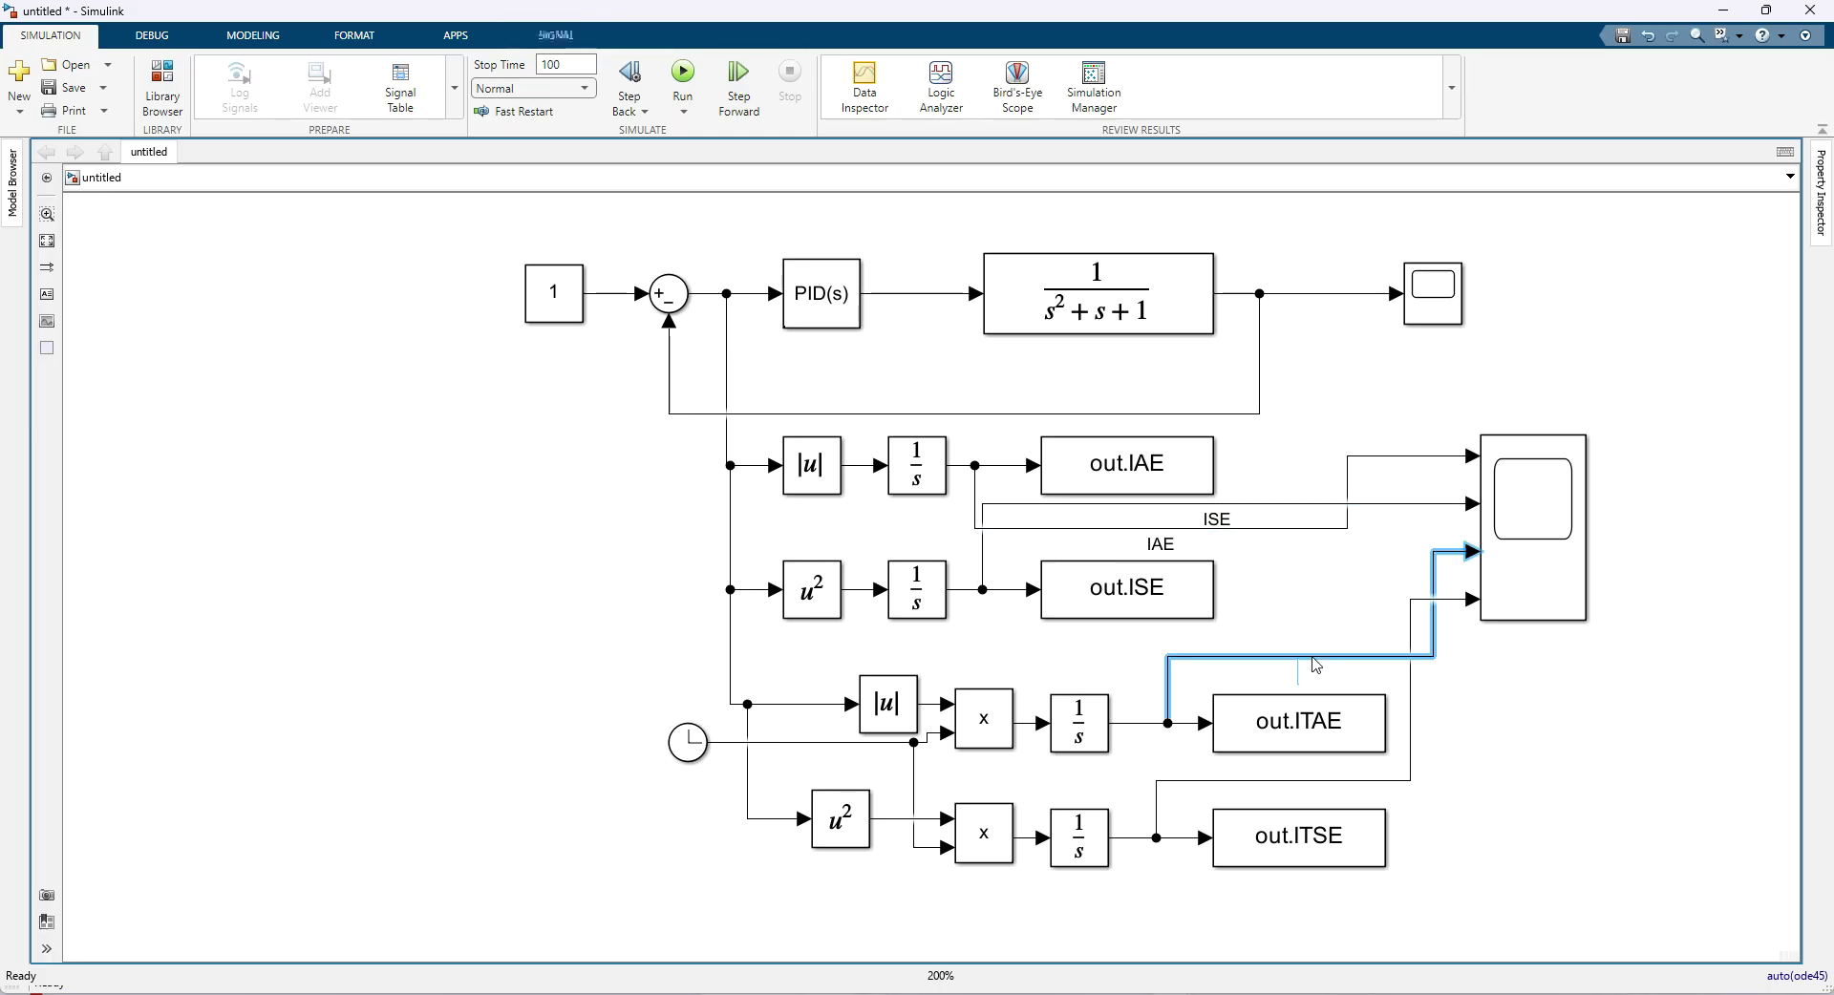
text(ITAE)
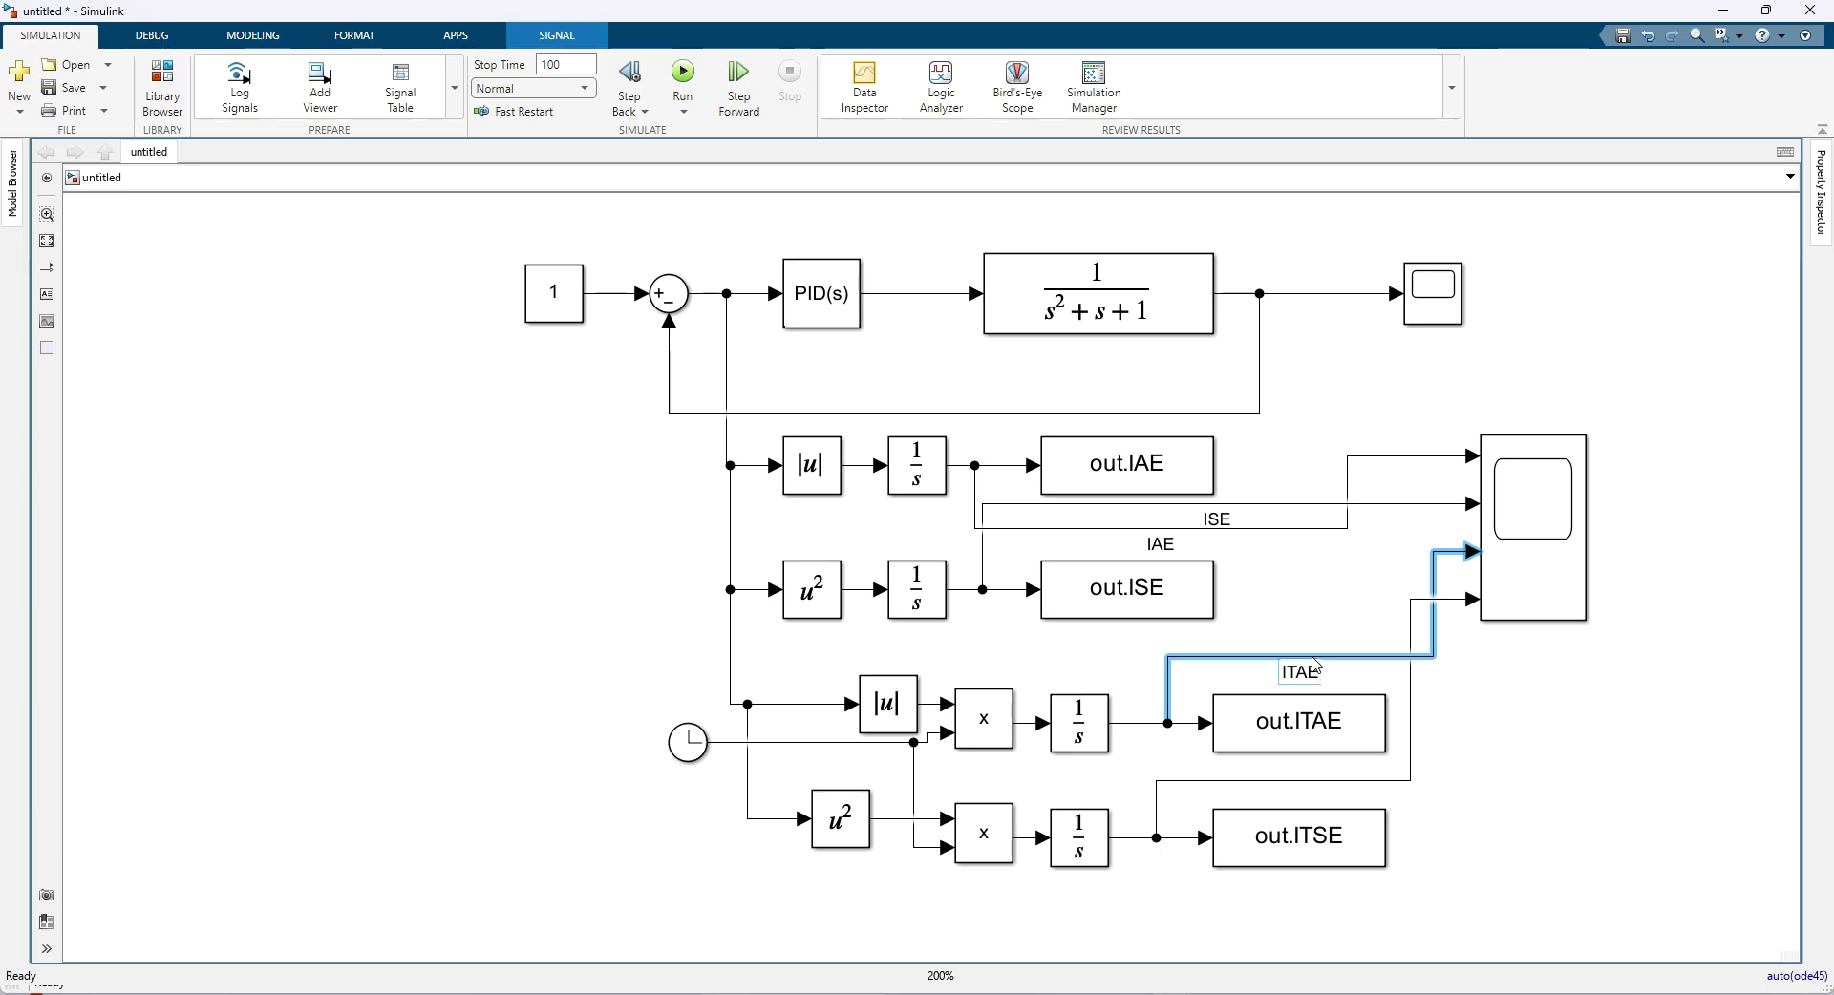
double_click(1315, 780)
text(IYSE)
key(BackSpace)
key(BackSpace)
key(BackSpace)
key(BackSpace)
text(ITSE)
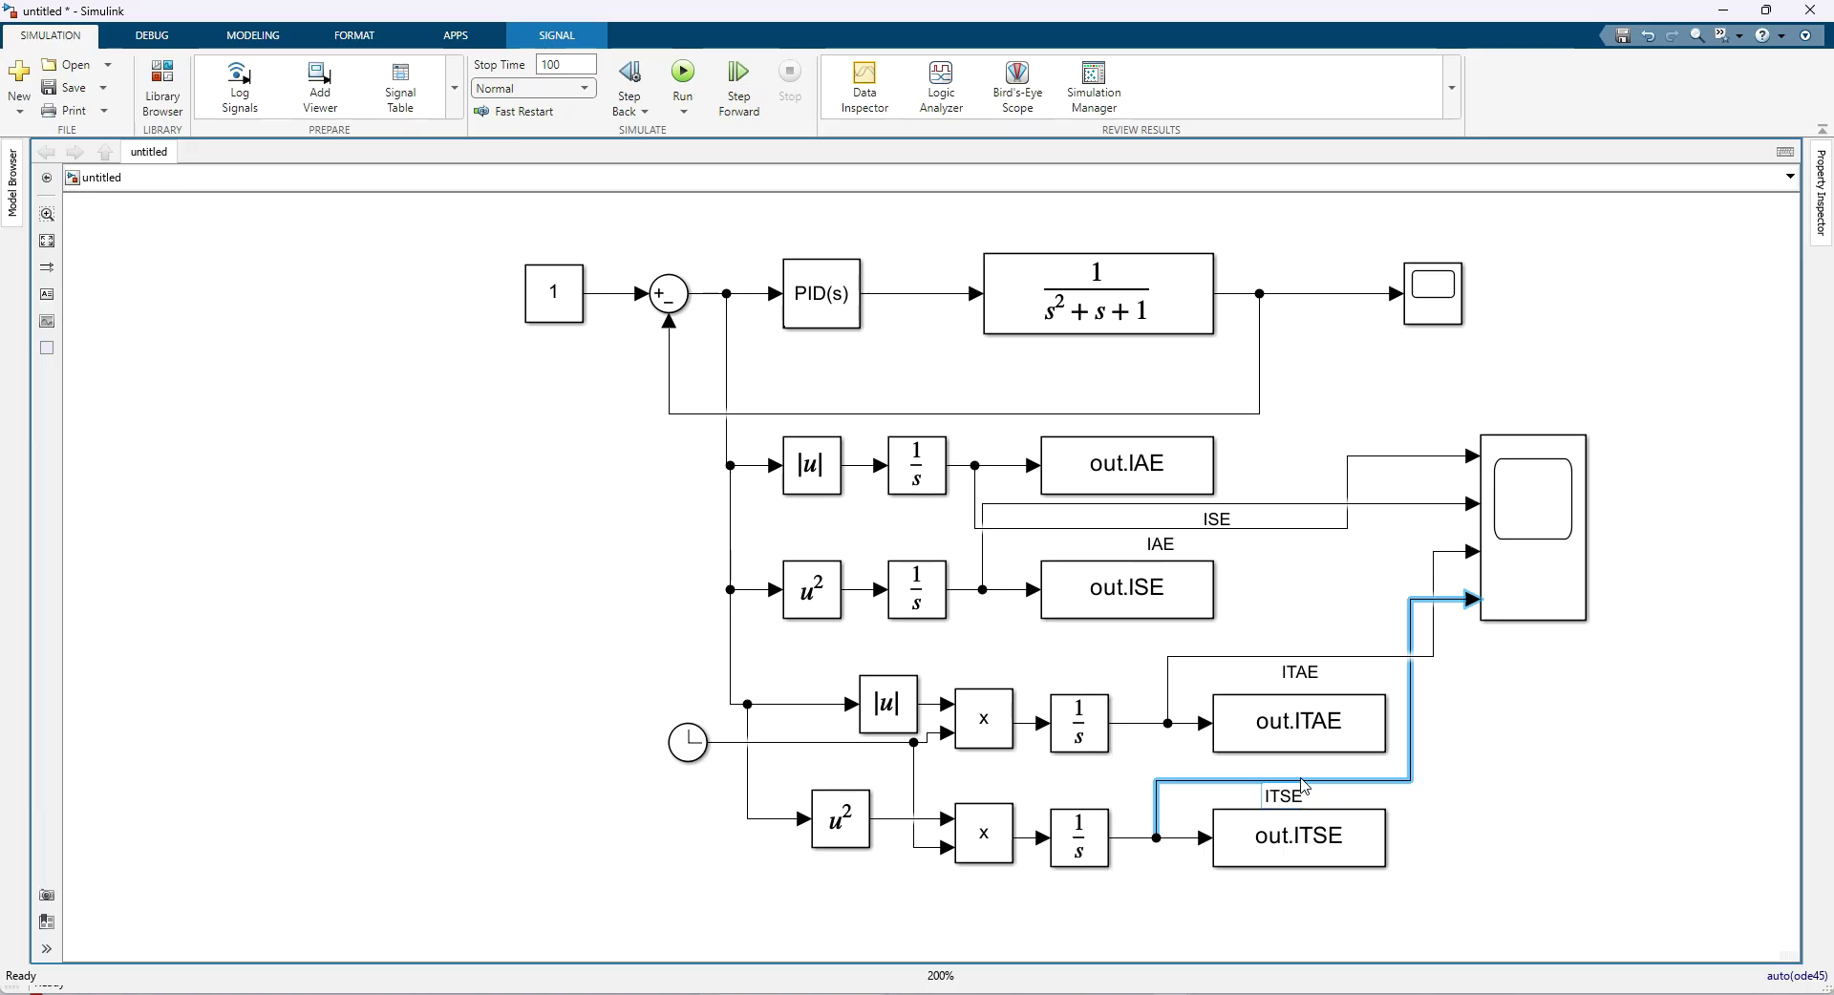
click(1549, 680)
Rerun the simulation from the four-input Scope and move its legend below the ITAE curve.
double_click(1567, 490)
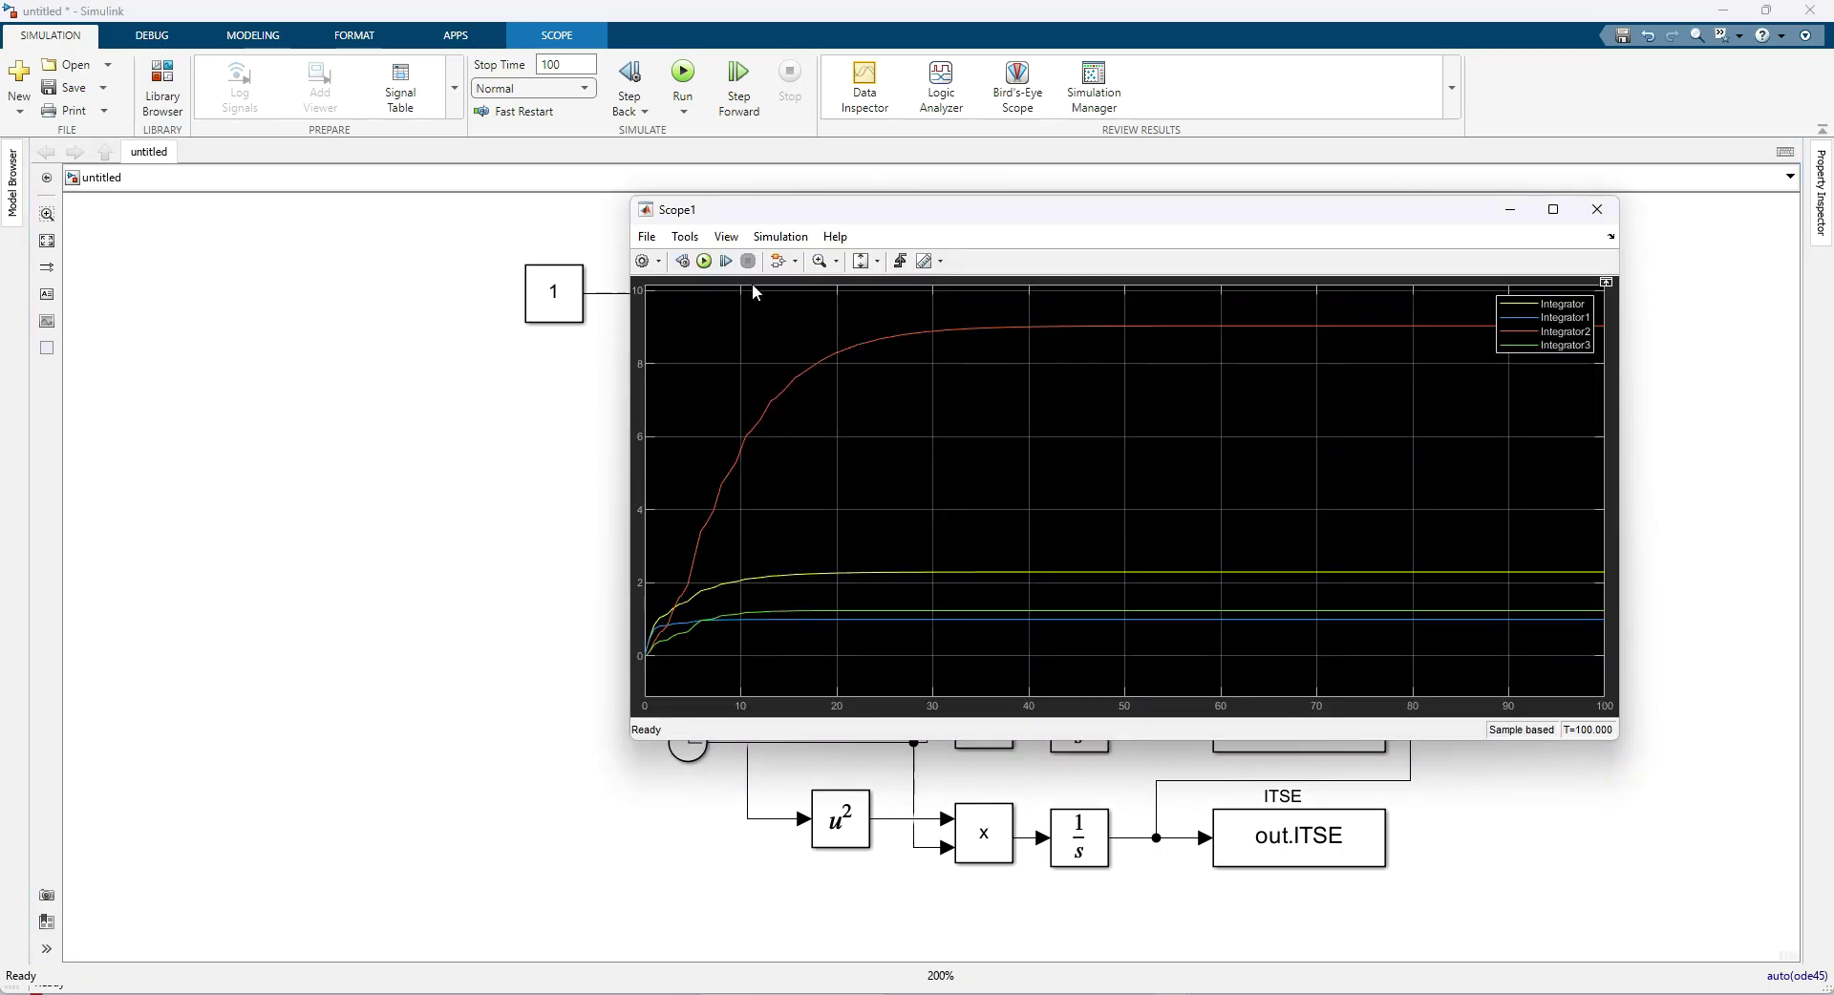
click(704, 261)
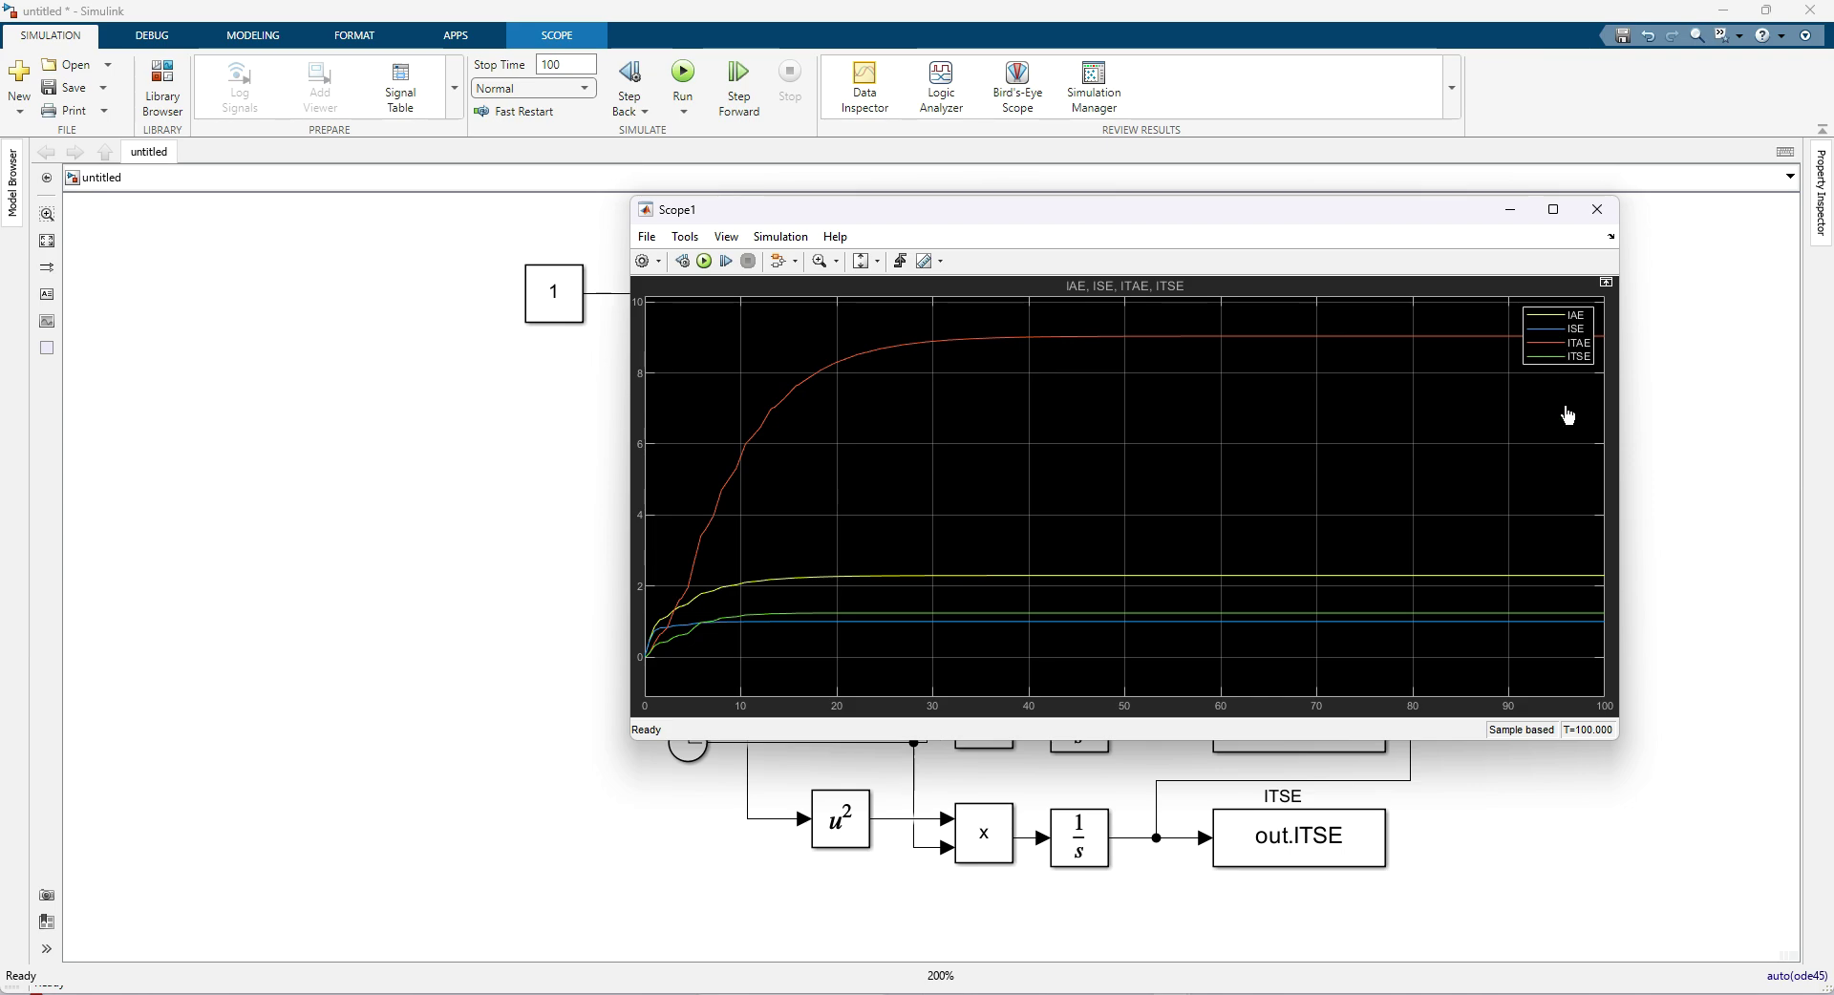
drag(1567, 415, 1555, 404)
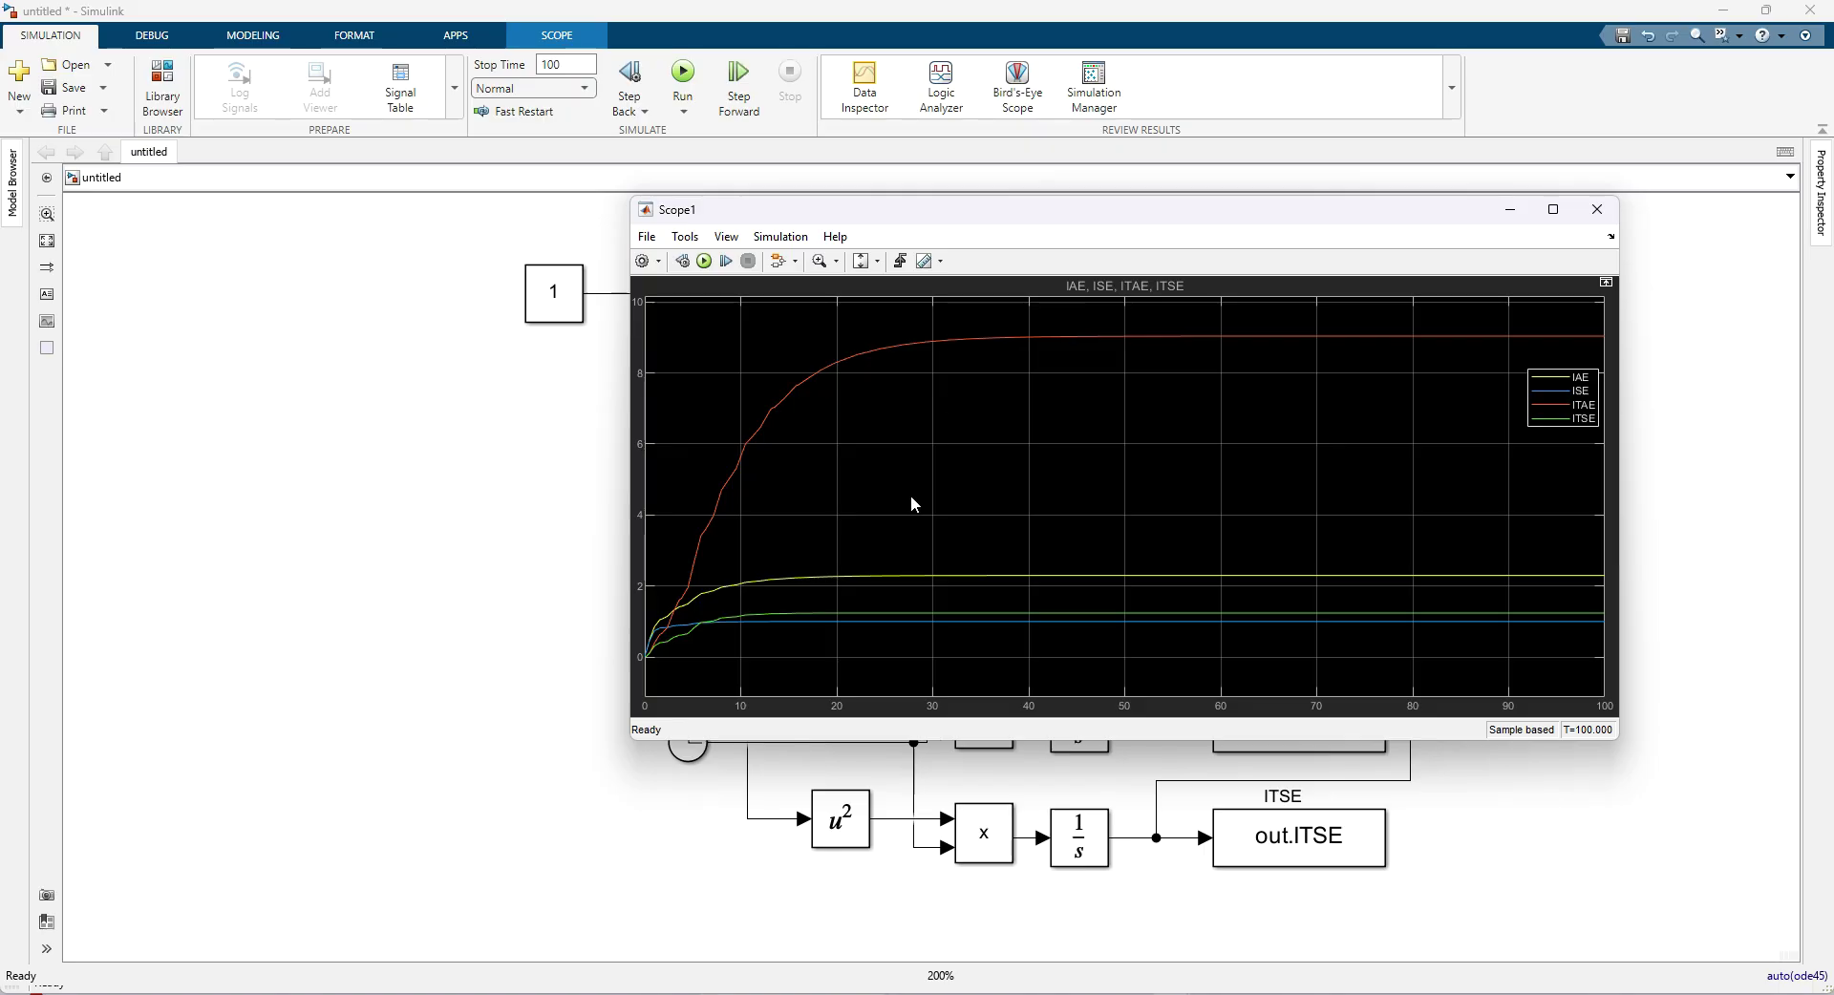
click(1503, 872)
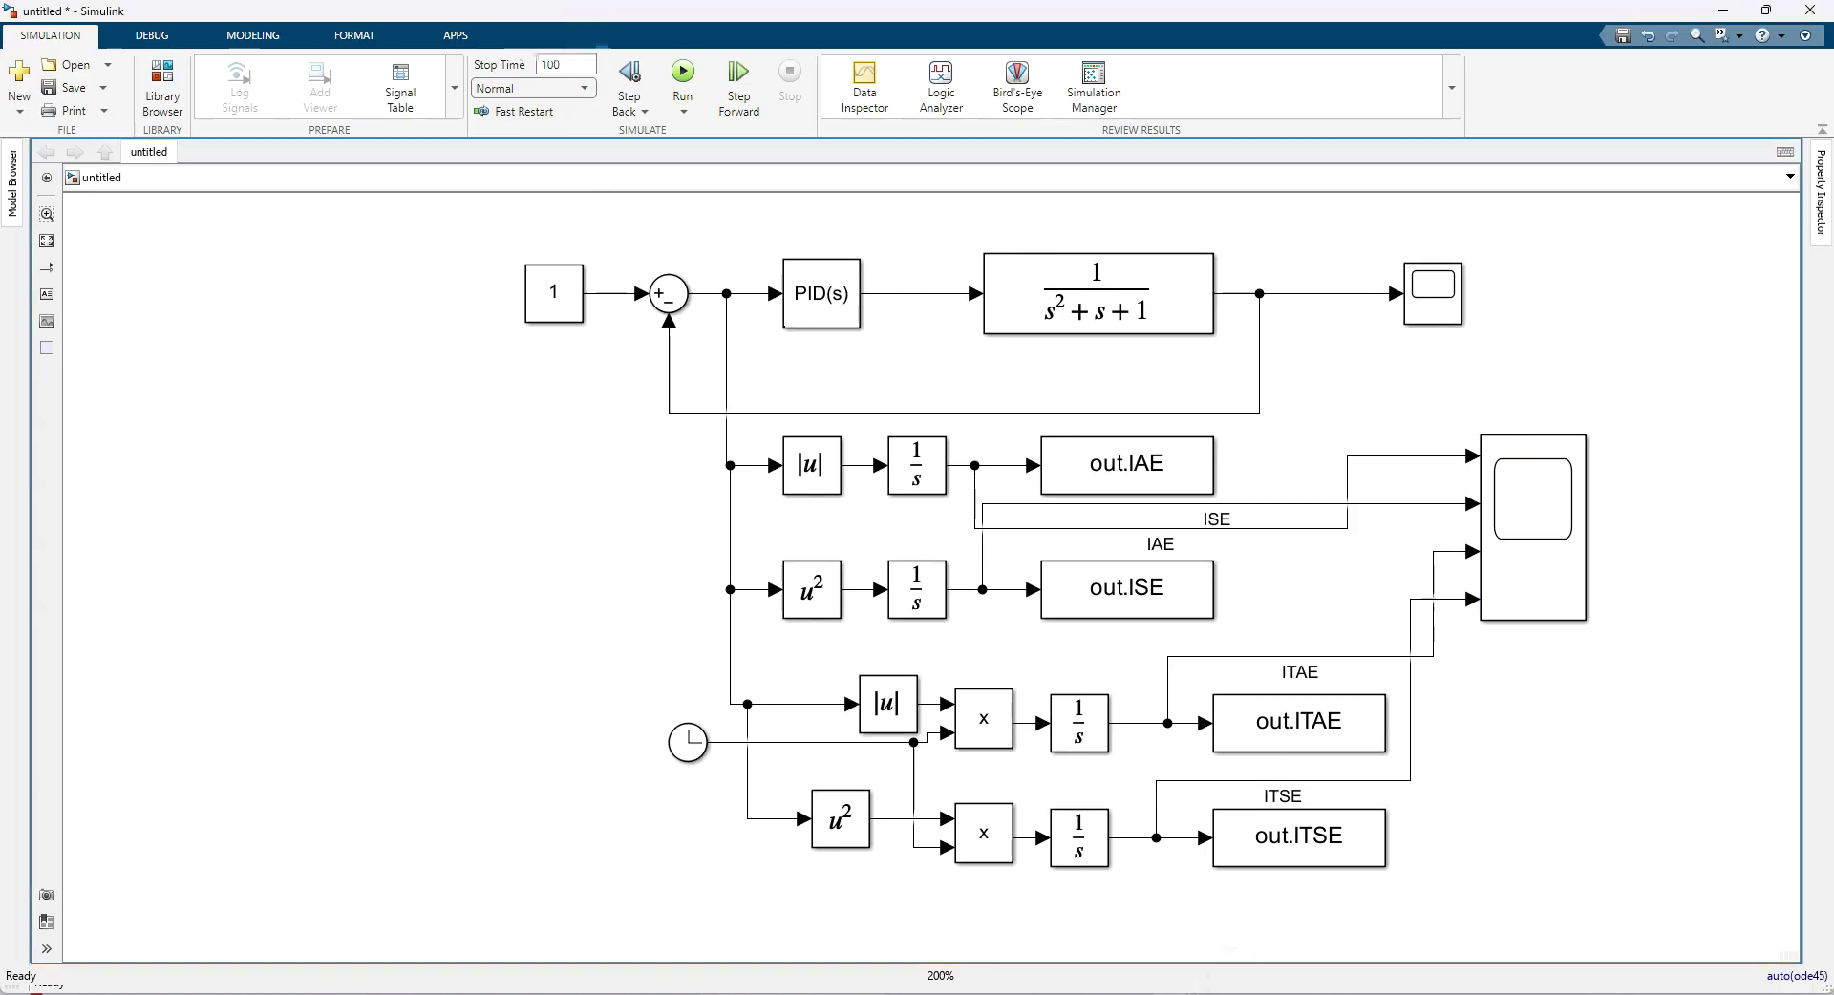
Switch to MATLAB, open the out variable and output its IAE, ISE, ITAE and ITSE properties in the Command Window.
mouse_move(1175, 991)
click(908, 932)
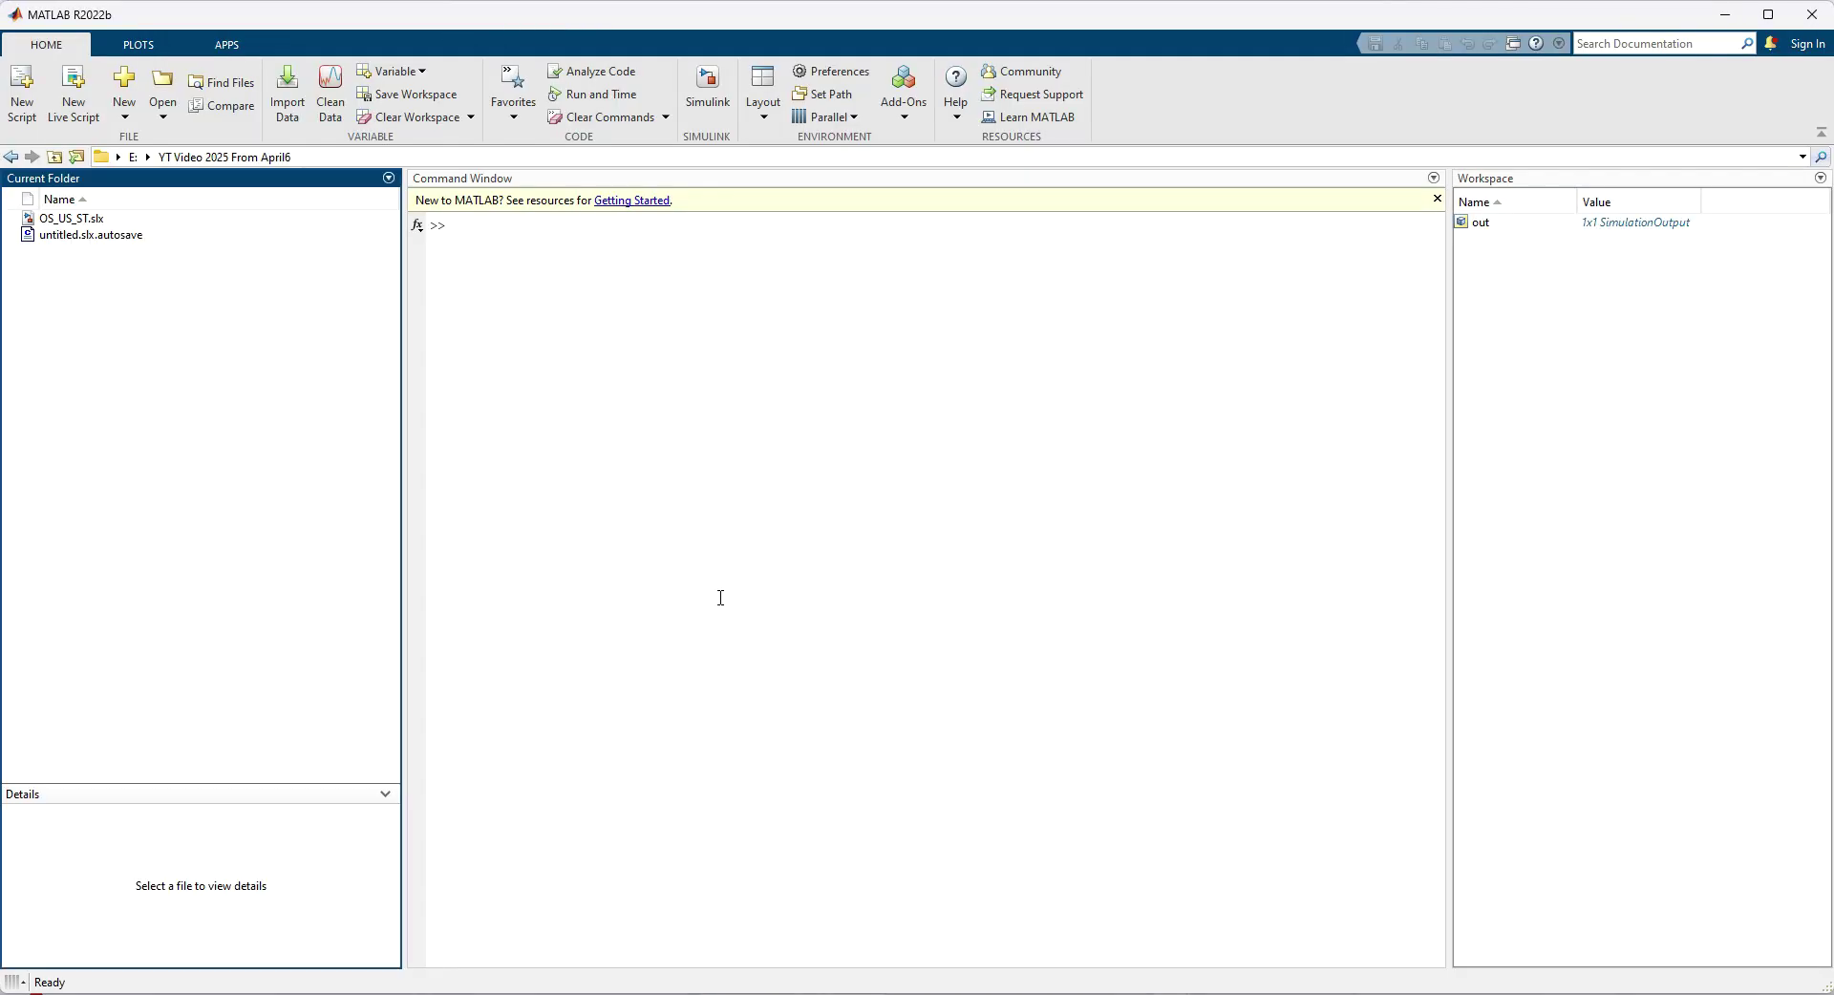
click(1480, 224)
double_click(1480, 226)
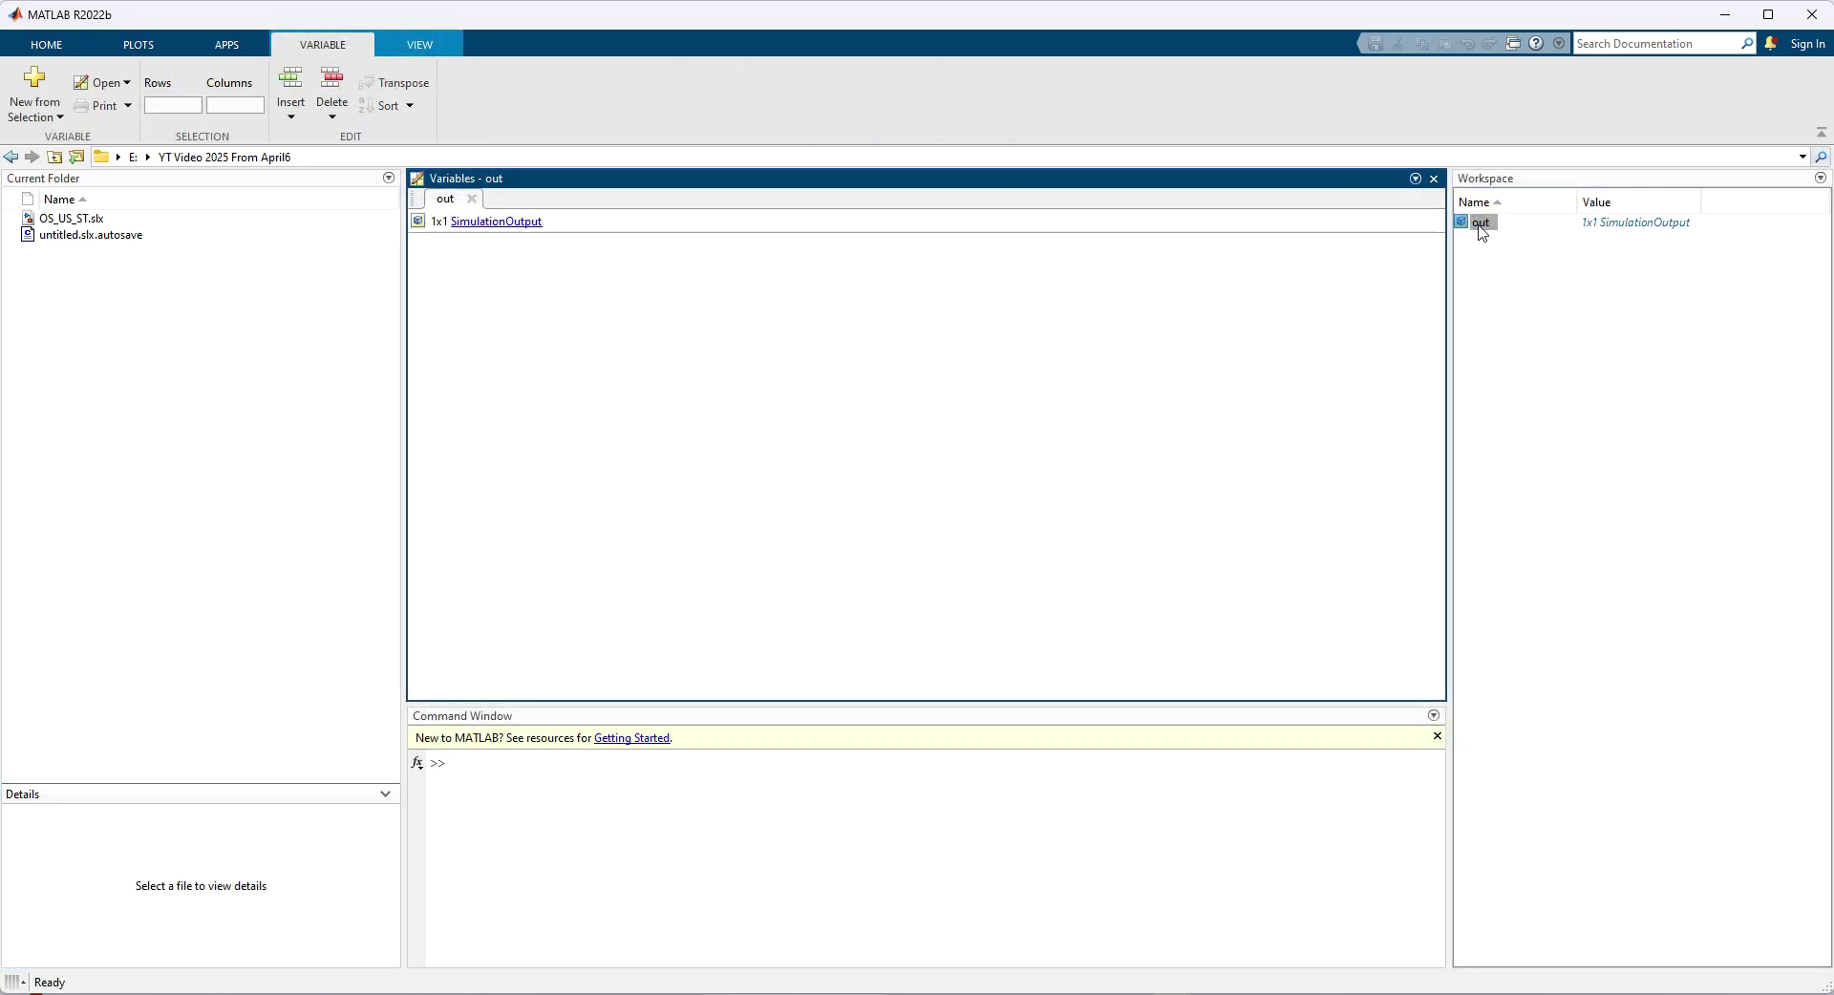
click(442, 274)
drag(443, 284, 548, 797)
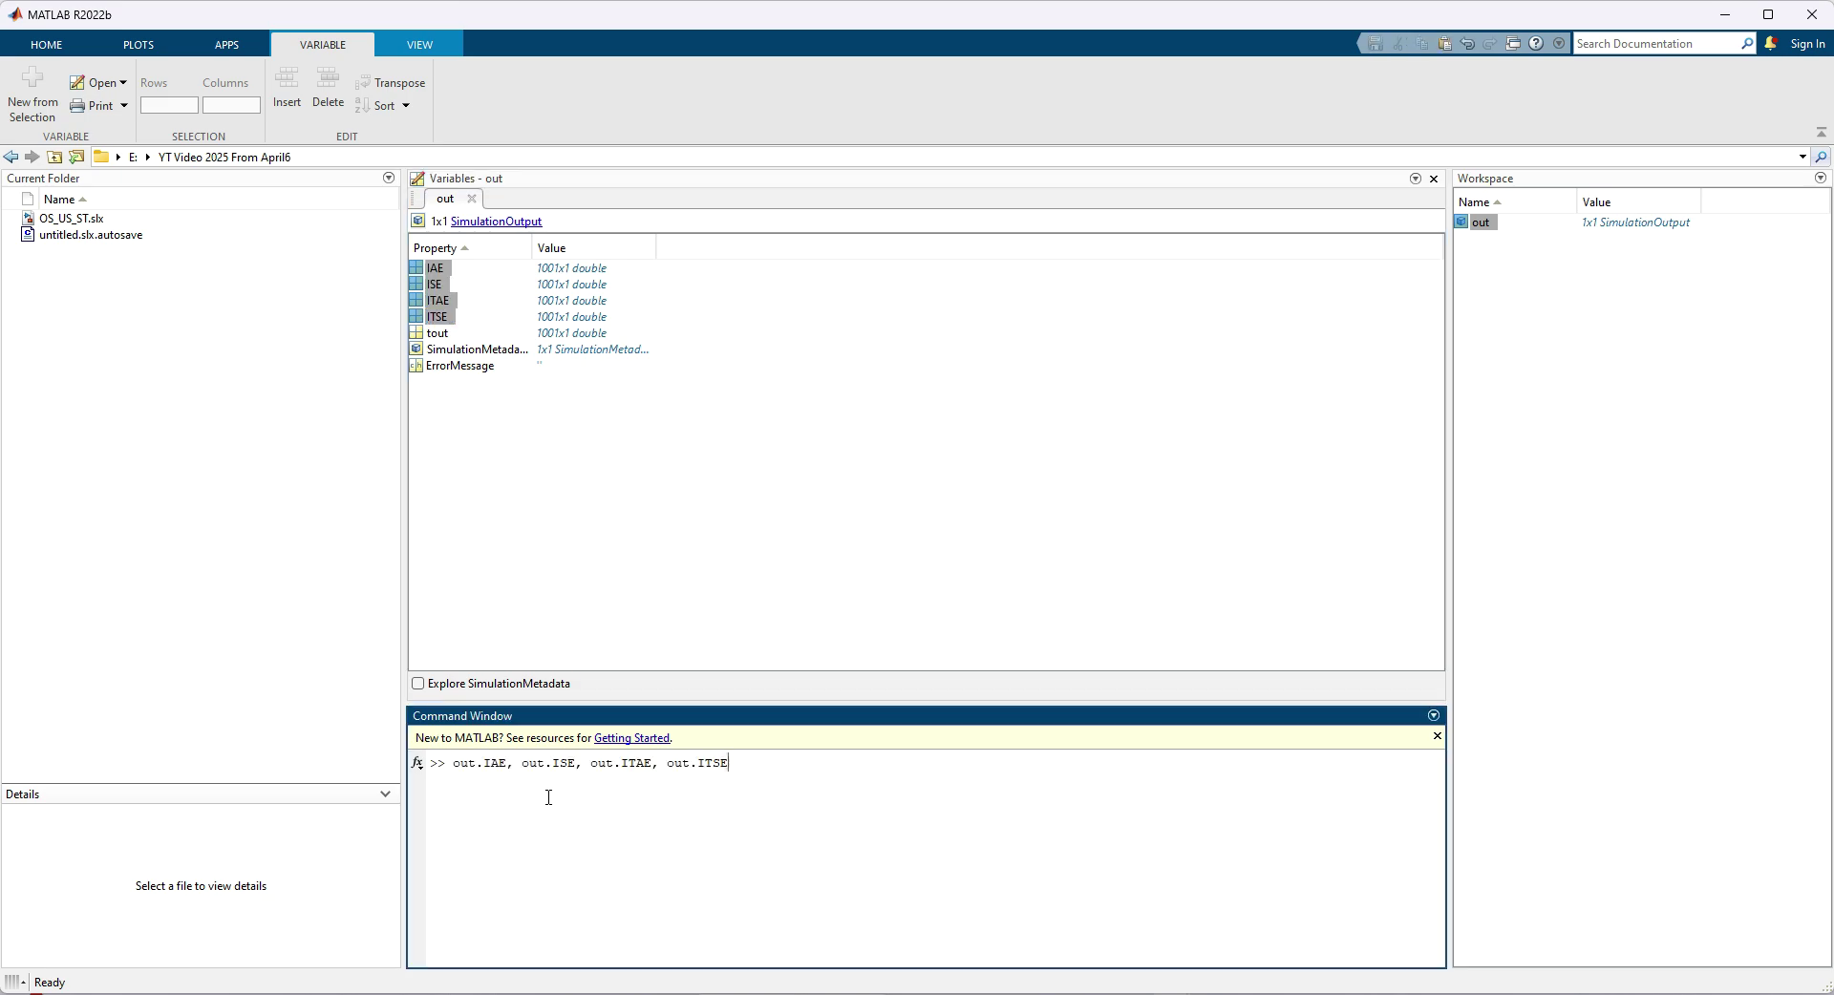
key(Return)
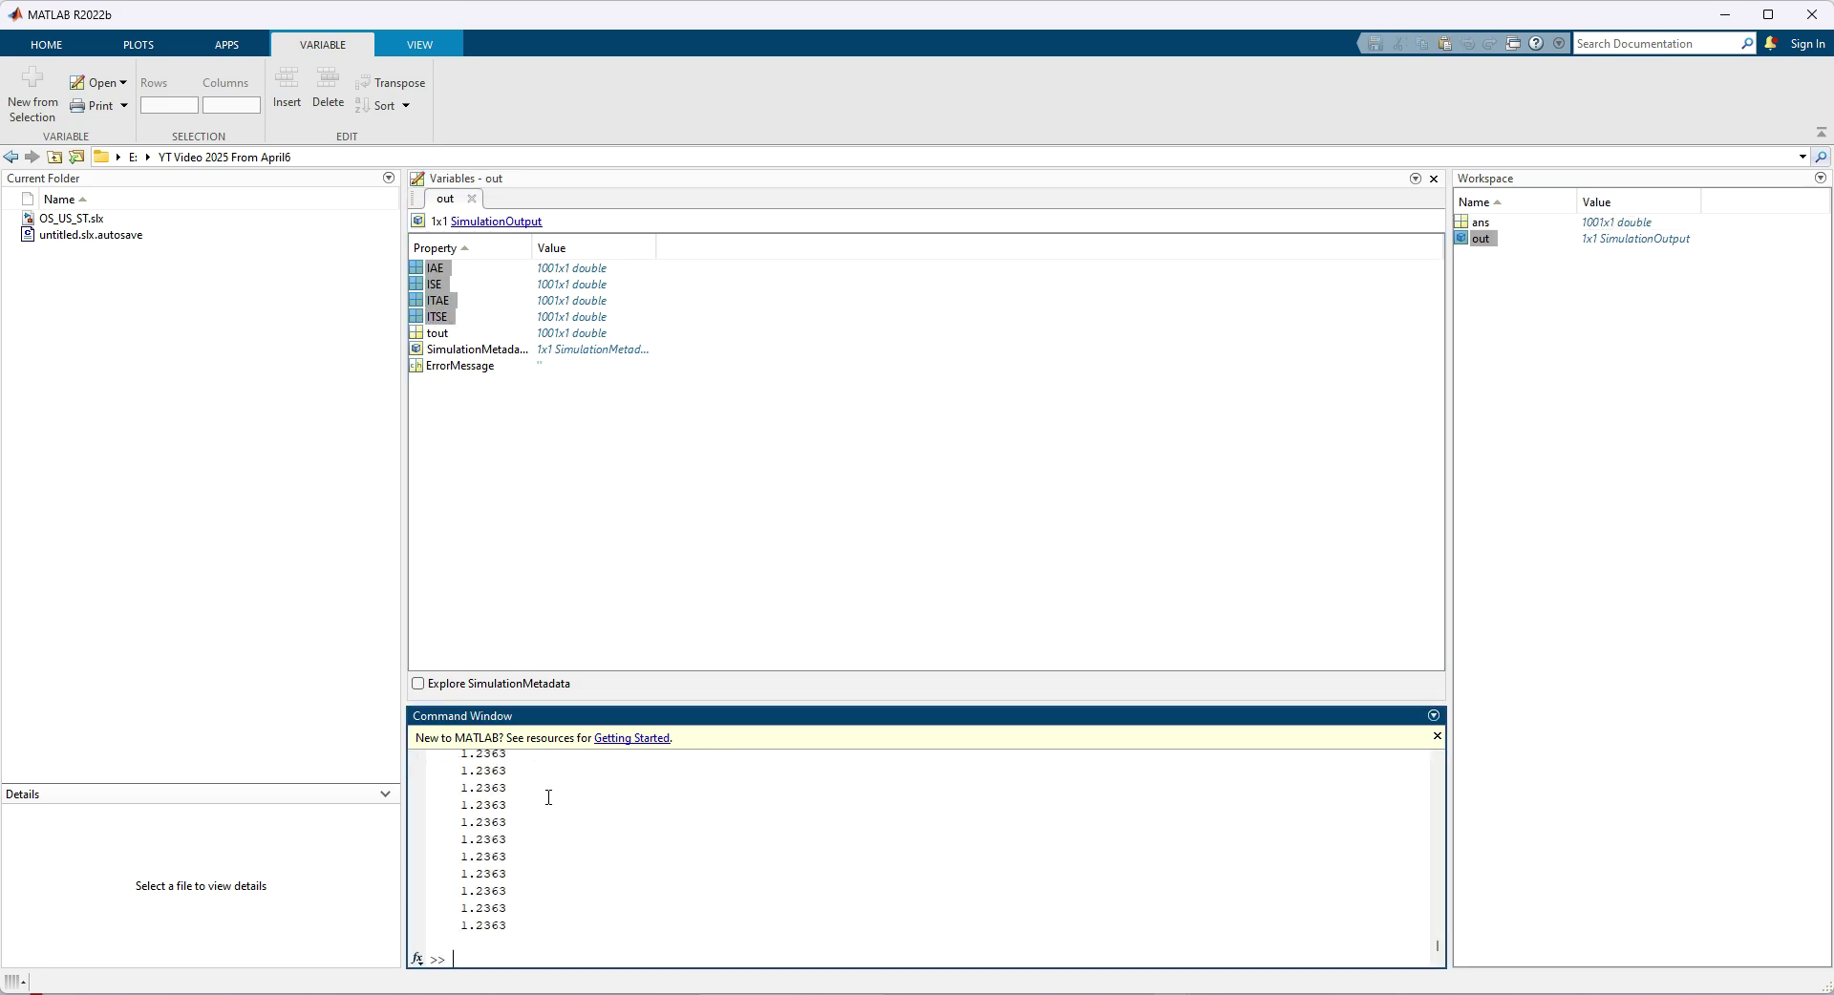
click(438, 284)
click(436, 269)
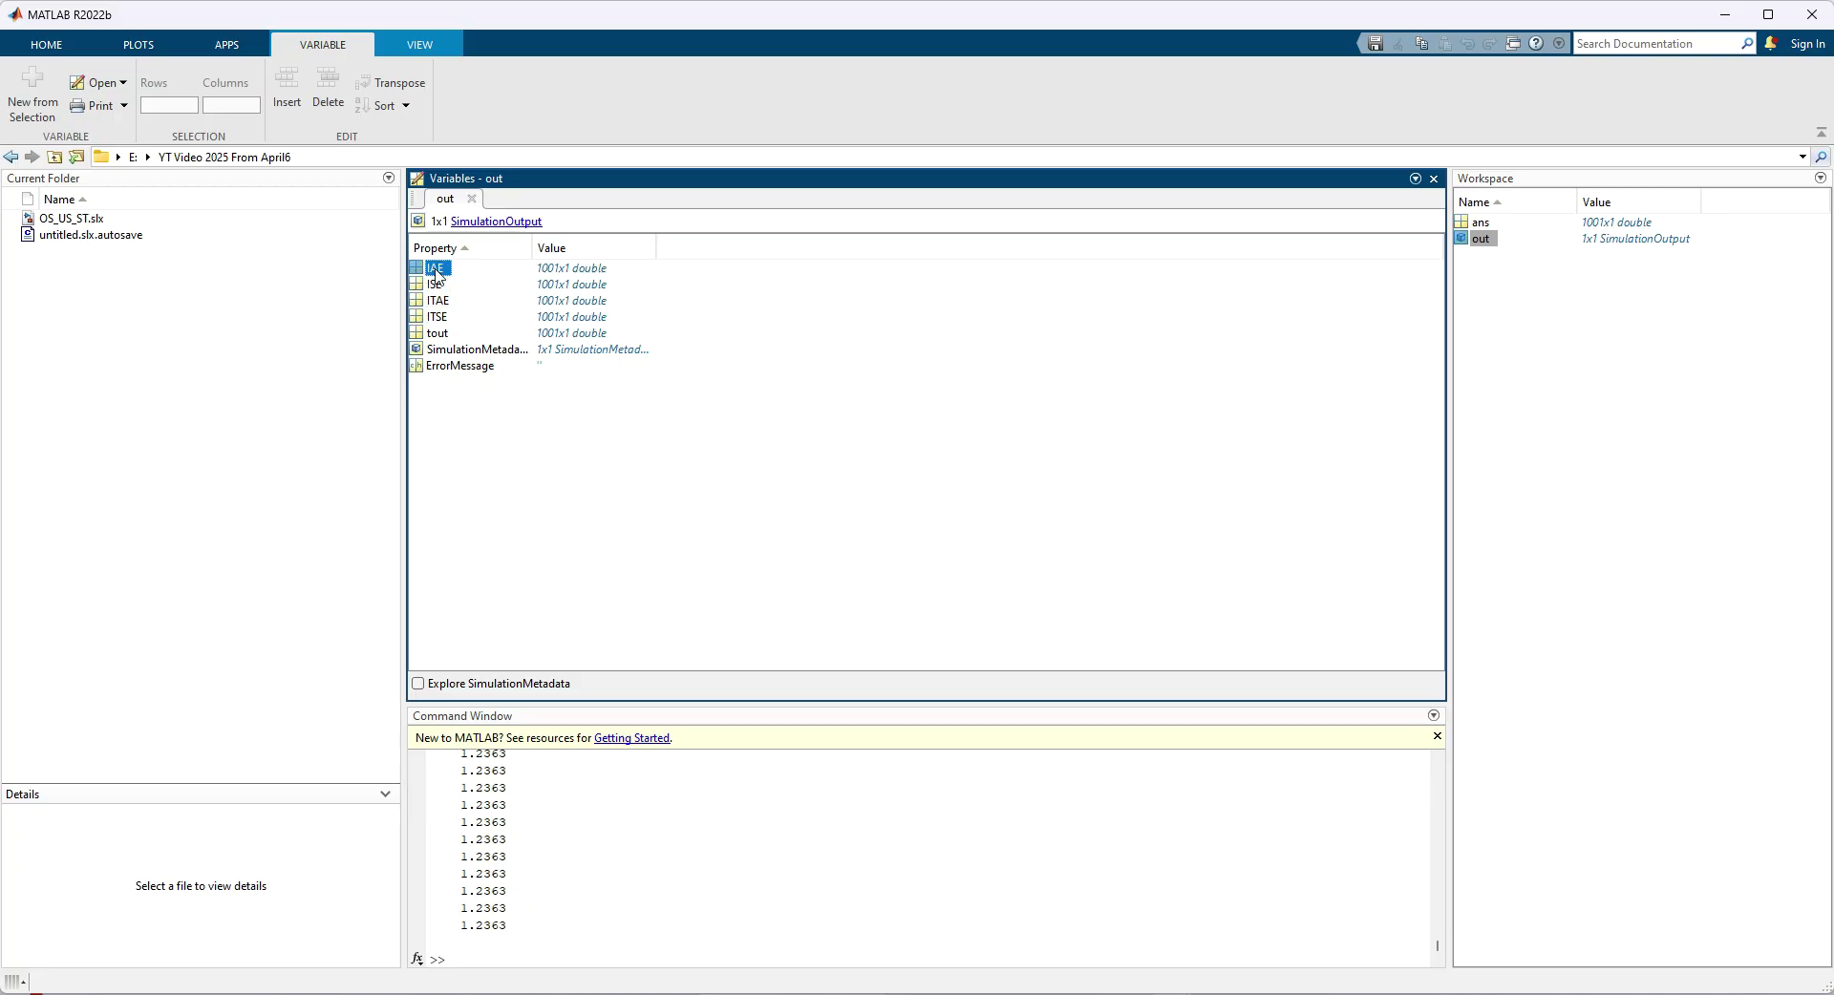
click(489, 950)
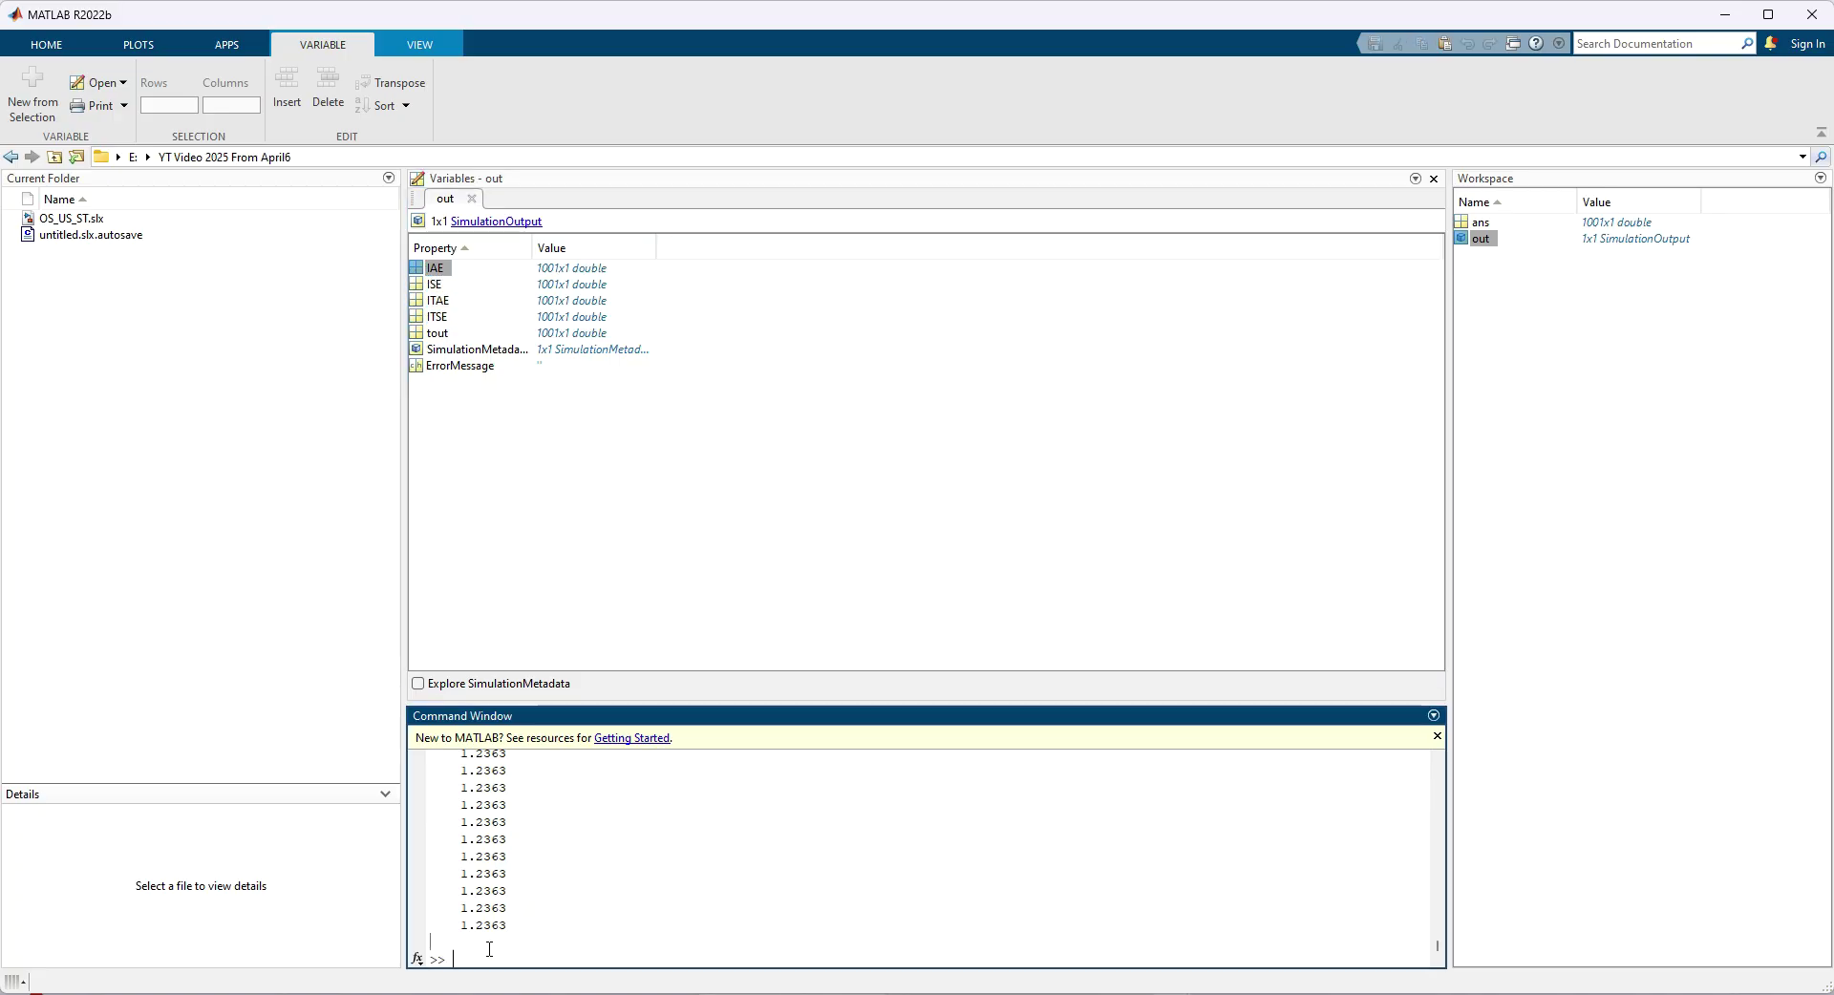
Set a custom SansSerif font at size 18 for the Command Window in the MATLAB preferences.
click(46, 44)
click(829, 71)
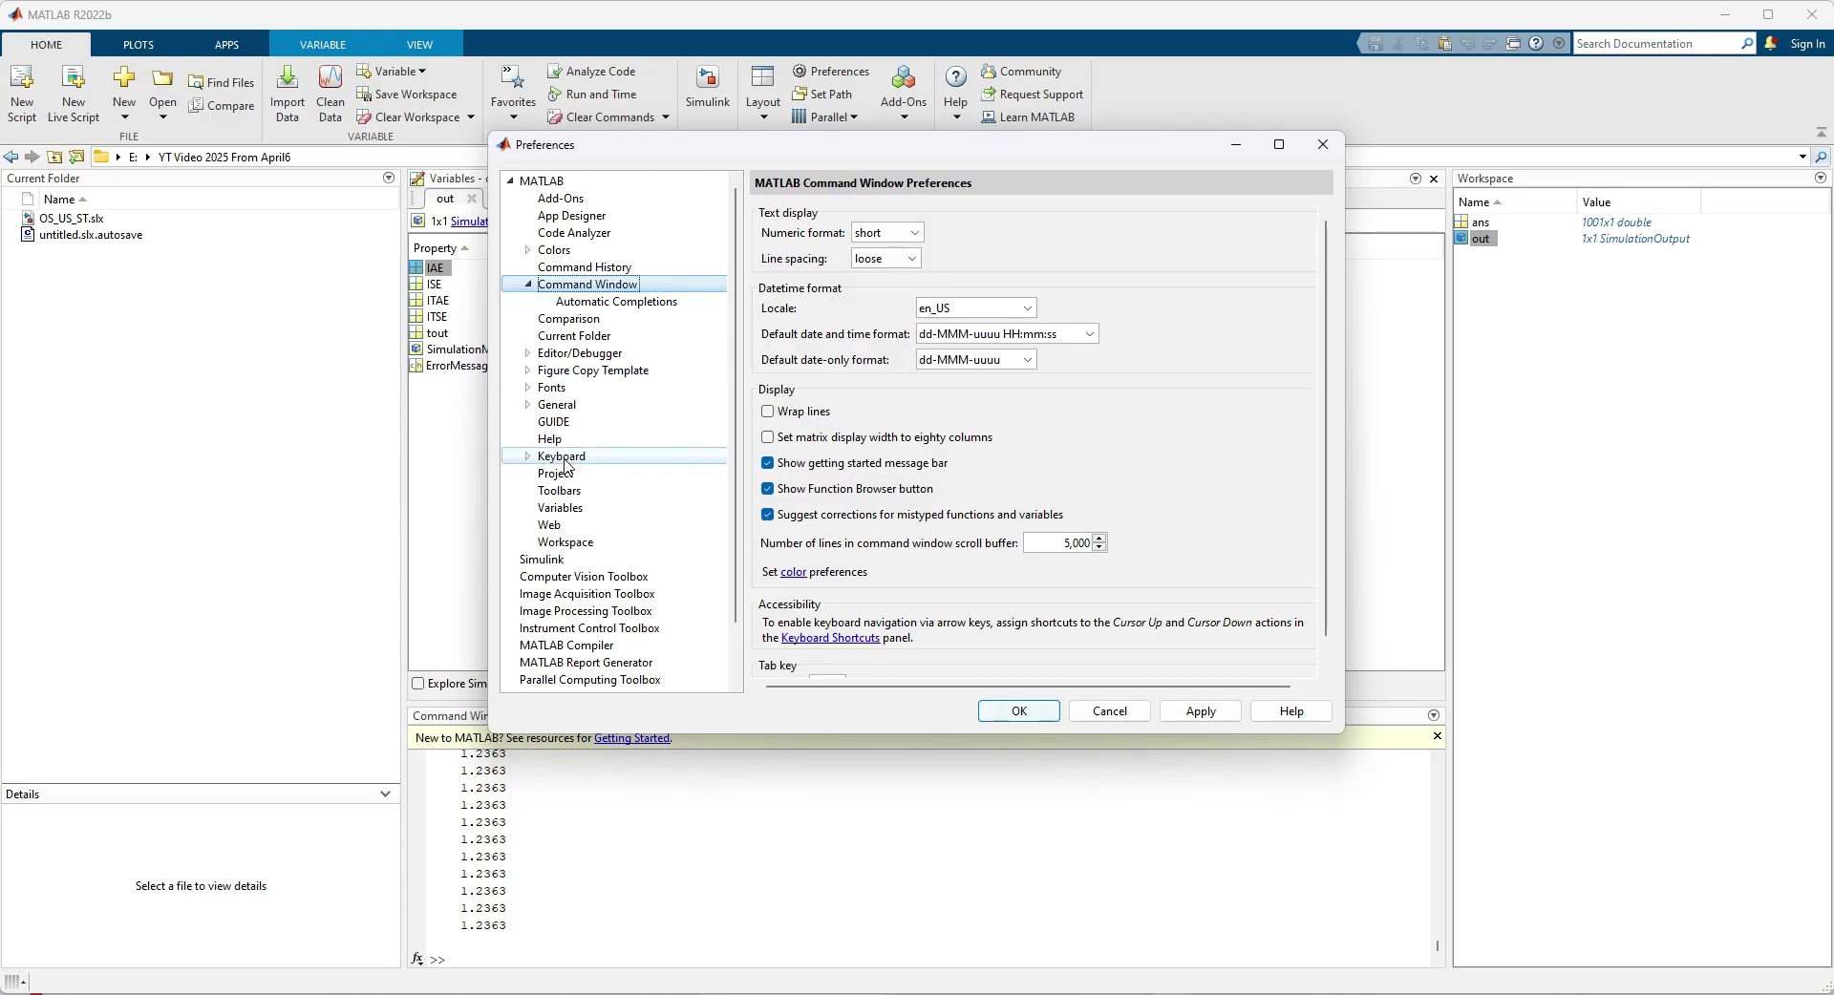
click(554, 388)
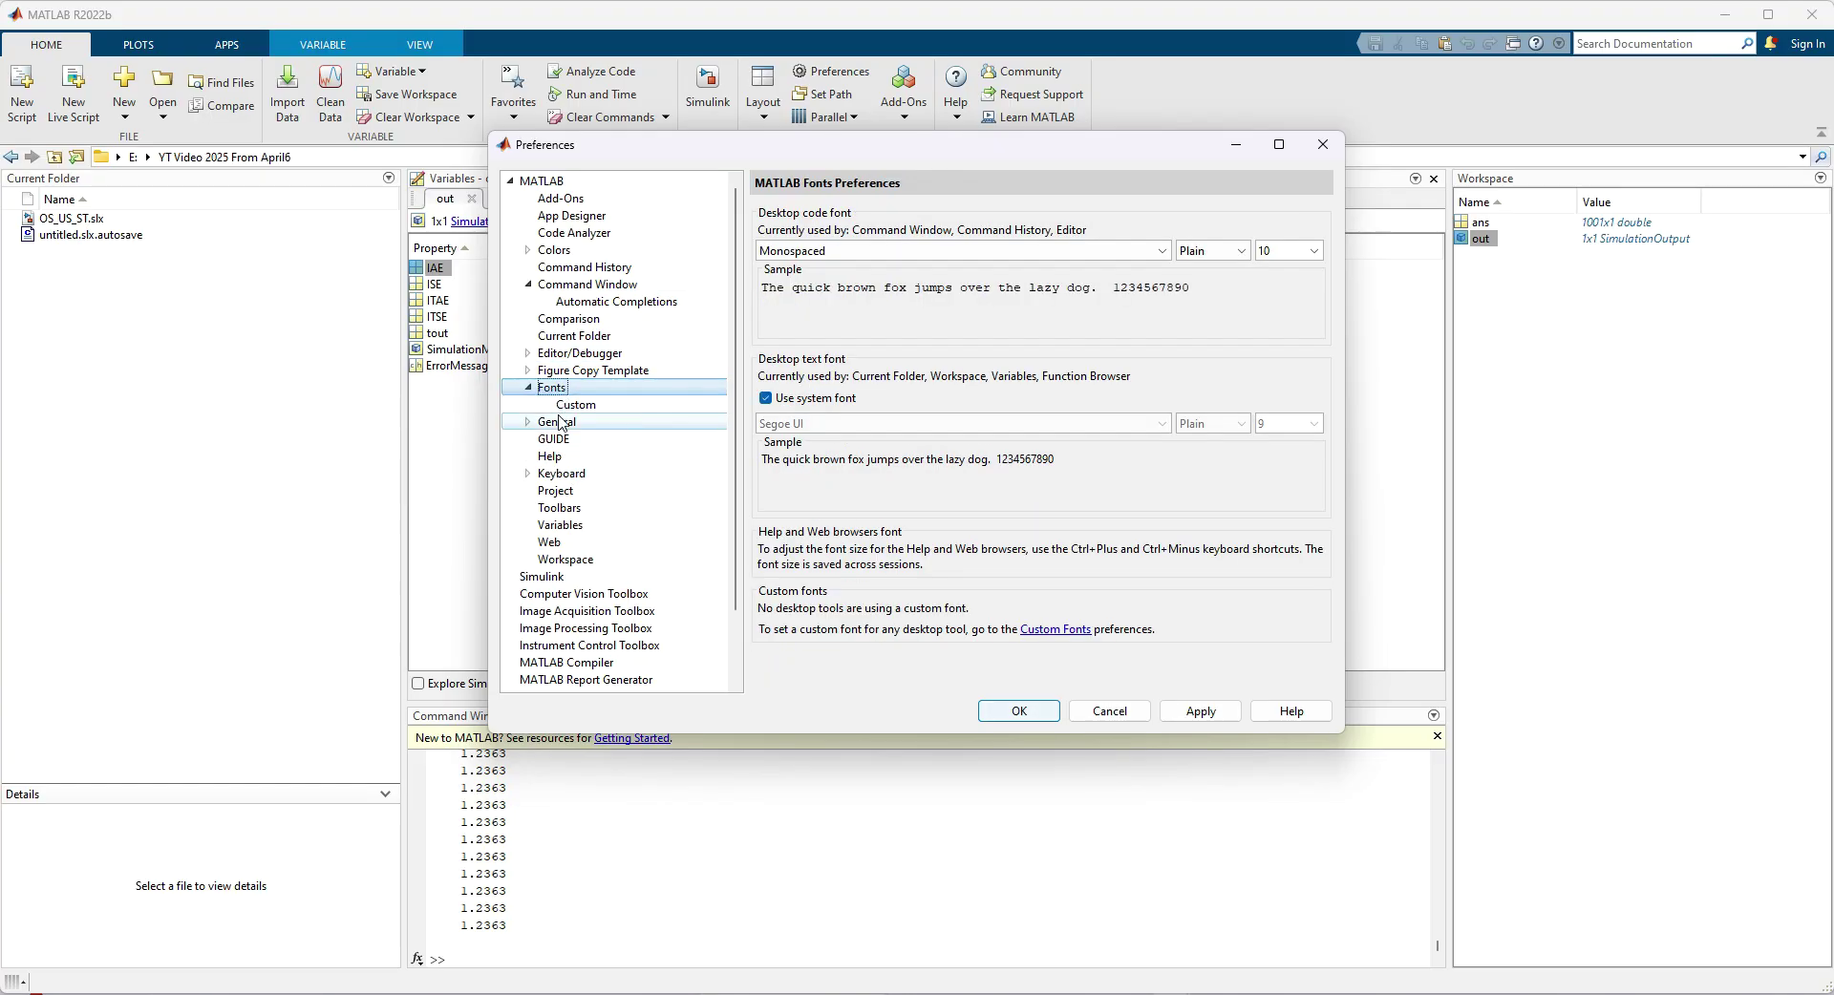
click(573, 406)
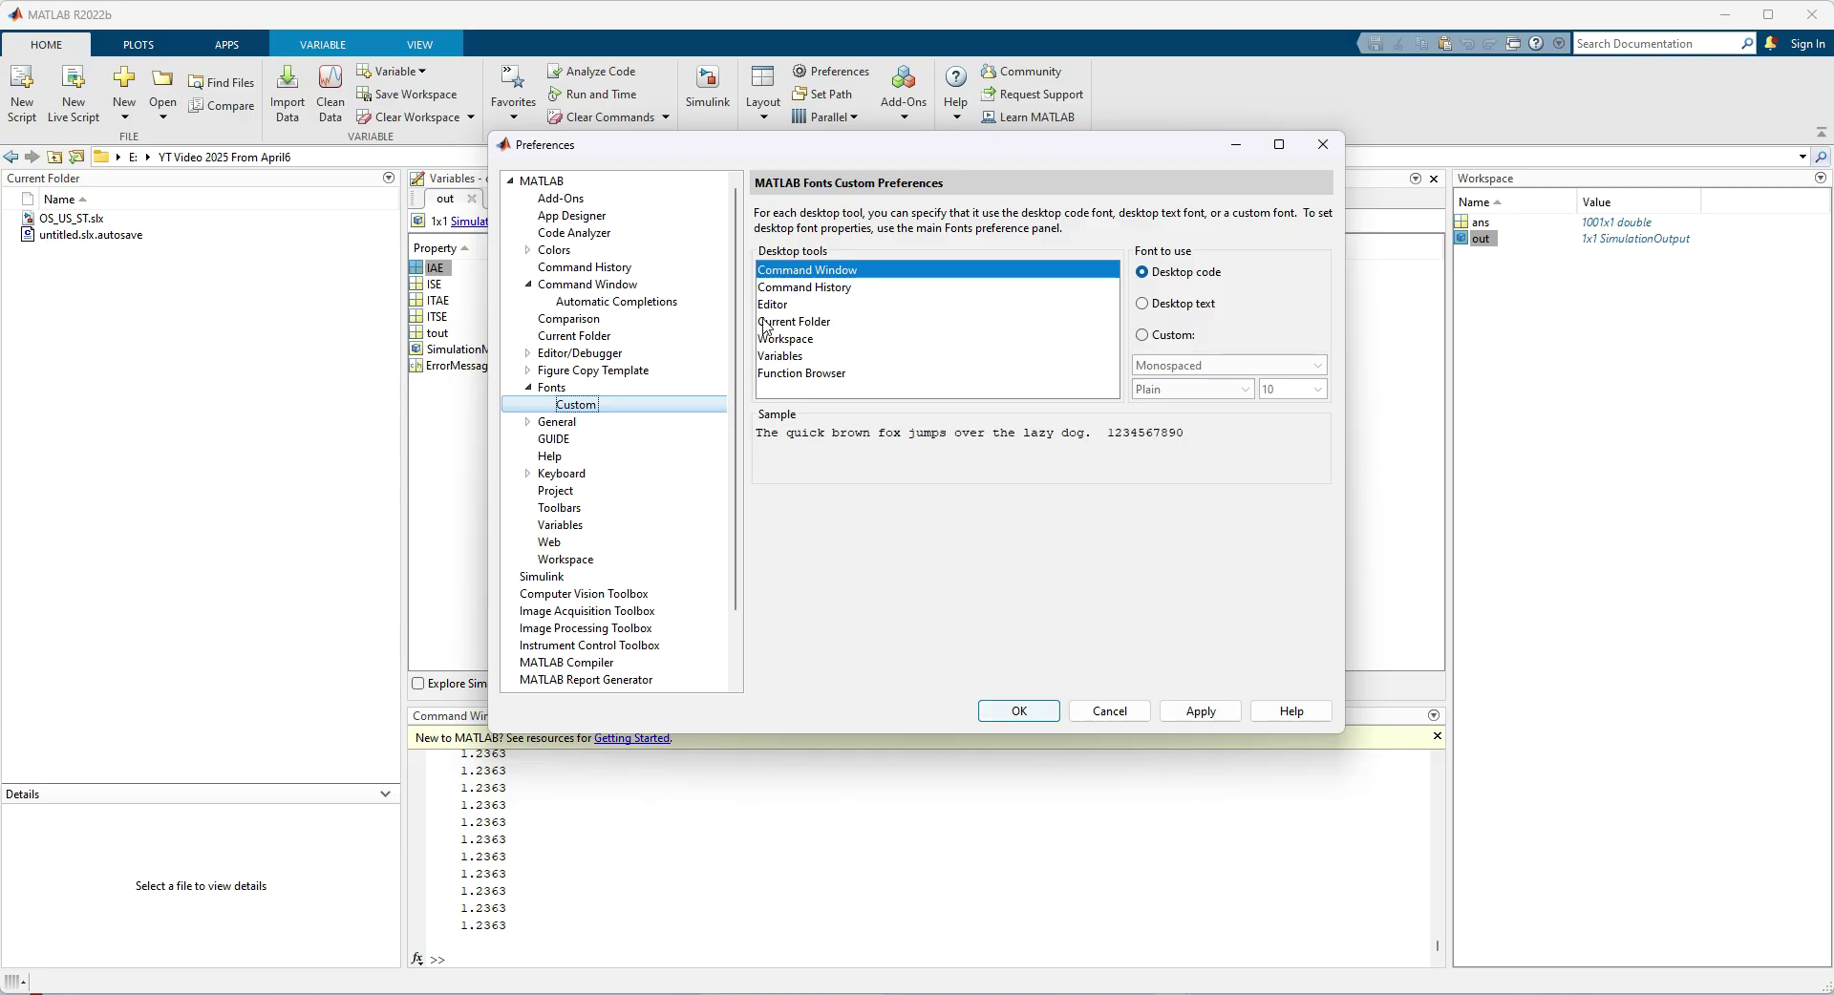
click(800, 289)
click(807, 274)
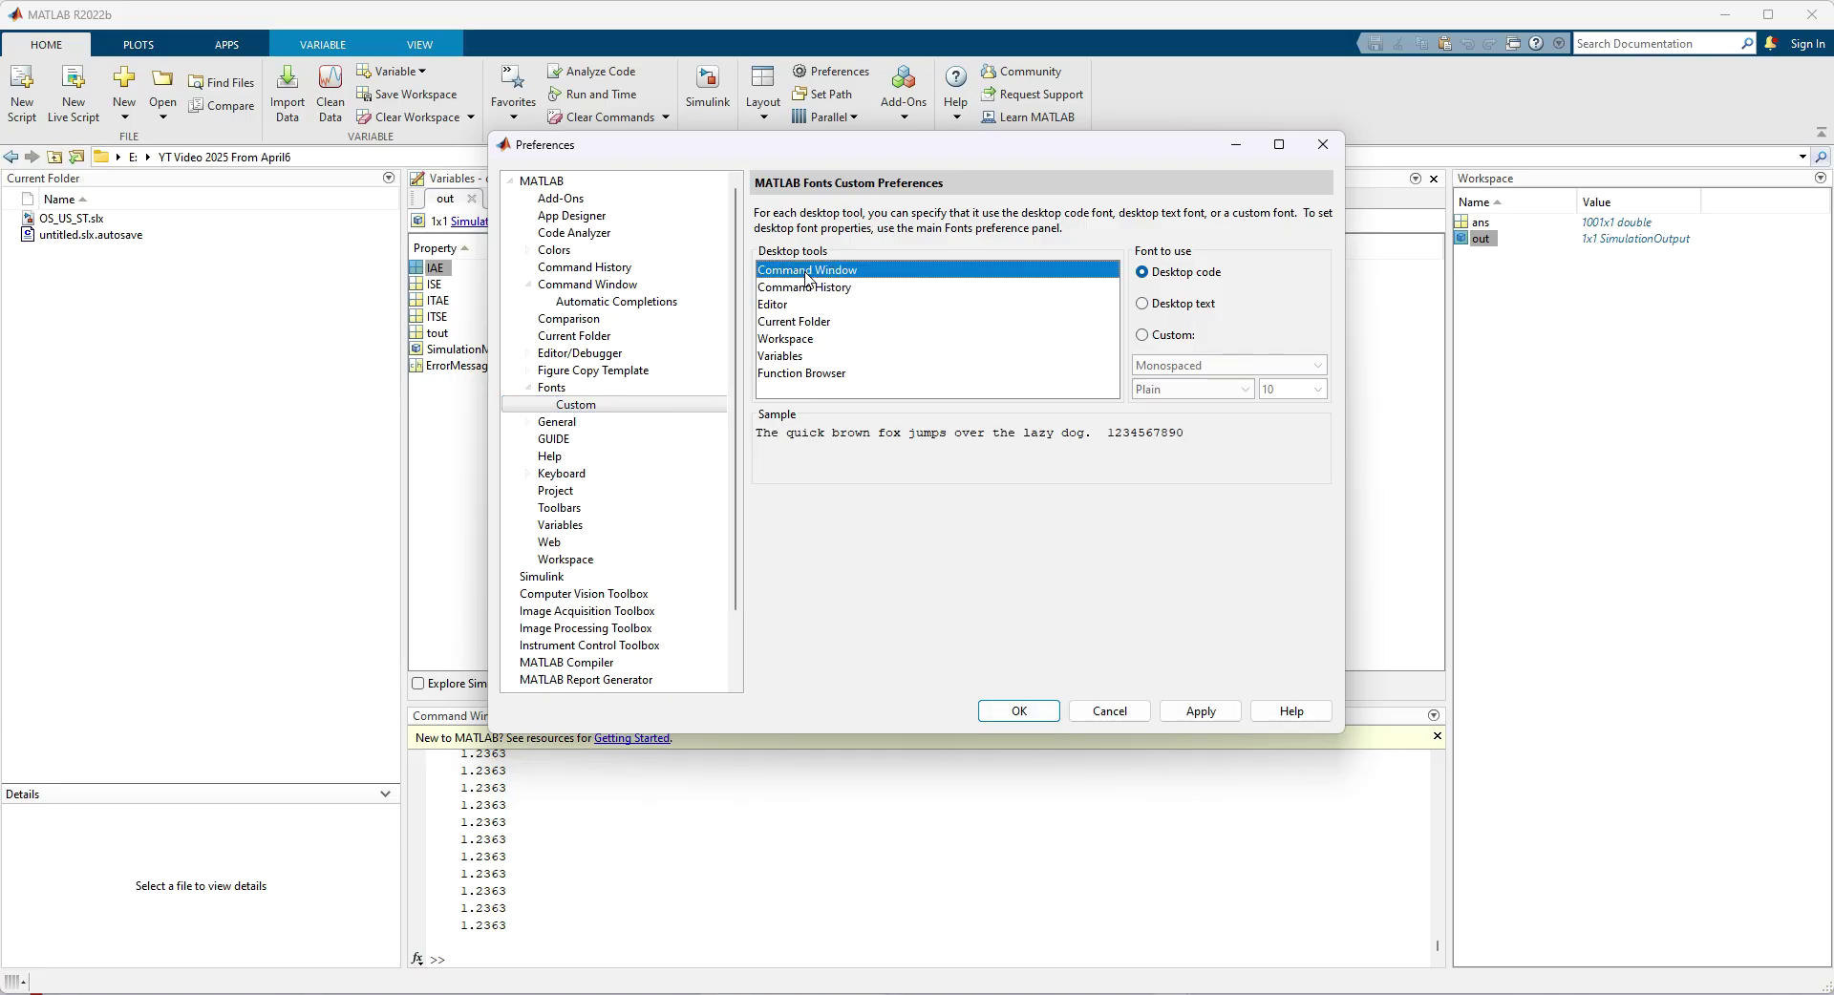
click(1142, 335)
click(1316, 389)
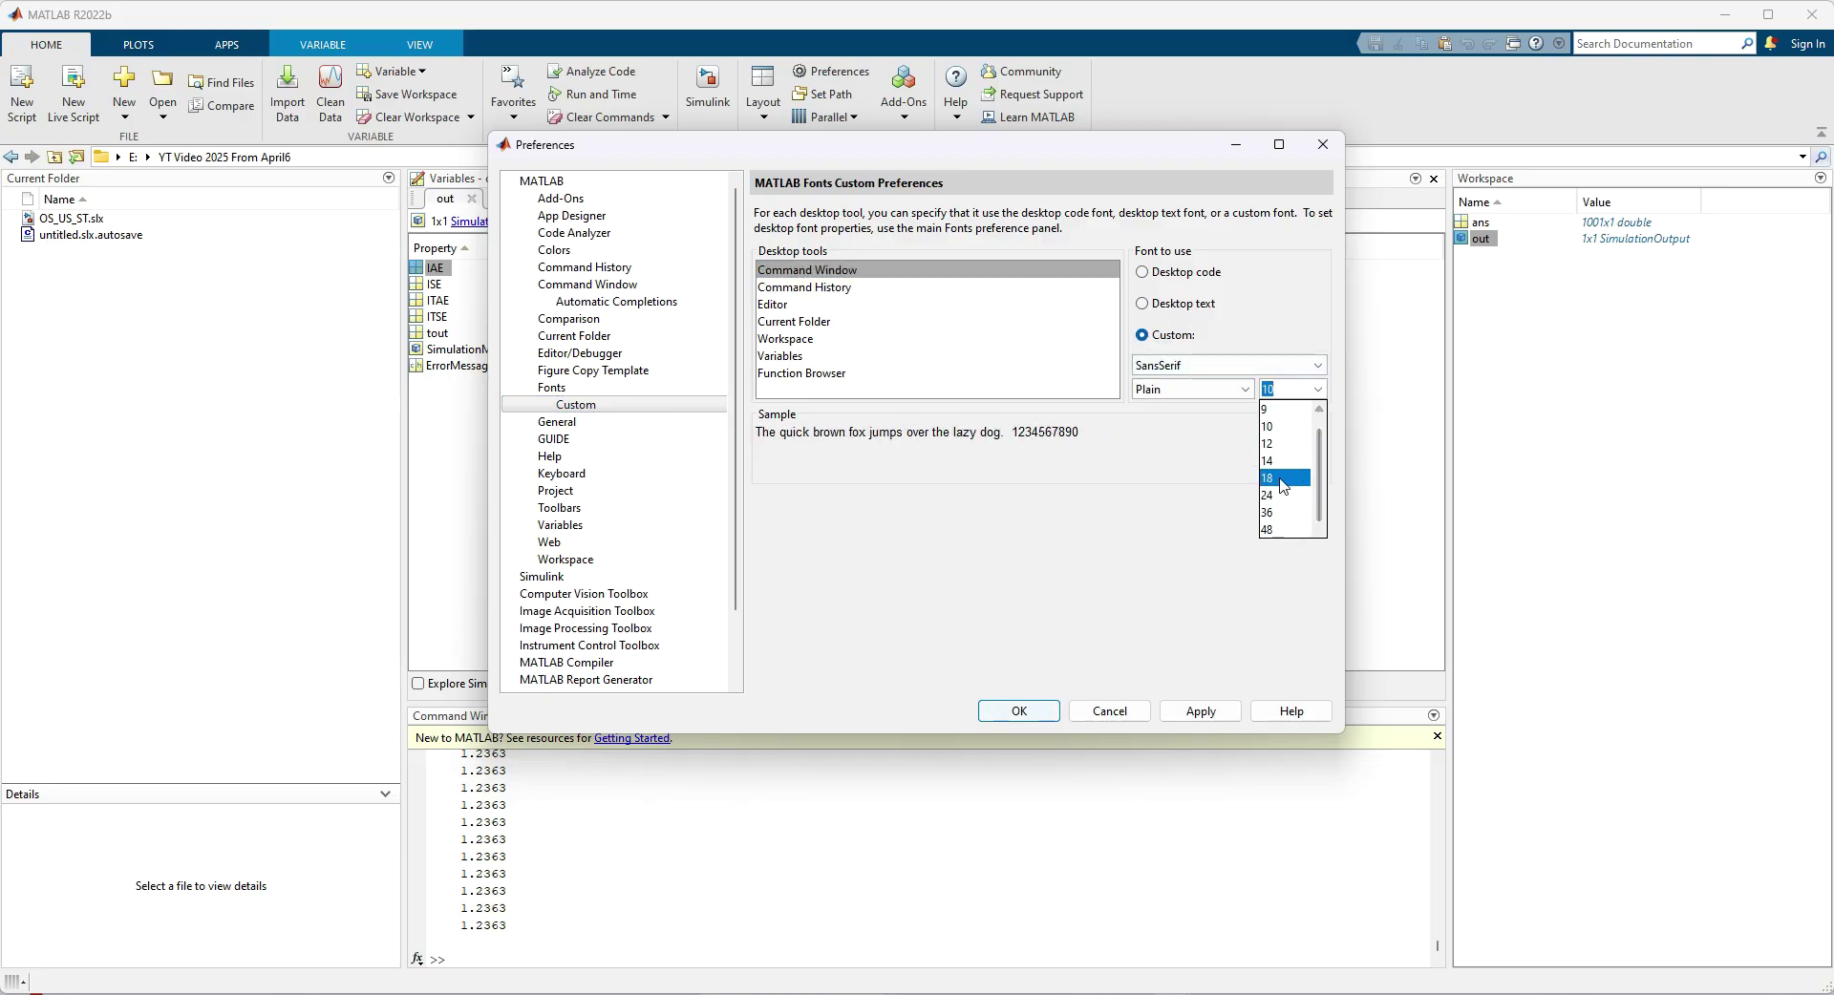
click(1284, 477)
click(1042, 712)
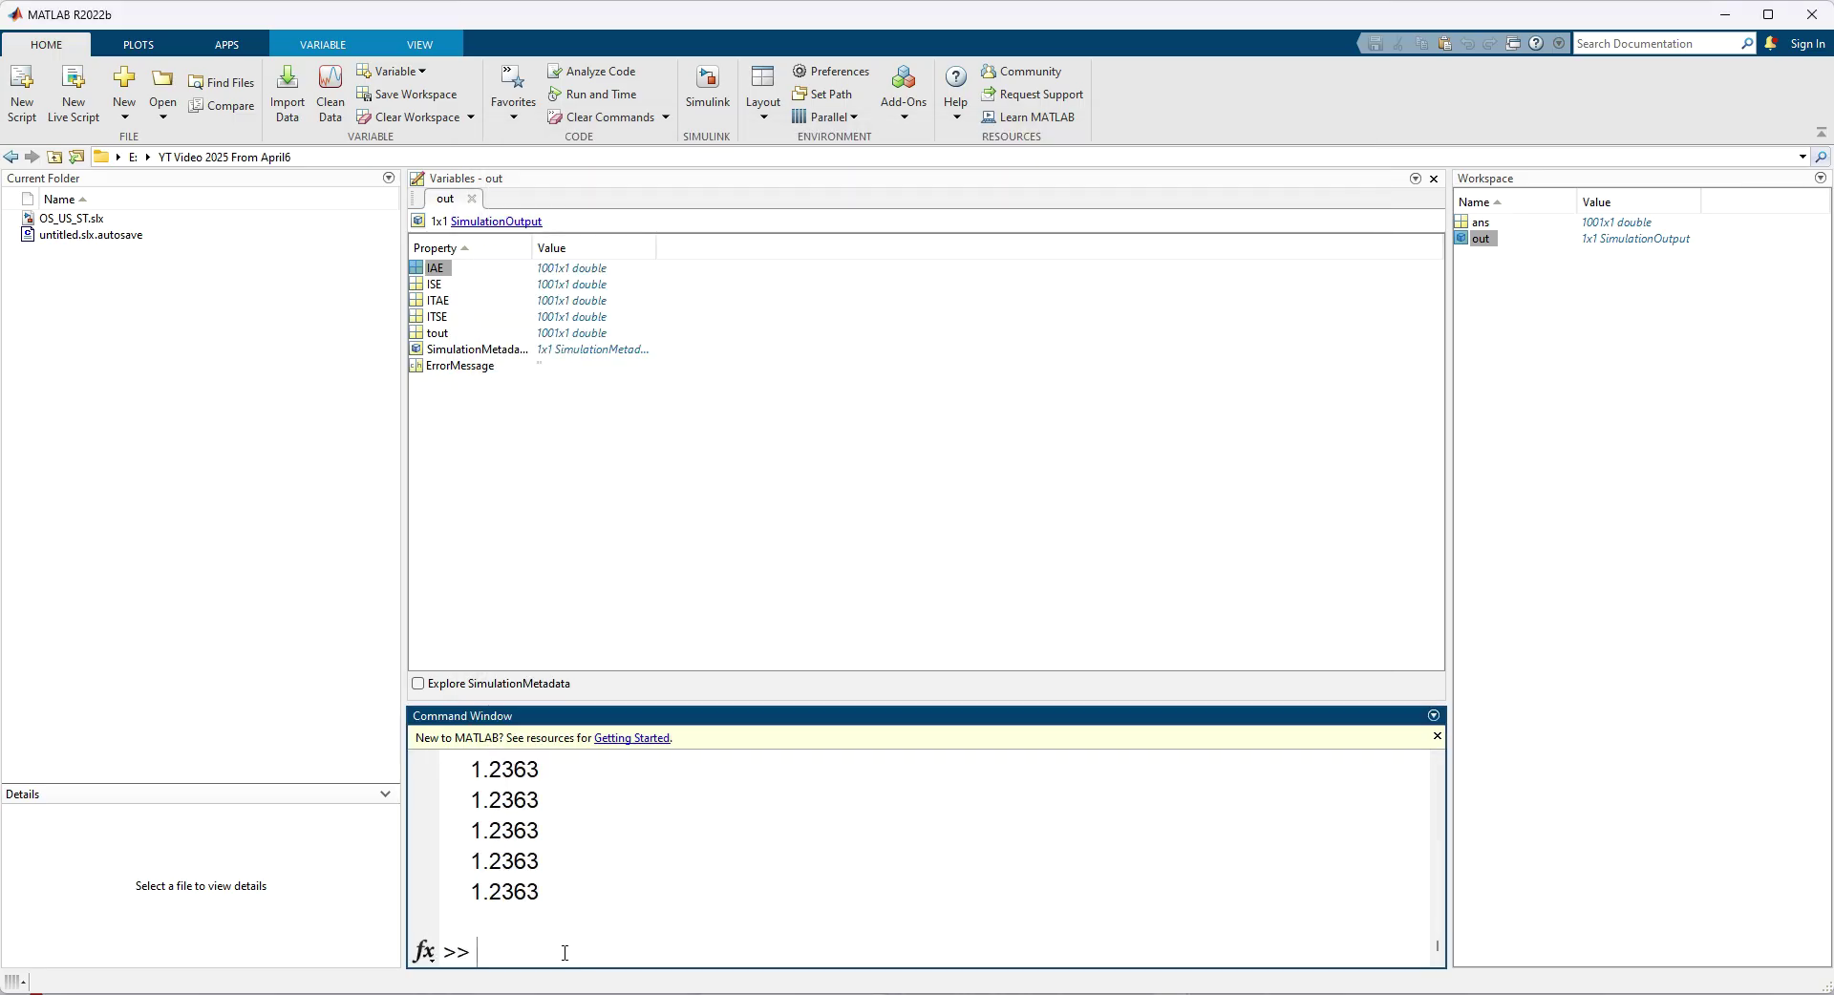
Compute mean(out.IAE) in the Command Window and enlarge that window to give its output more room.
text(mean()
text(out.IAE)
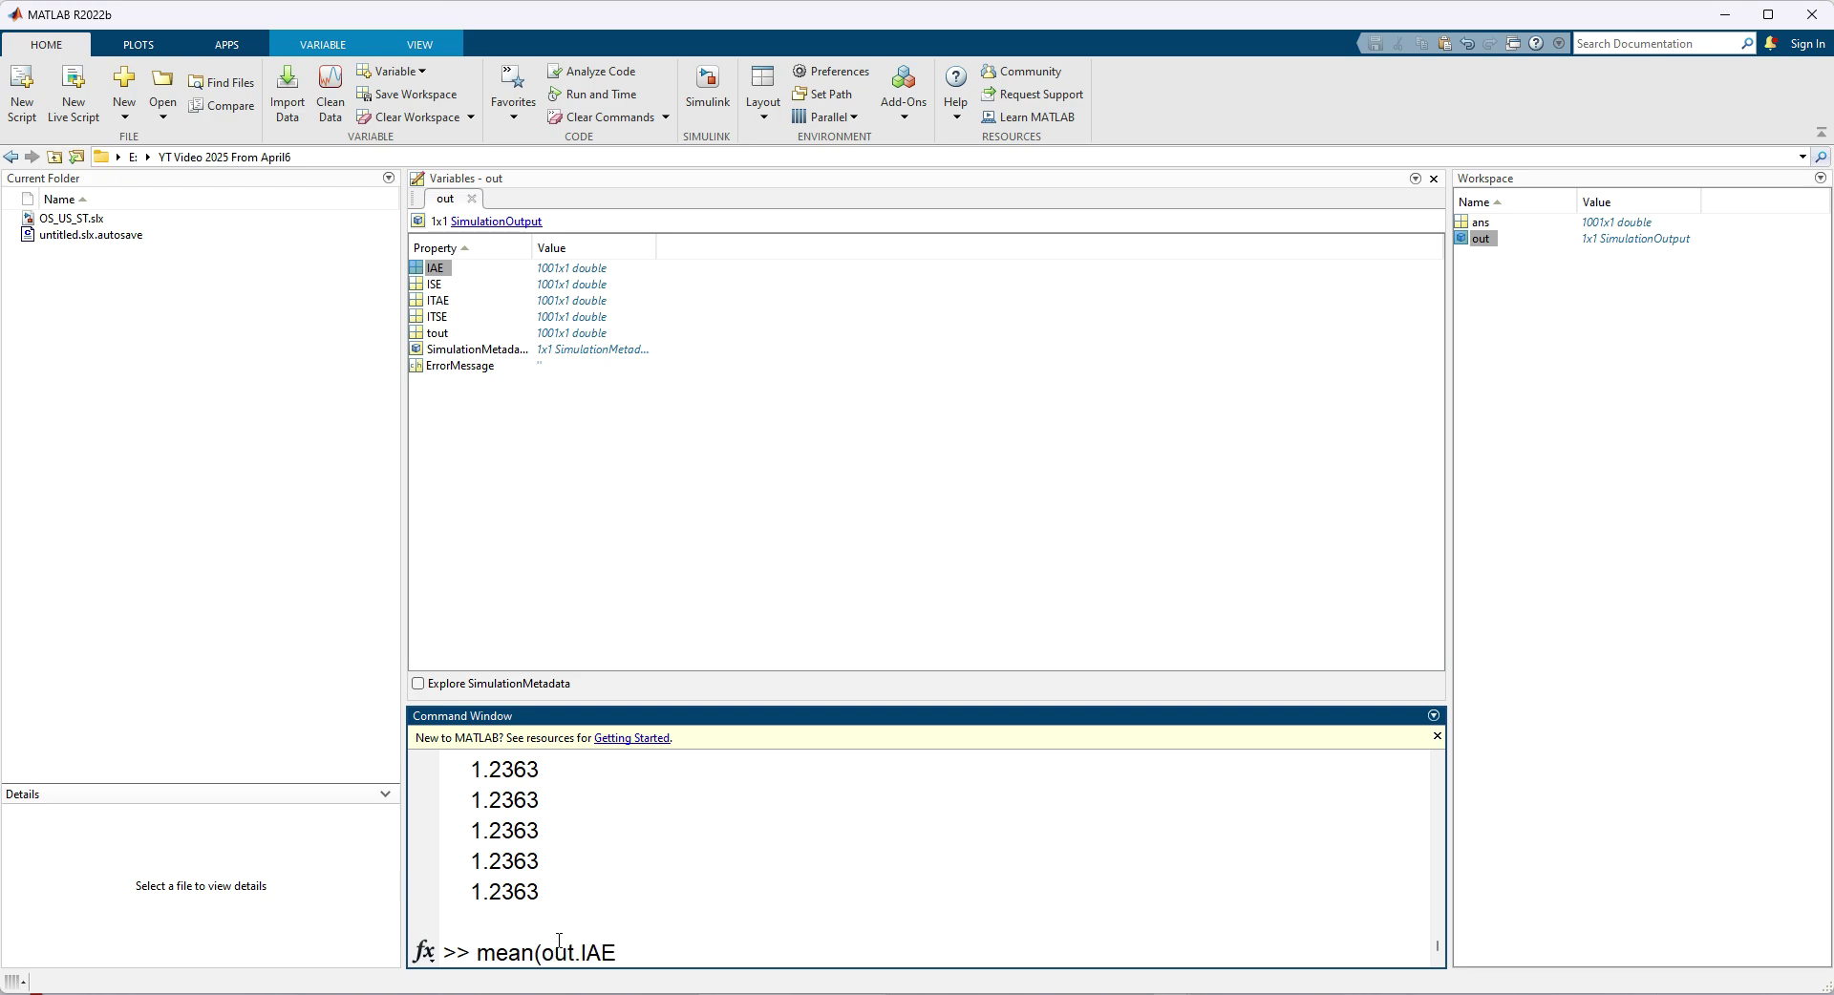
text())
key(Return)
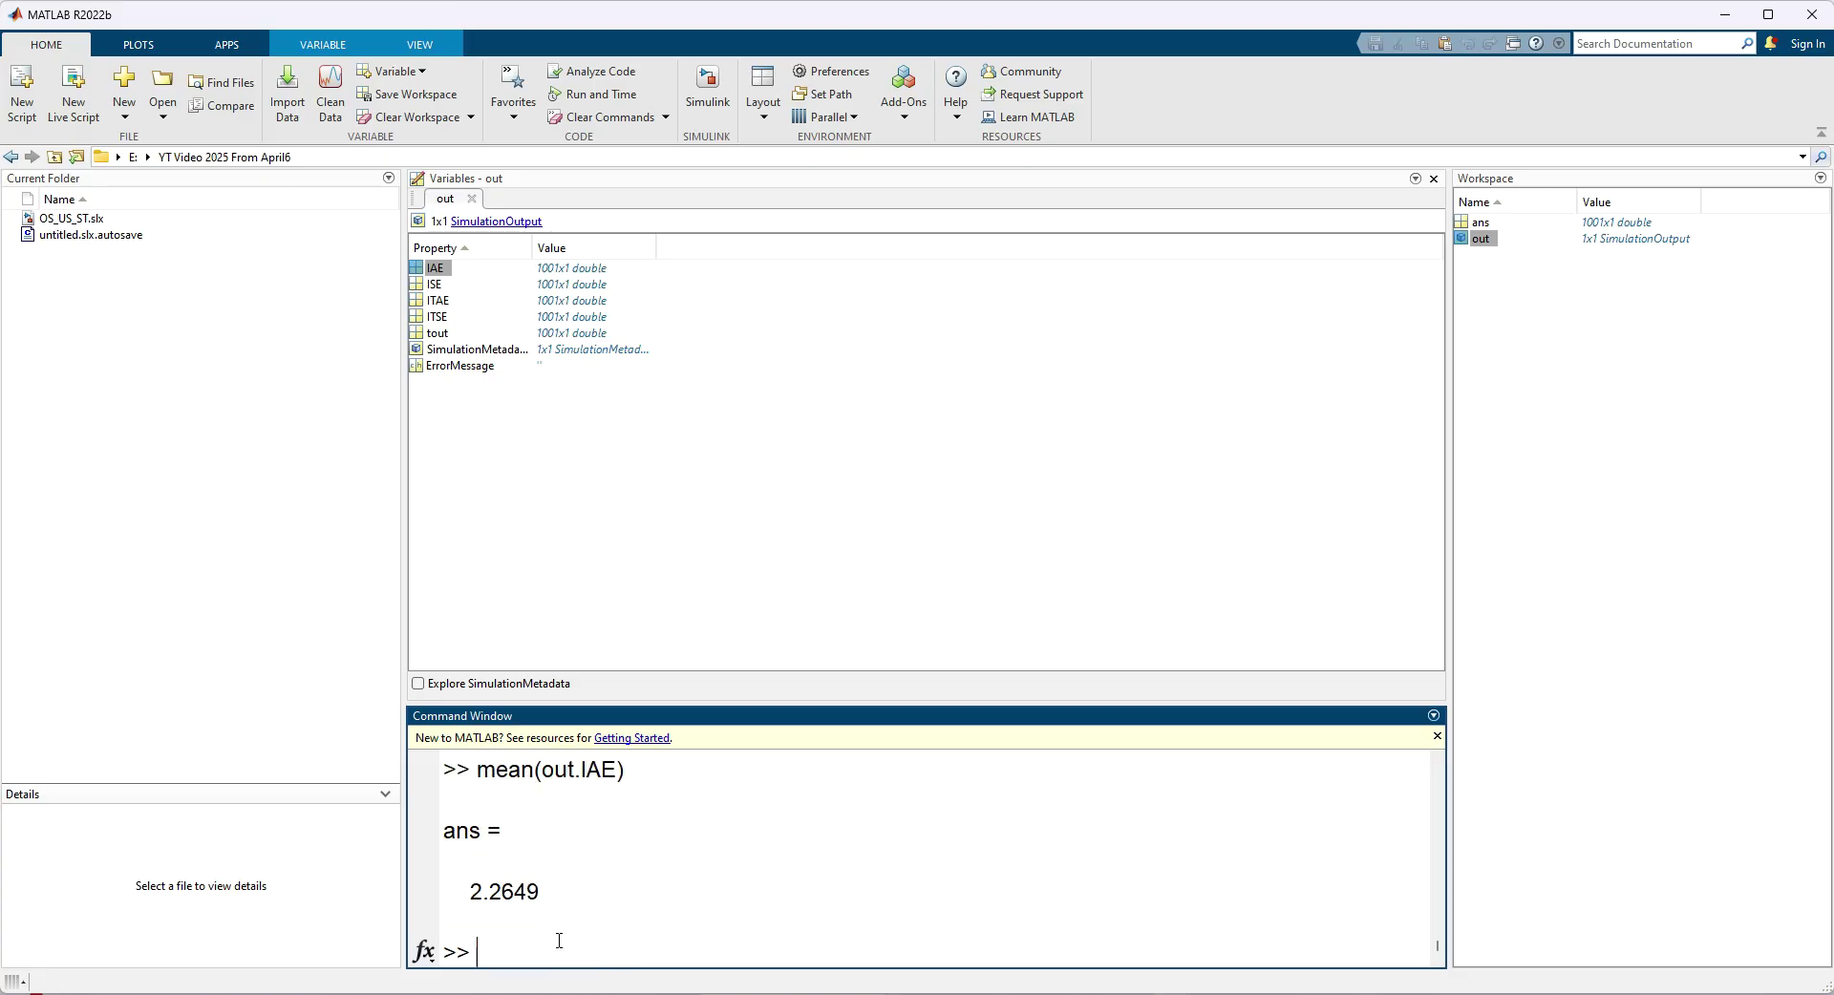
drag(655, 703, 722, 351)
drag(469, 891, 612, 893)
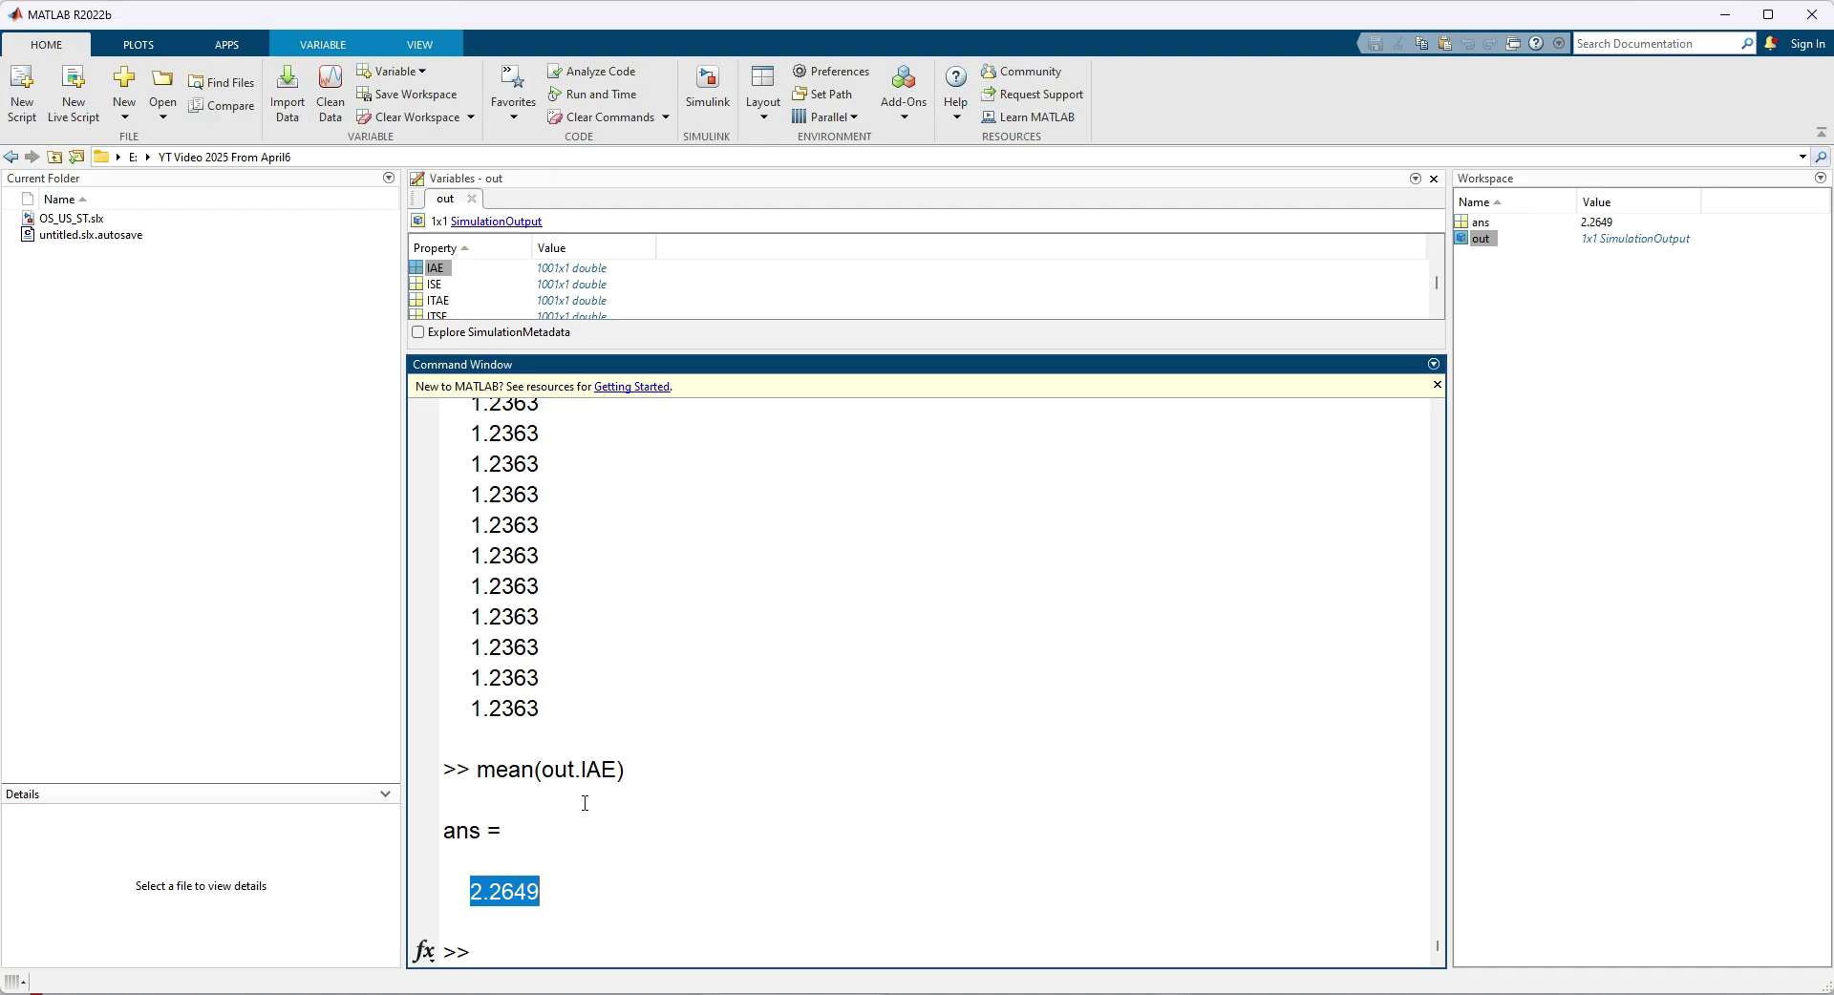
Reuse the previous command with the property changed to ISE and run mean(out.ISE).
drag(627, 772, 519, 944)
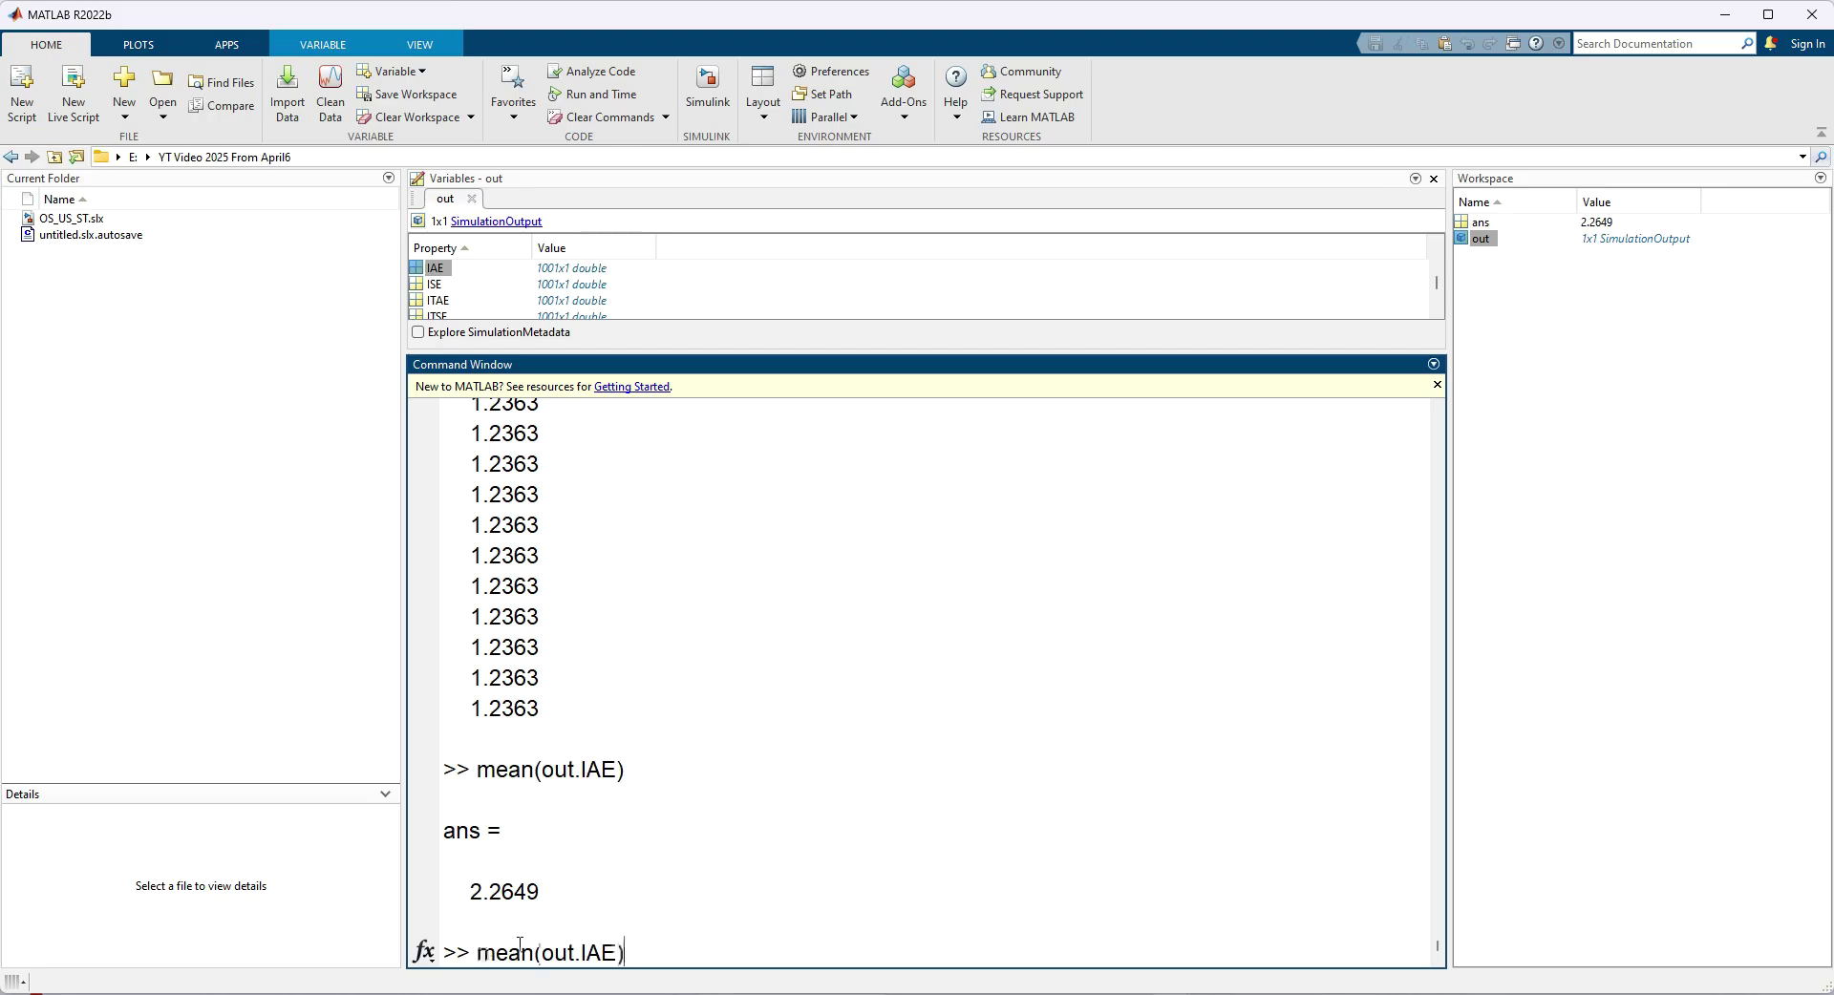
key(Left)
key(Left)
key(BackSpace)
text(S)
key(BackSpace)
text(S)
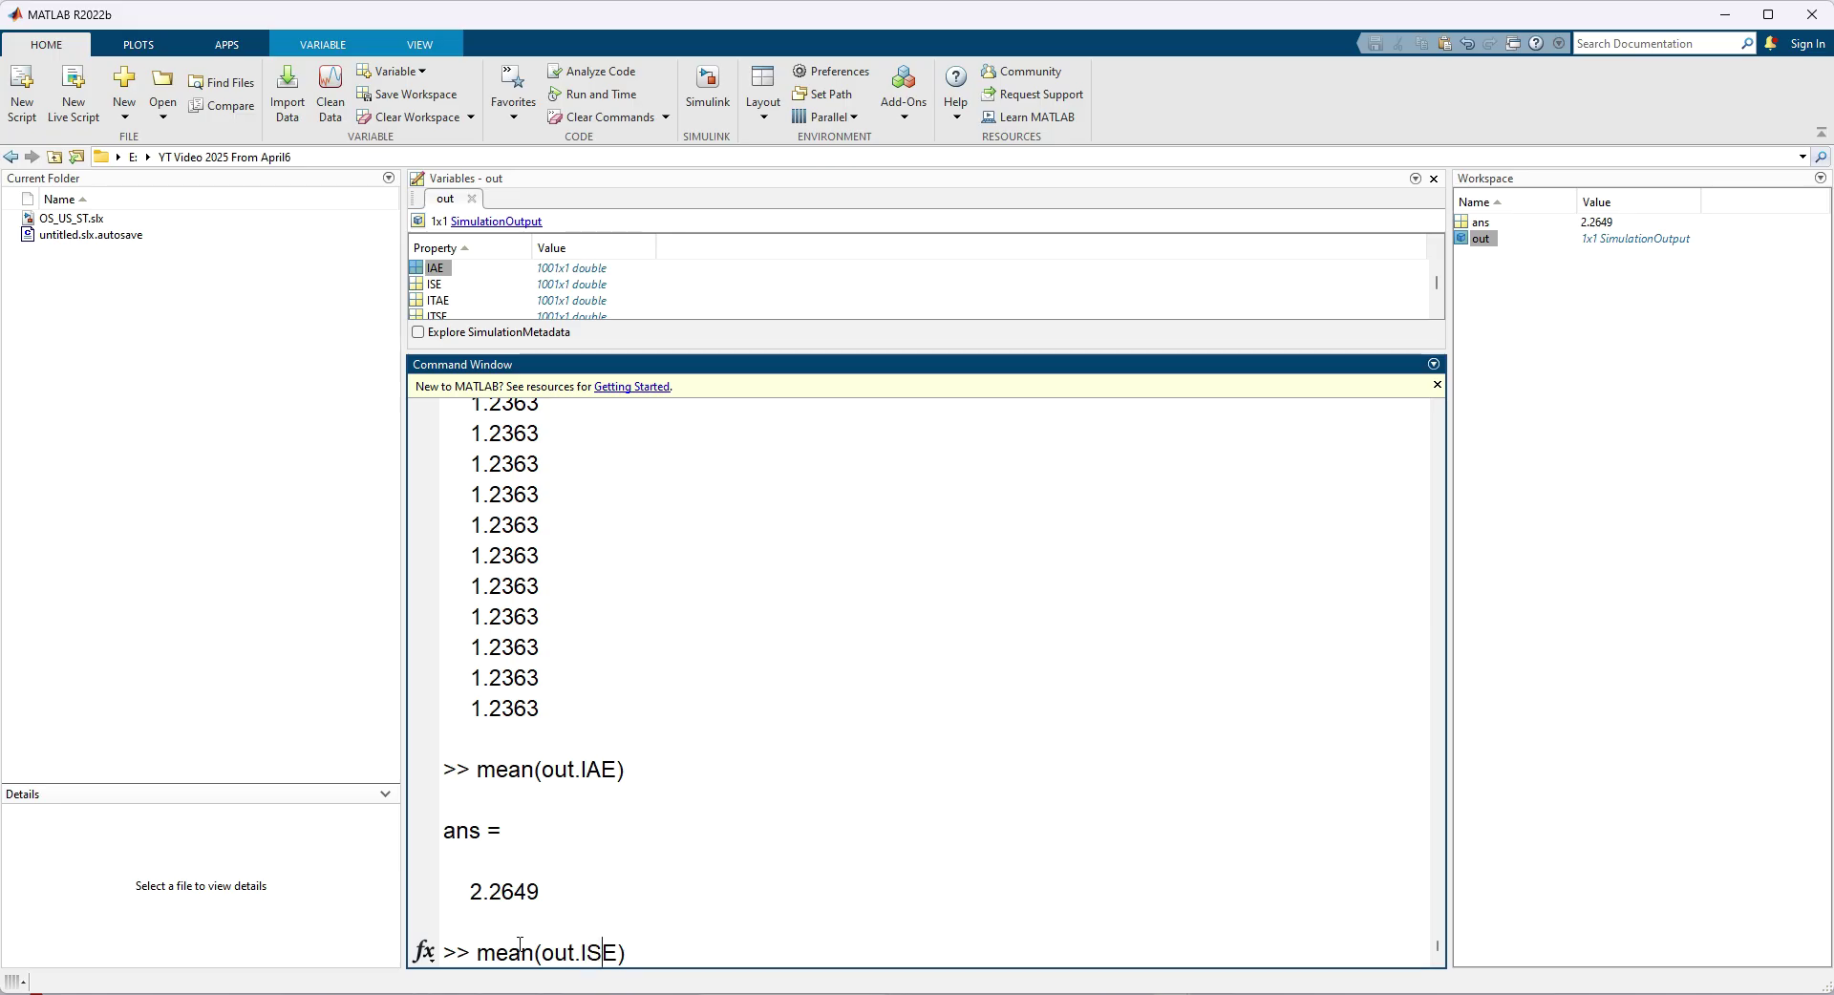
key(Return)
Recall the ISE command, change its property to ITSE and run mean(out.ITSE).
key(Up)
key(Left)
key(Left)
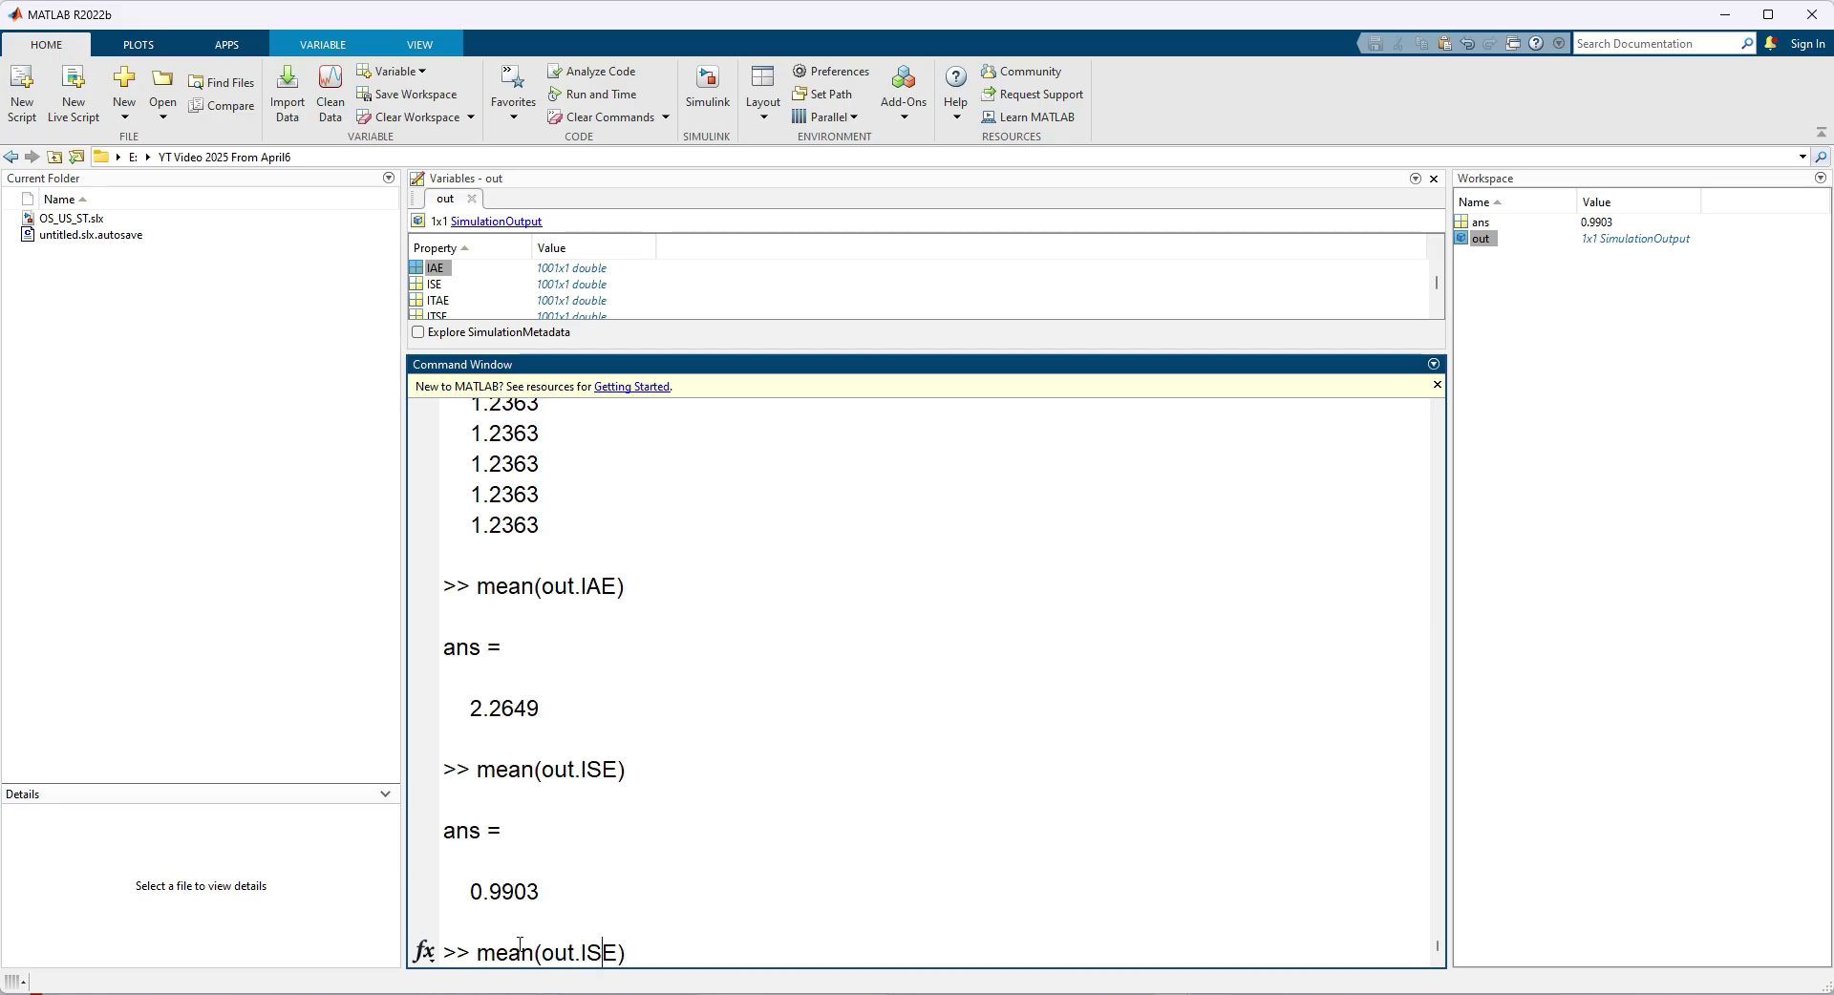
text(T)
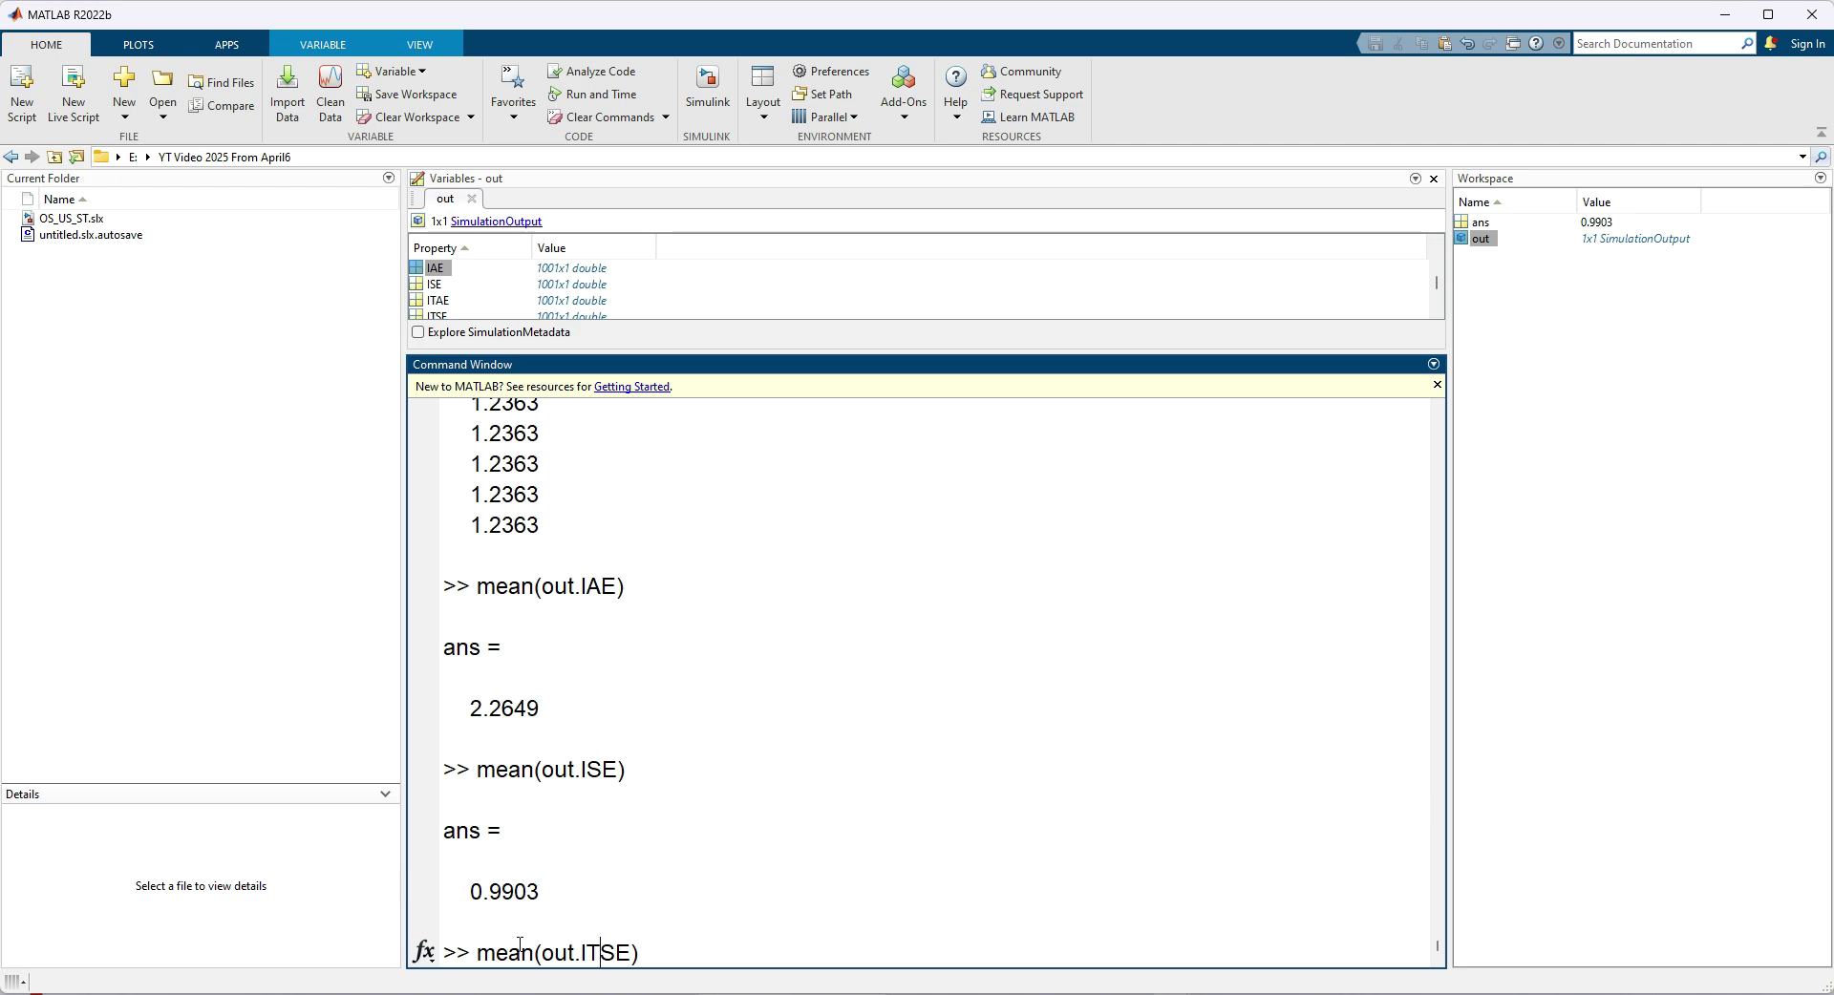
key(Return)
Recall the ITSE command, change its property to ITAE and run mean(out.ITAE).
key(Up)
key(Left)
key(Left)
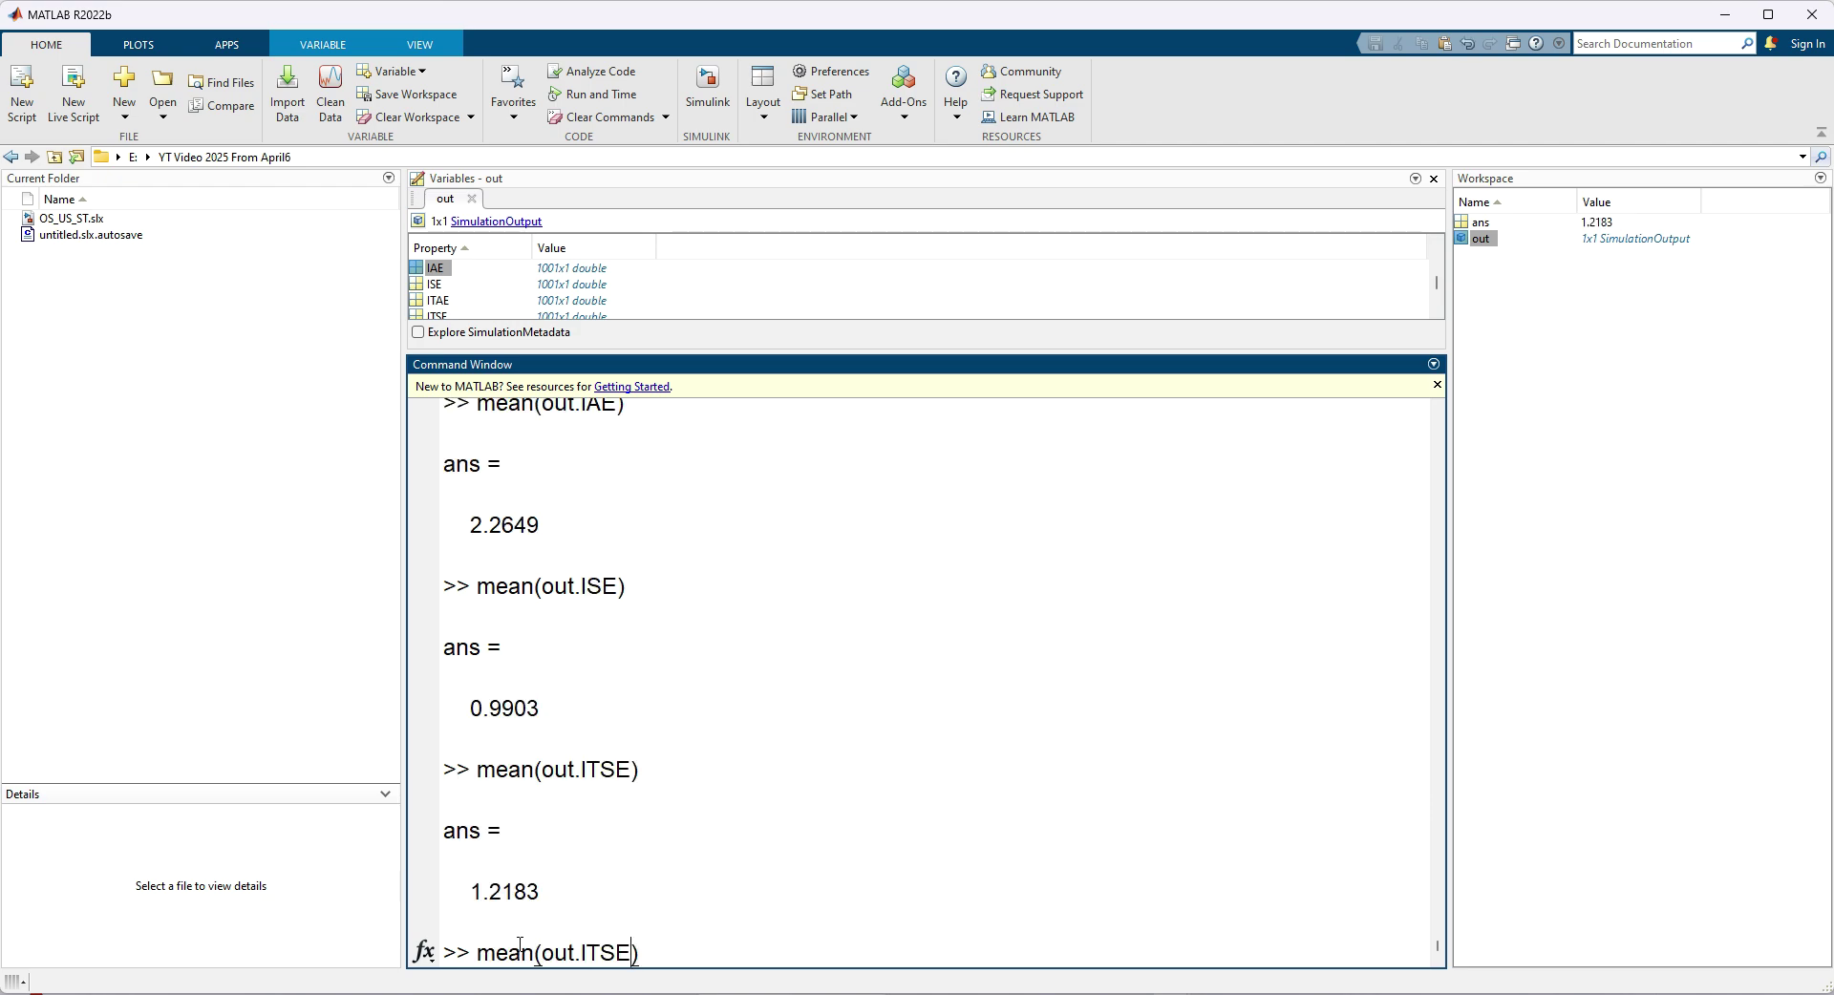
key(BackSpace)
text(A)
key(Return)
Review the computed means of IAE, ISE, ITSE and ITAE in the Command Window and switch back to the Simulink model.
drag(654, 351, 655, 316)
scroll(469, 531, up, 2)
drag(468, 524, 551, 523)
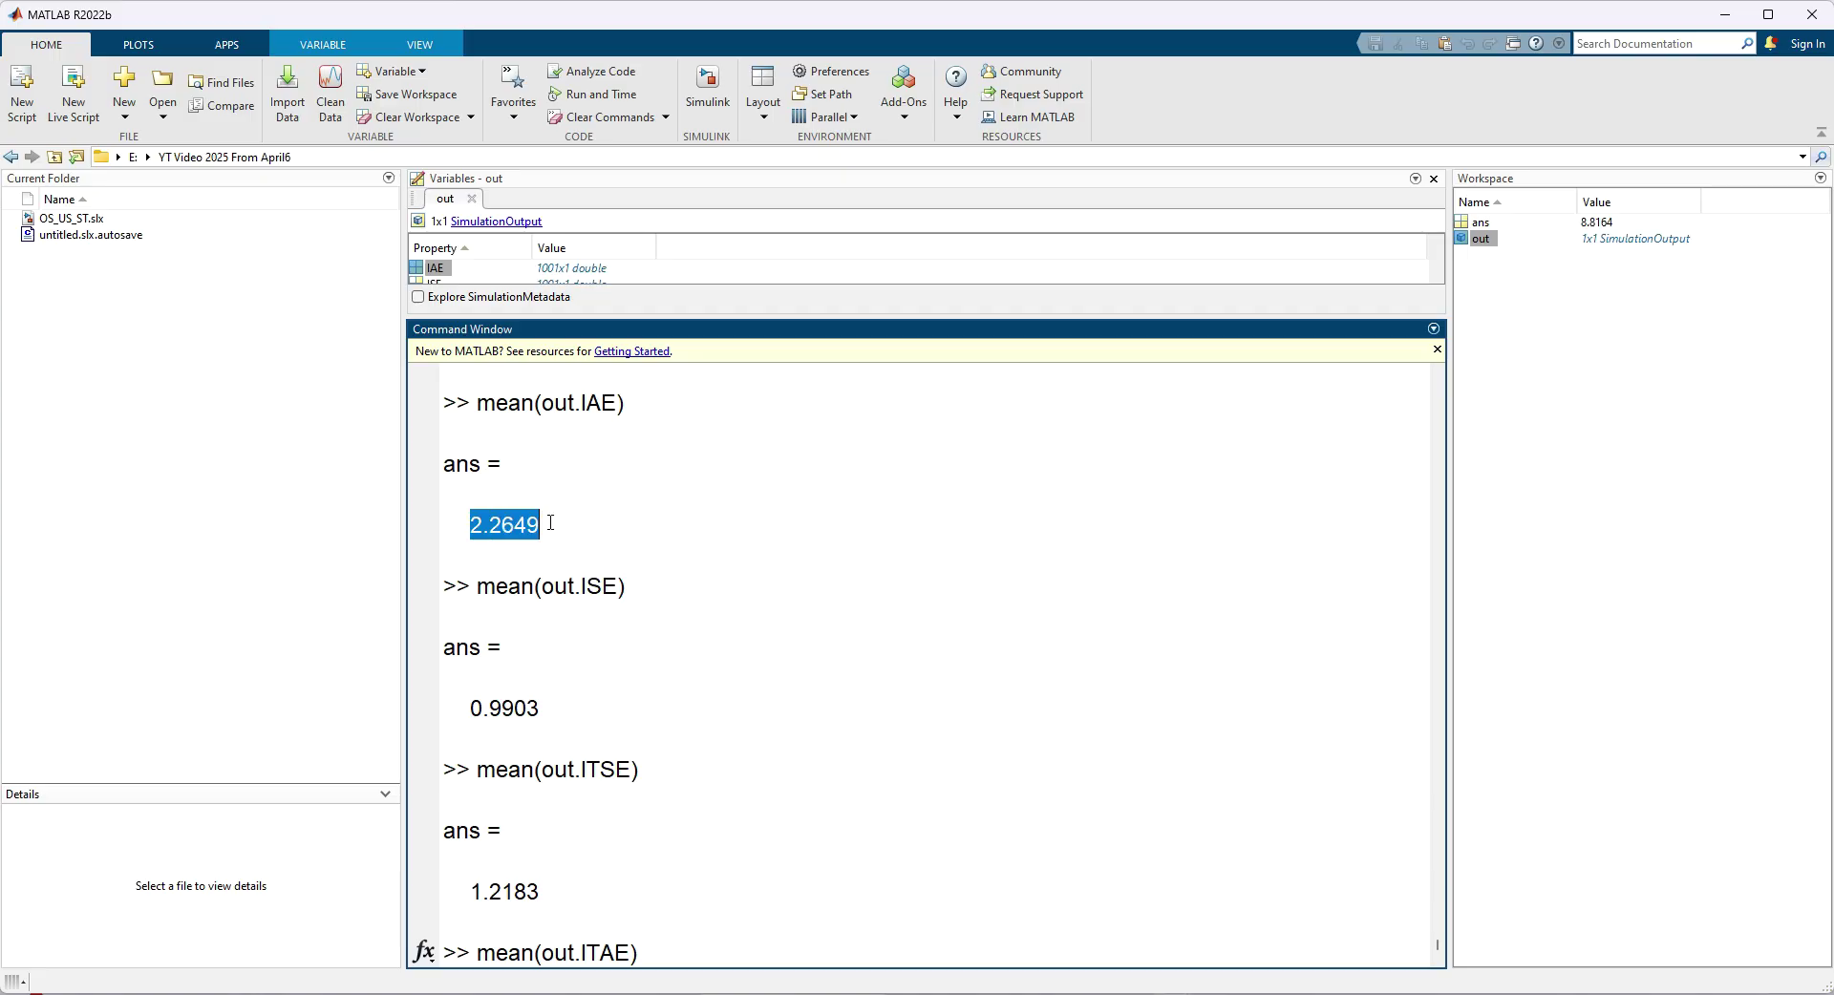
drag(469, 709, 611, 731)
scroll(573, 708, down, 1)
scroll(573, 709, down, 1)
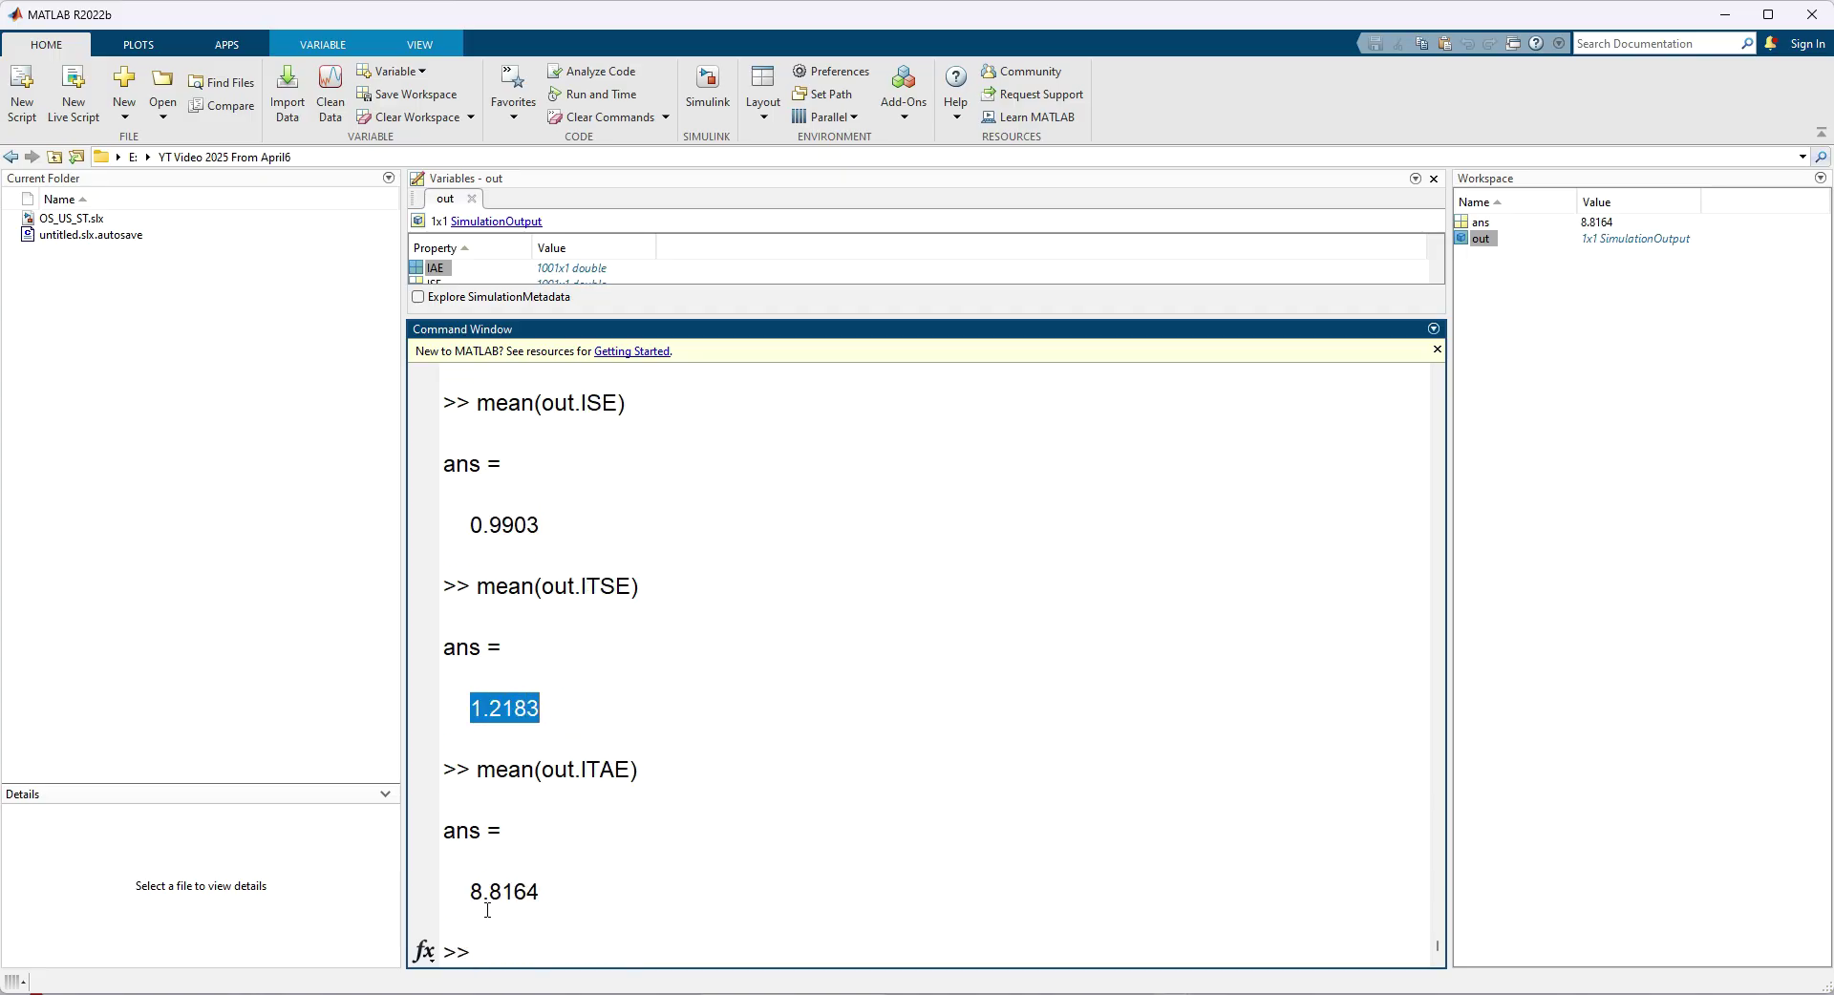
drag(470, 891, 654, 891)
click(702, 831)
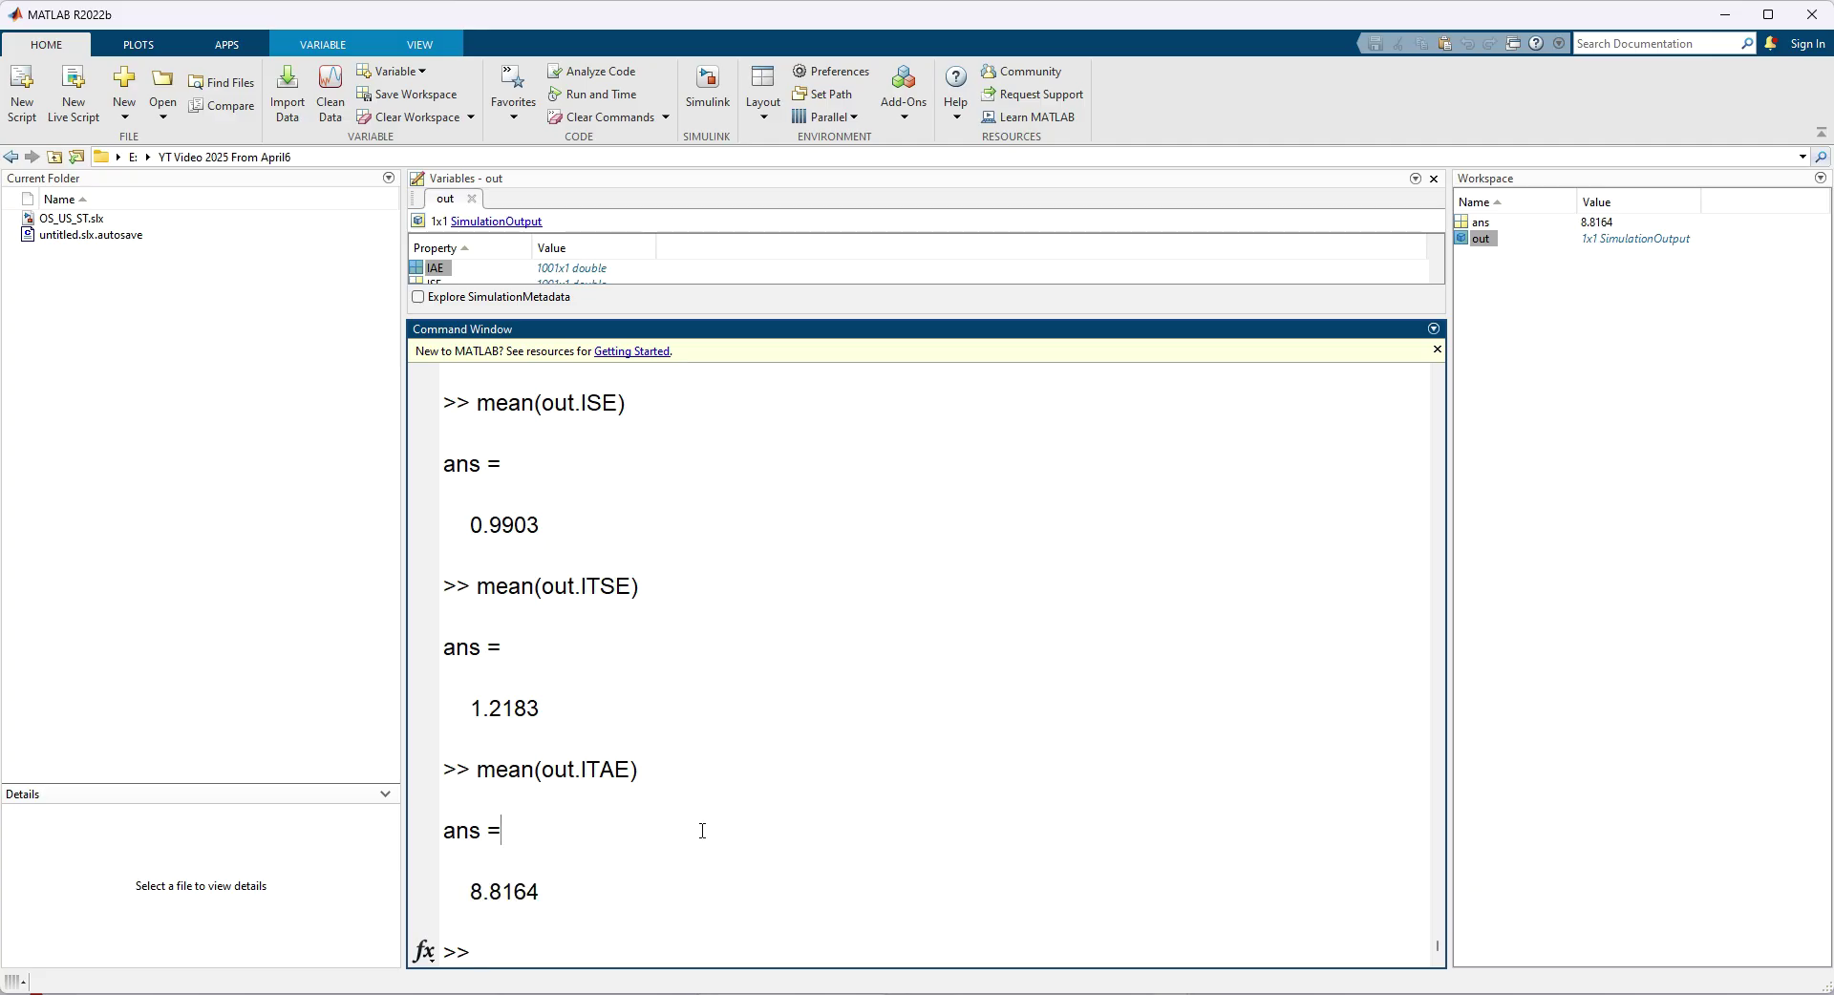
scroll(702, 830, up, 1)
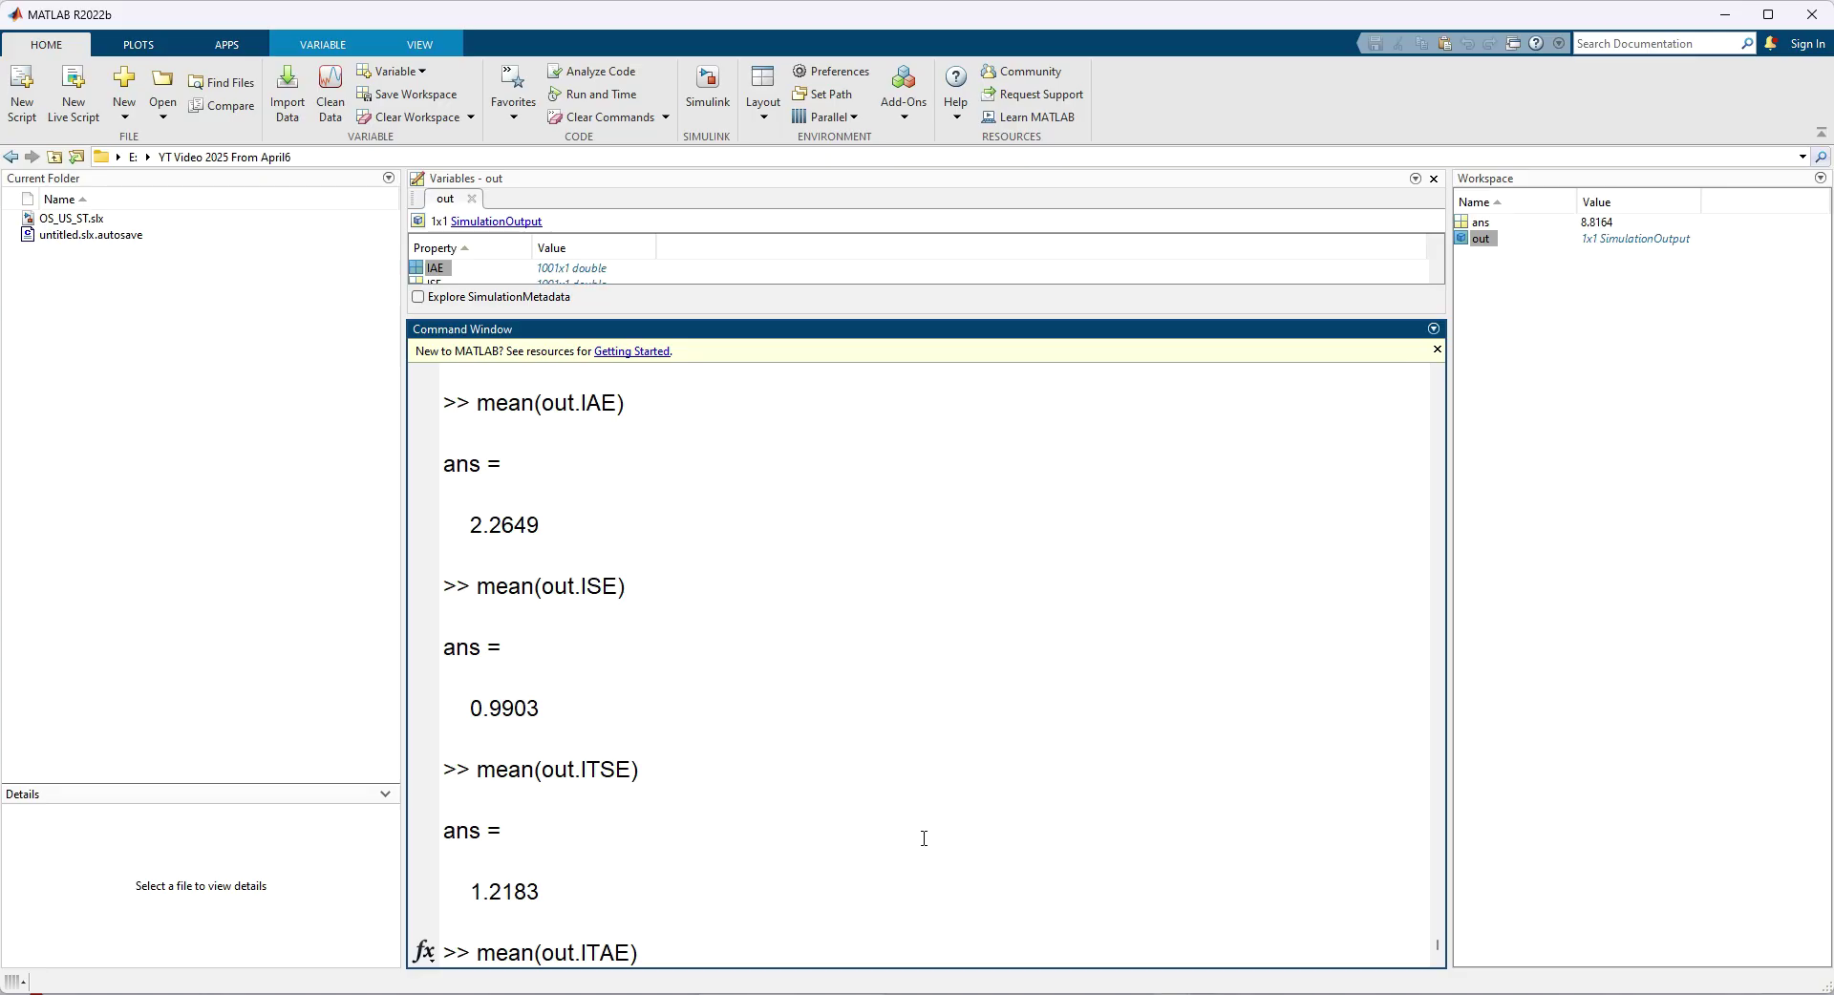
mouse_move(1182, 986)
click(1127, 925)
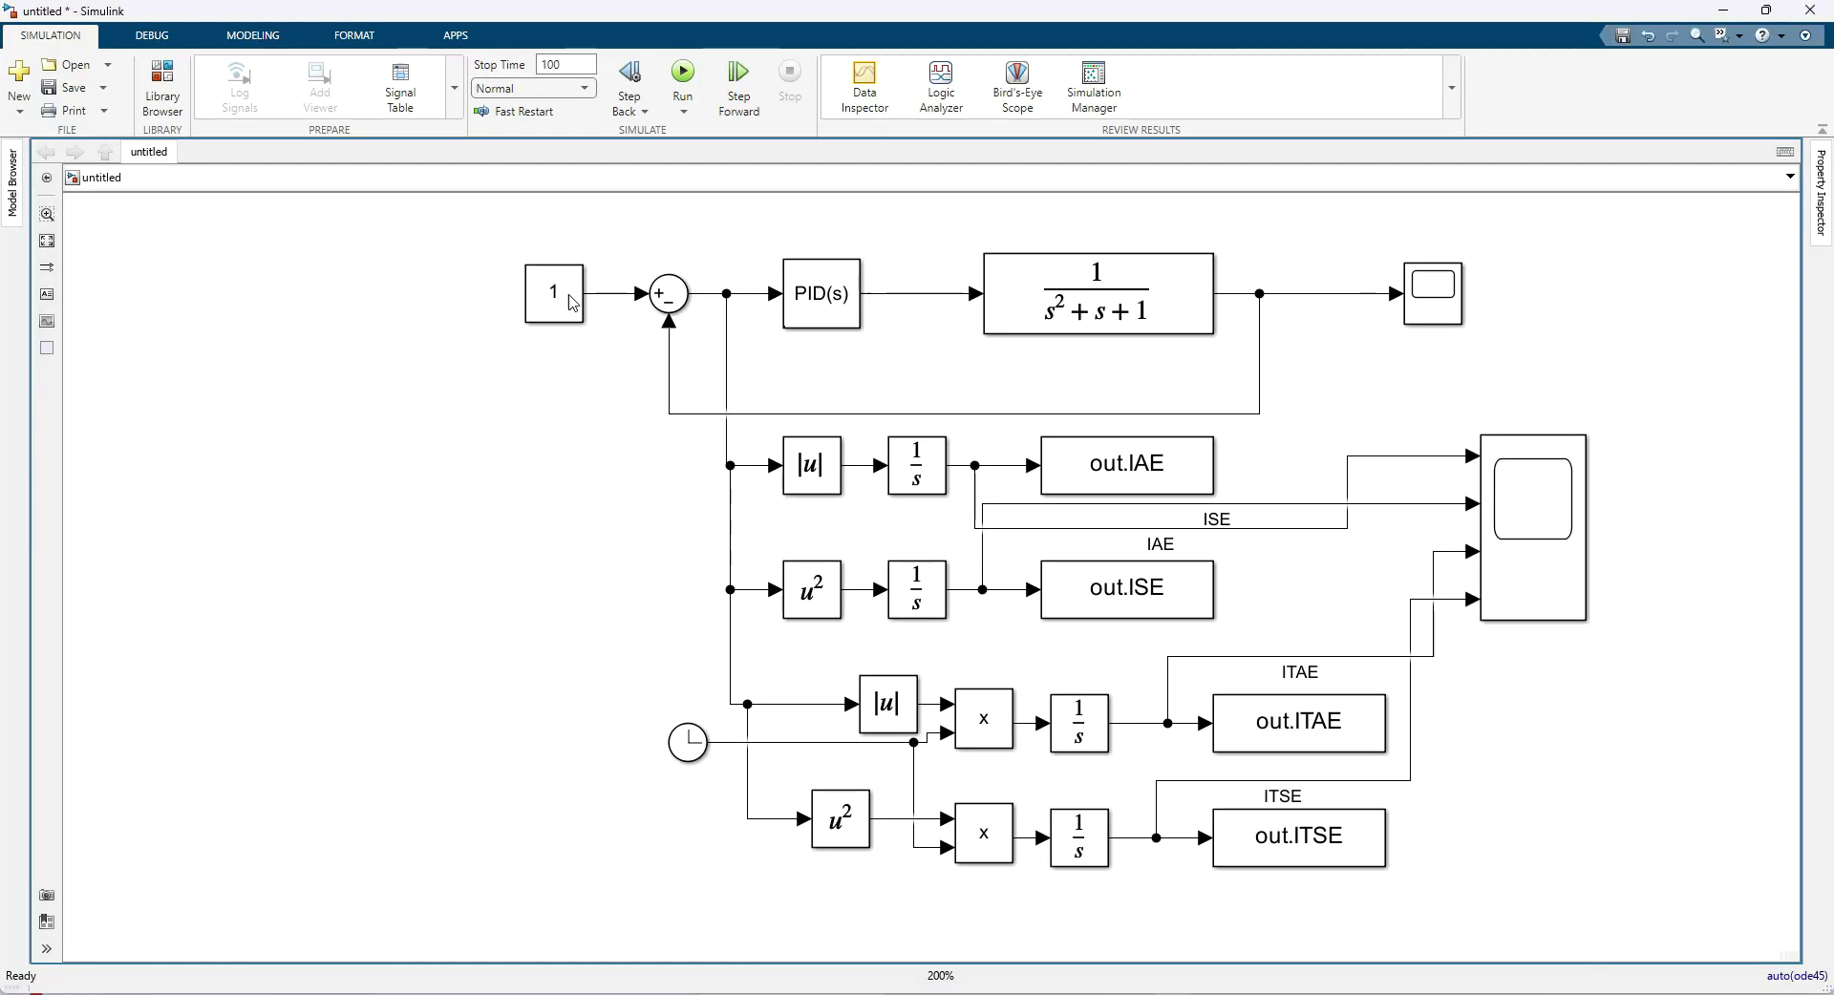